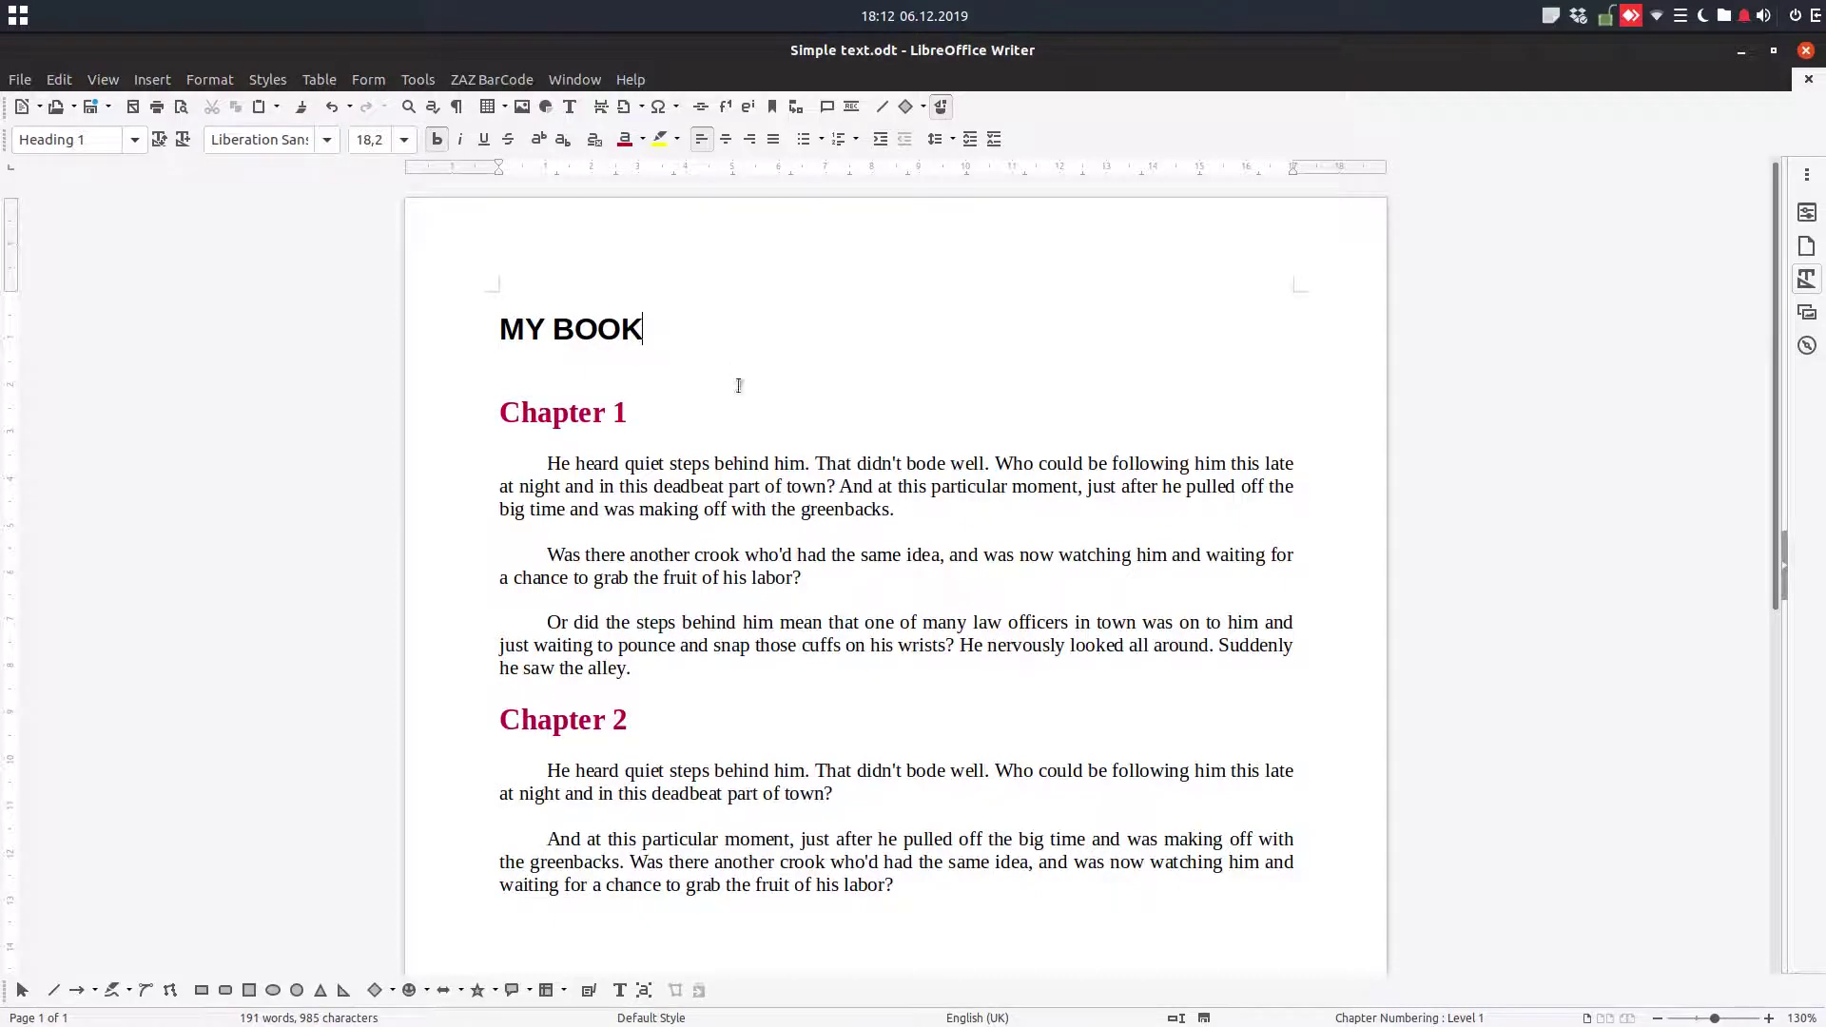
- Inspect the Chapter 1 heading and body text, then open the Styles deck in the sidebar
left_click(909, 534)
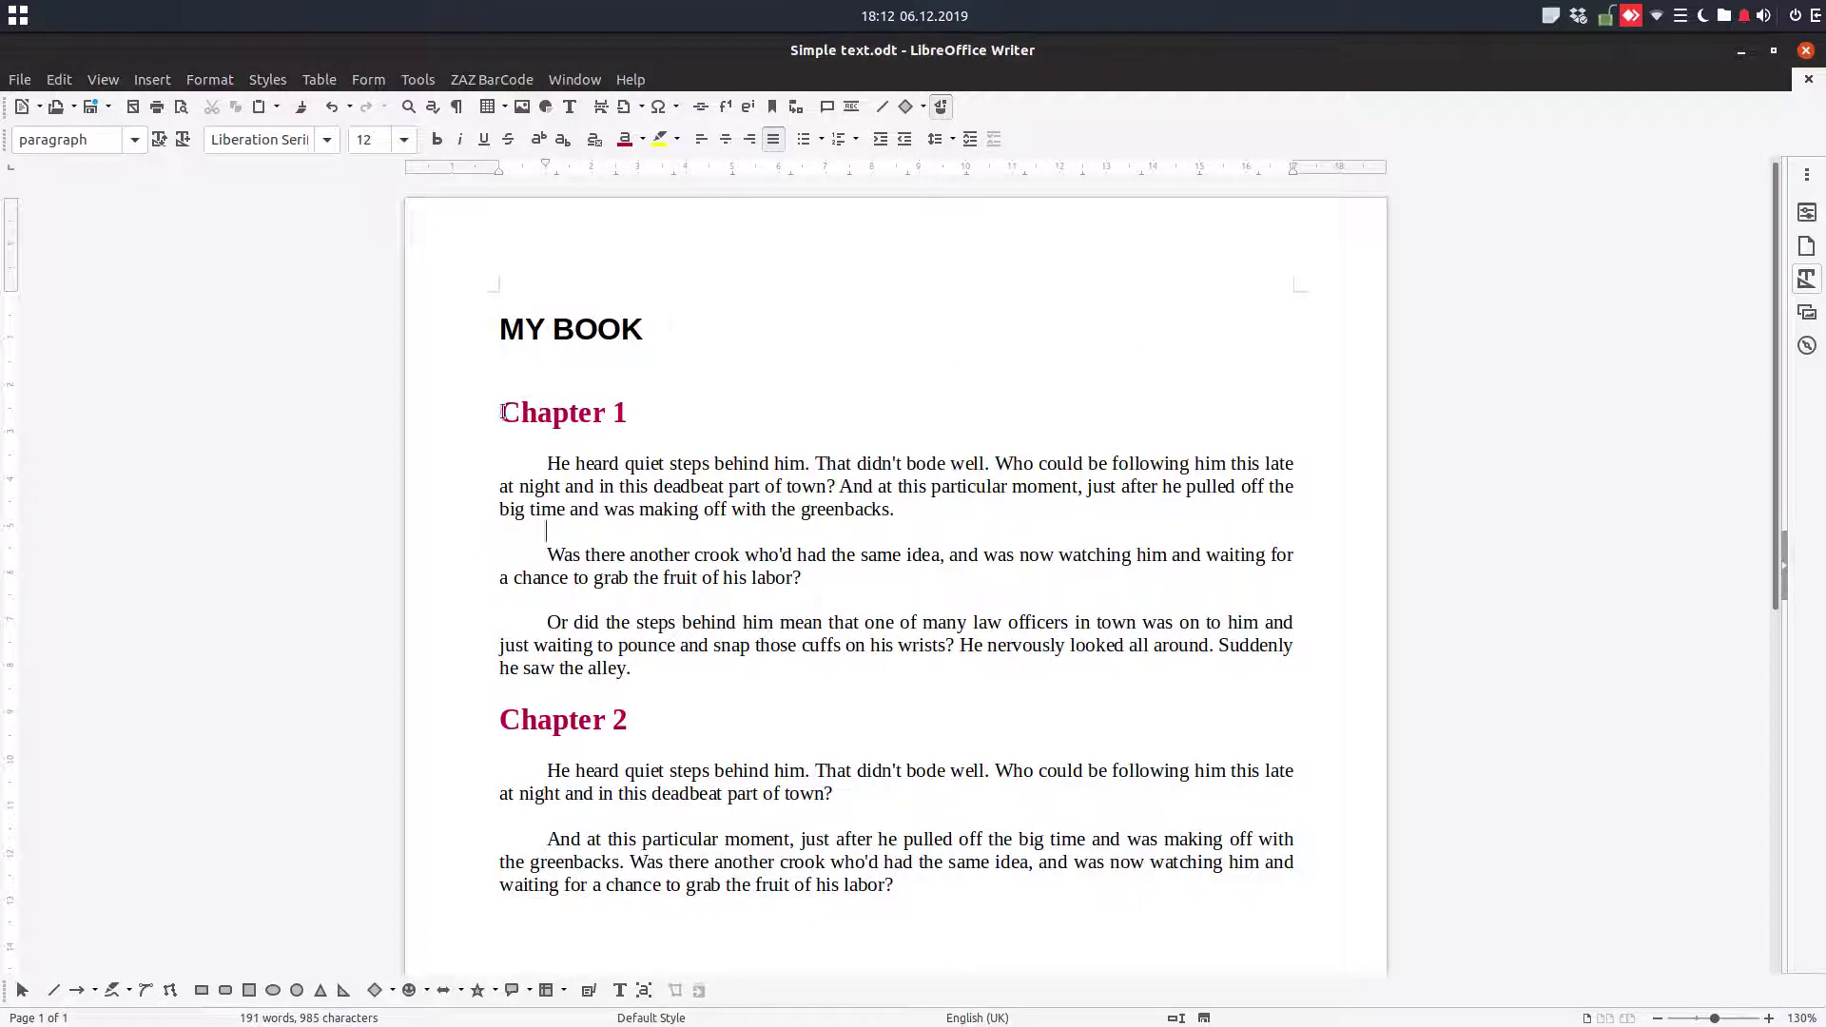
left_click(542, 411)
left_click_drag(548, 463, 811, 571)
left_click(811, 570)
left_click(1806, 282)
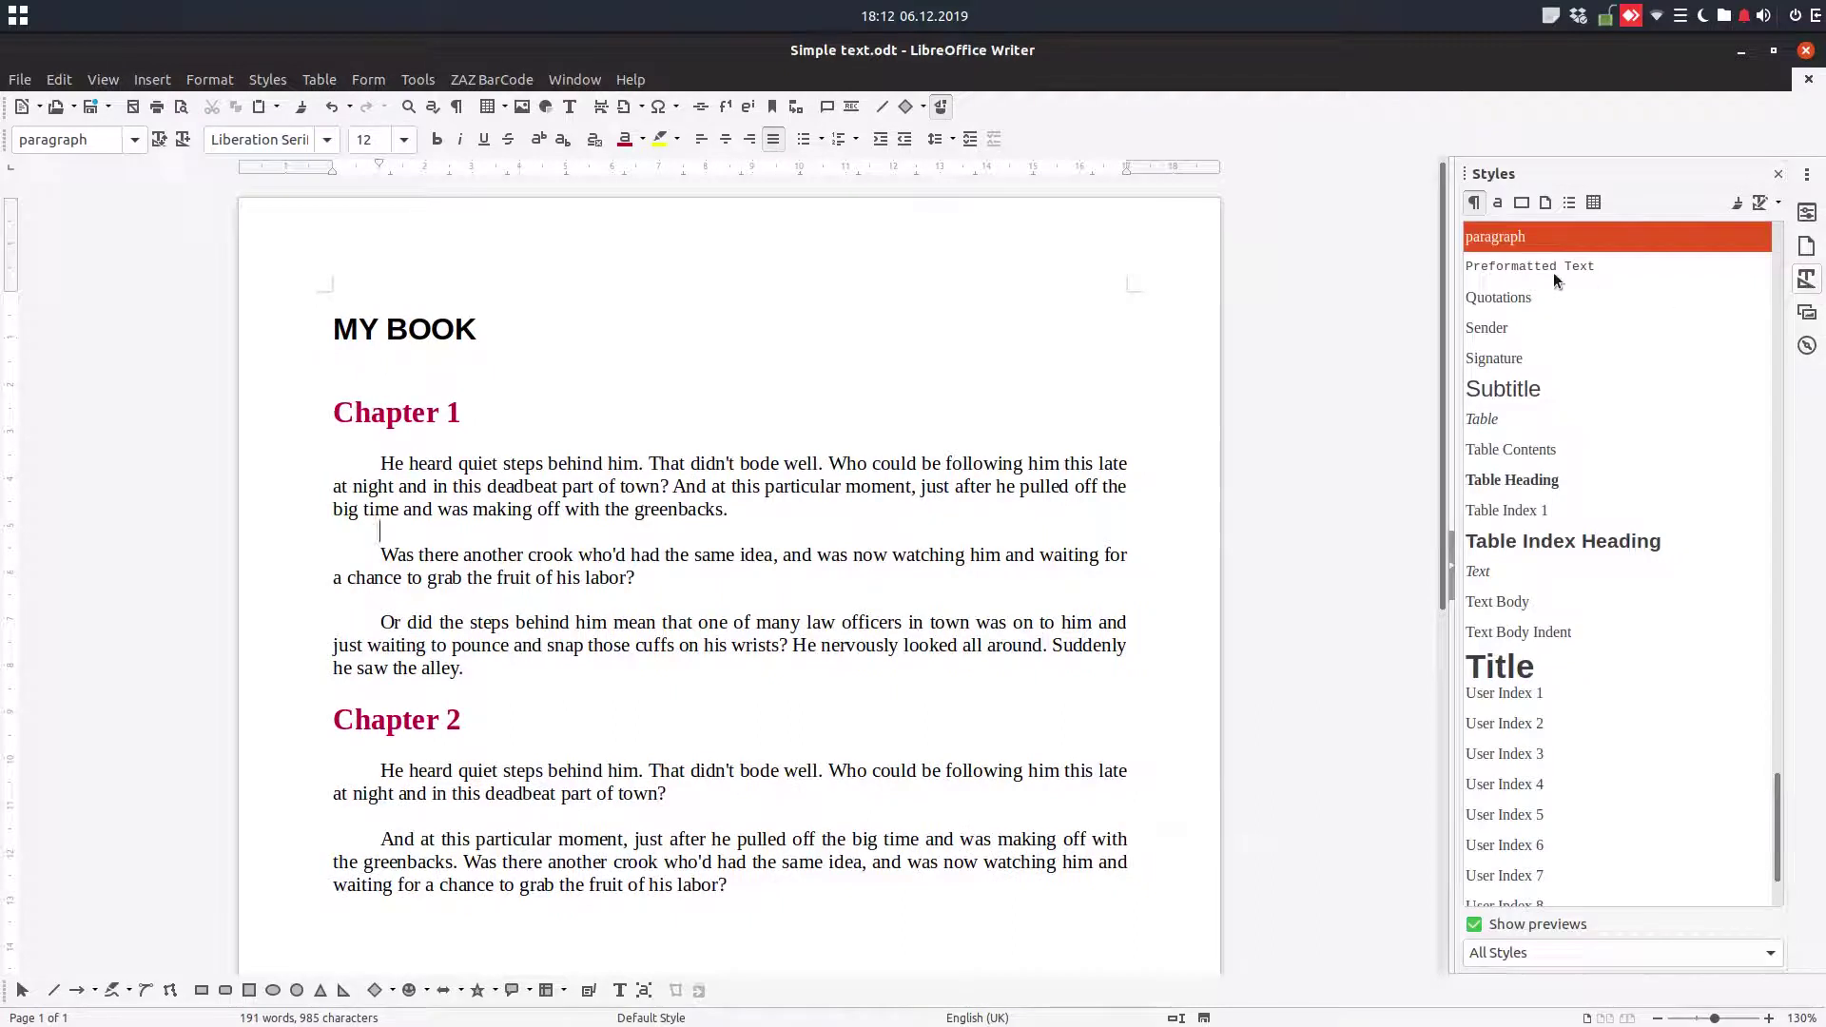
- Try Preformatted Text and Quotations on the first Chapter 1 paragraph, then restore its paragraph style
left_click_drag(734, 512, 380, 463)
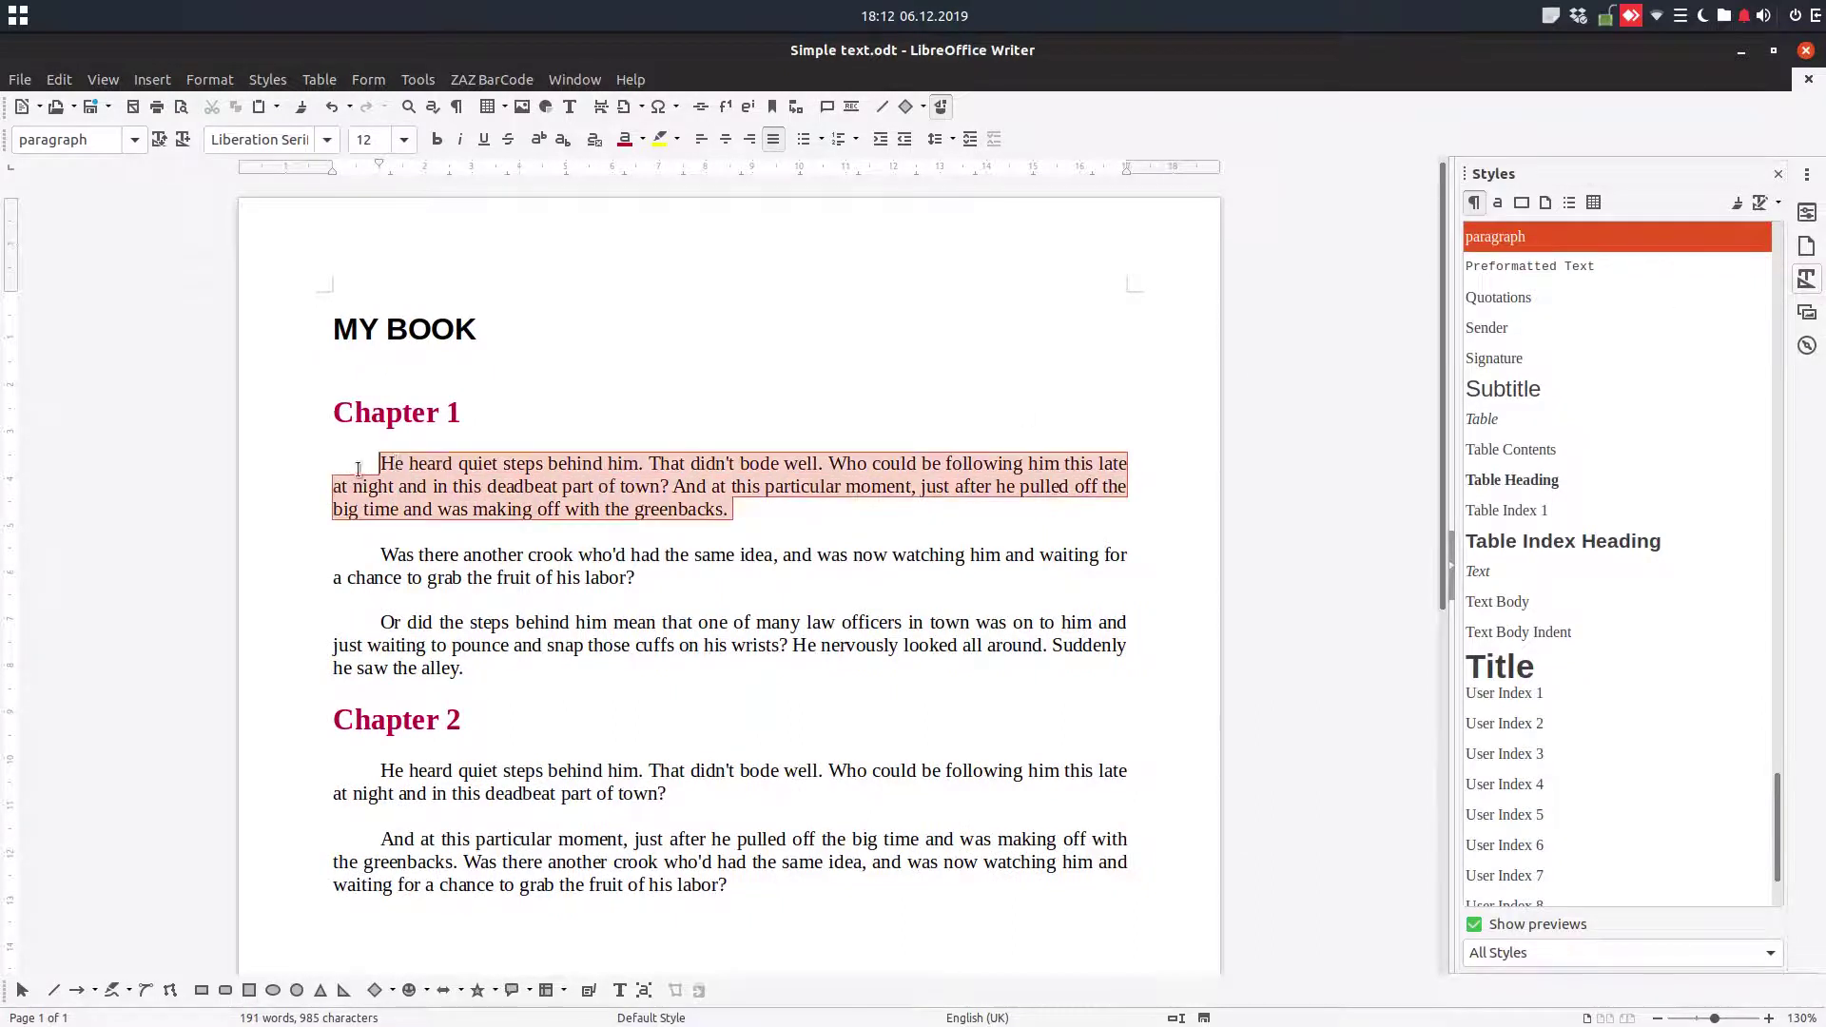
double_click(1544, 270)
double_click(1535, 297)
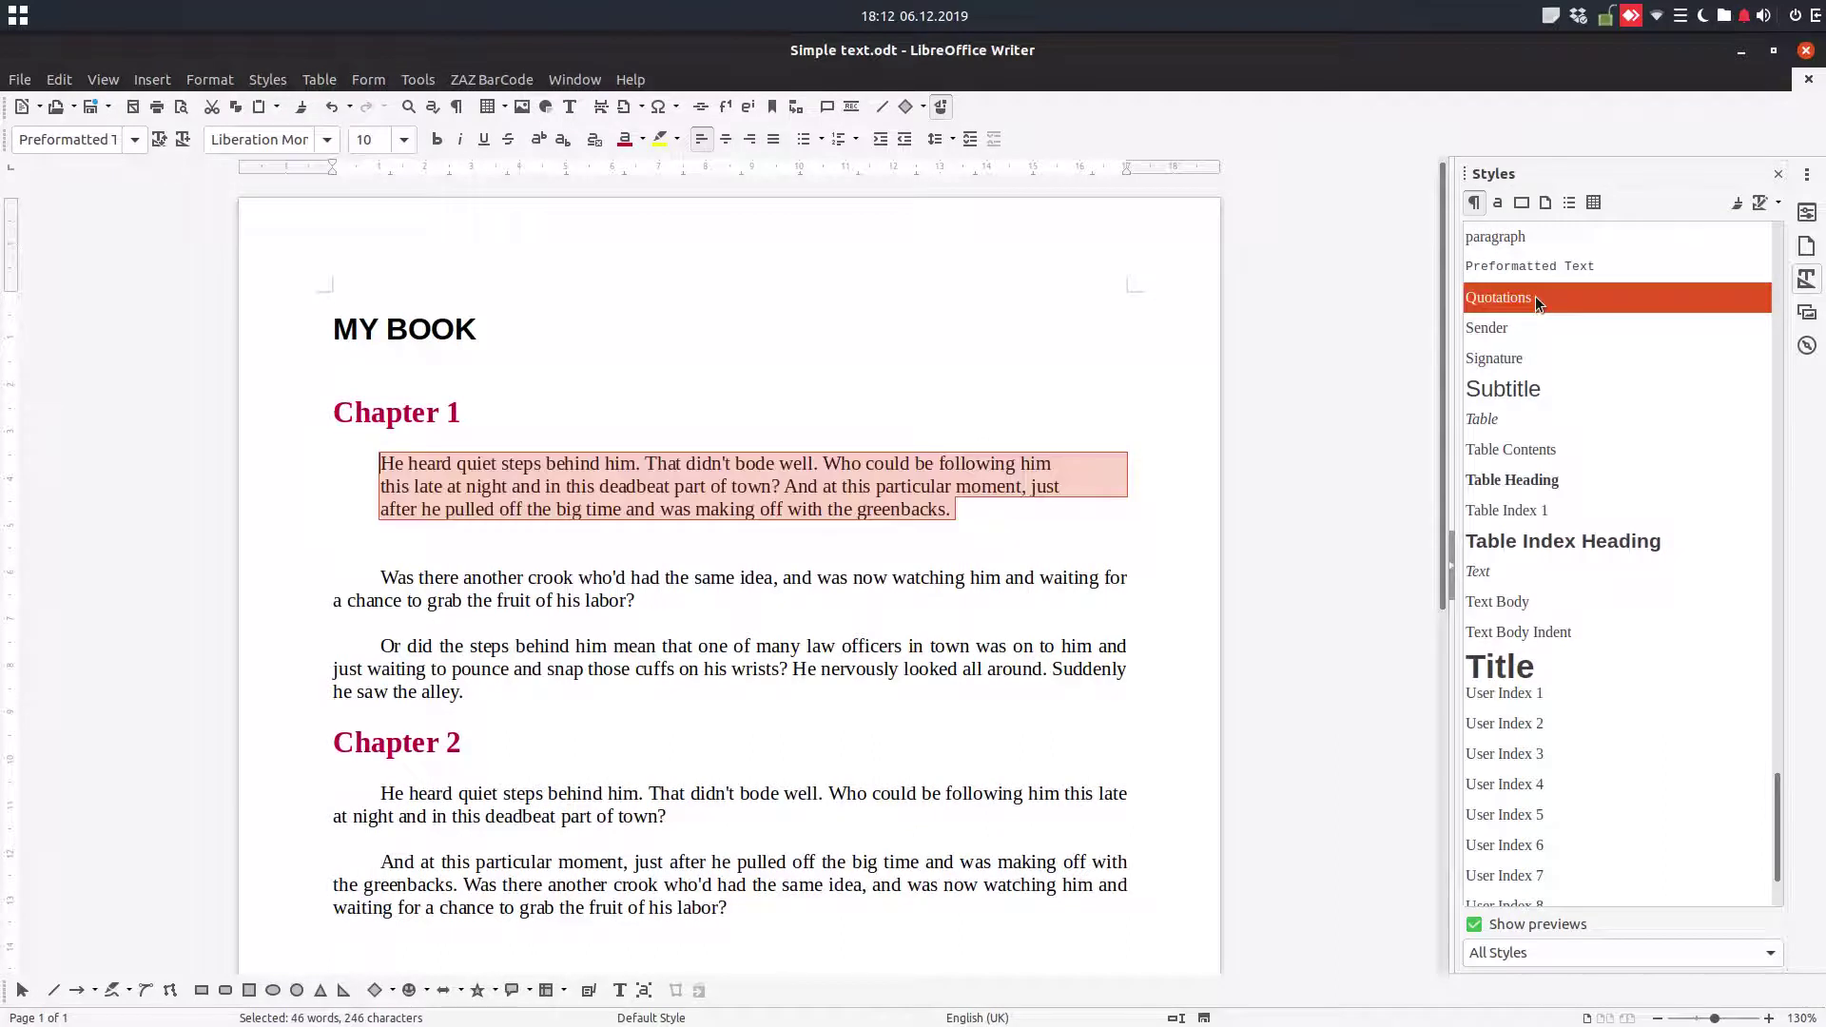
double_click(1533, 240)
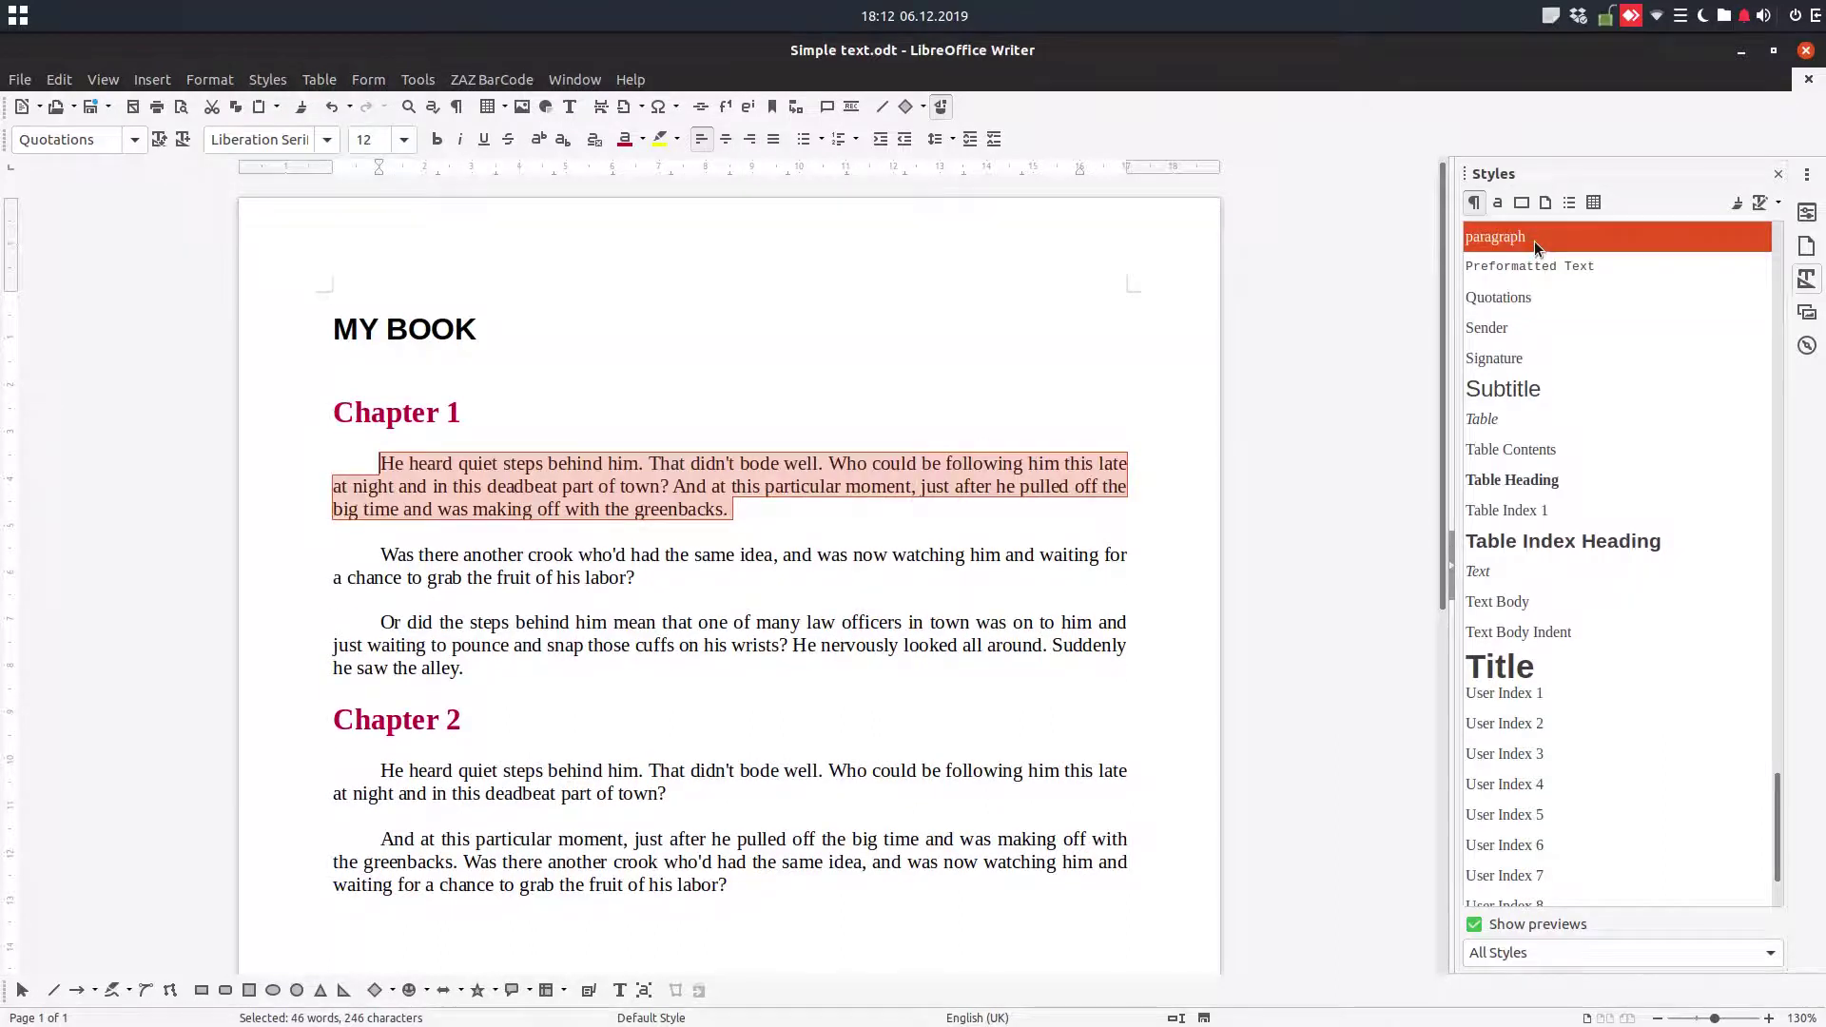
- Deselect the paragraph, close the Styles deck and place the cursor under MY BOOK
left_click(856, 489)
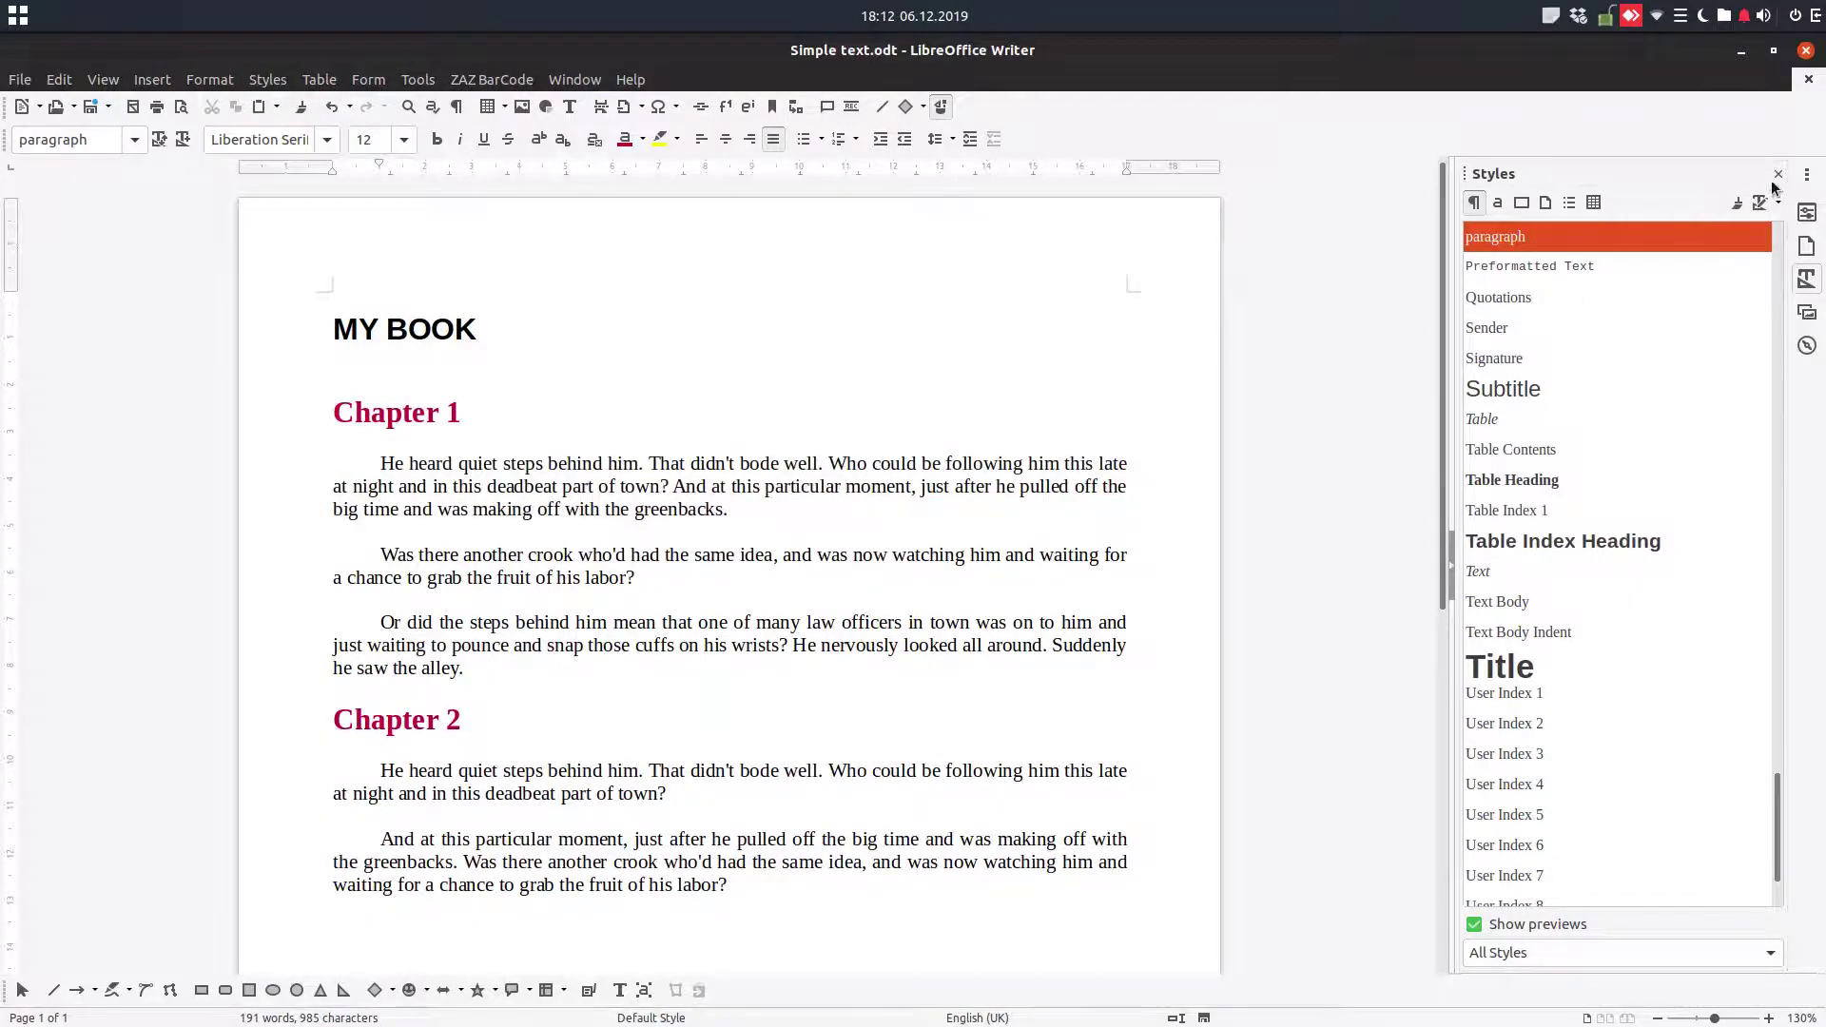
left_click(1777, 174)
left_click(894, 347)
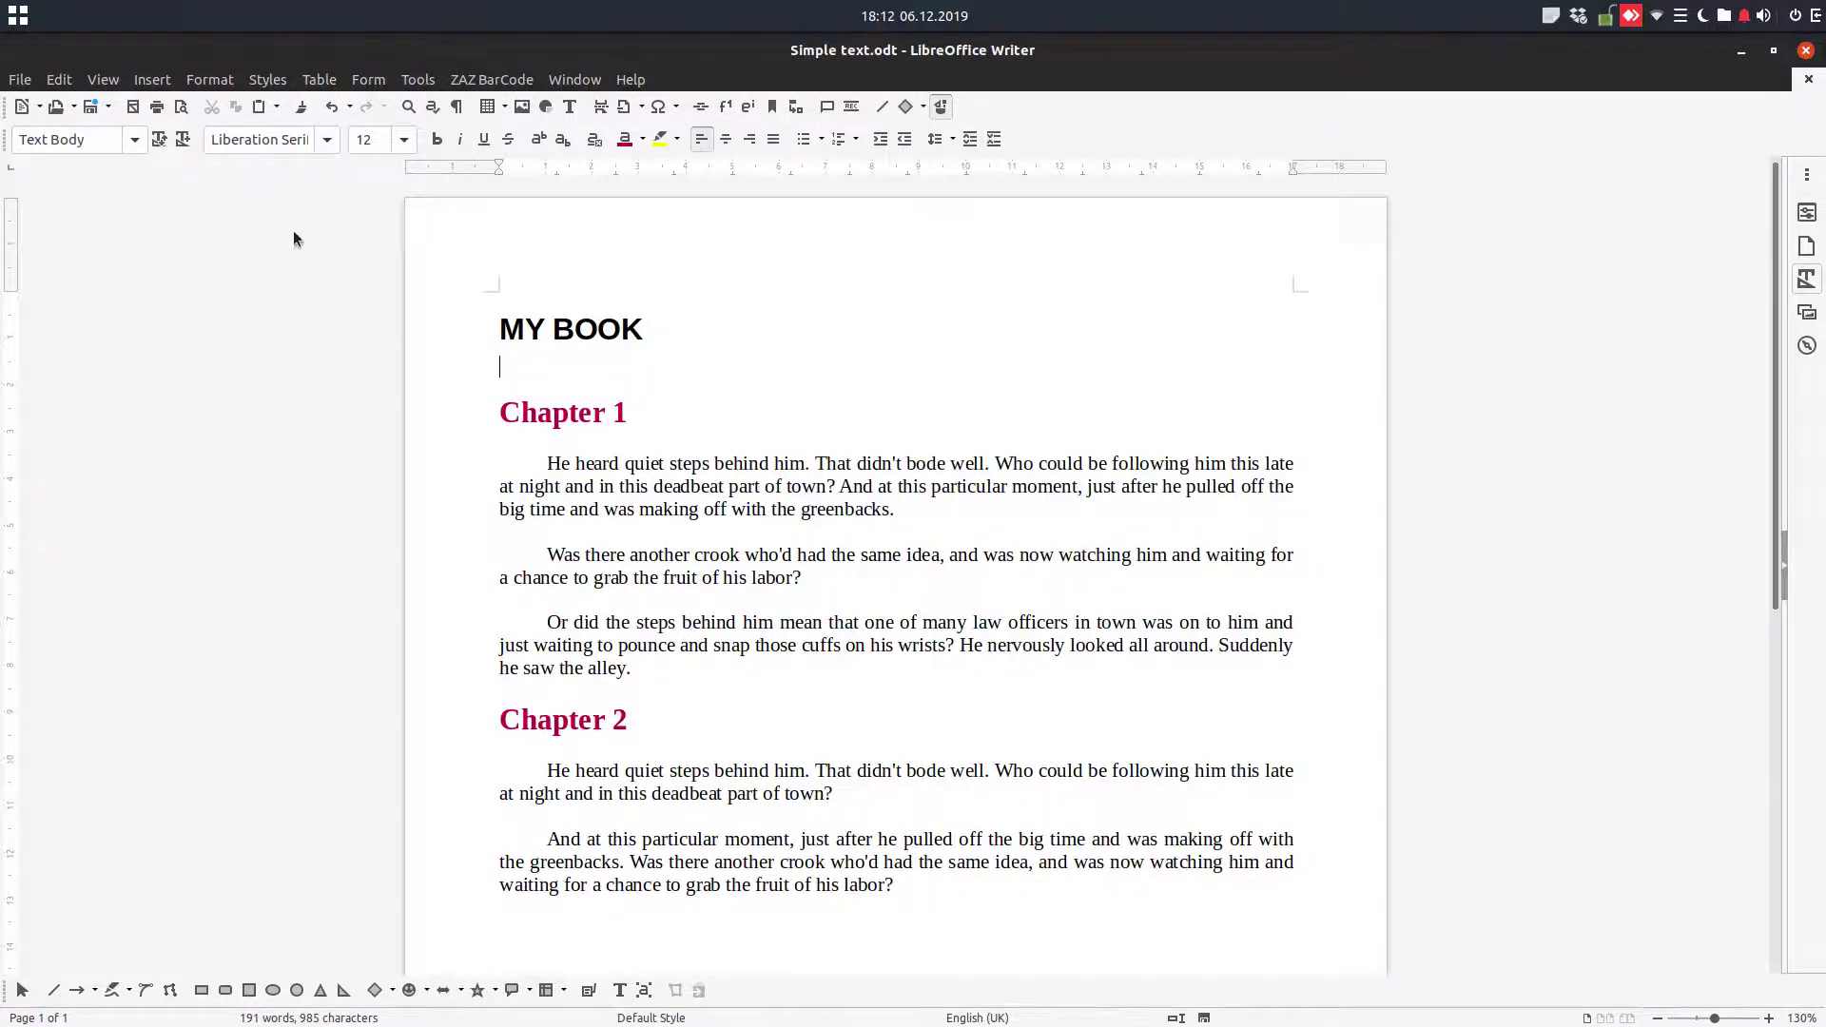
- Reopen the Styles deck through Styles > Manage Styles
left_click(267, 80)
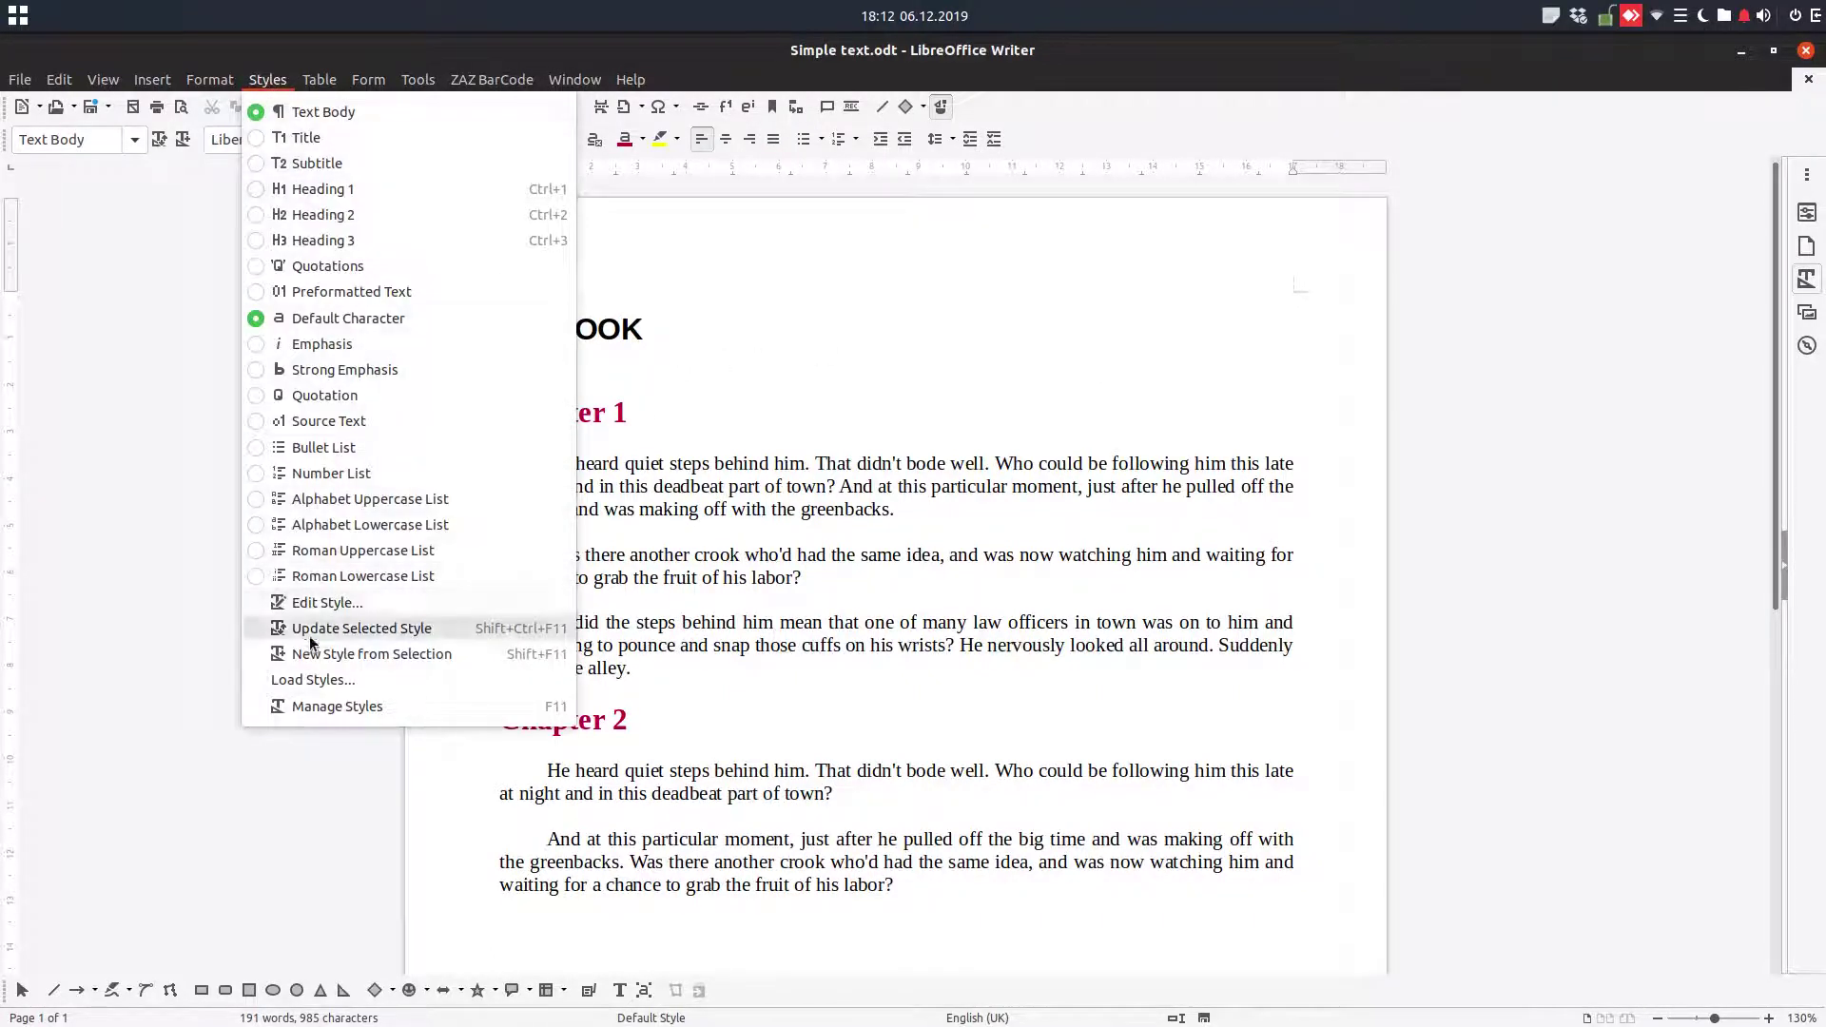
left_click(345, 705)
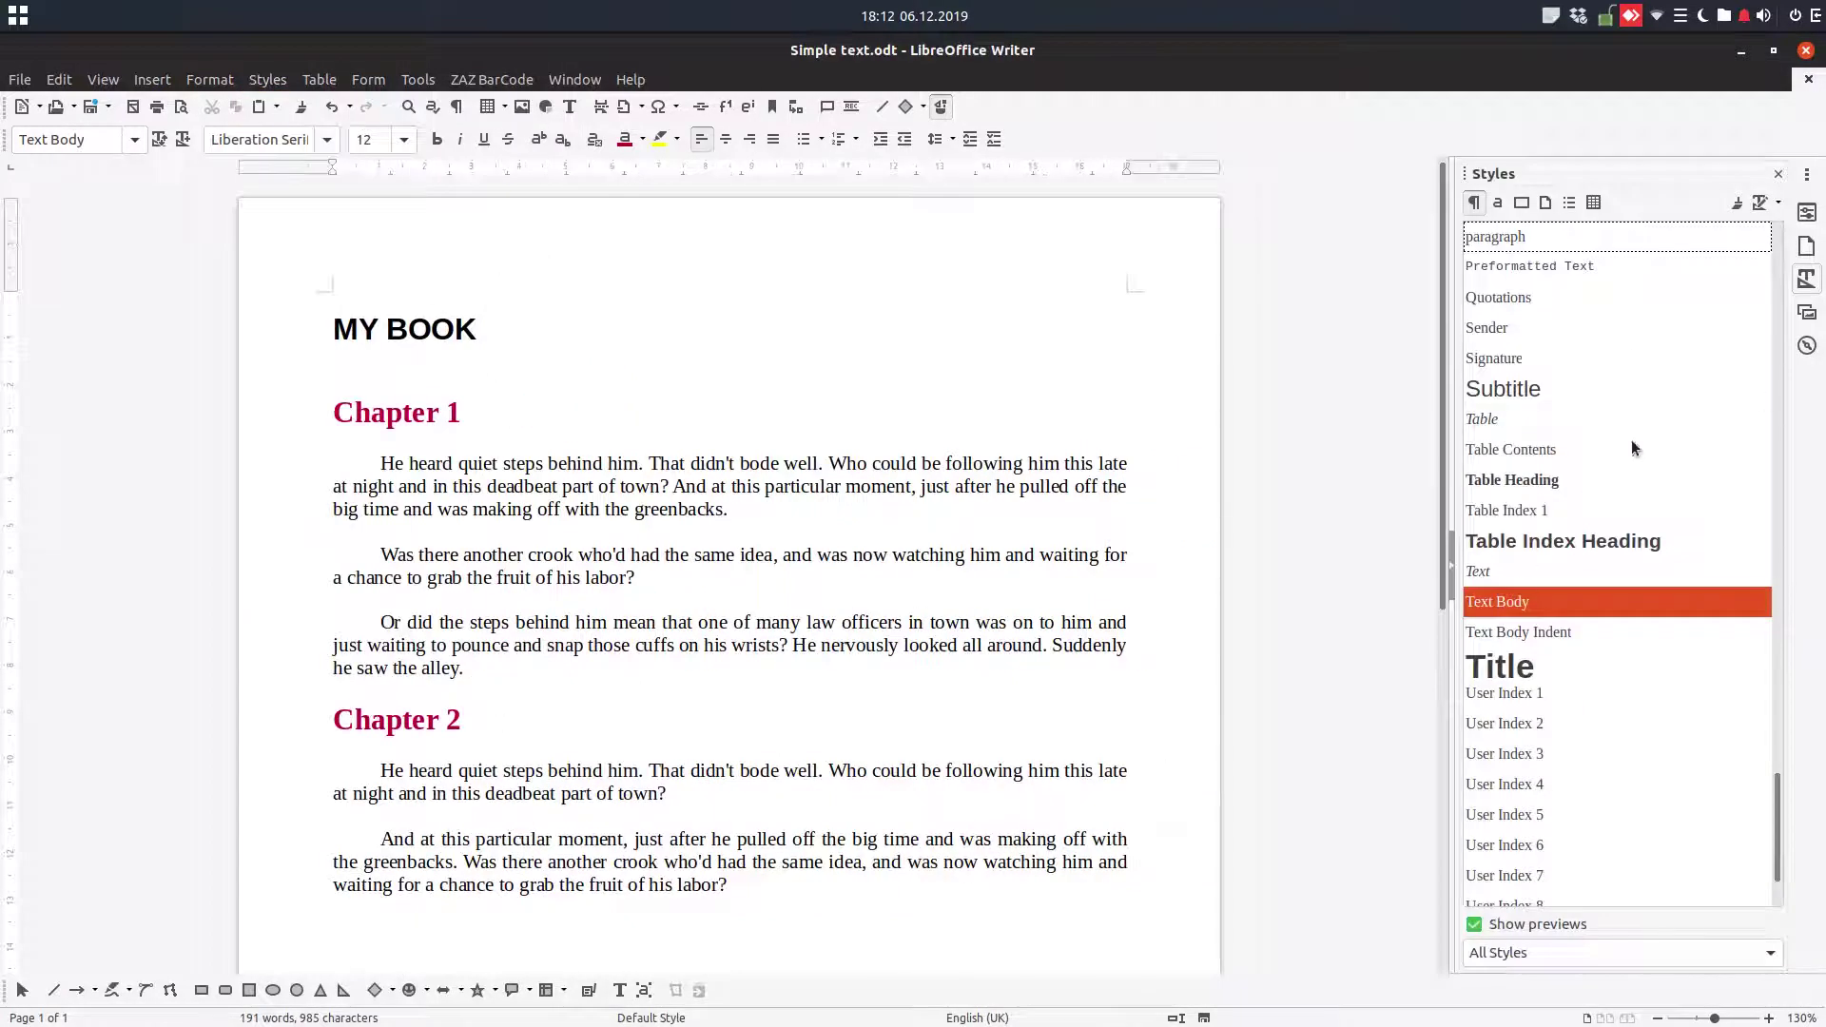
left_click(267, 79)
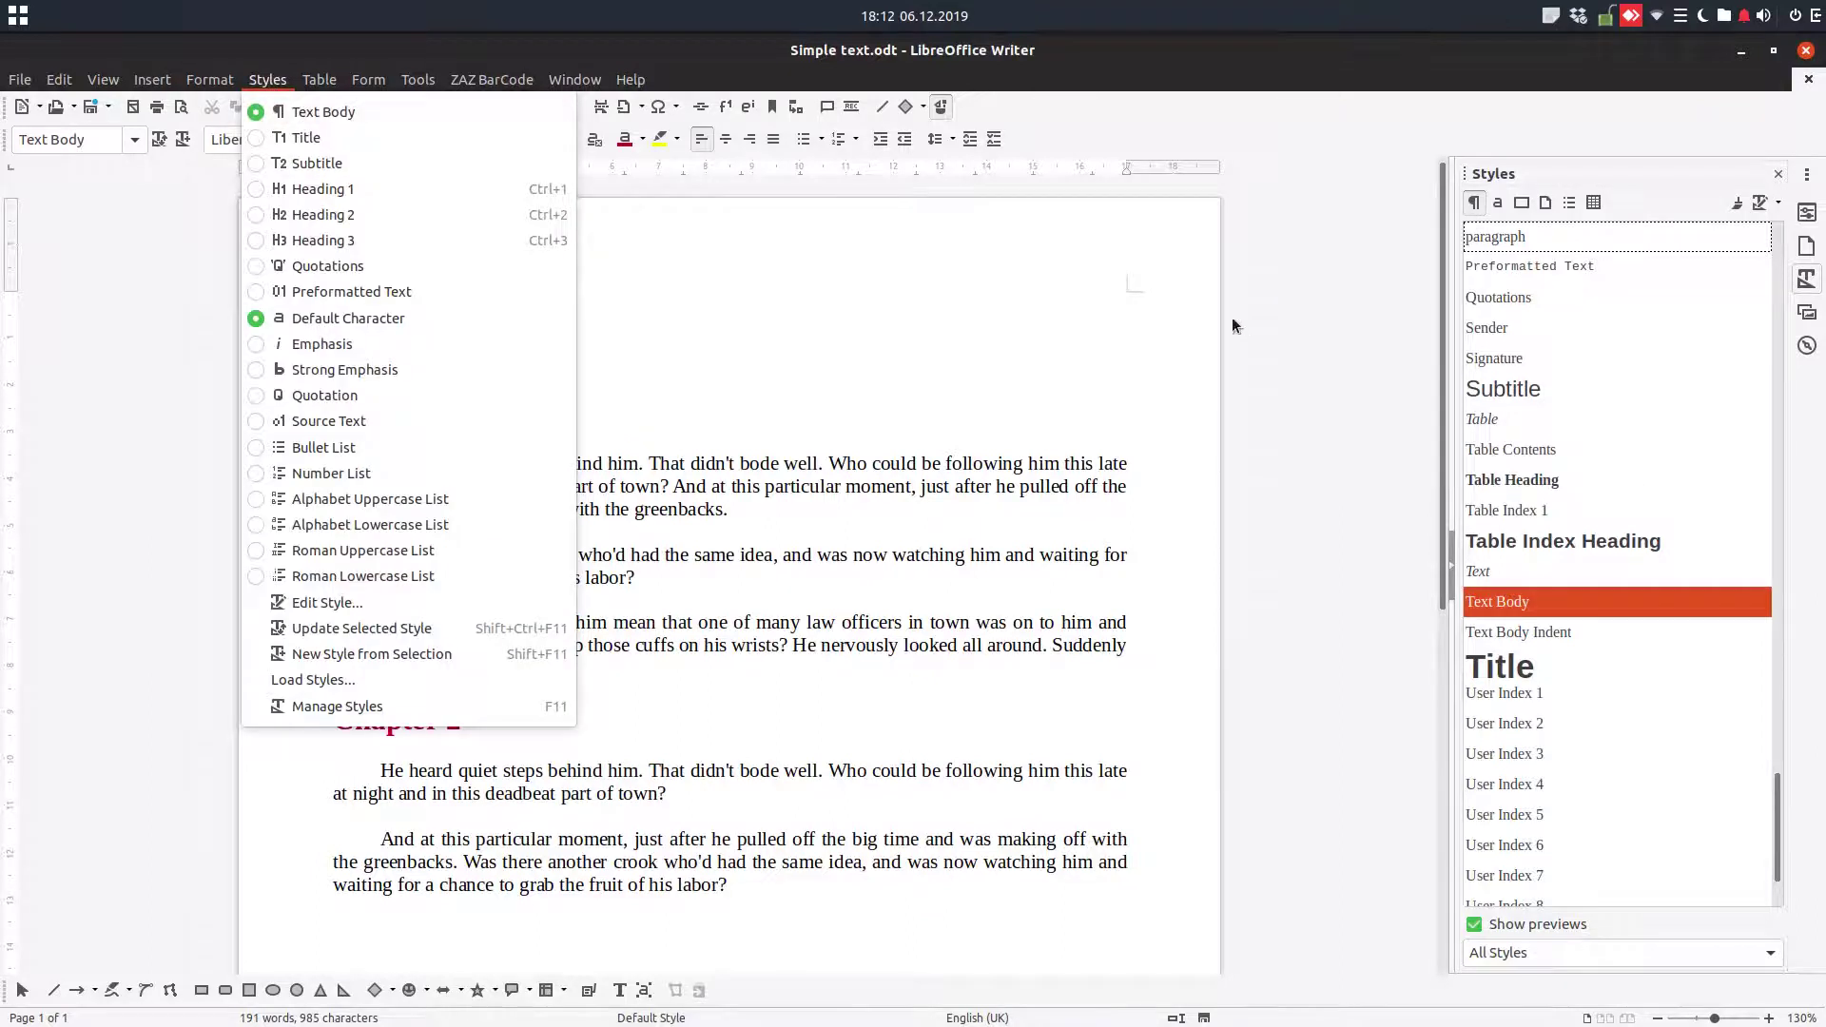
key("Escape")
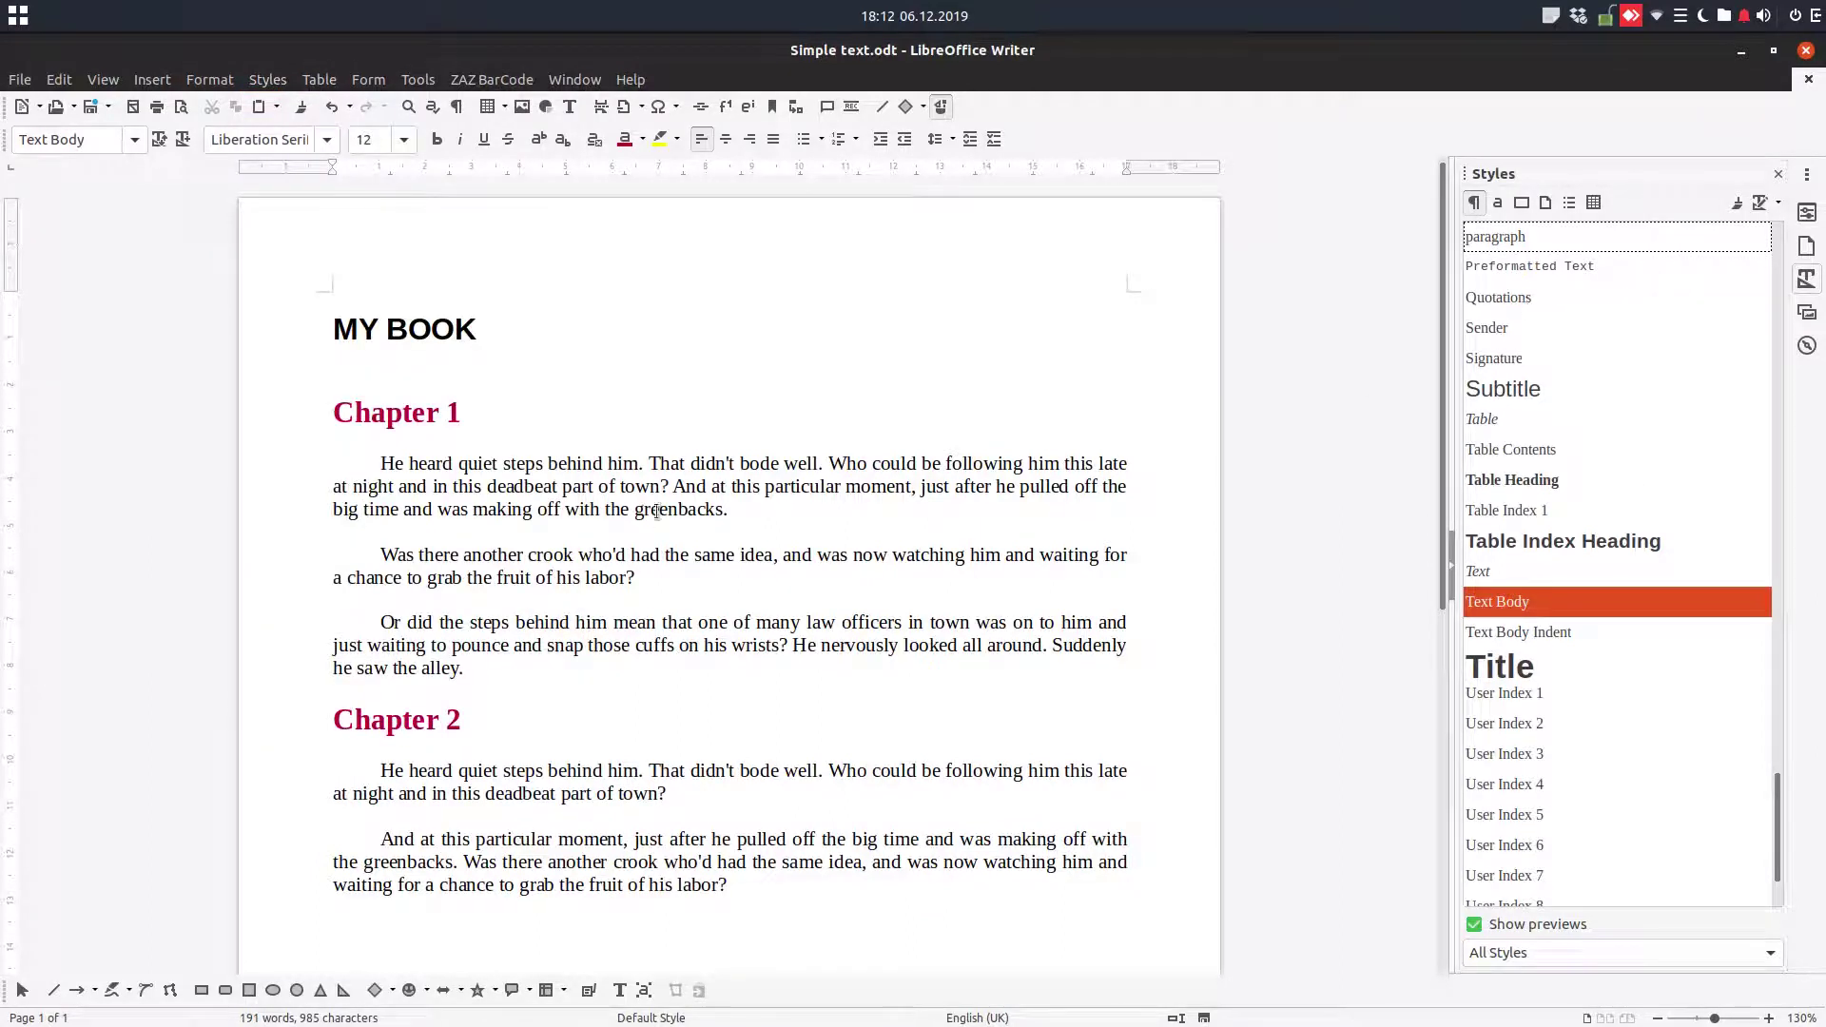
- Try Subtitle on the first Chapter 1 paragraph, then revert it to the paragraph style
left_click_drag(731, 509, 379, 463)
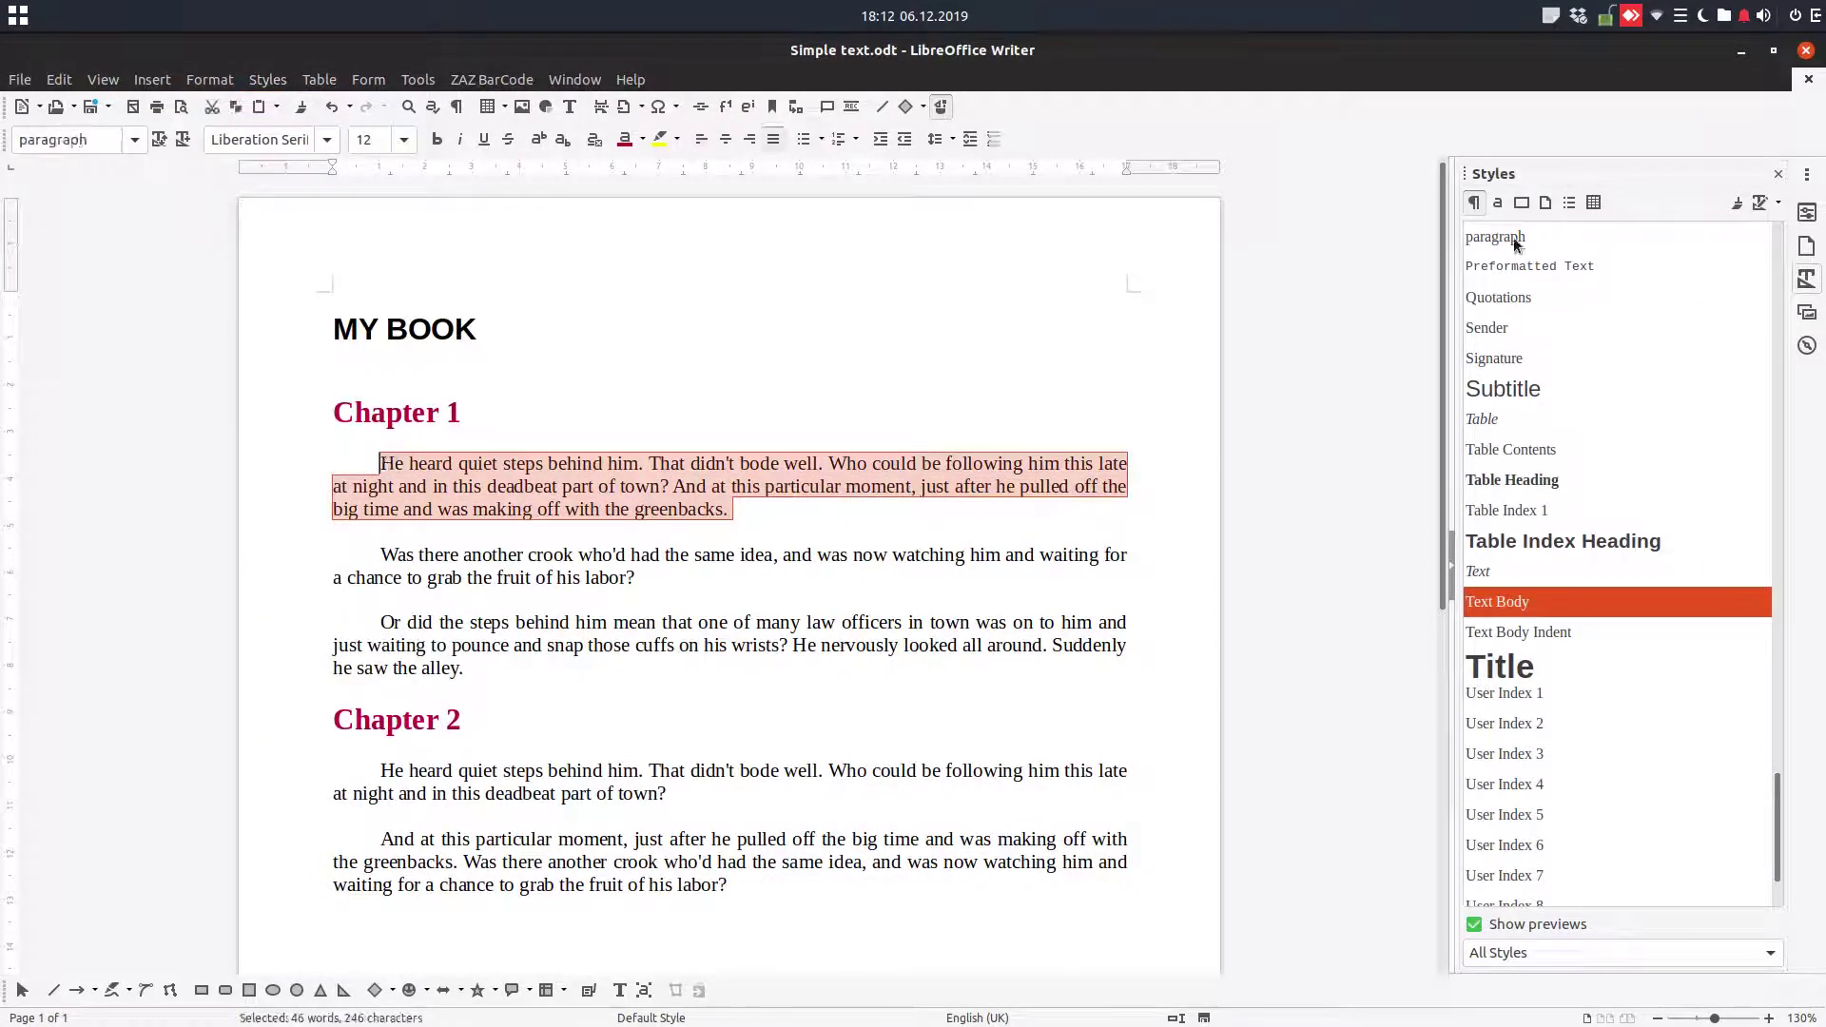
double_click(1514, 238)
double_click(1519, 388)
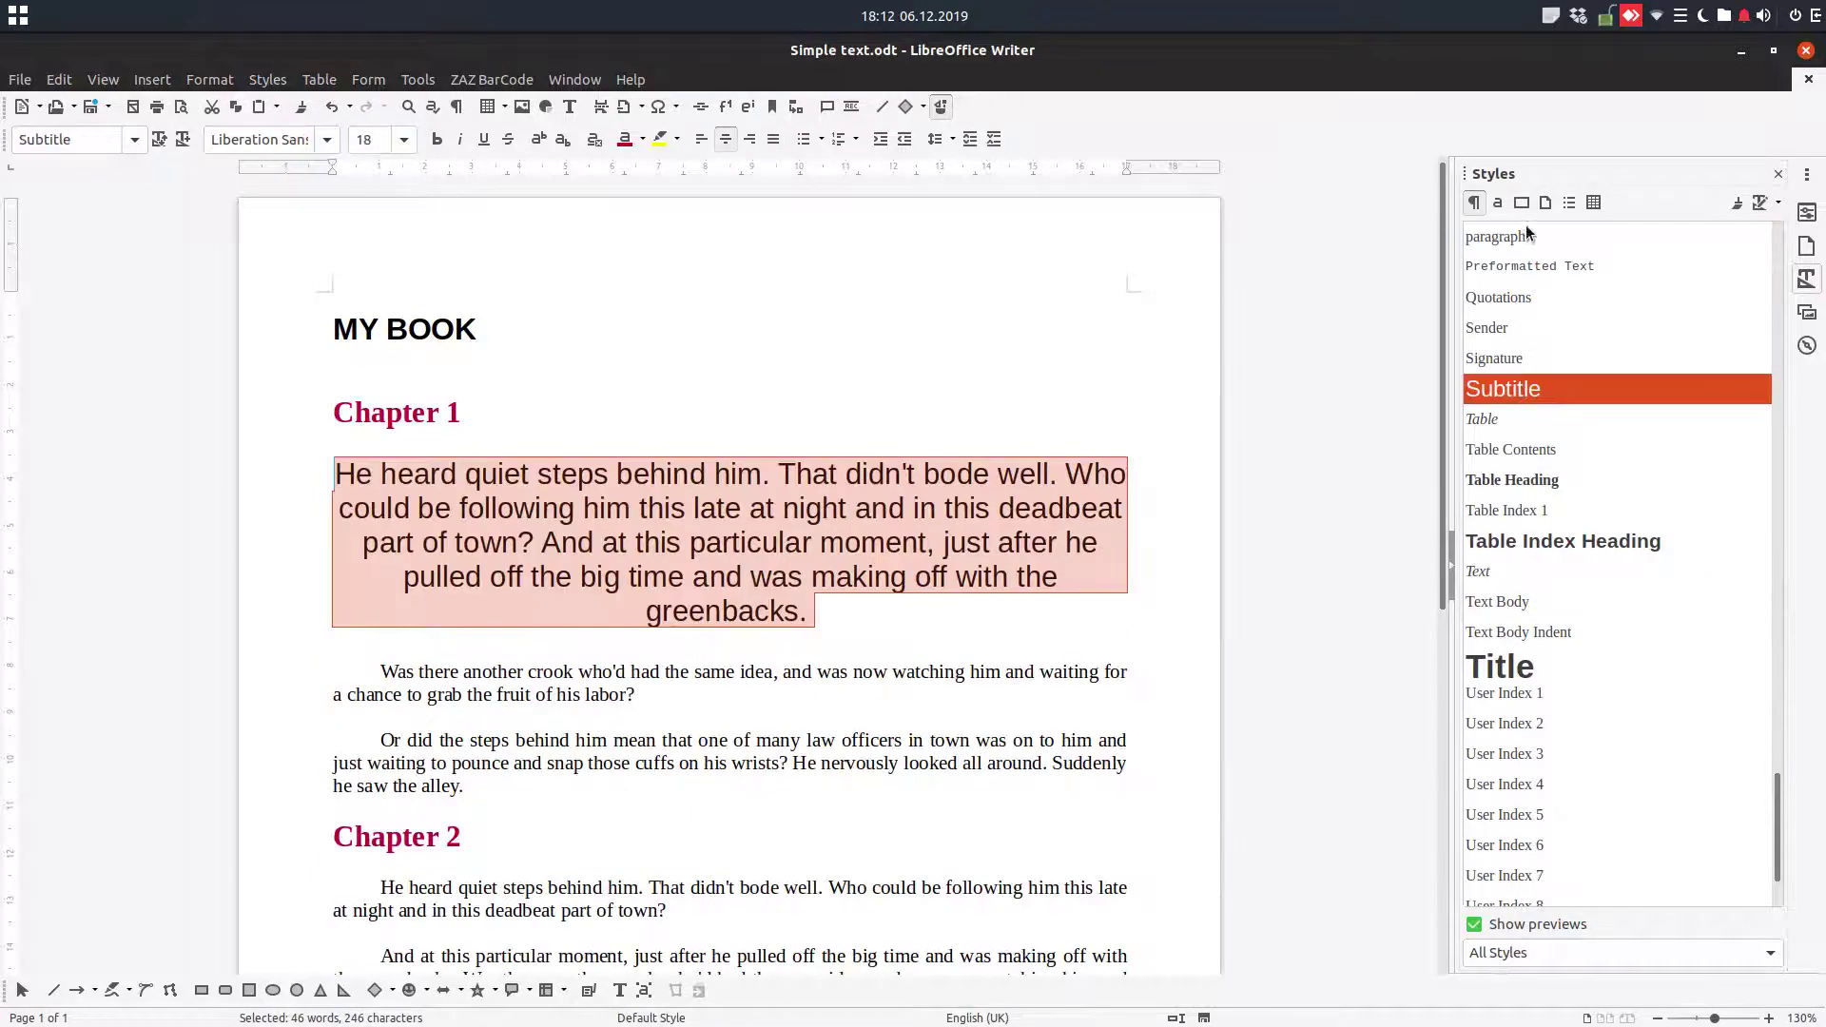
double_click(1523, 236)
left_click(932, 386)
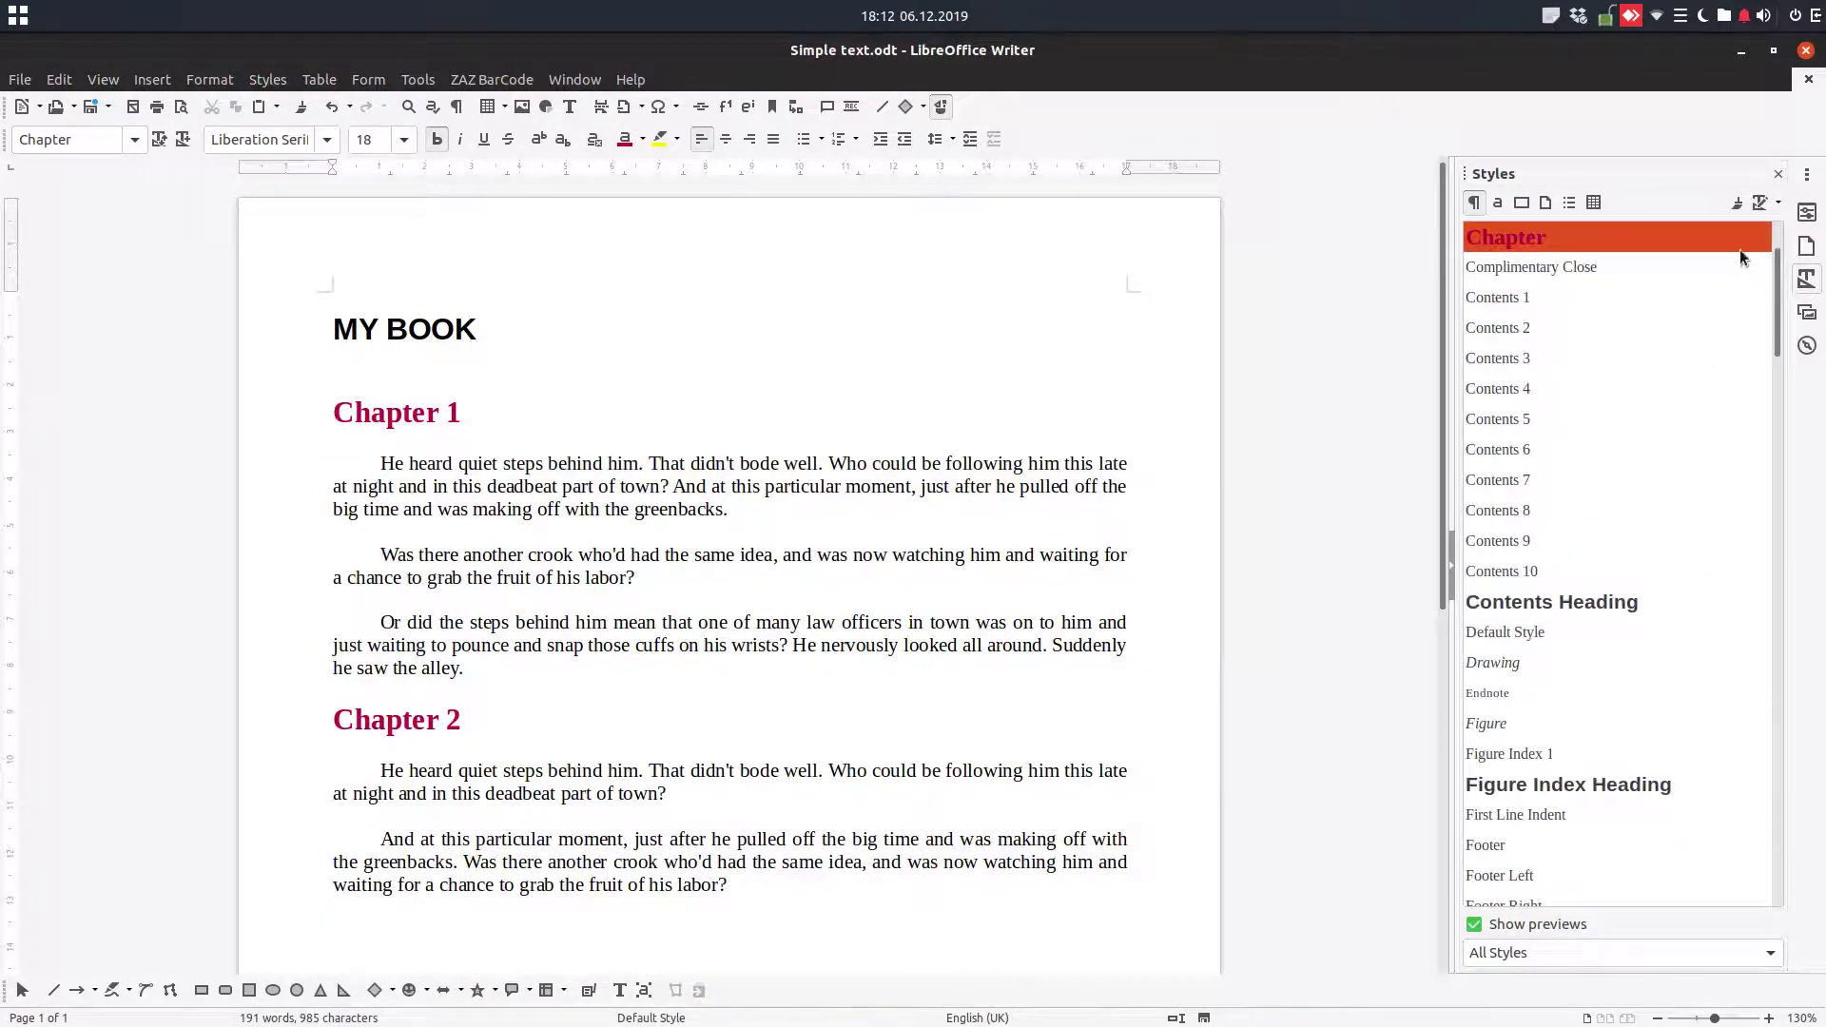
- Close the Styles deck, then toggle it back open with F11
left_click(1777, 174)
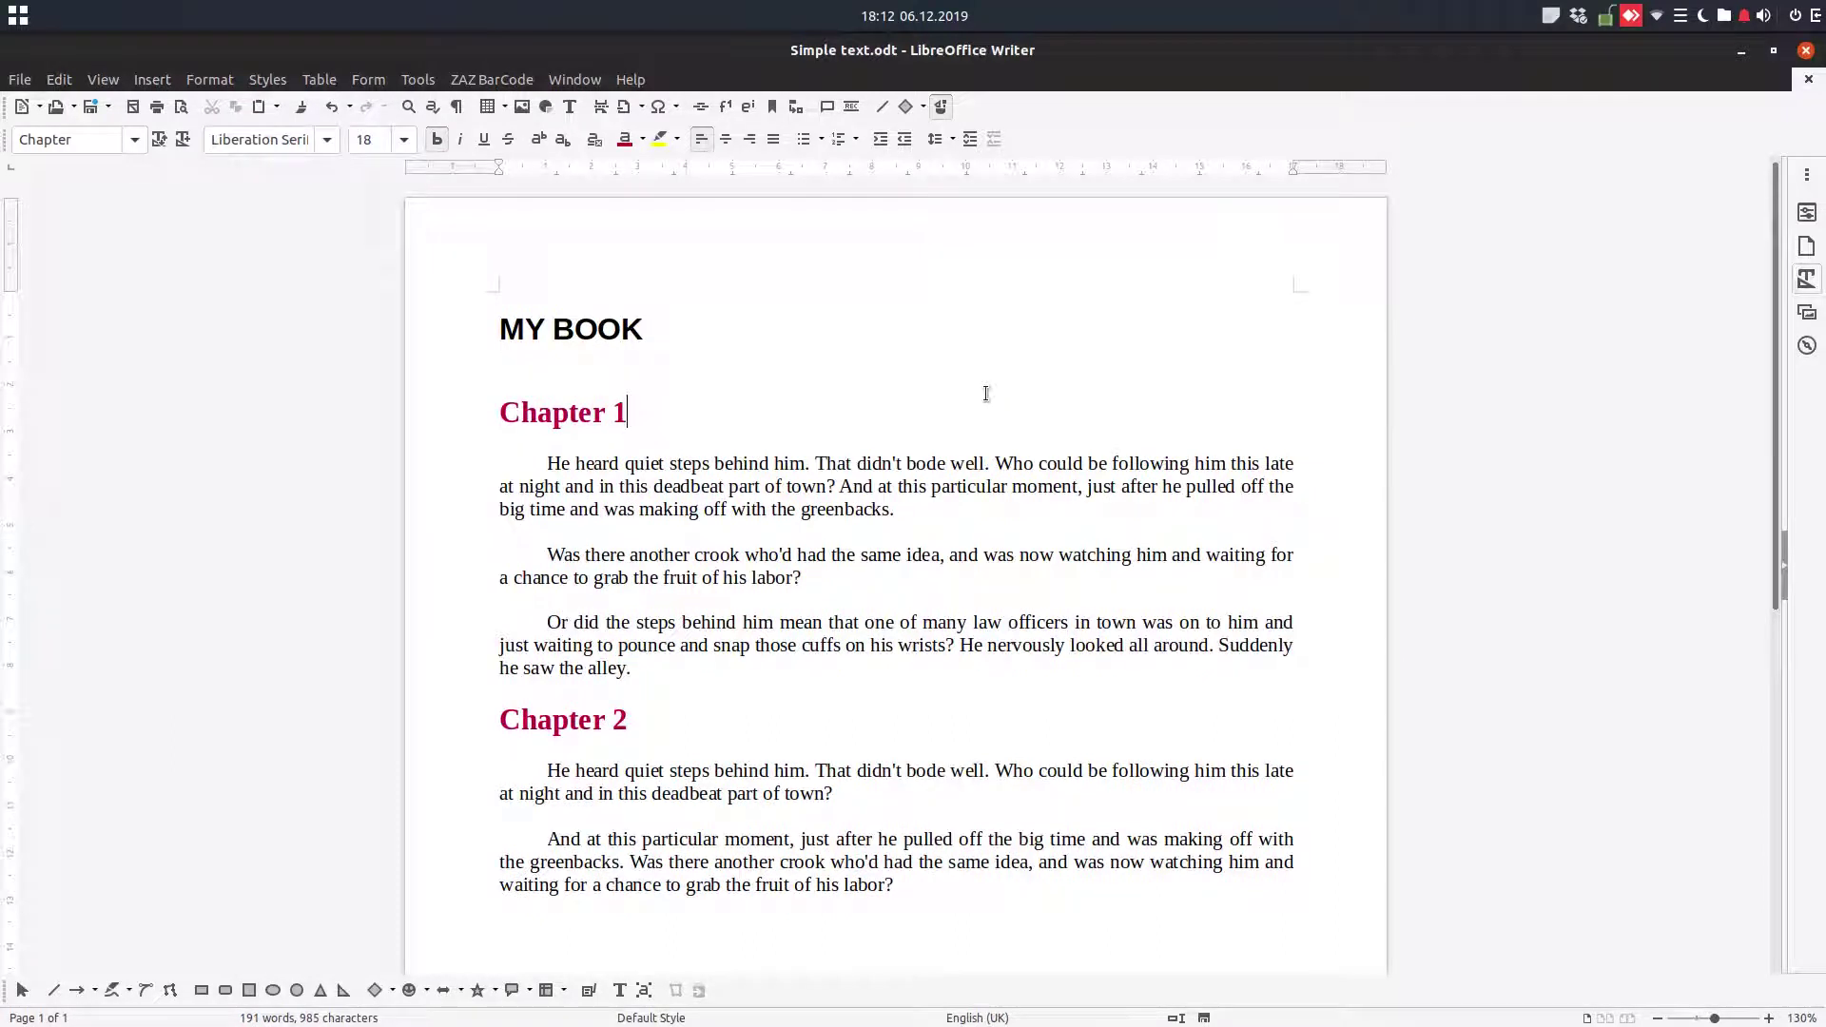
key("F11")
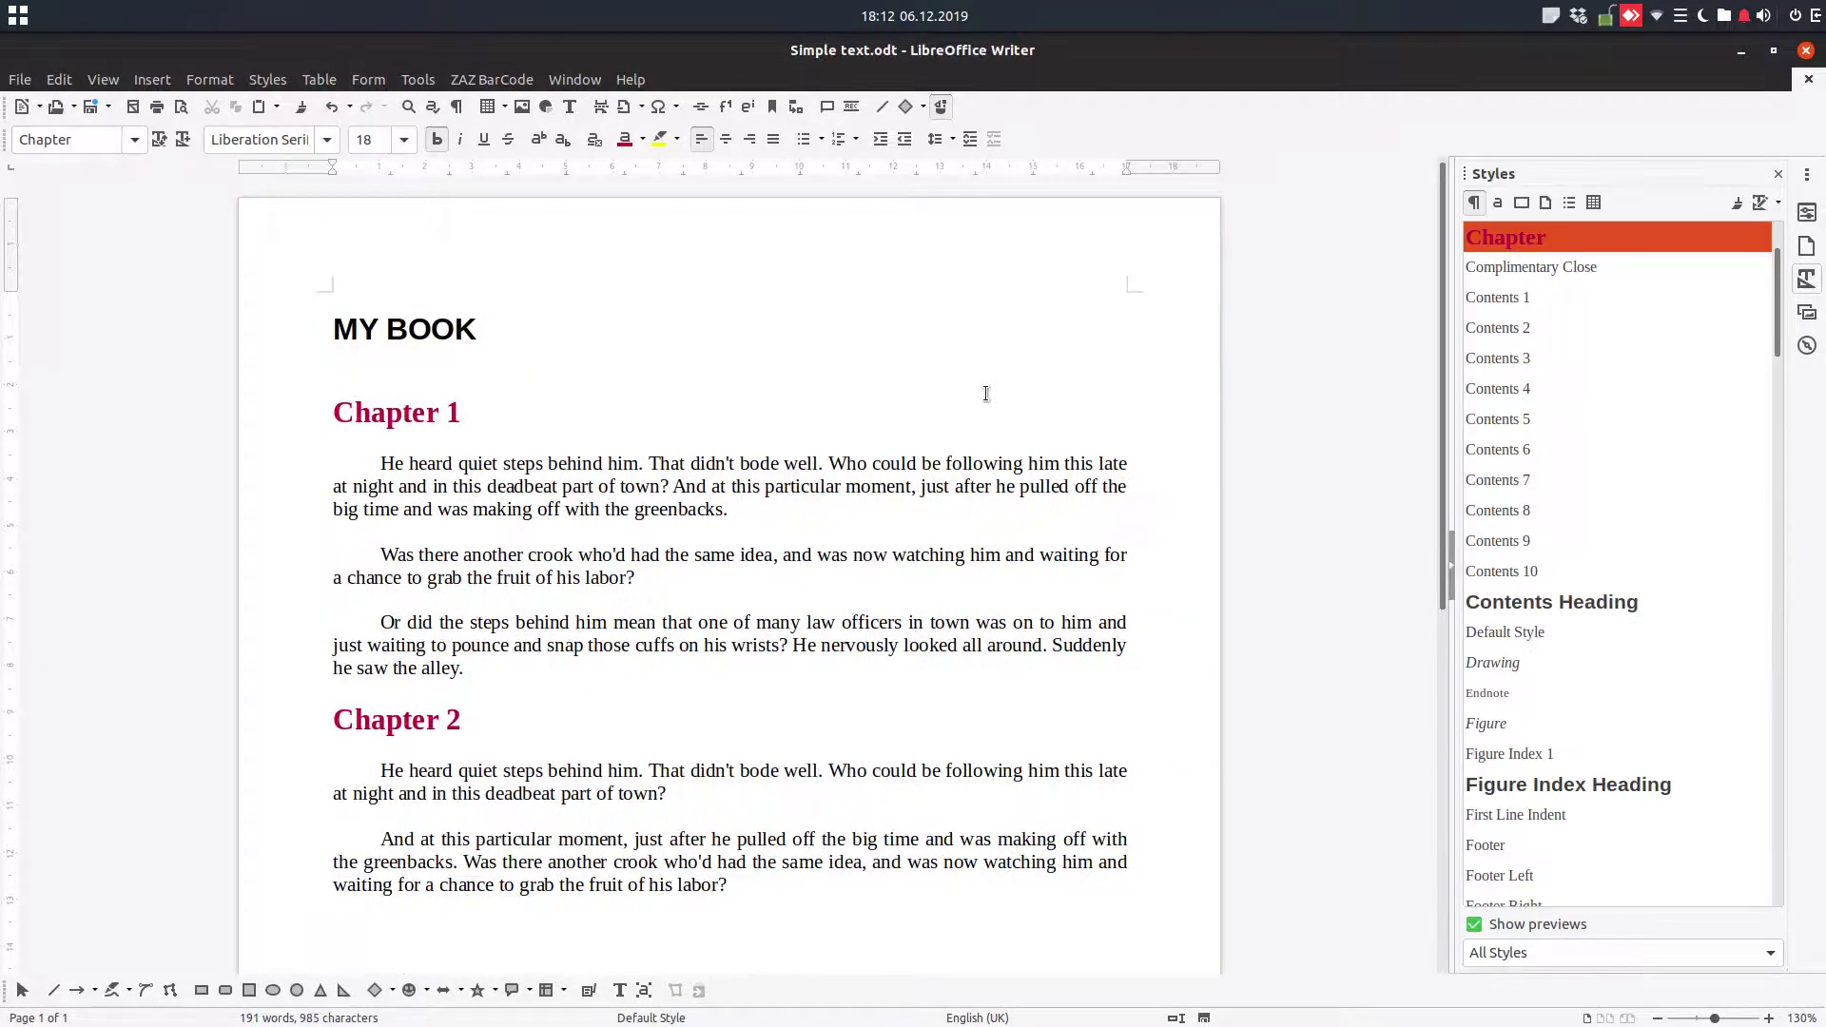
key("F11")
key("F11")
- Apply the Title style to the whole first Chapter 1 paragraph and hide the sidebar
left_click(789, 509)
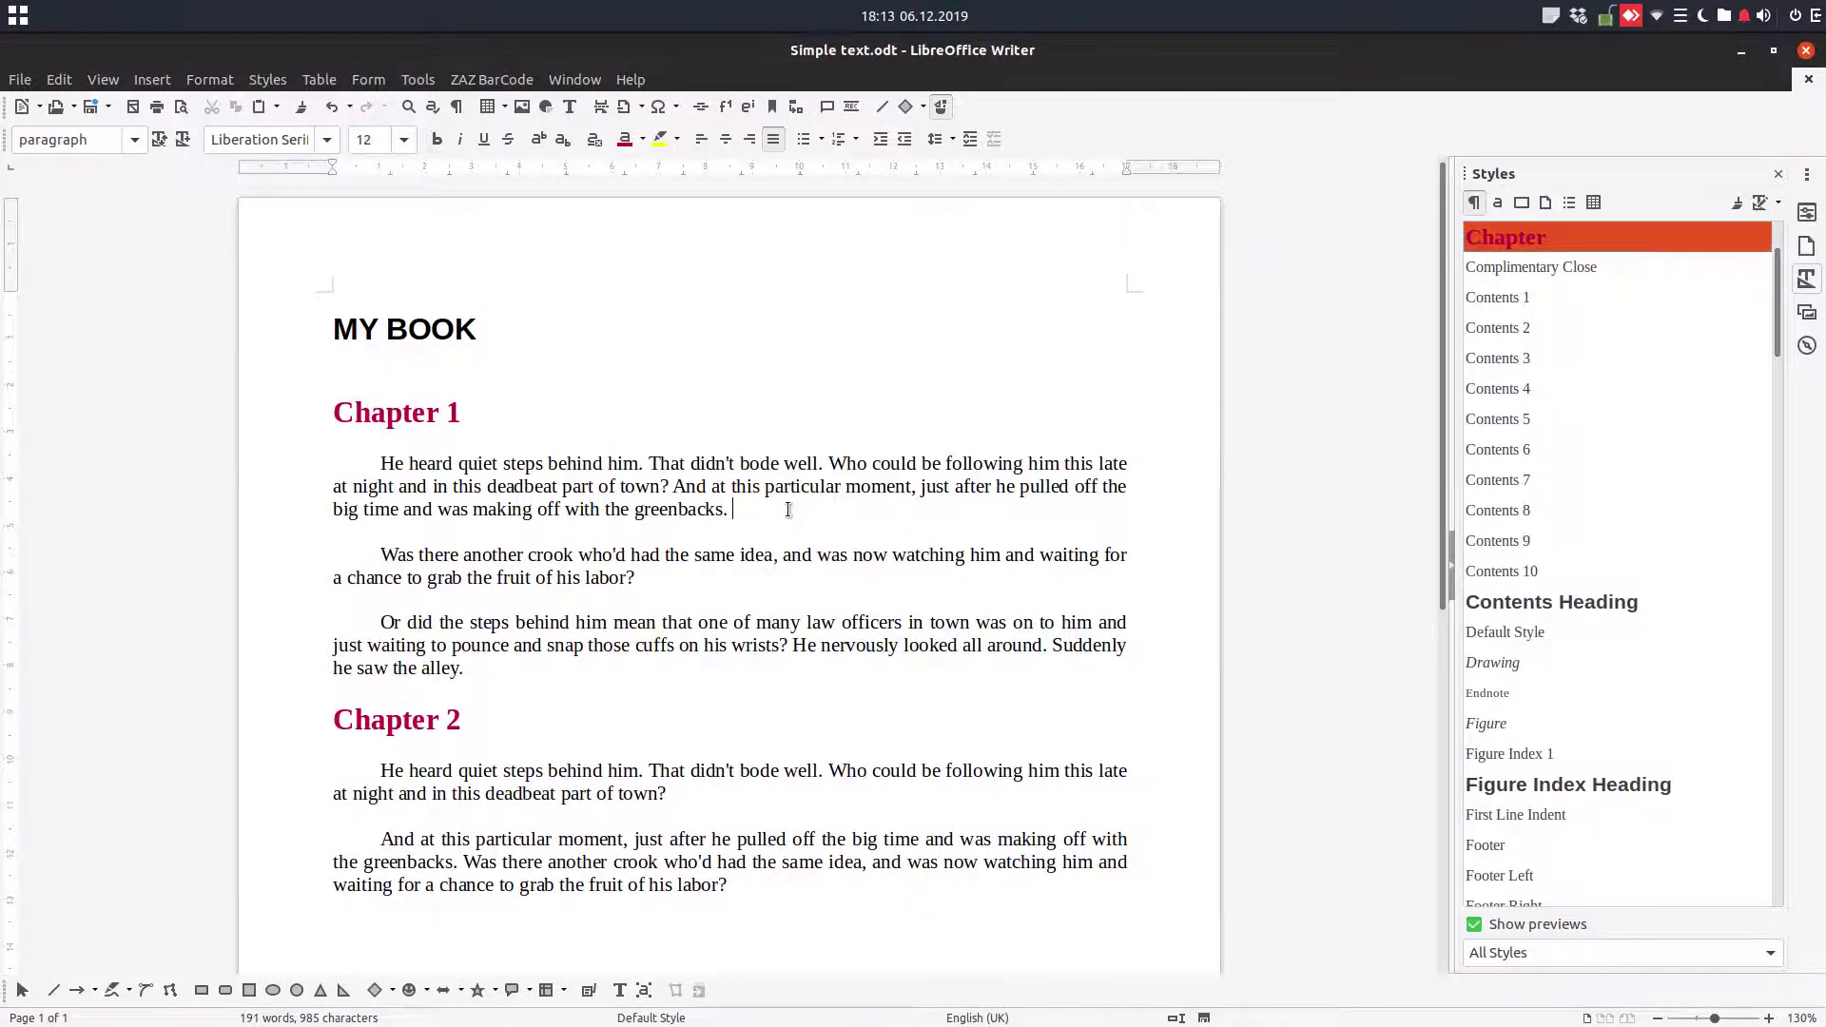
left_click_drag(808, 505, 371, 464)
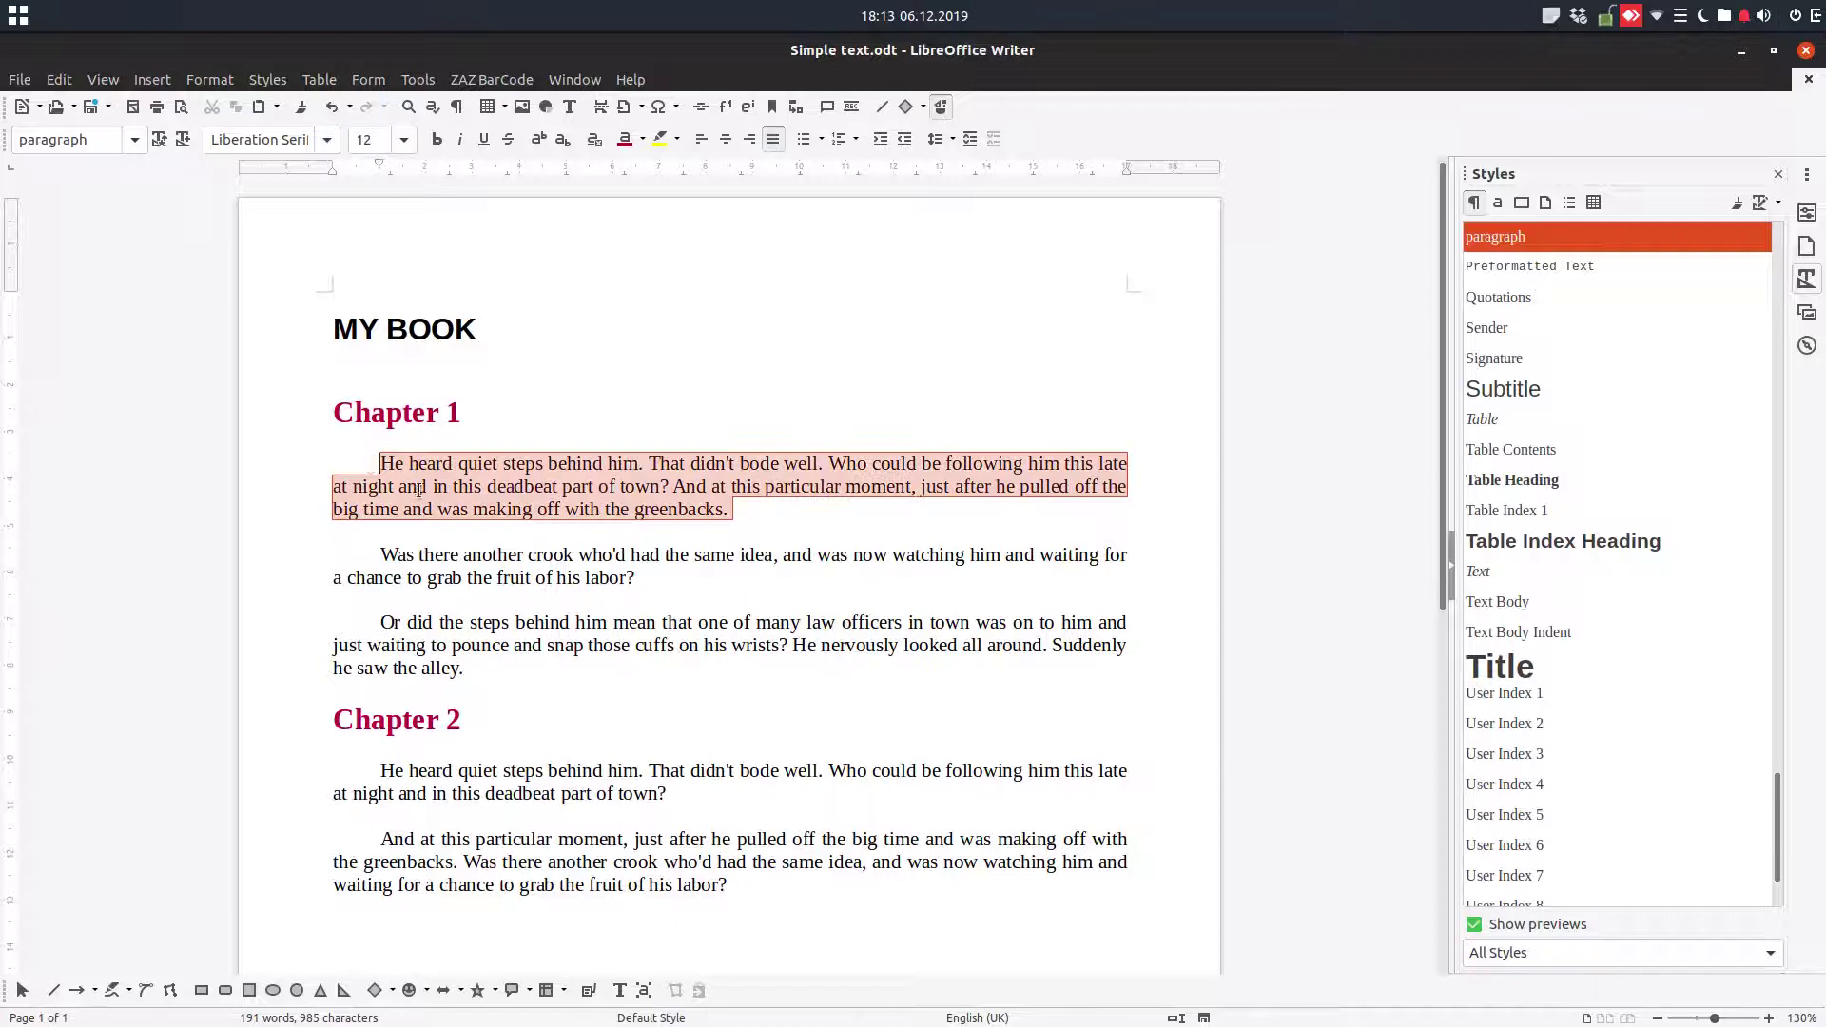
double_click(1521, 669)
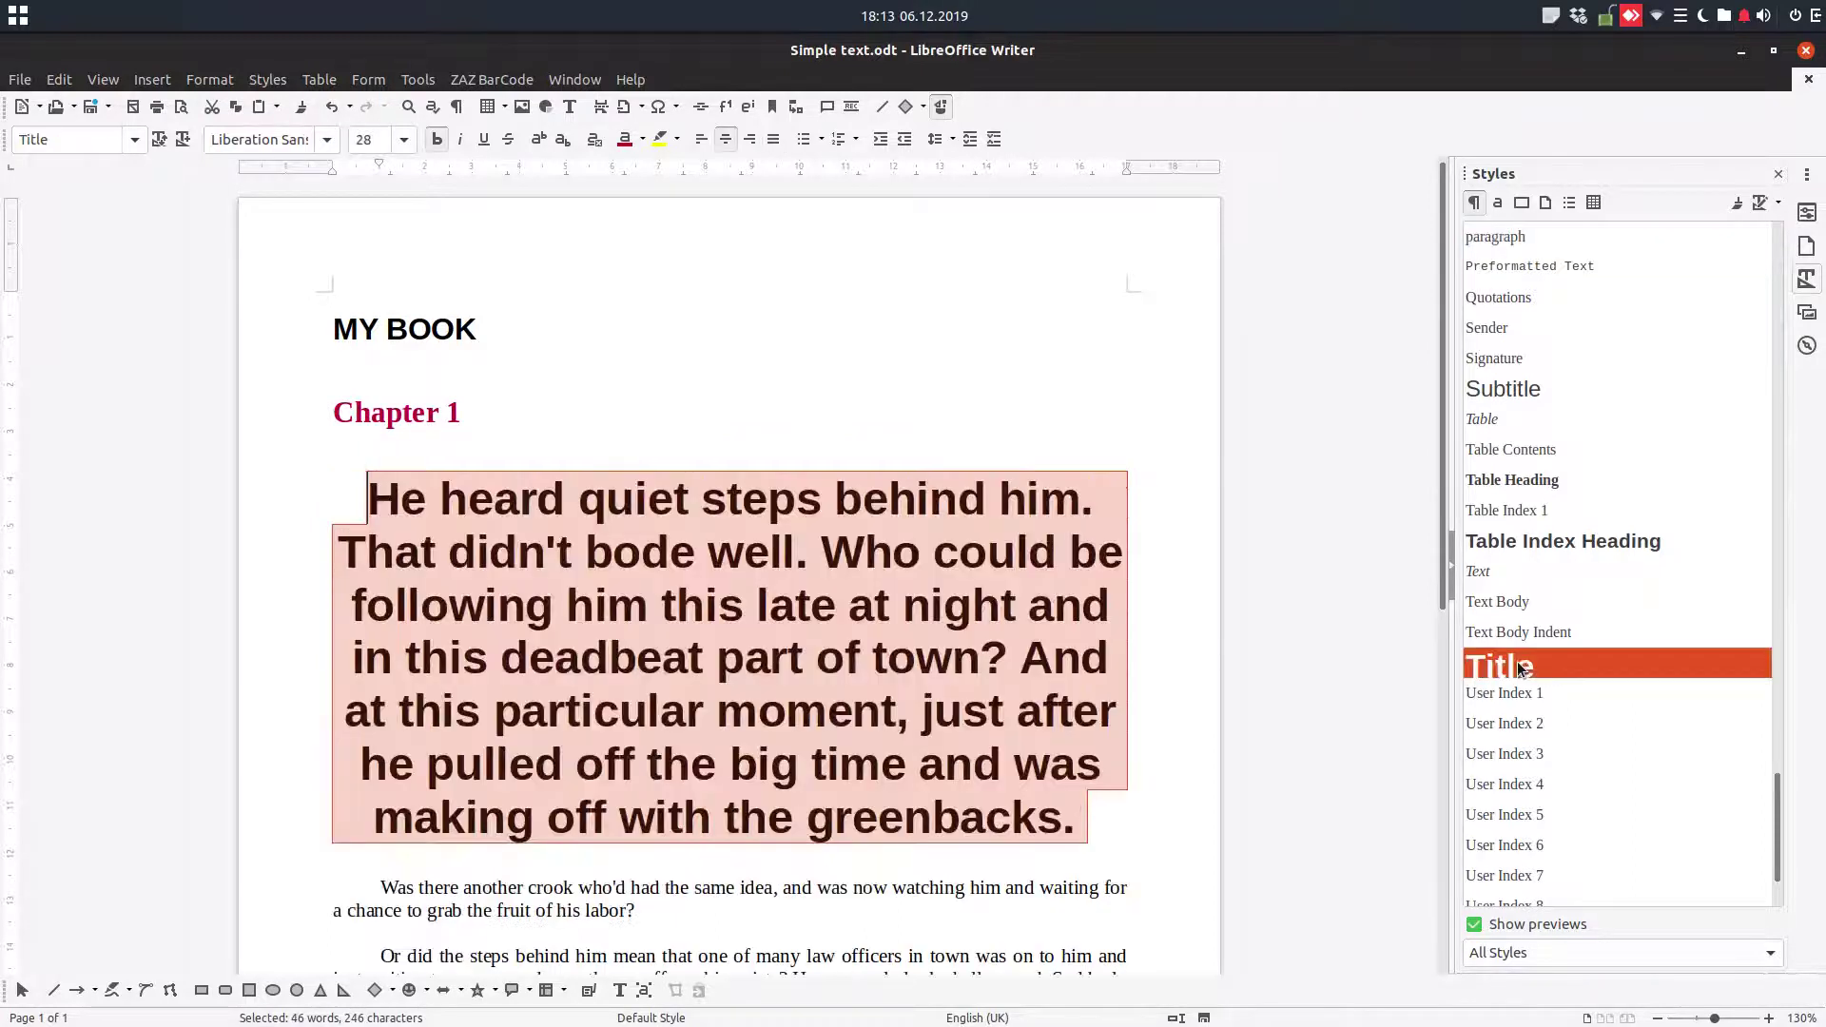
key("ctrl+F5")
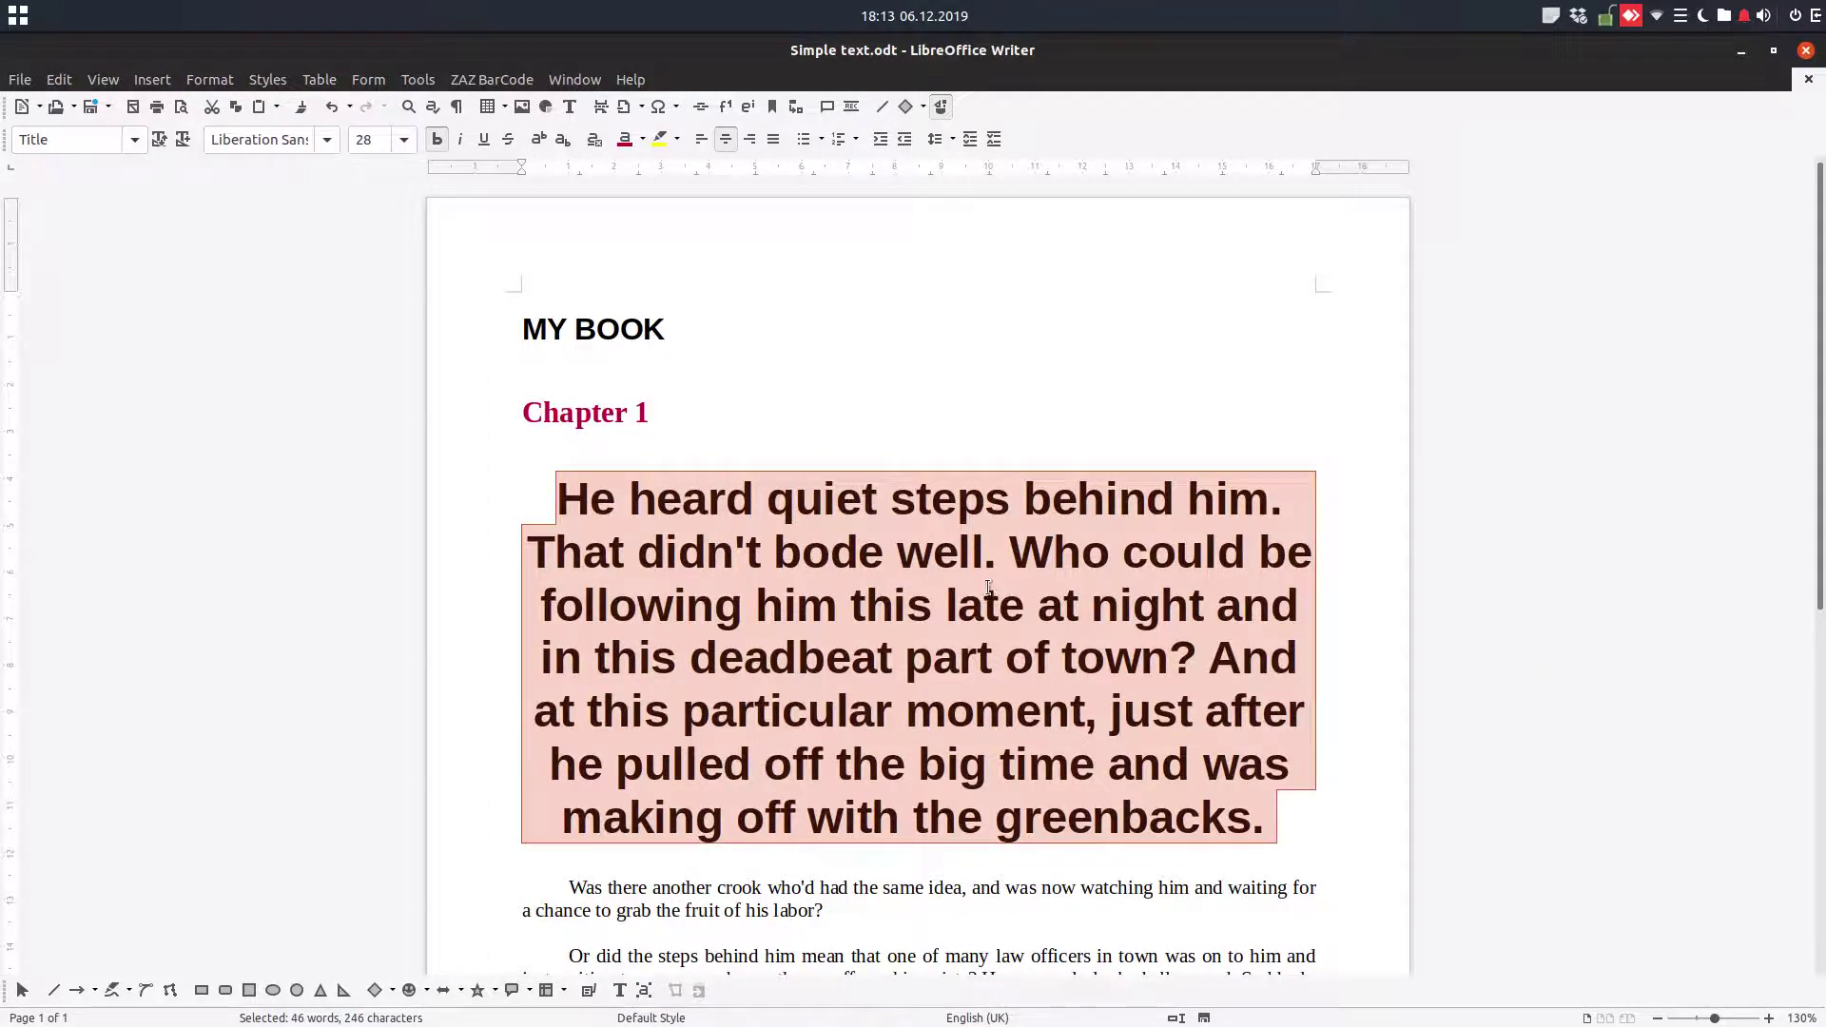
- Reselect the enlarged paragraph, restore its paragraph style, and hide the Styles deck with F11
left_click(444, 497)
left_click_drag(444, 498, 1289, 807)
key("F11")
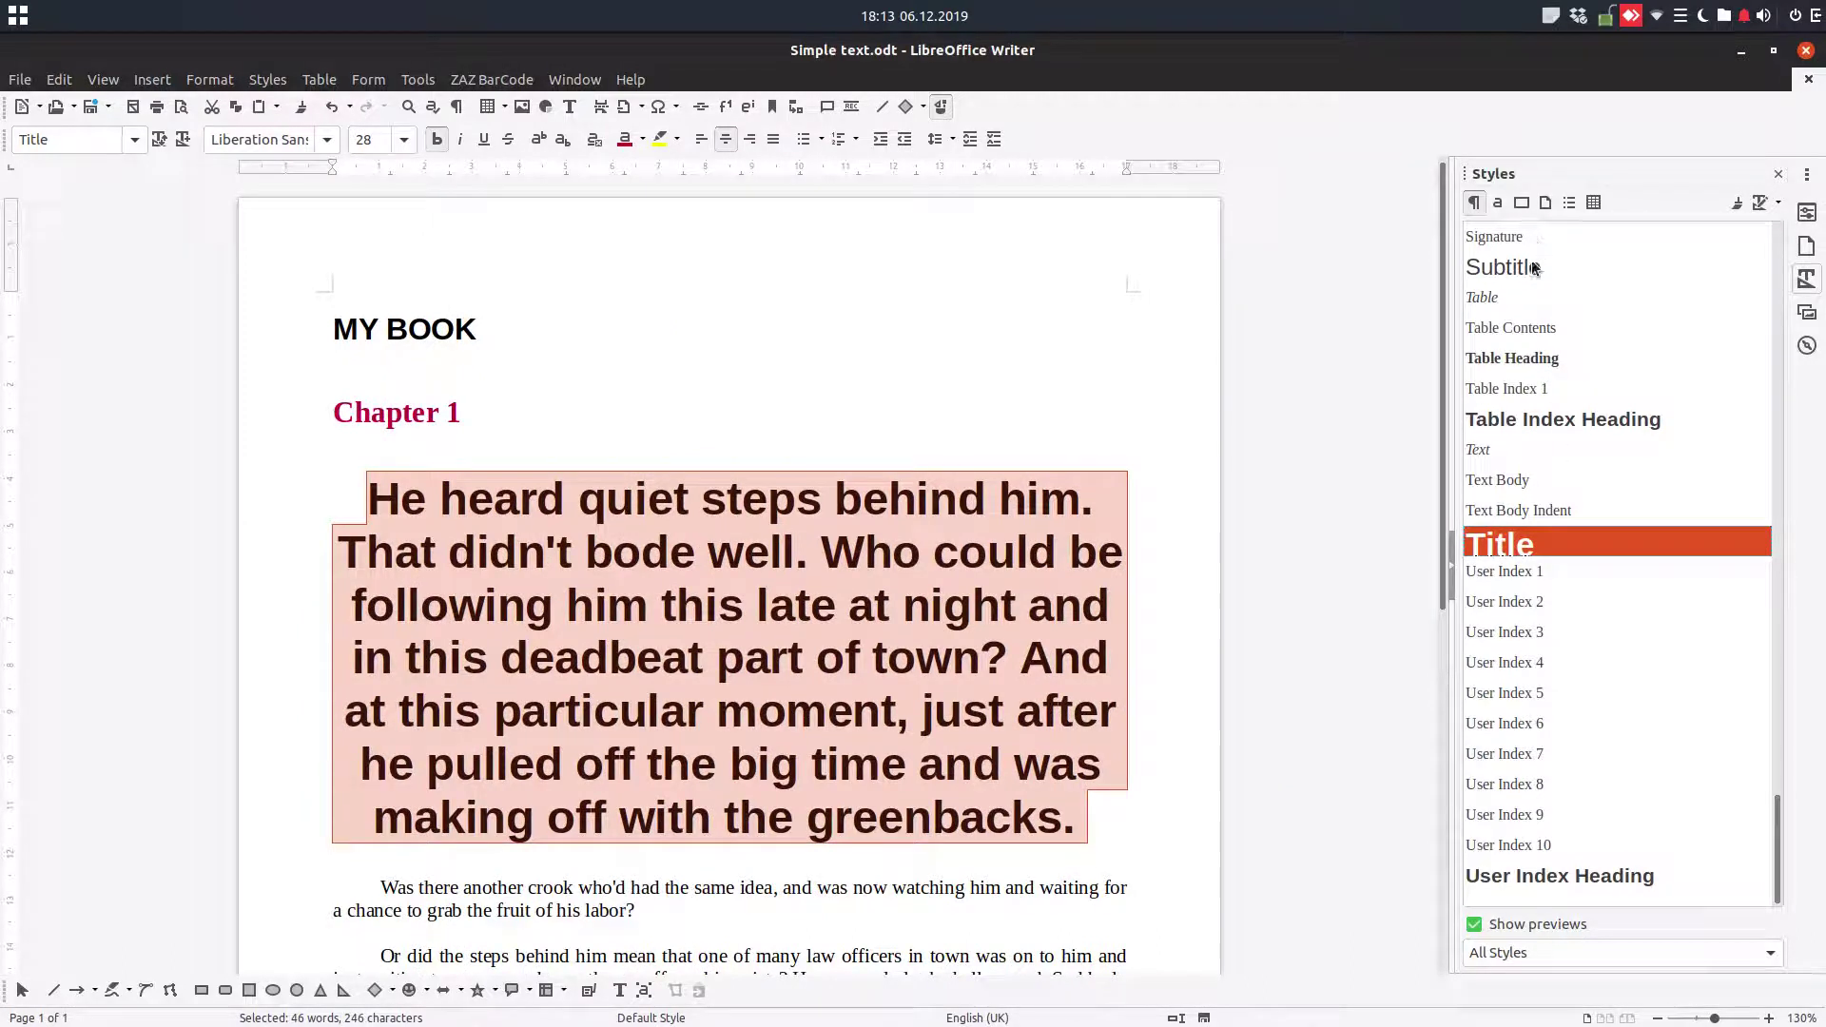
scroll(1511, 576, "up", 5)
double_click(1534, 569)
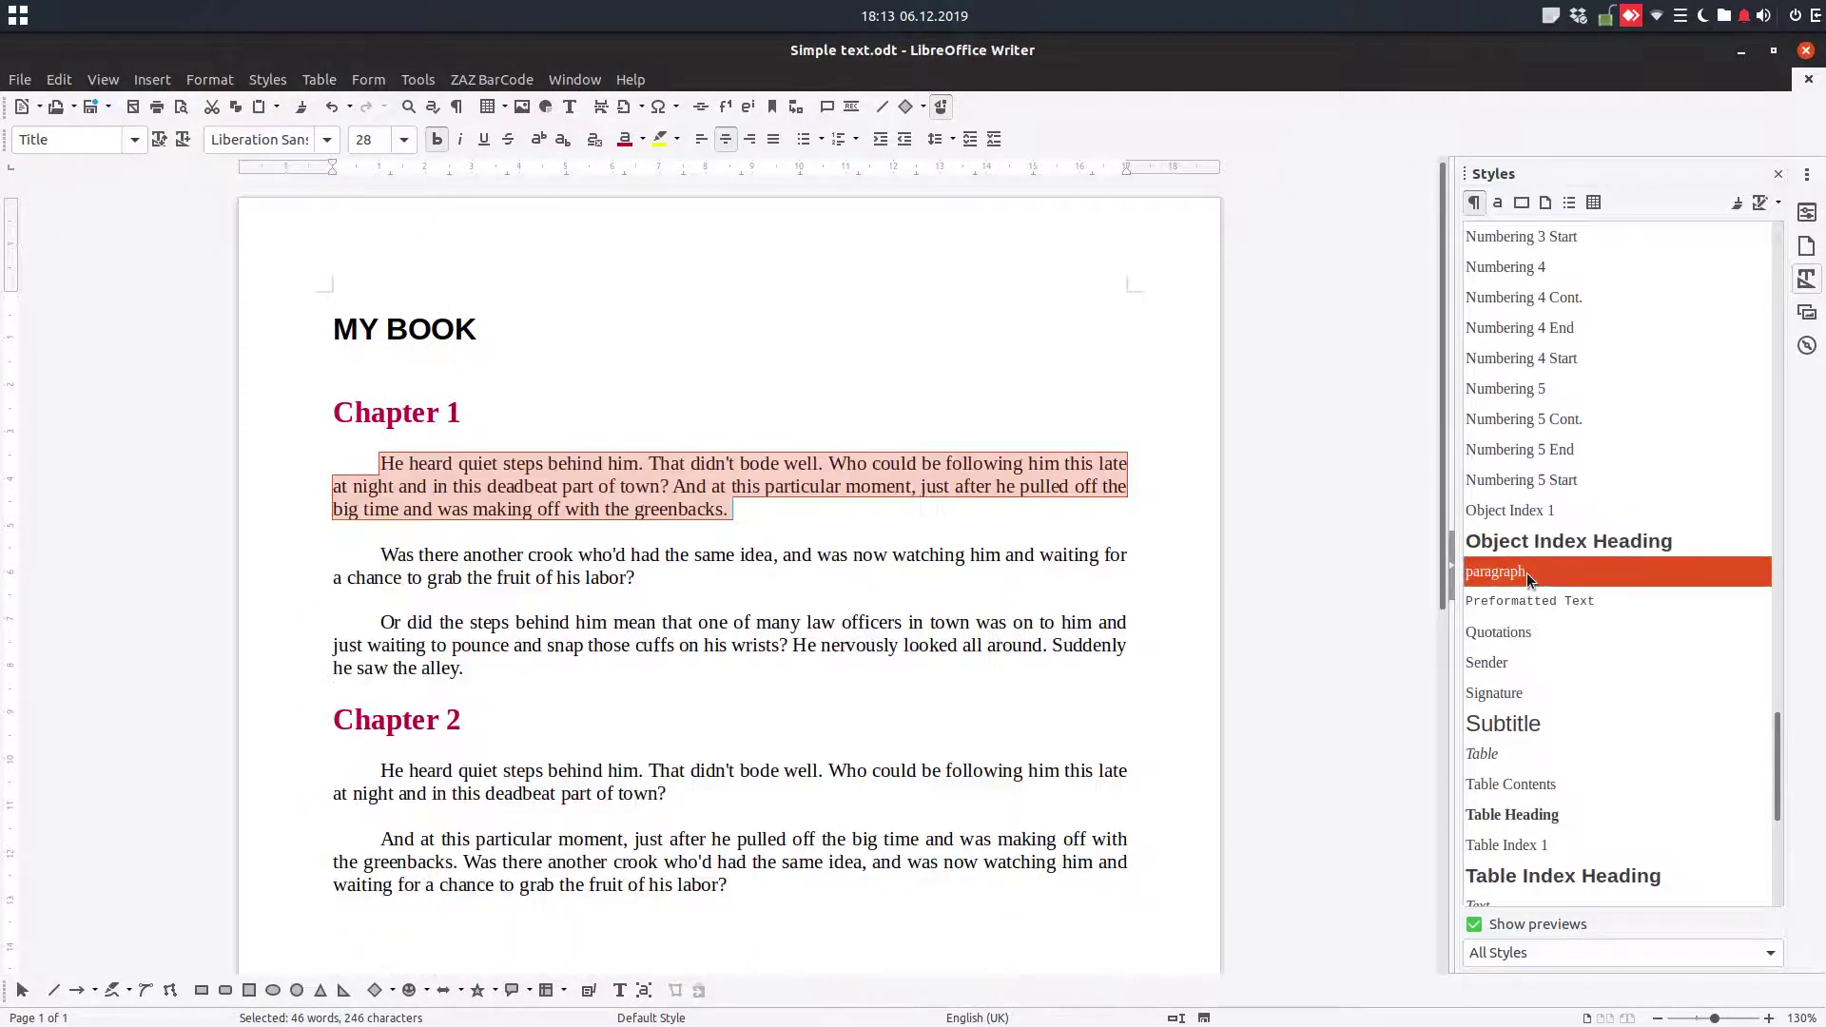
left_click(868, 518)
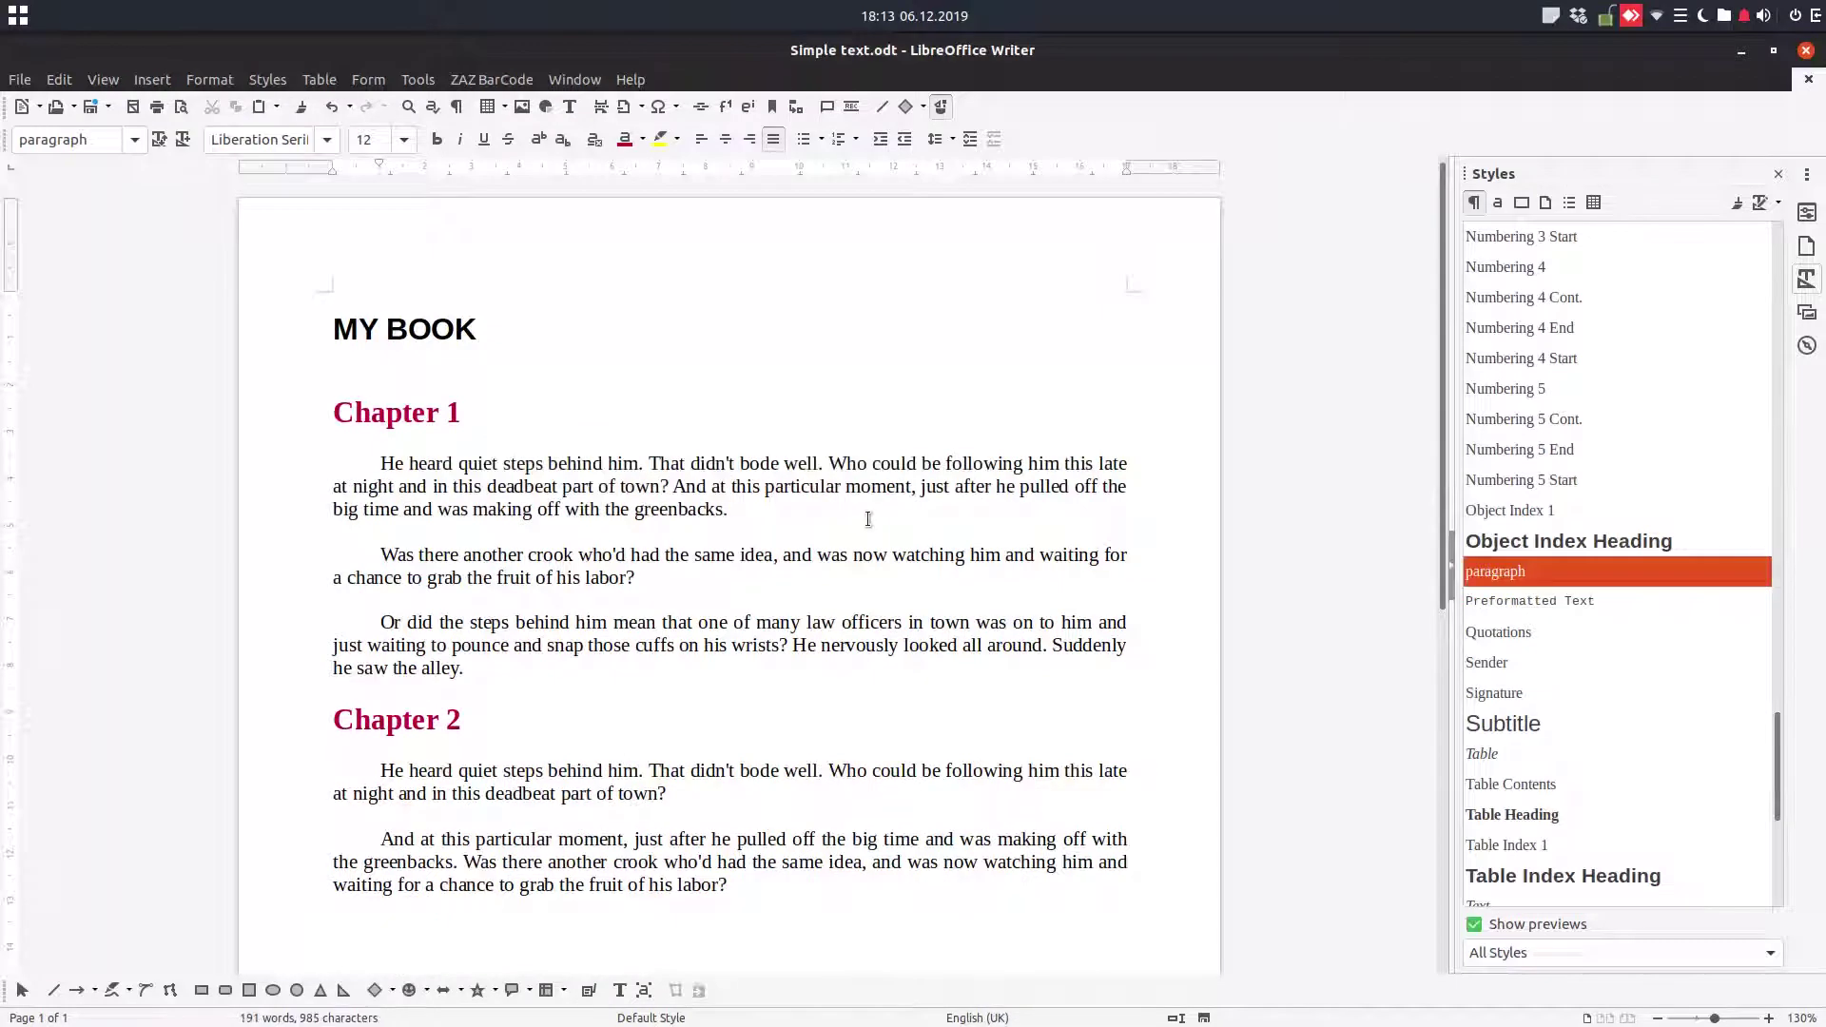
key("F11")
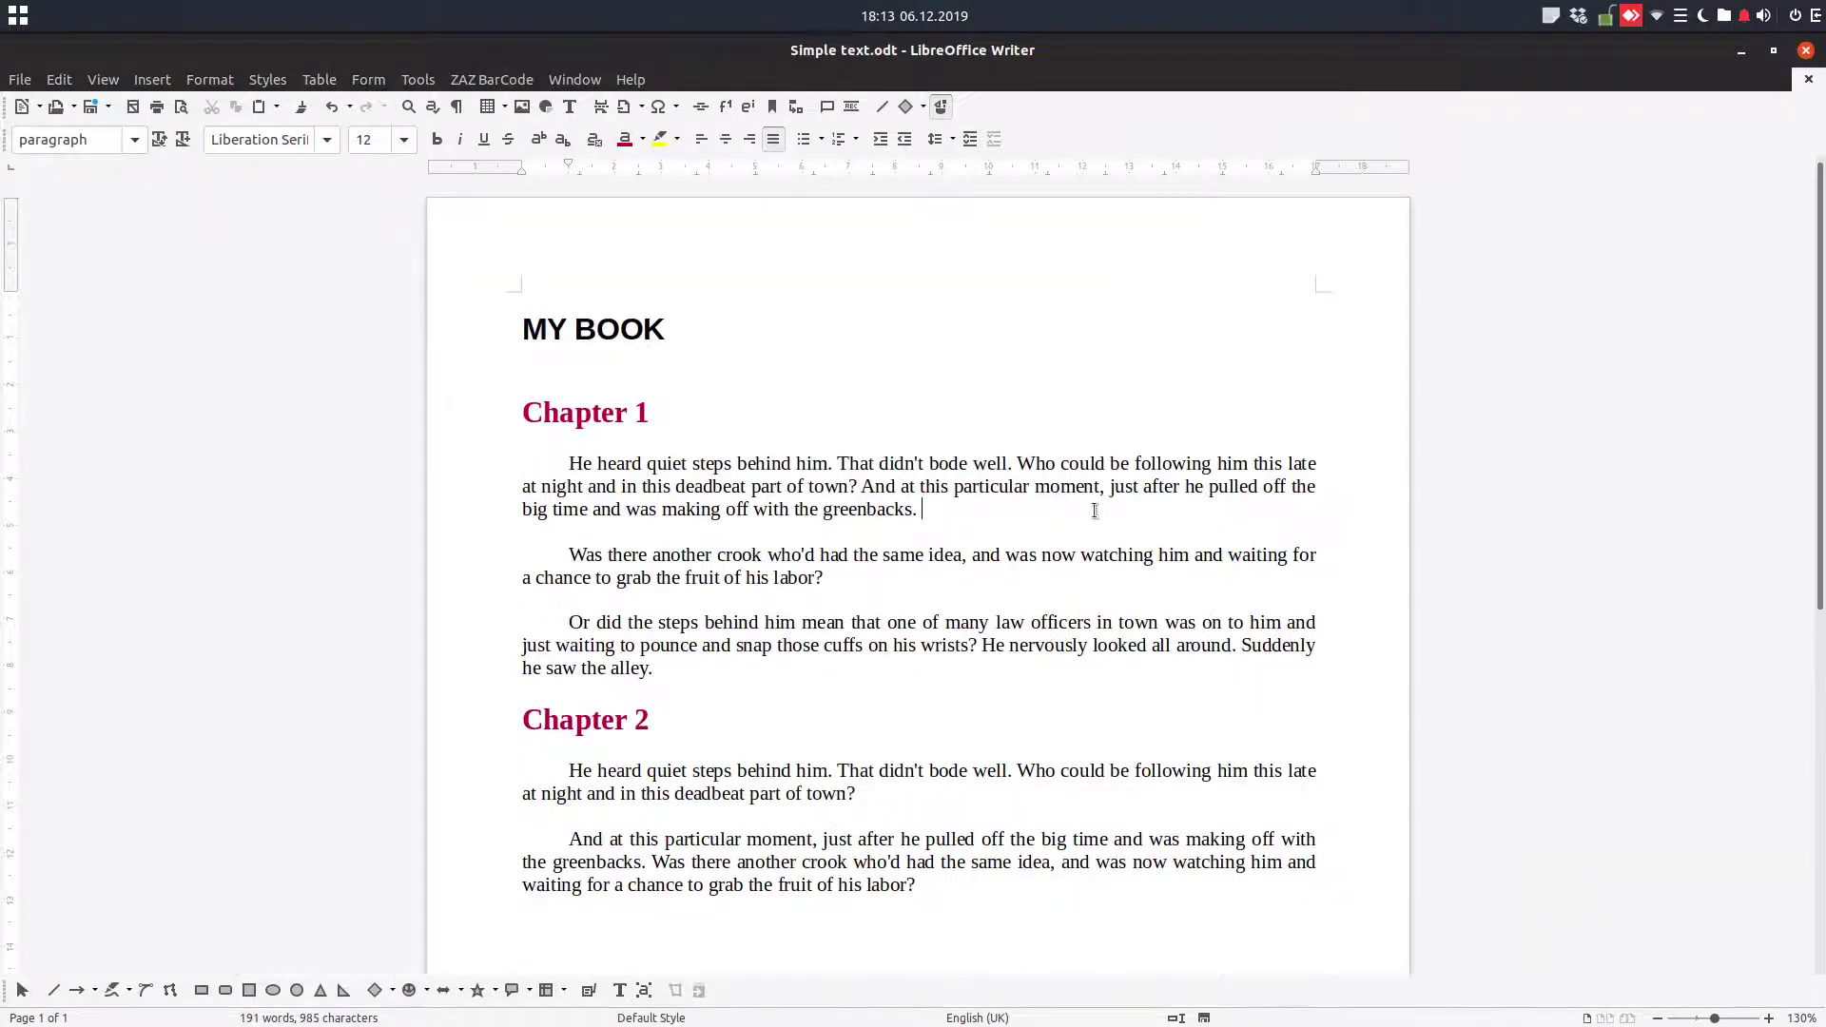
- Open the Styles deck with F11 and check the Chapter 1 heading's style and MY BOOK's Heading 1
left_click(1019, 411)
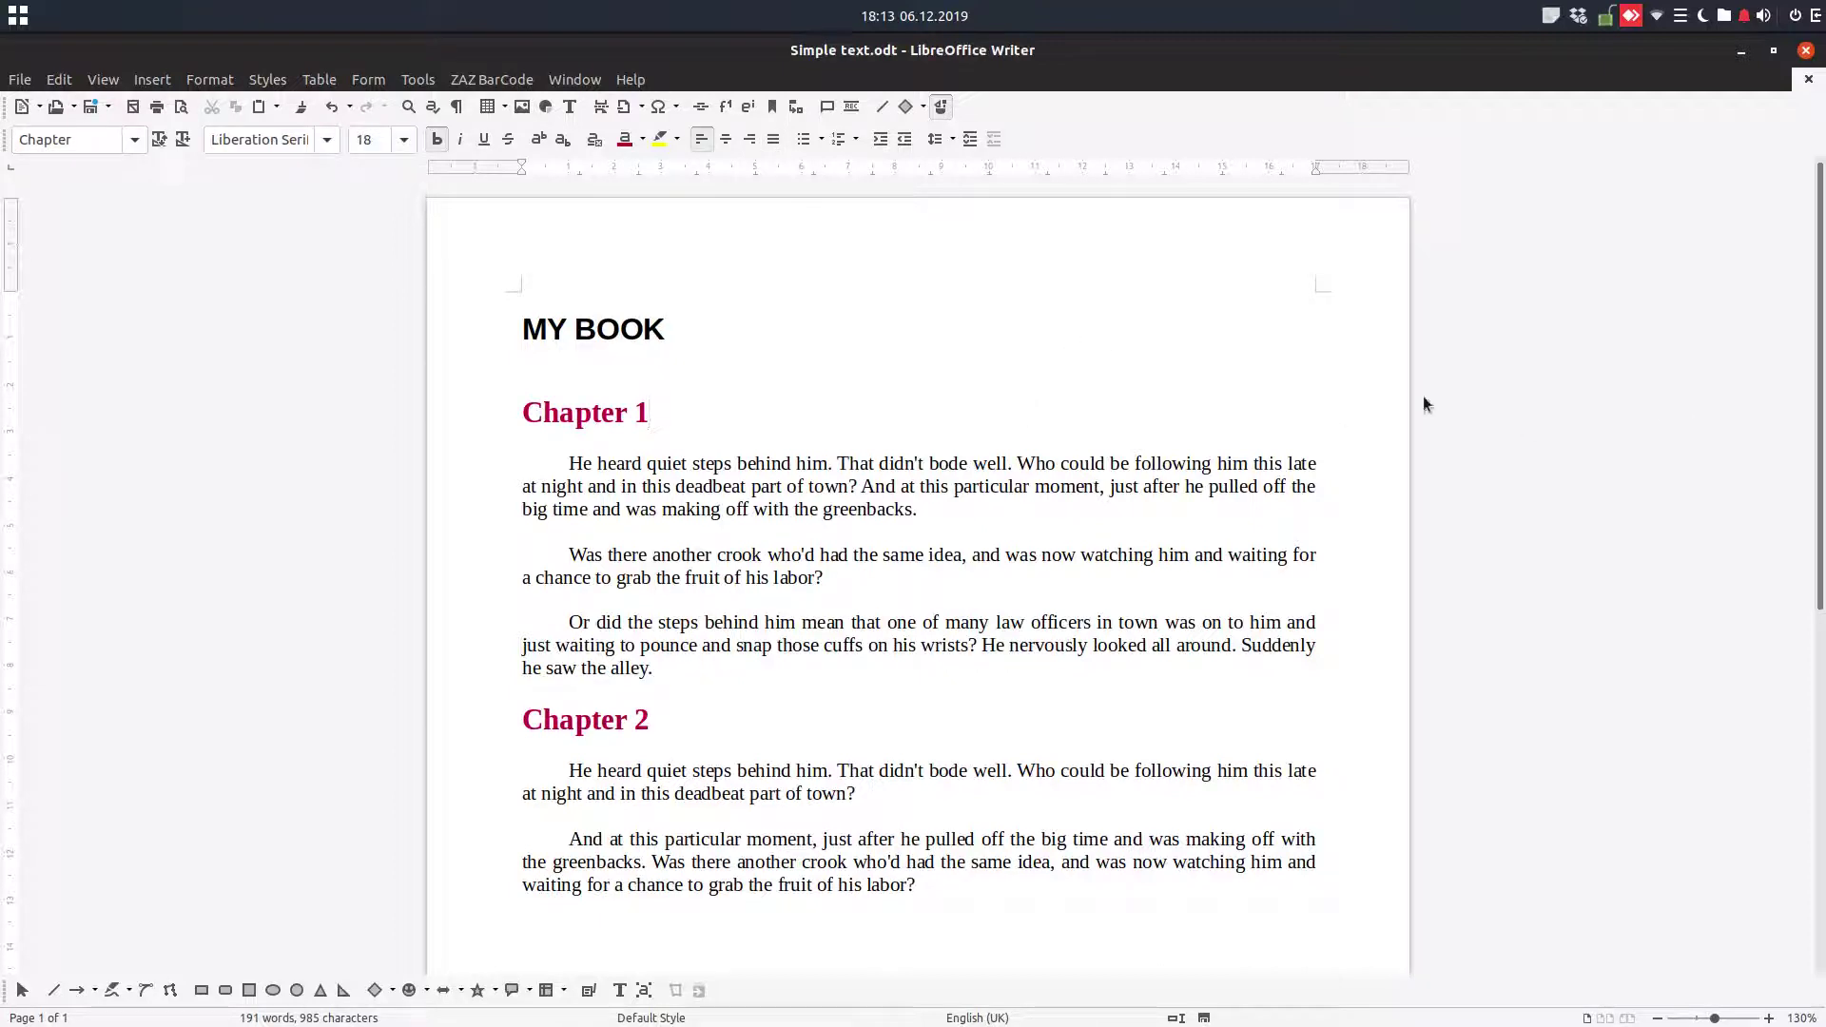
key("F11")
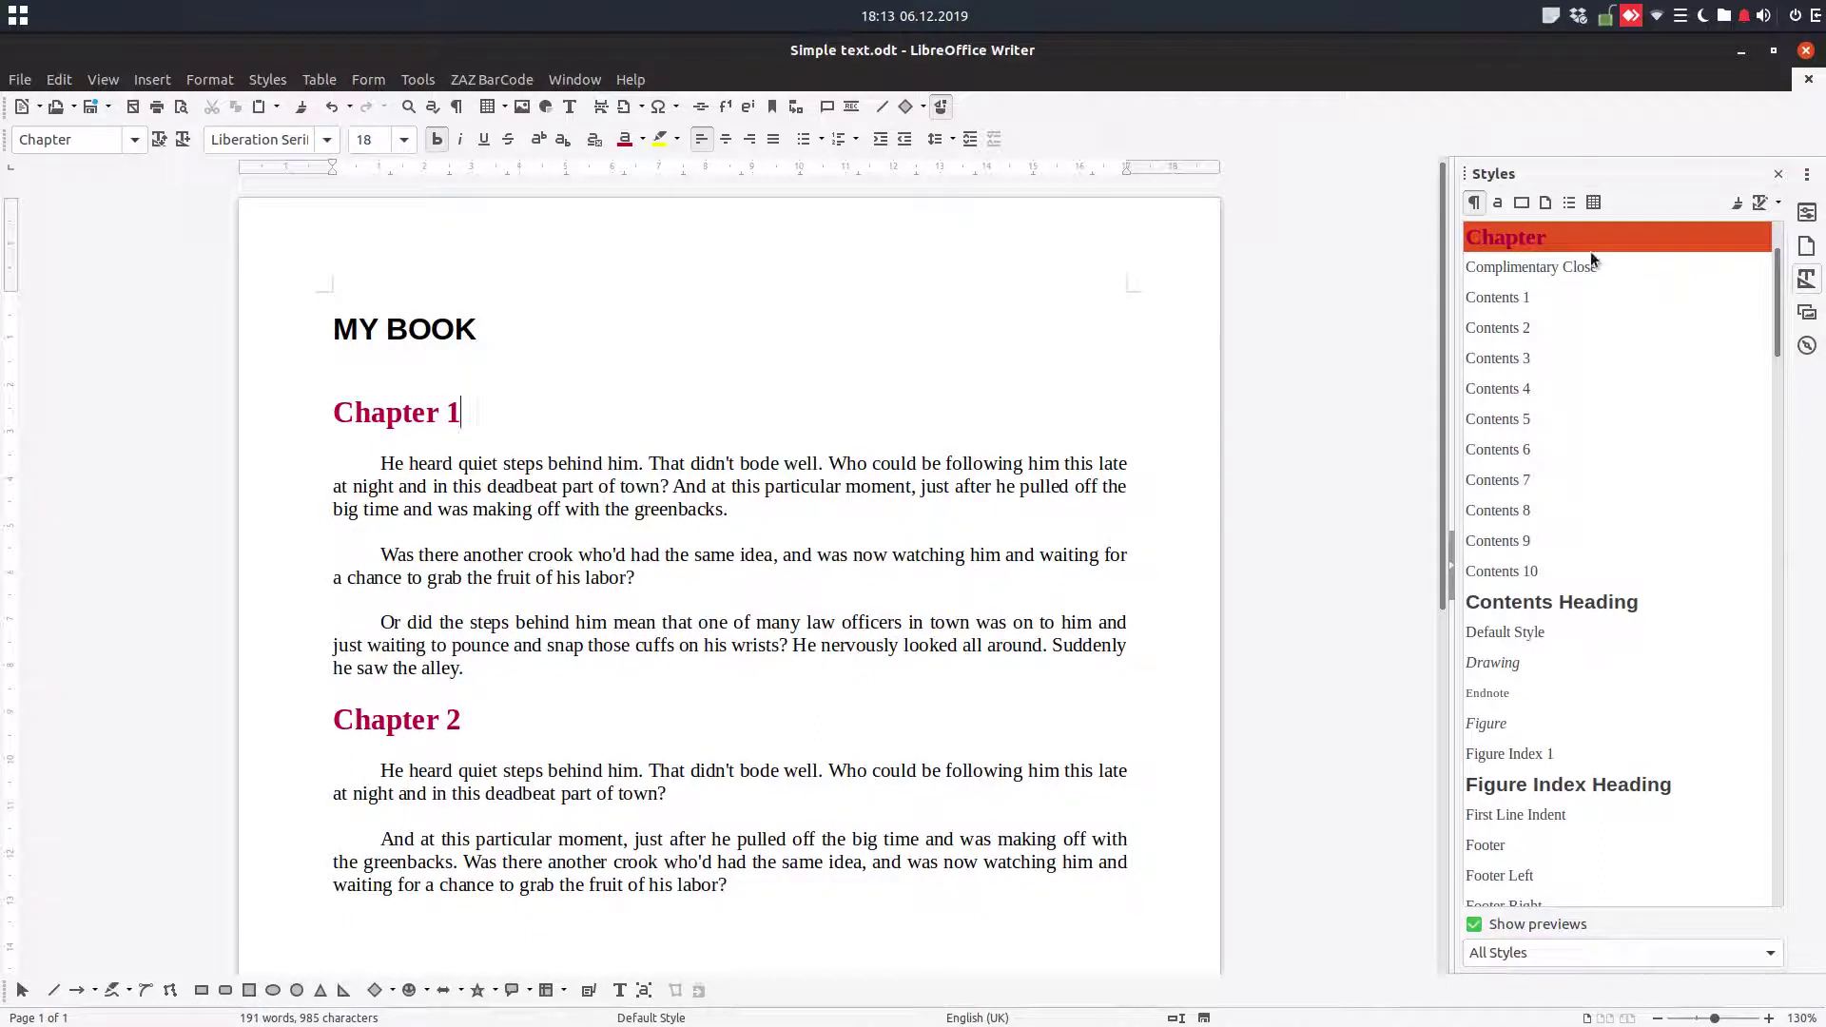
left_click(1001, 325)
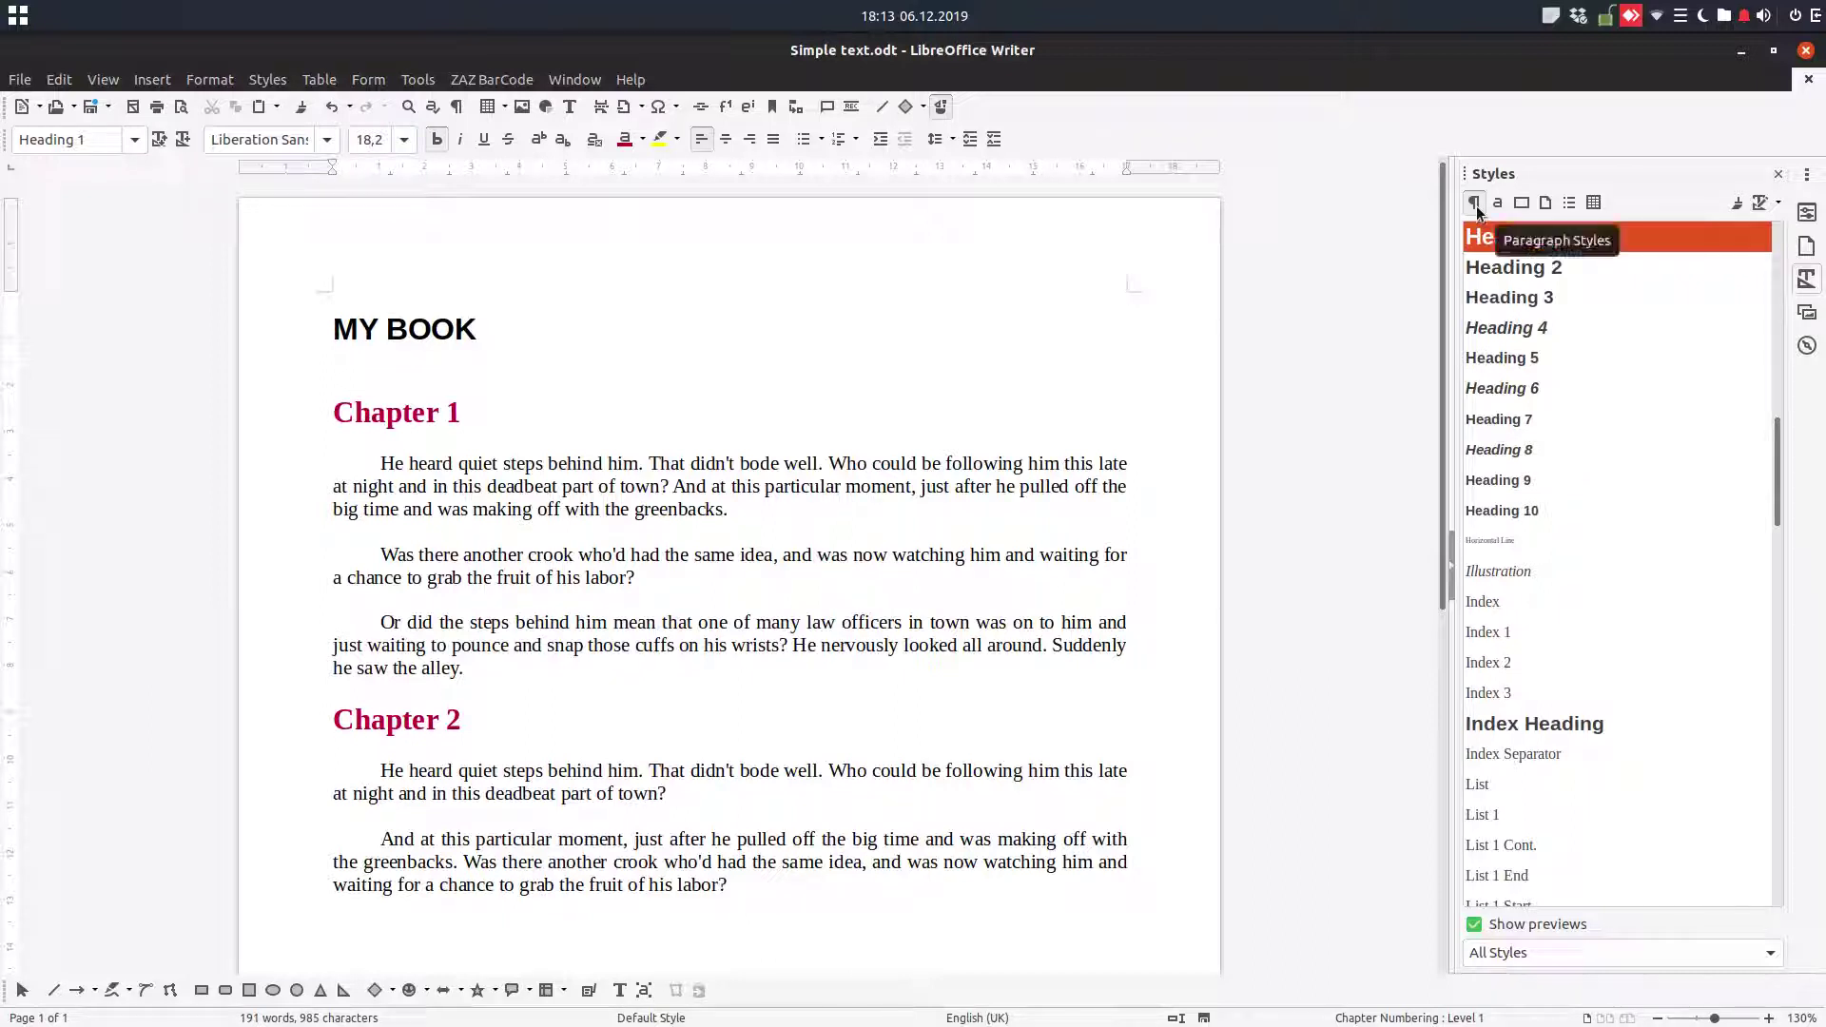
left_click_drag(732, 509, 381, 463)
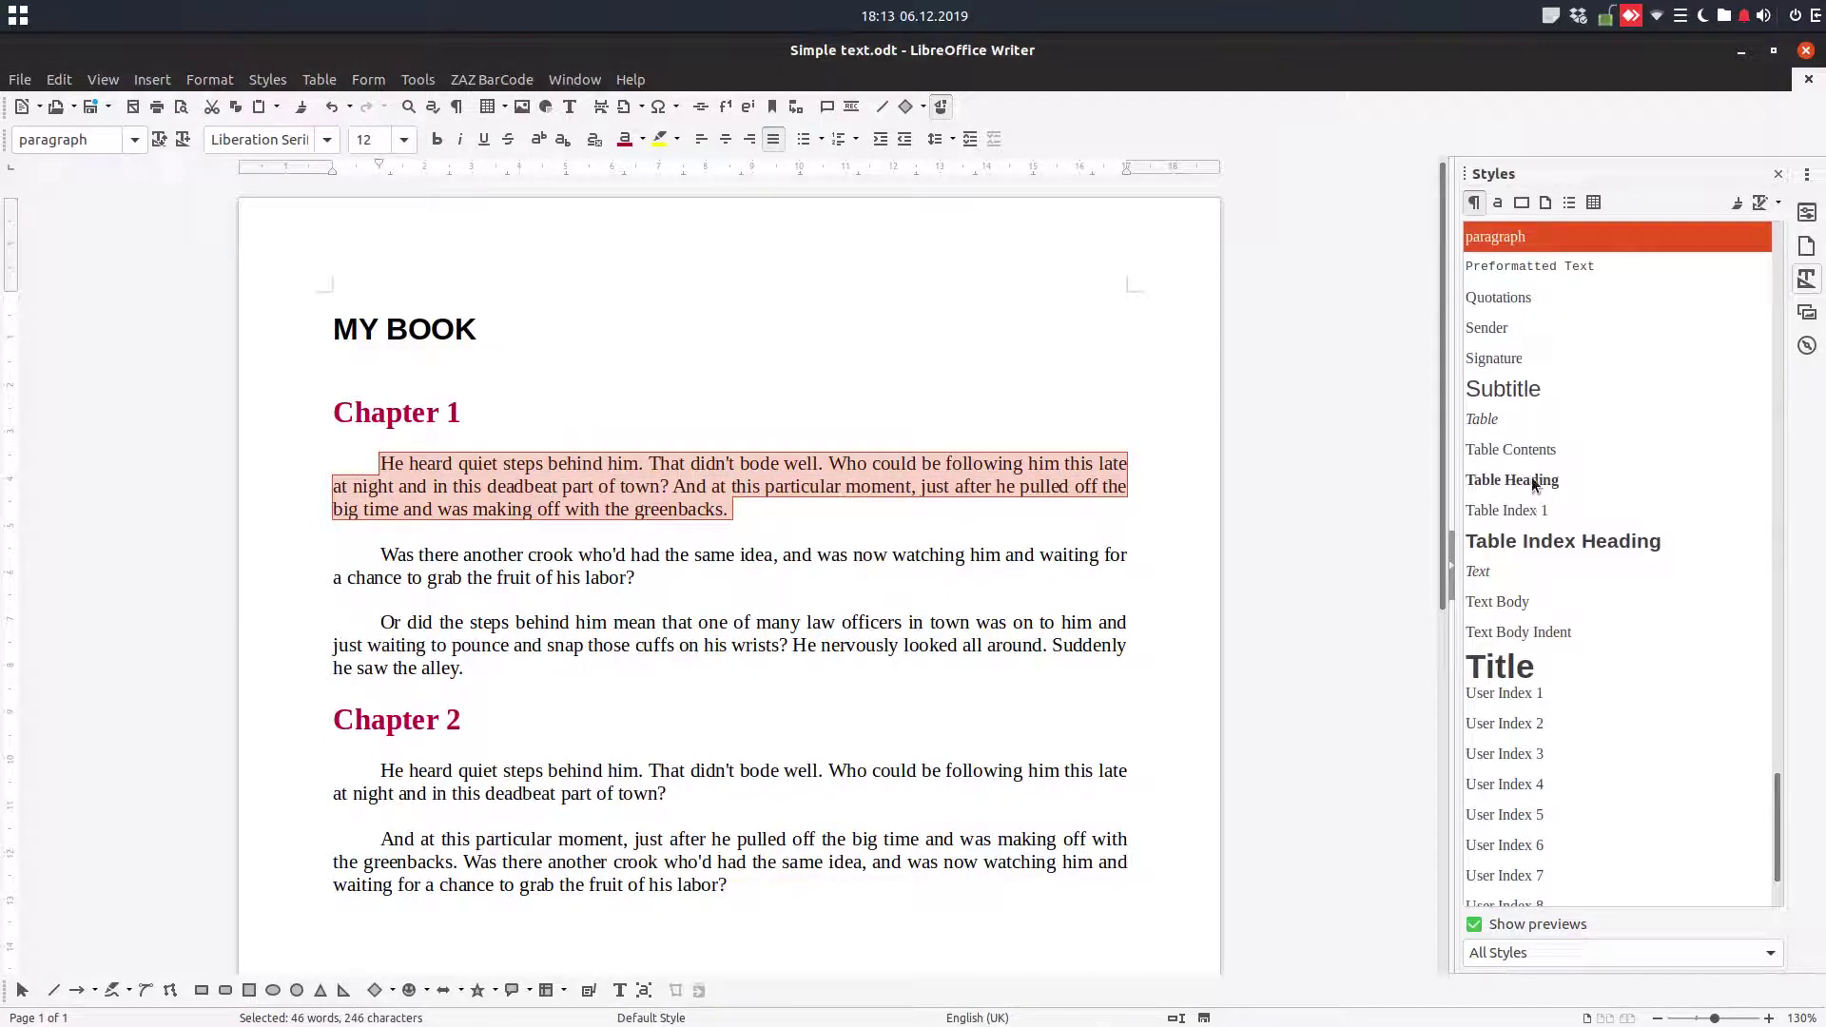
double_click(1533, 479)
double_click(1533, 244)
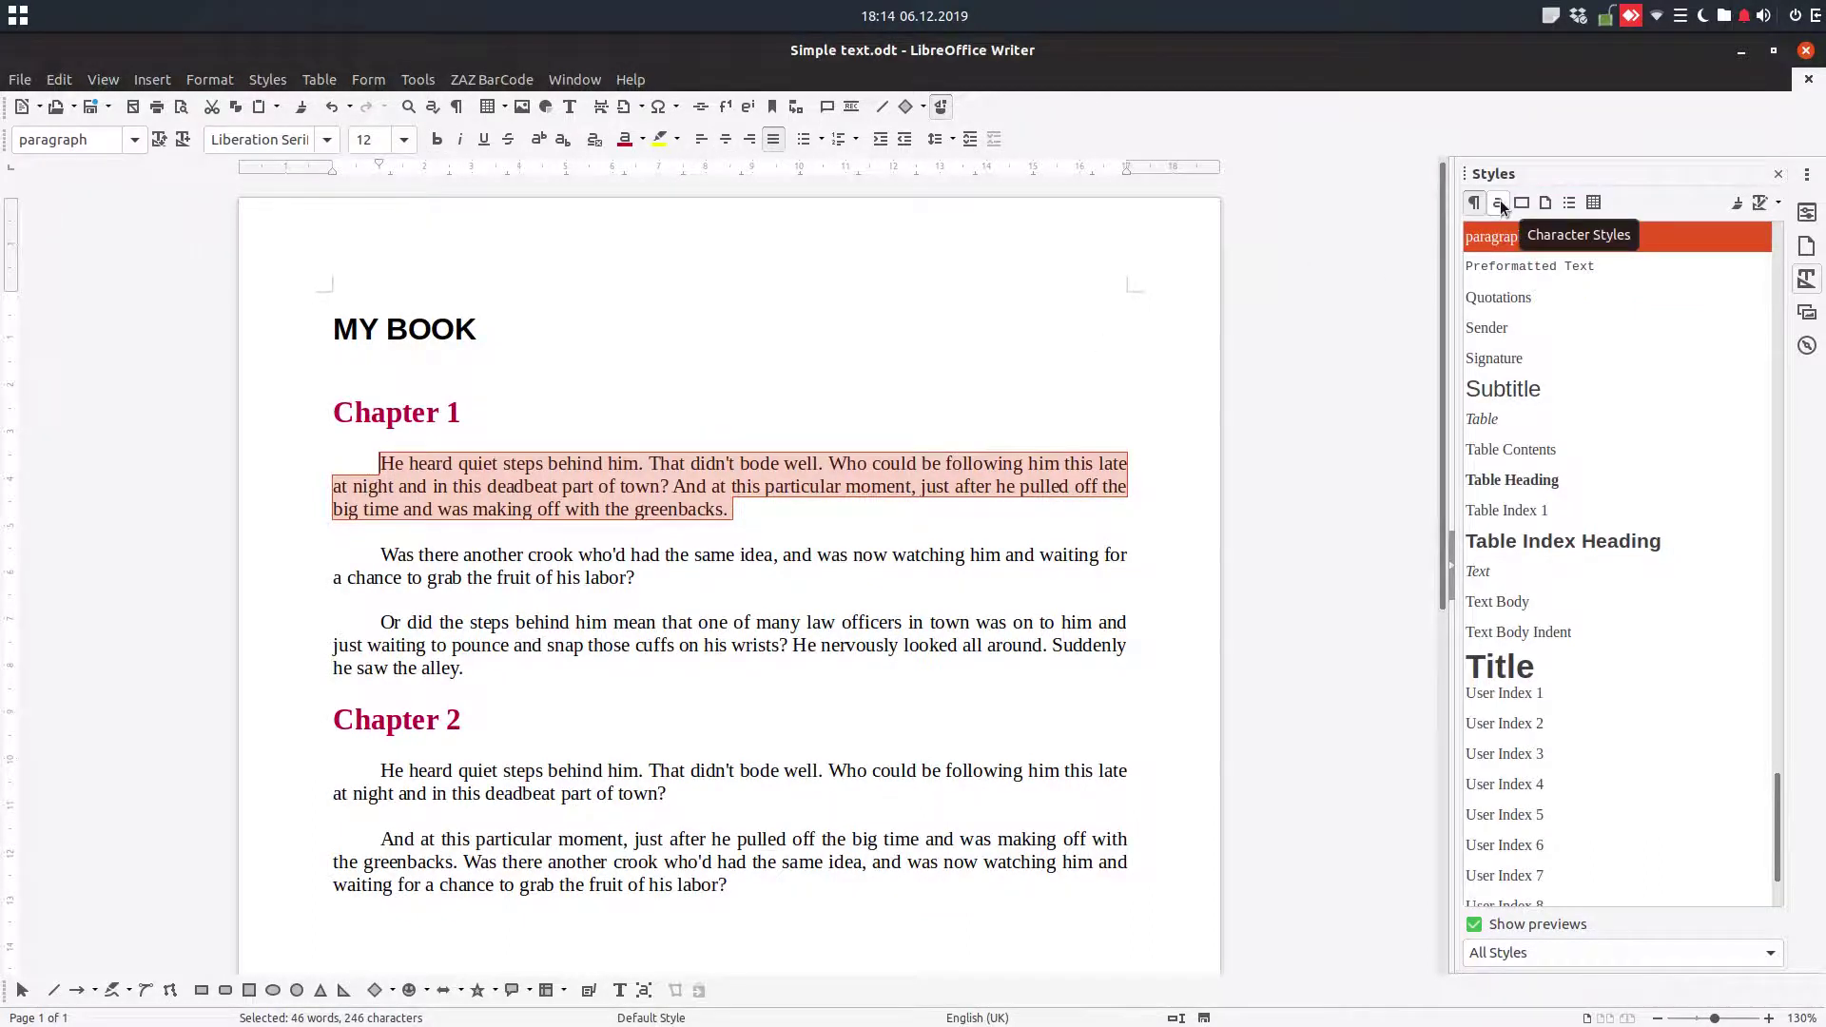
left_click(1500, 203)
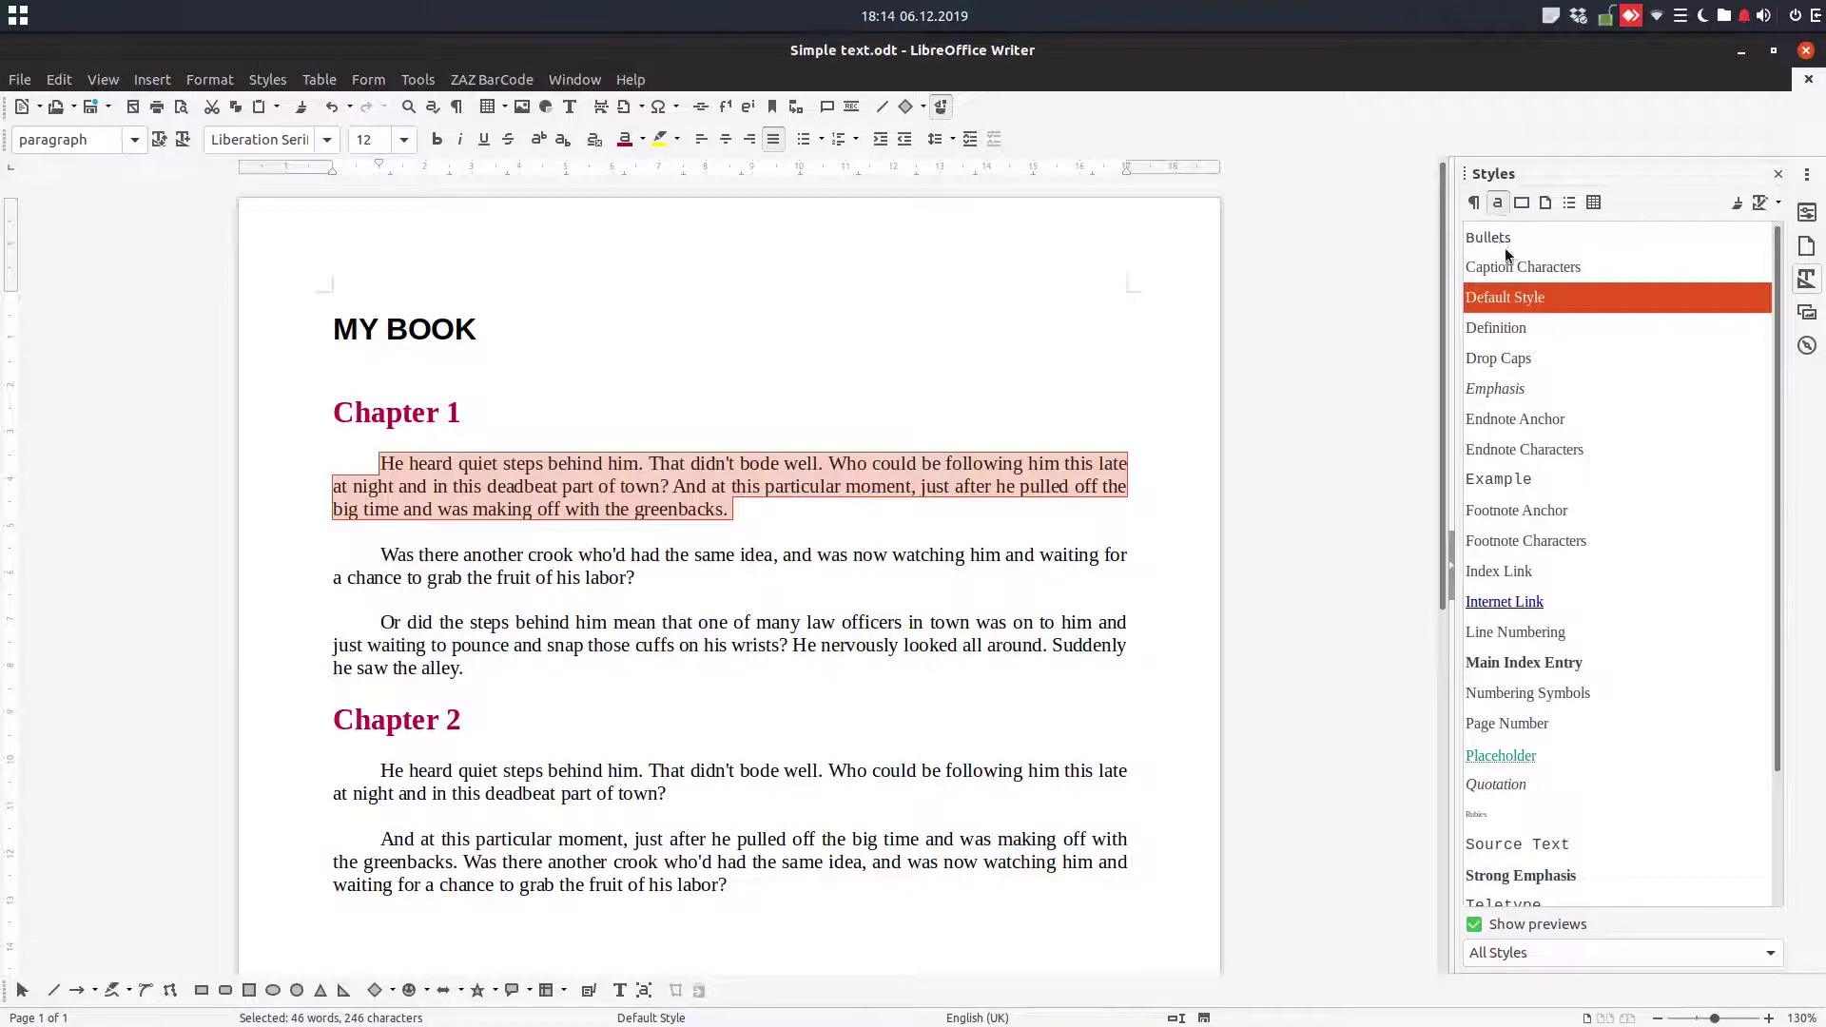
left_click(1477, 204)
left_click(1497, 203)
left_click(1475, 203)
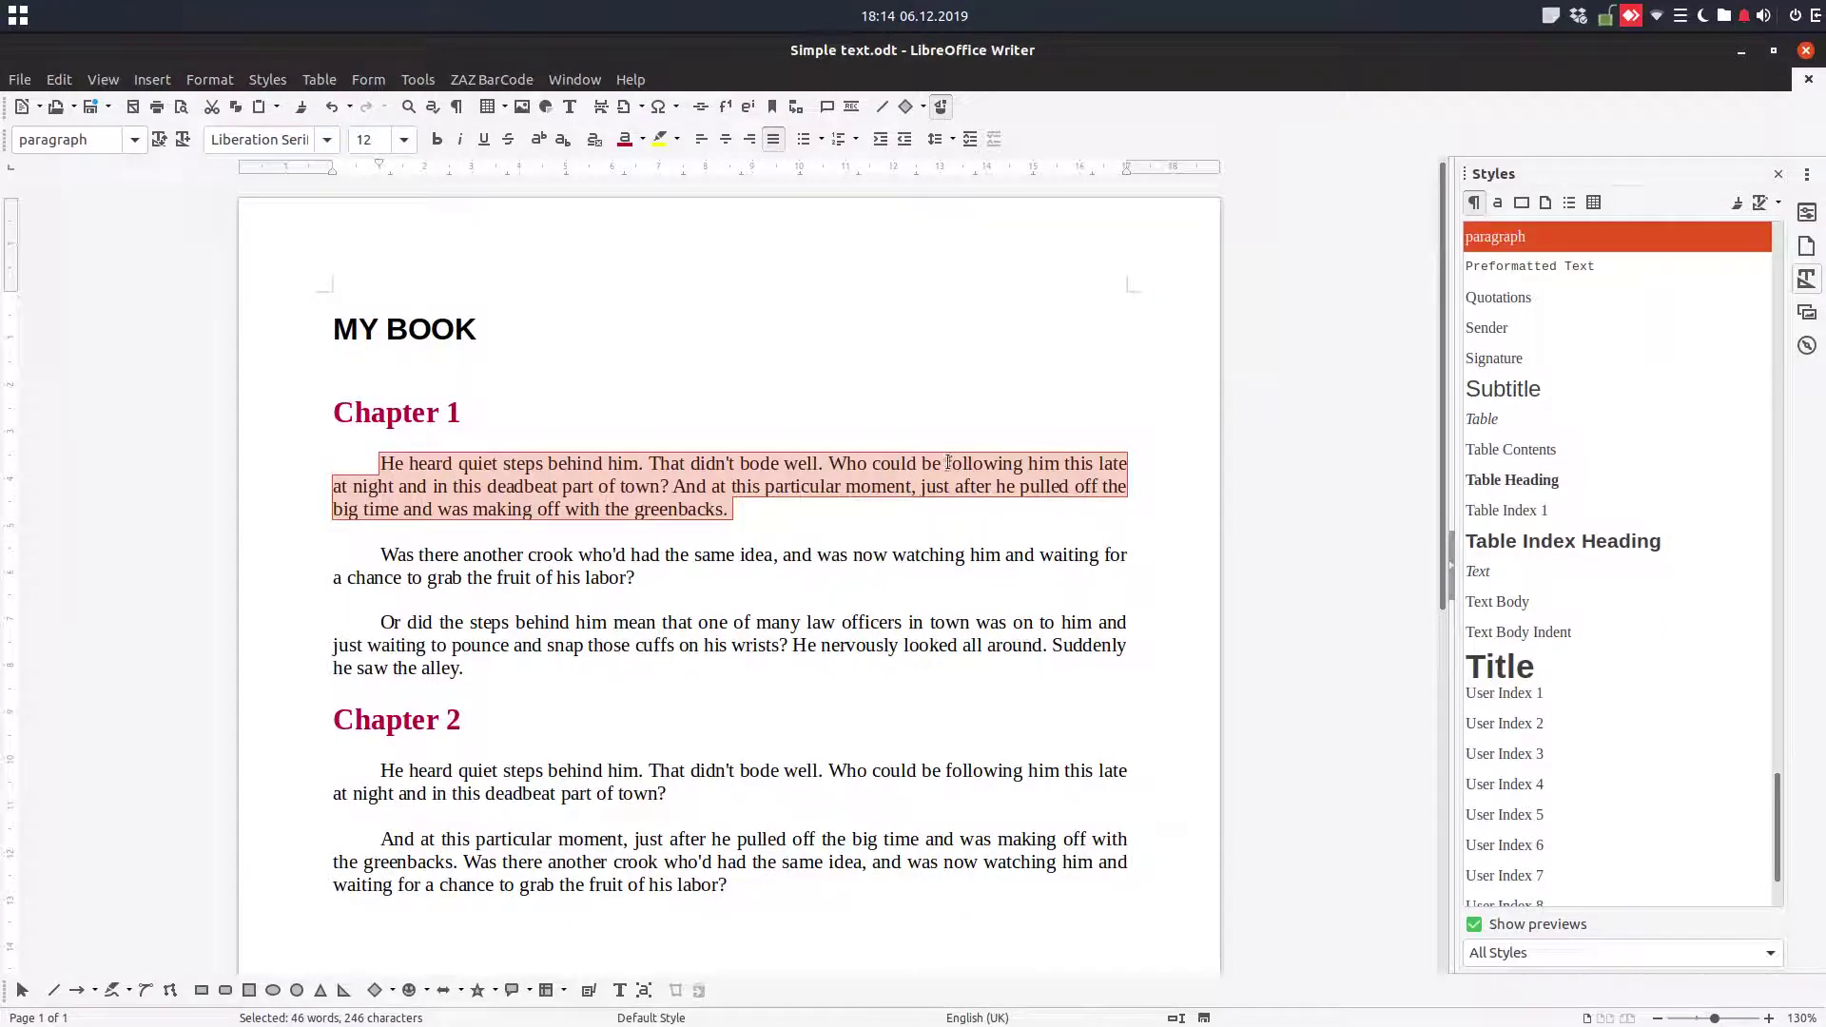
left_click(849, 511)
- Add two new paragraphs below the first Chapter 1 paragraph and type 'Some text.'
key("Return")
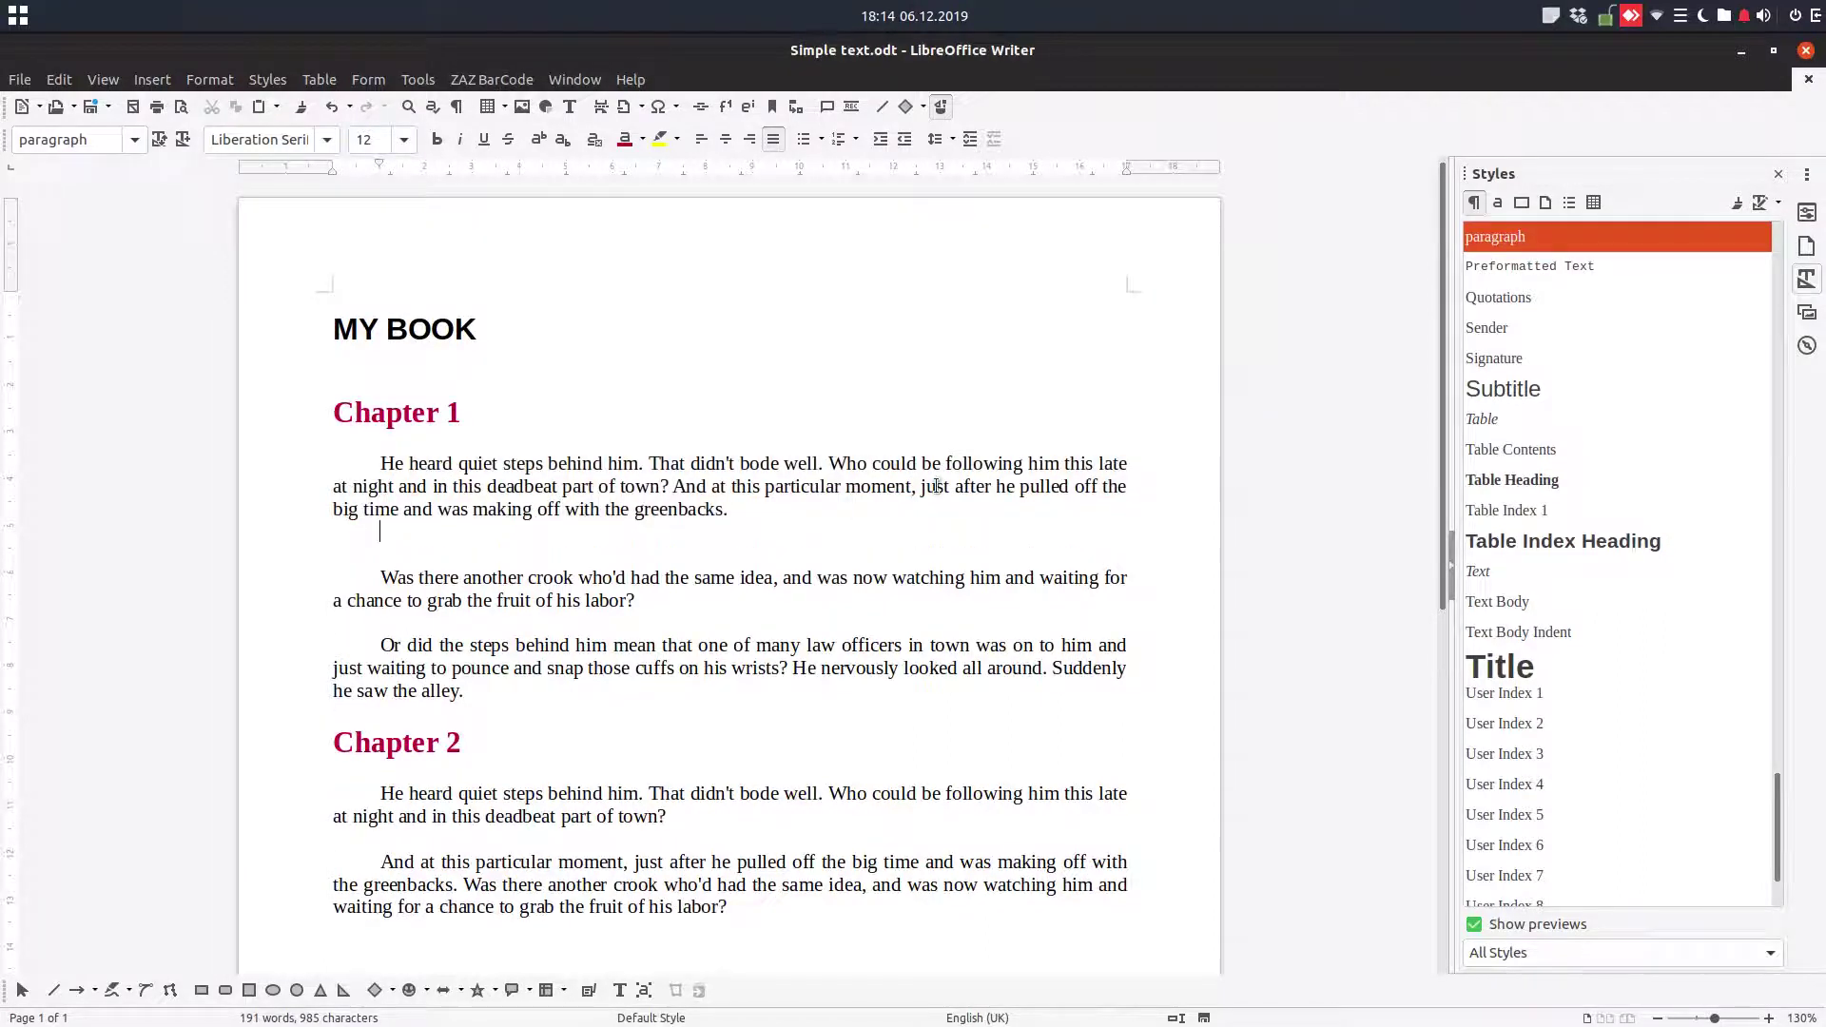
key("Return")
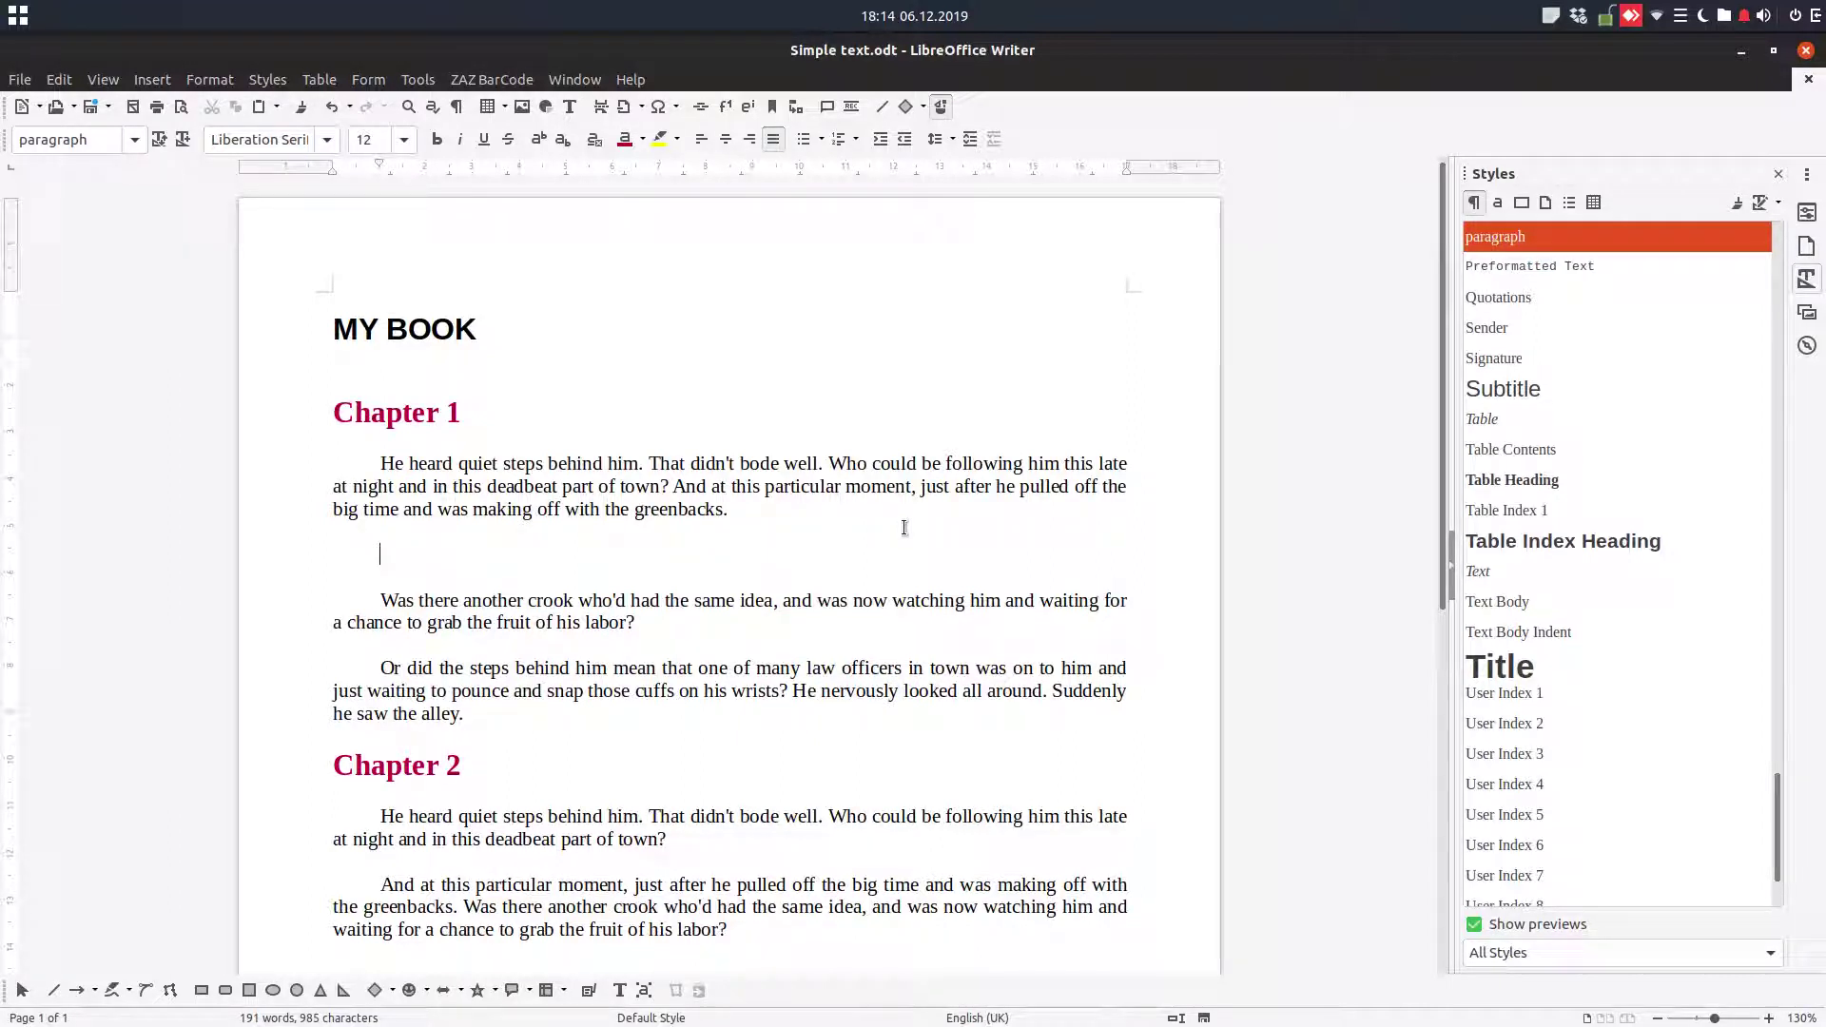
type("Some text.")
- Format the line as centred bold italic Noto Sans and remove its trailing period
left_click_drag(367, 550, 466, 554)
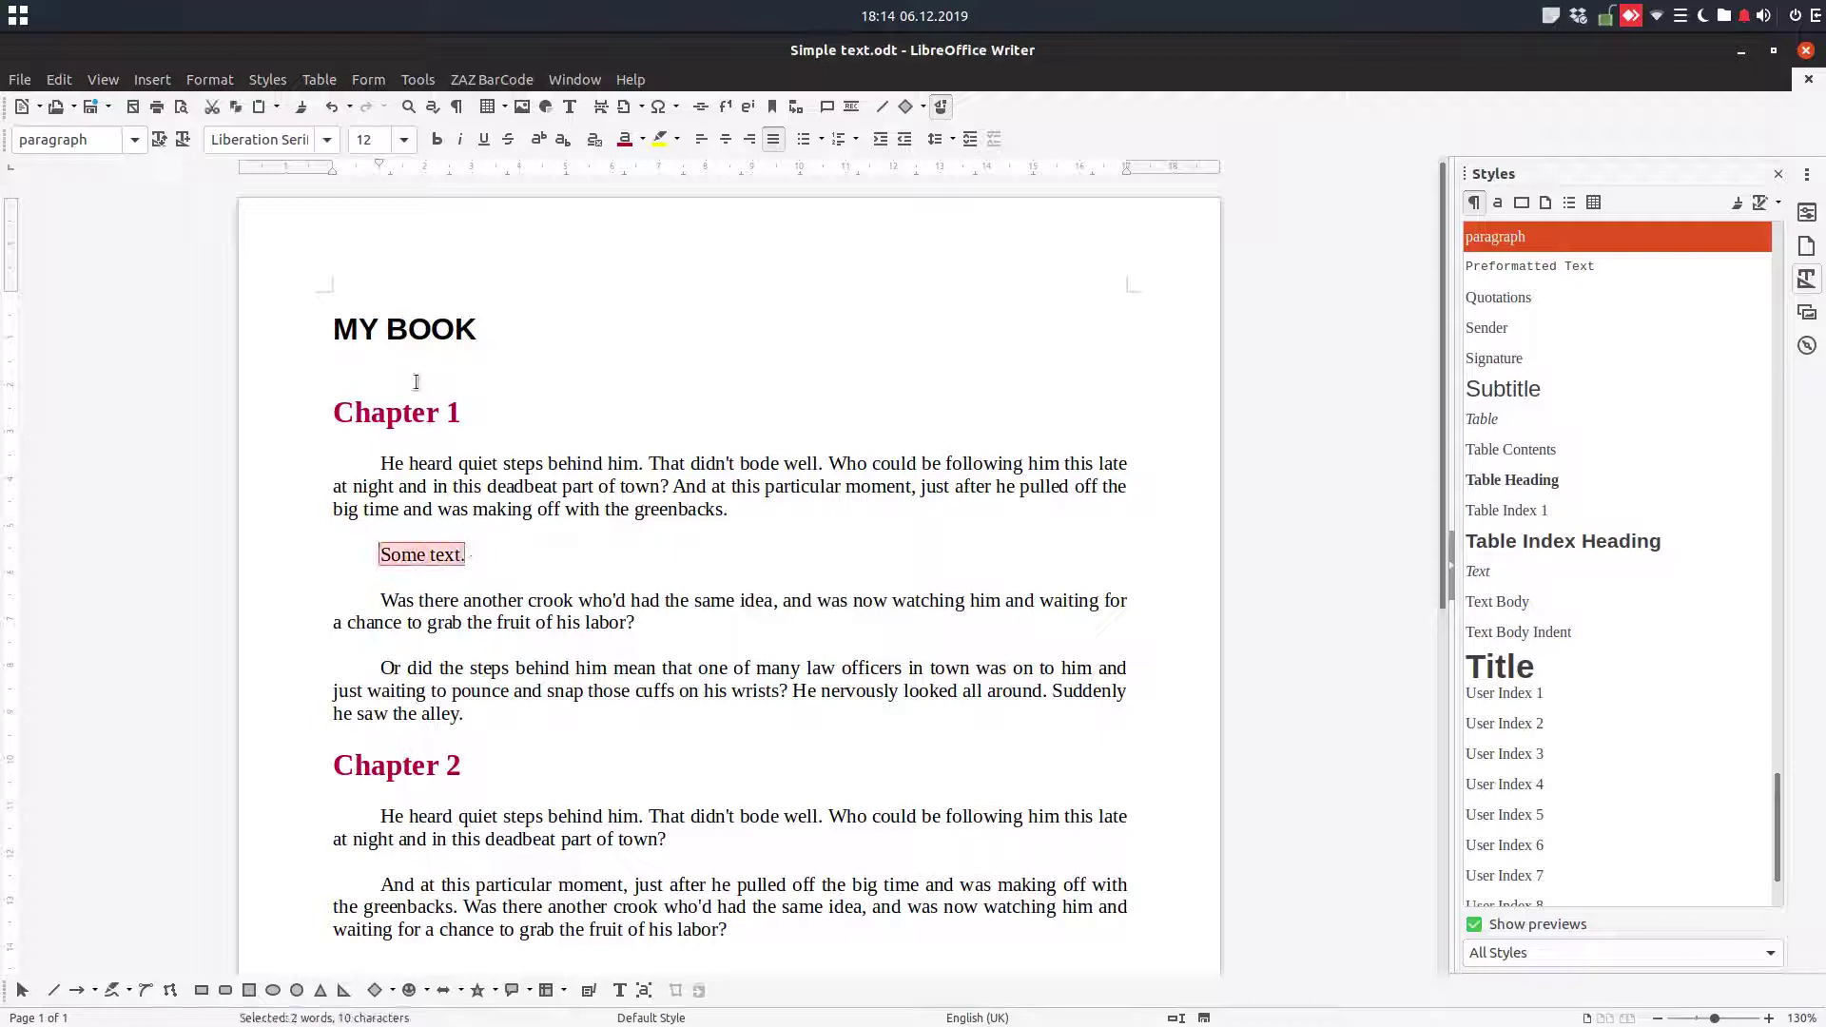
left_click(326, 140)
left_click(319, 221)
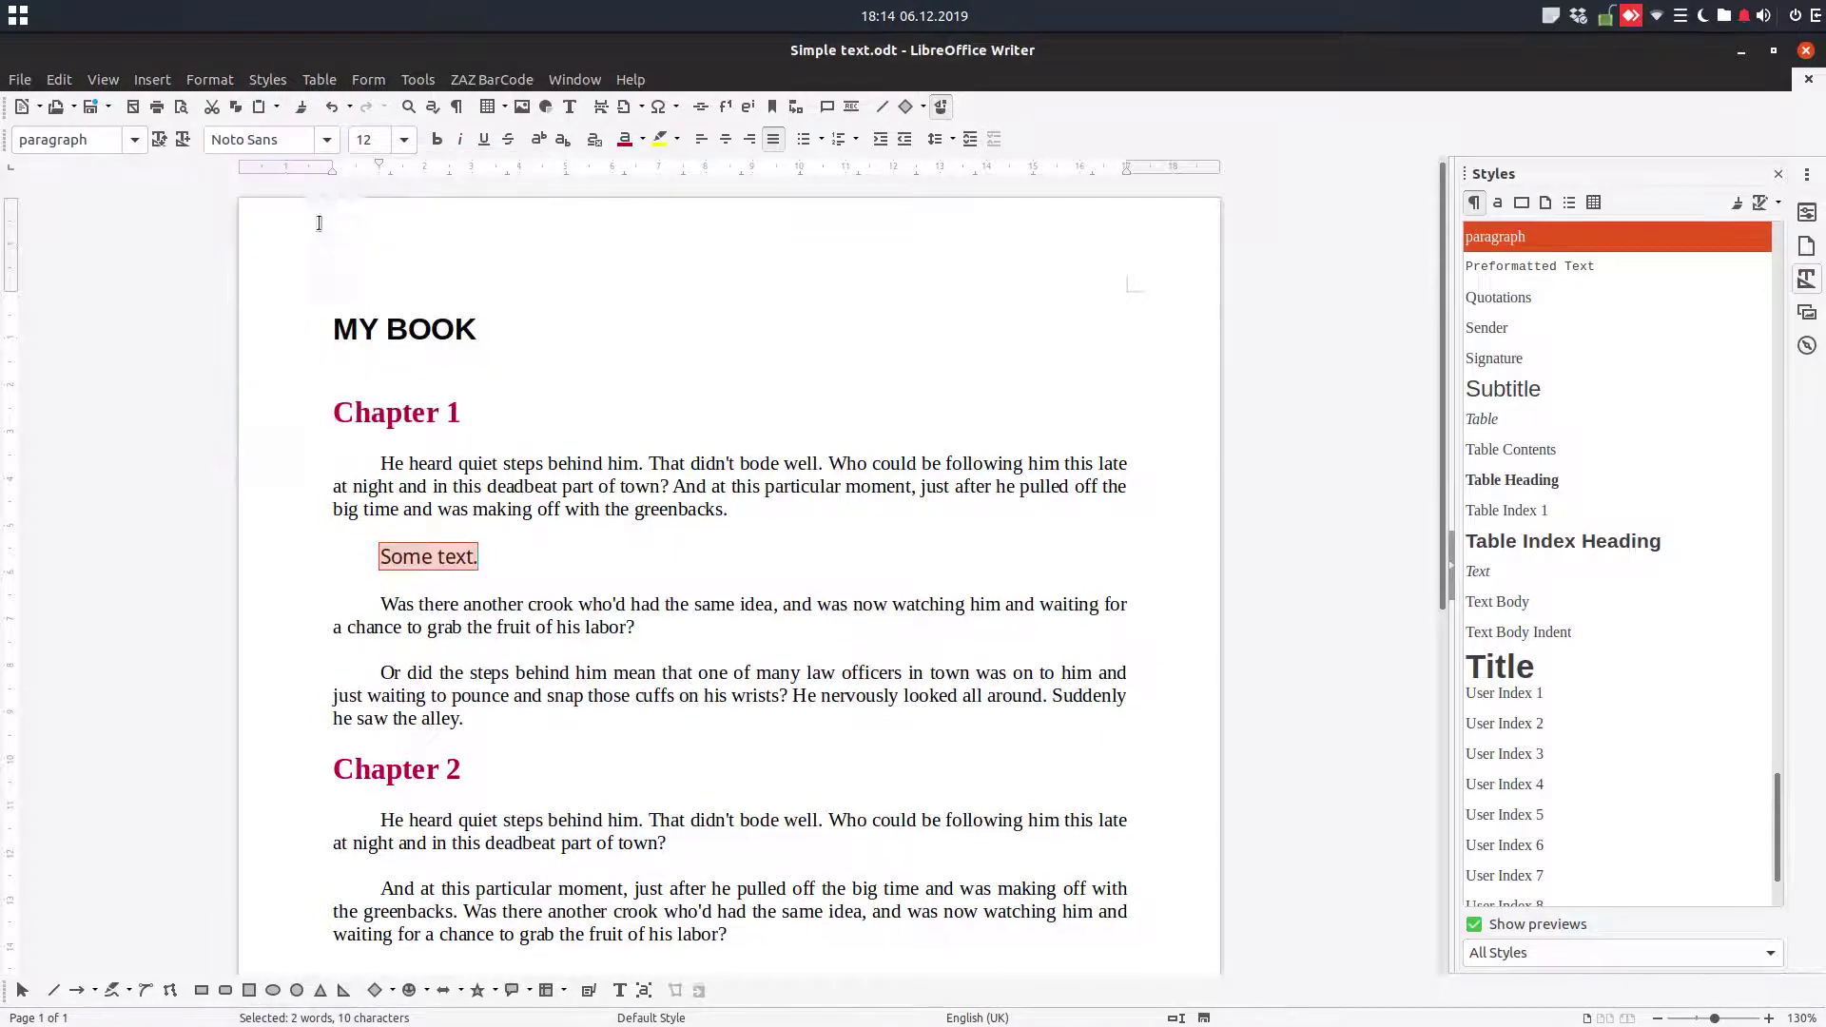
left_click(436, 140)
left_click(460, 150)
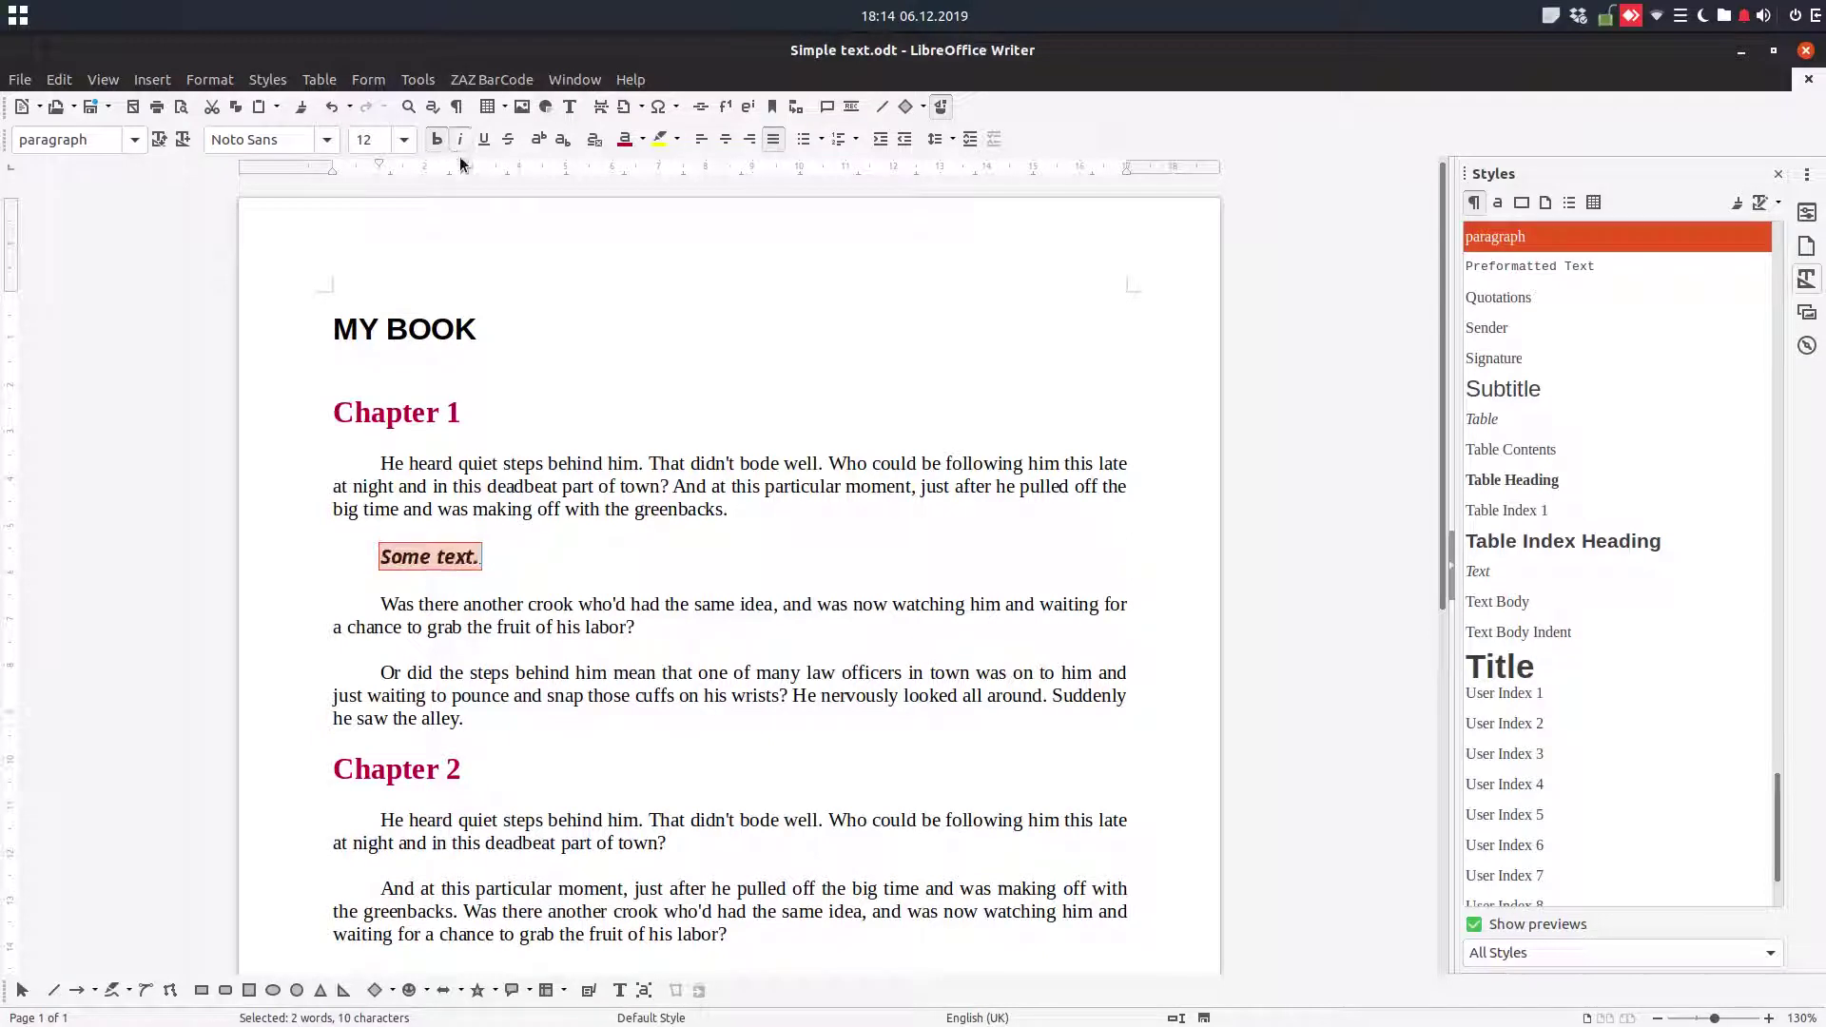
left_click(725, 140)
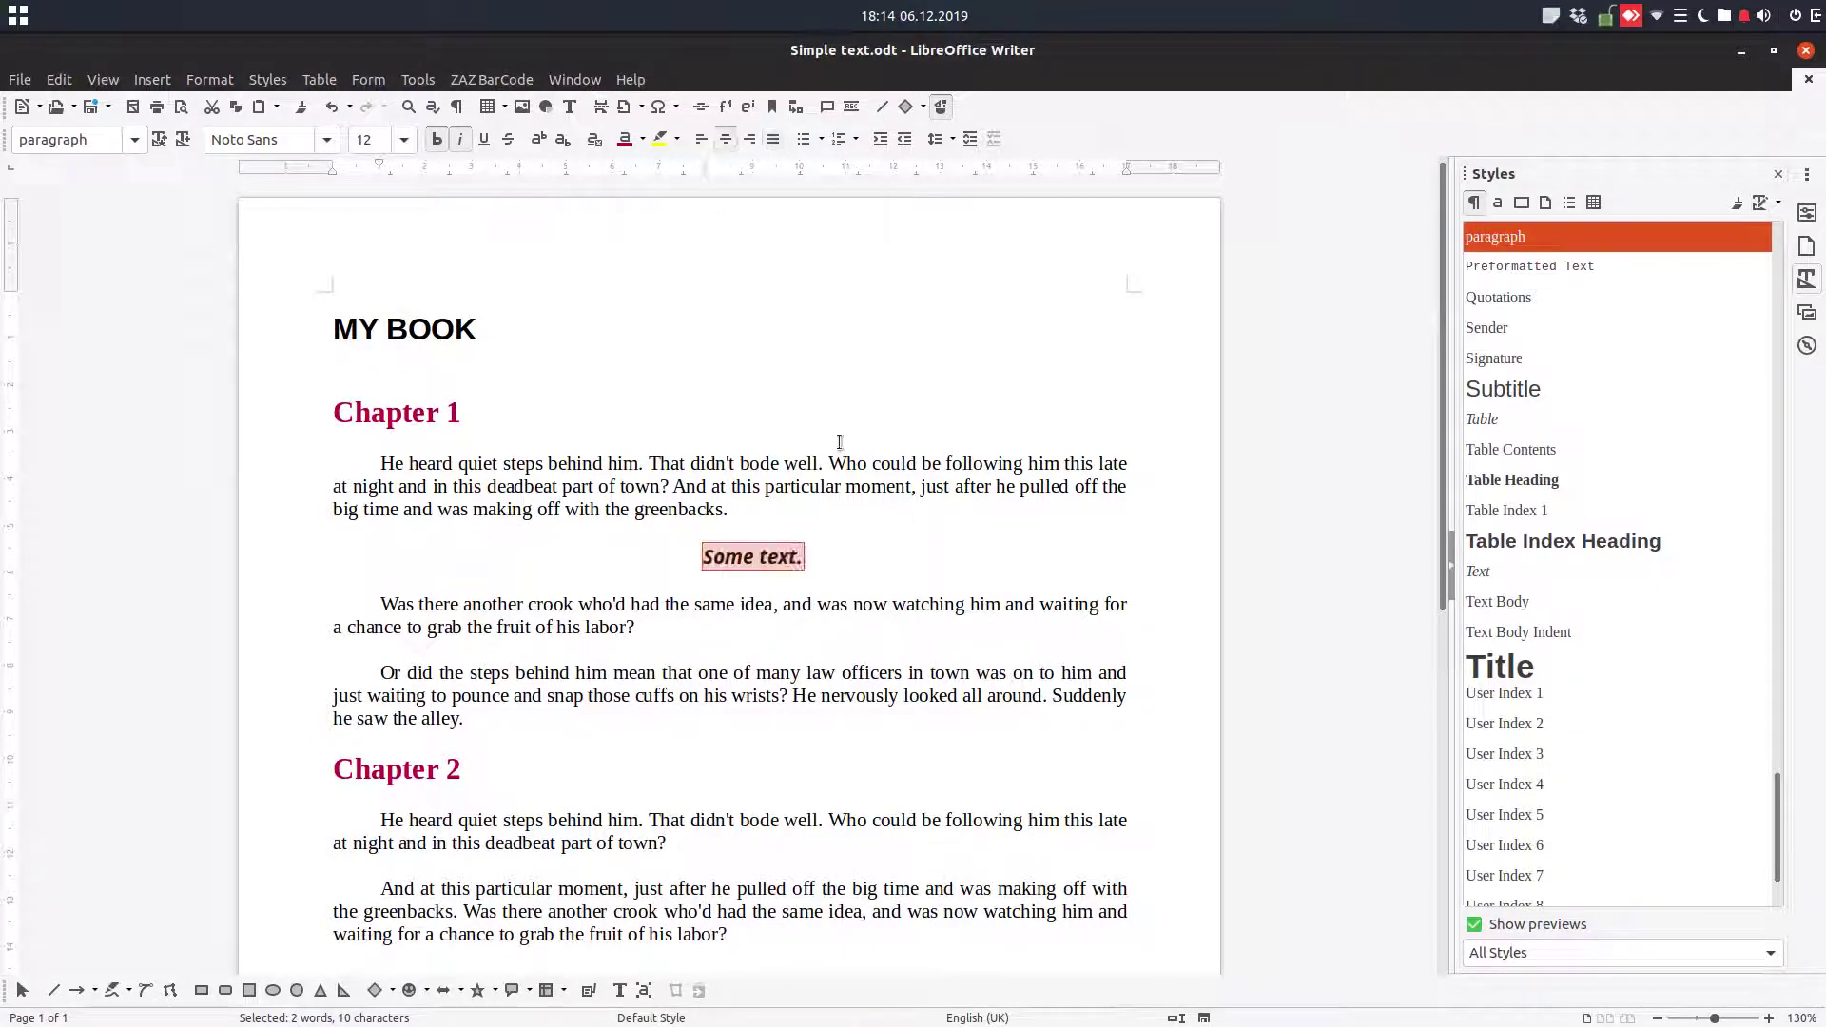
left_click(814, 557)
key("BackSpace")
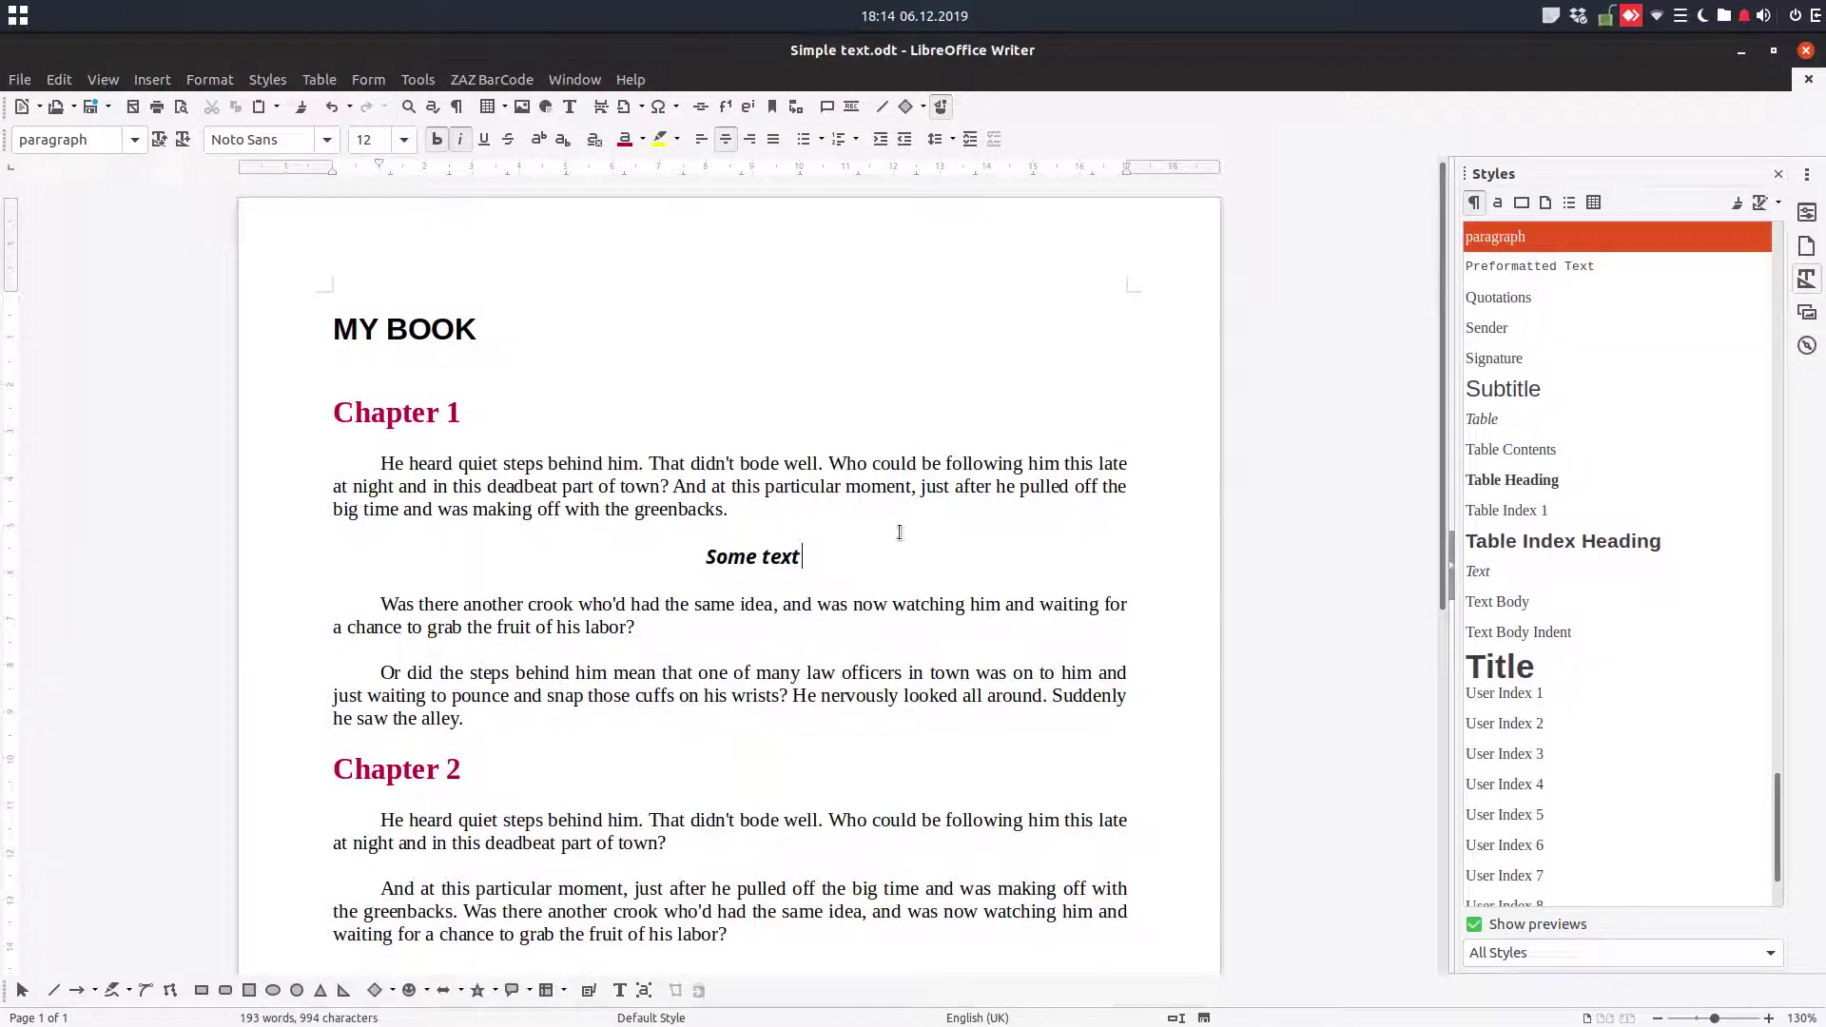
left_click_drag(805, 557, 705, 557)
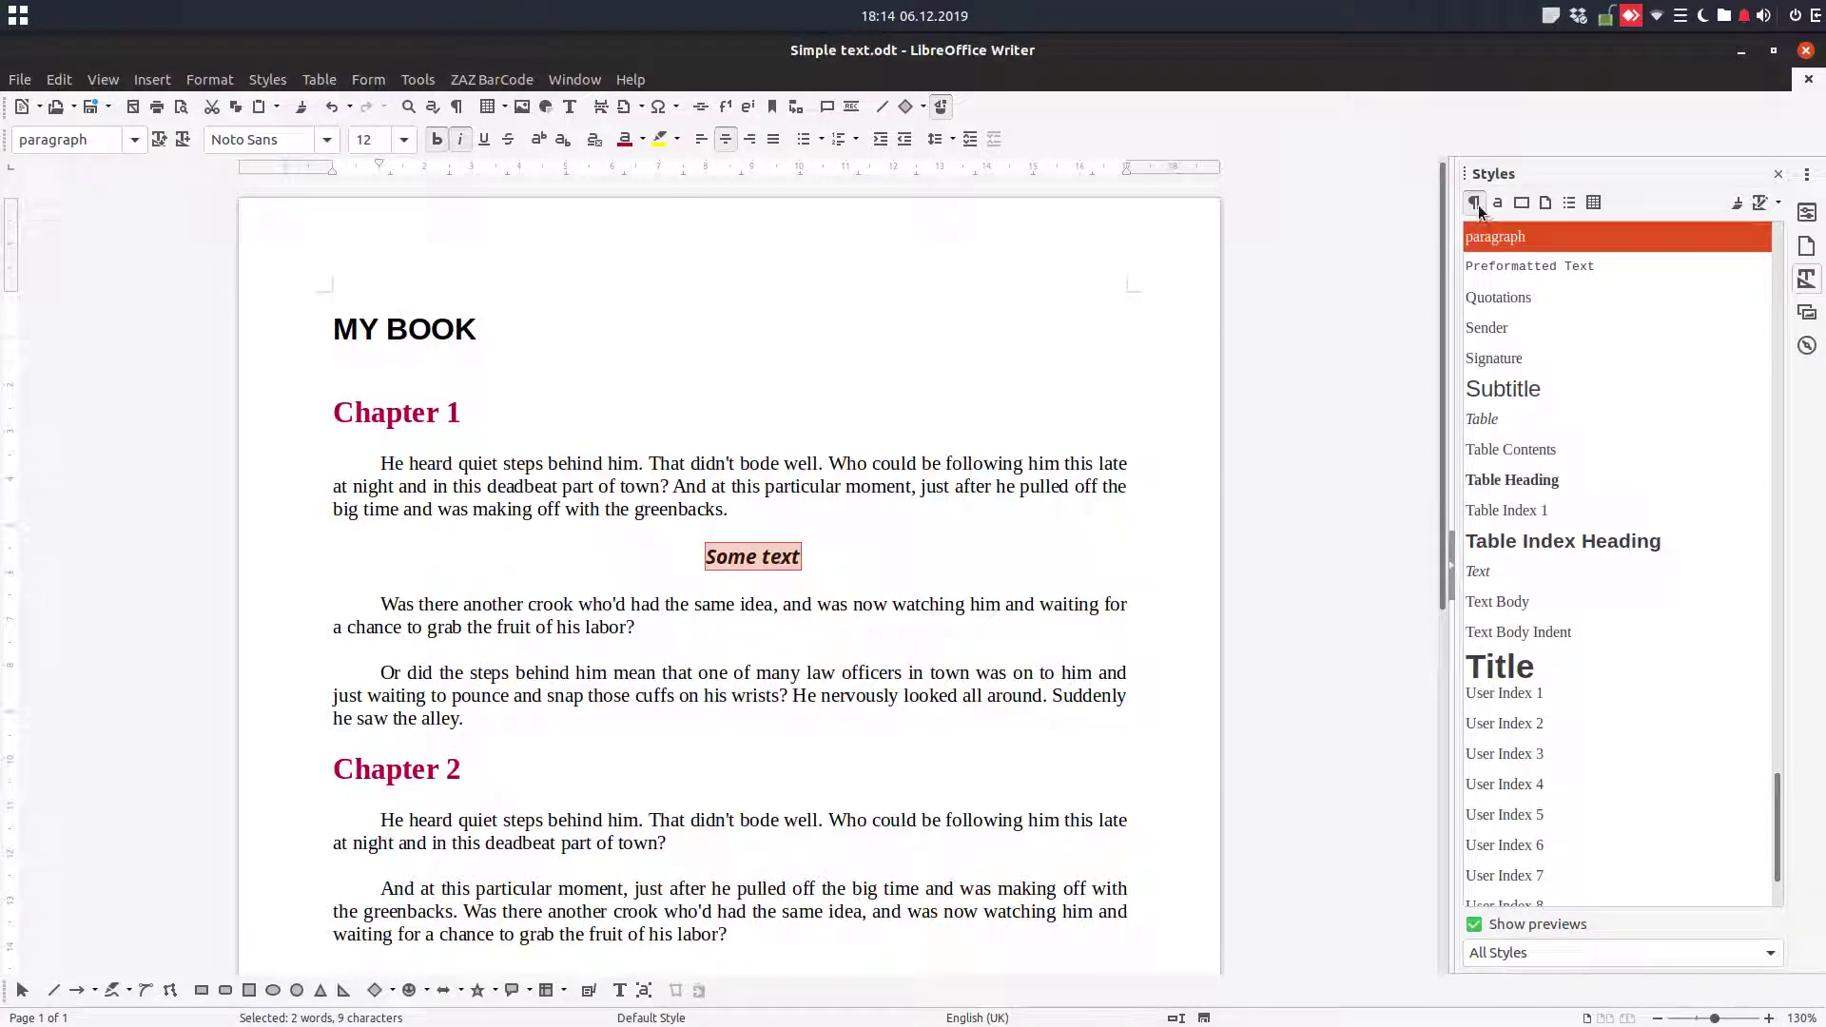
- Create a new paragraph style named selection-bold from the Some text line's formatting
left_click(1762, 209)
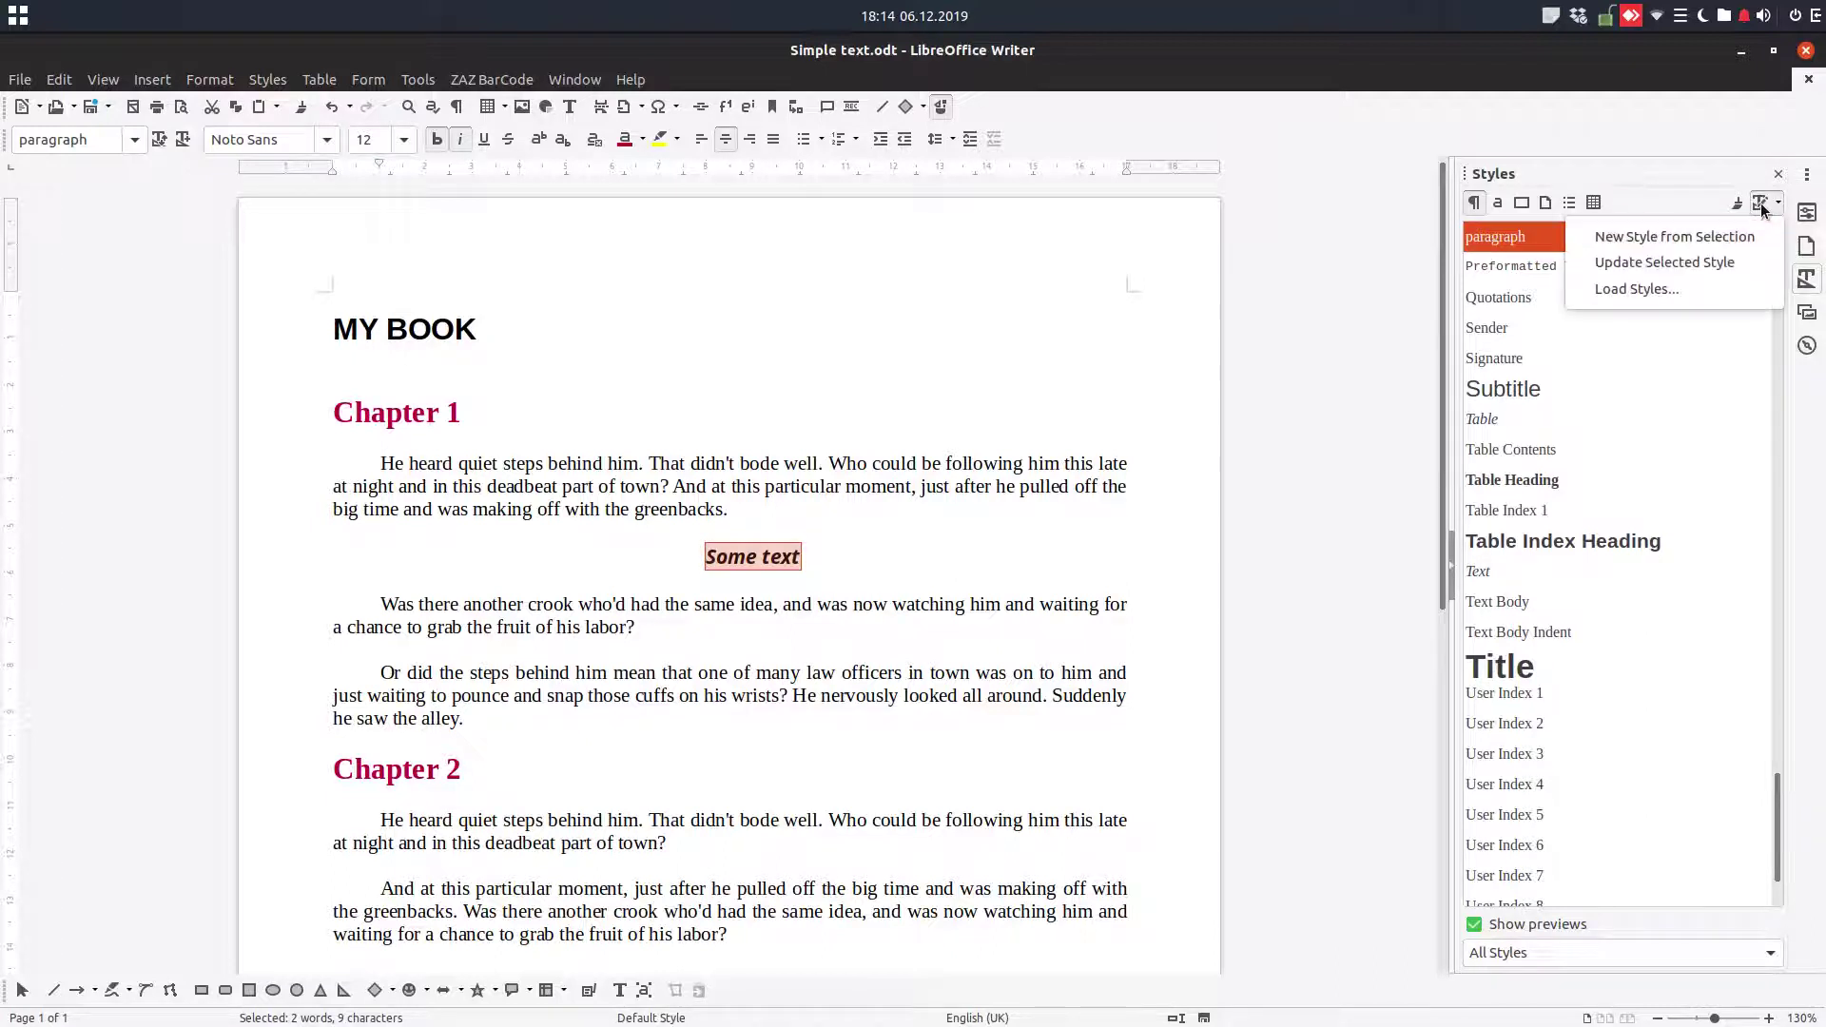
left_click(1635, 237)
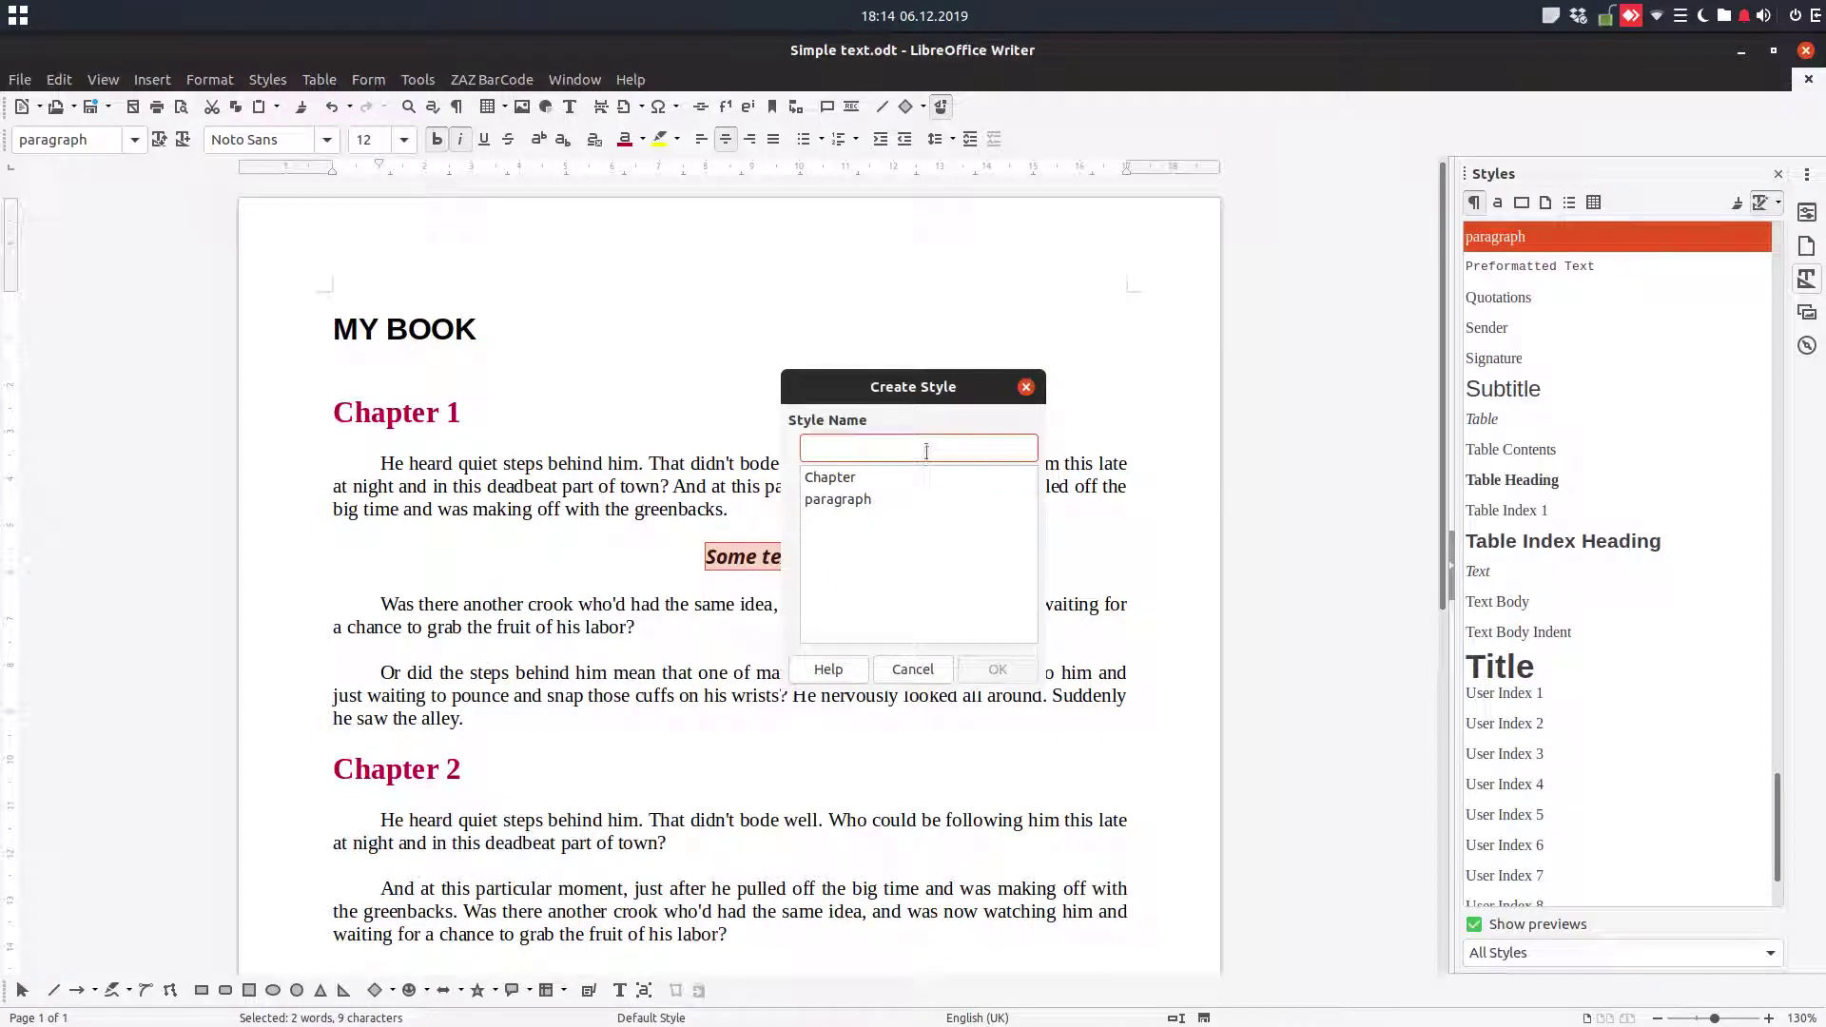
type("selection-bold")
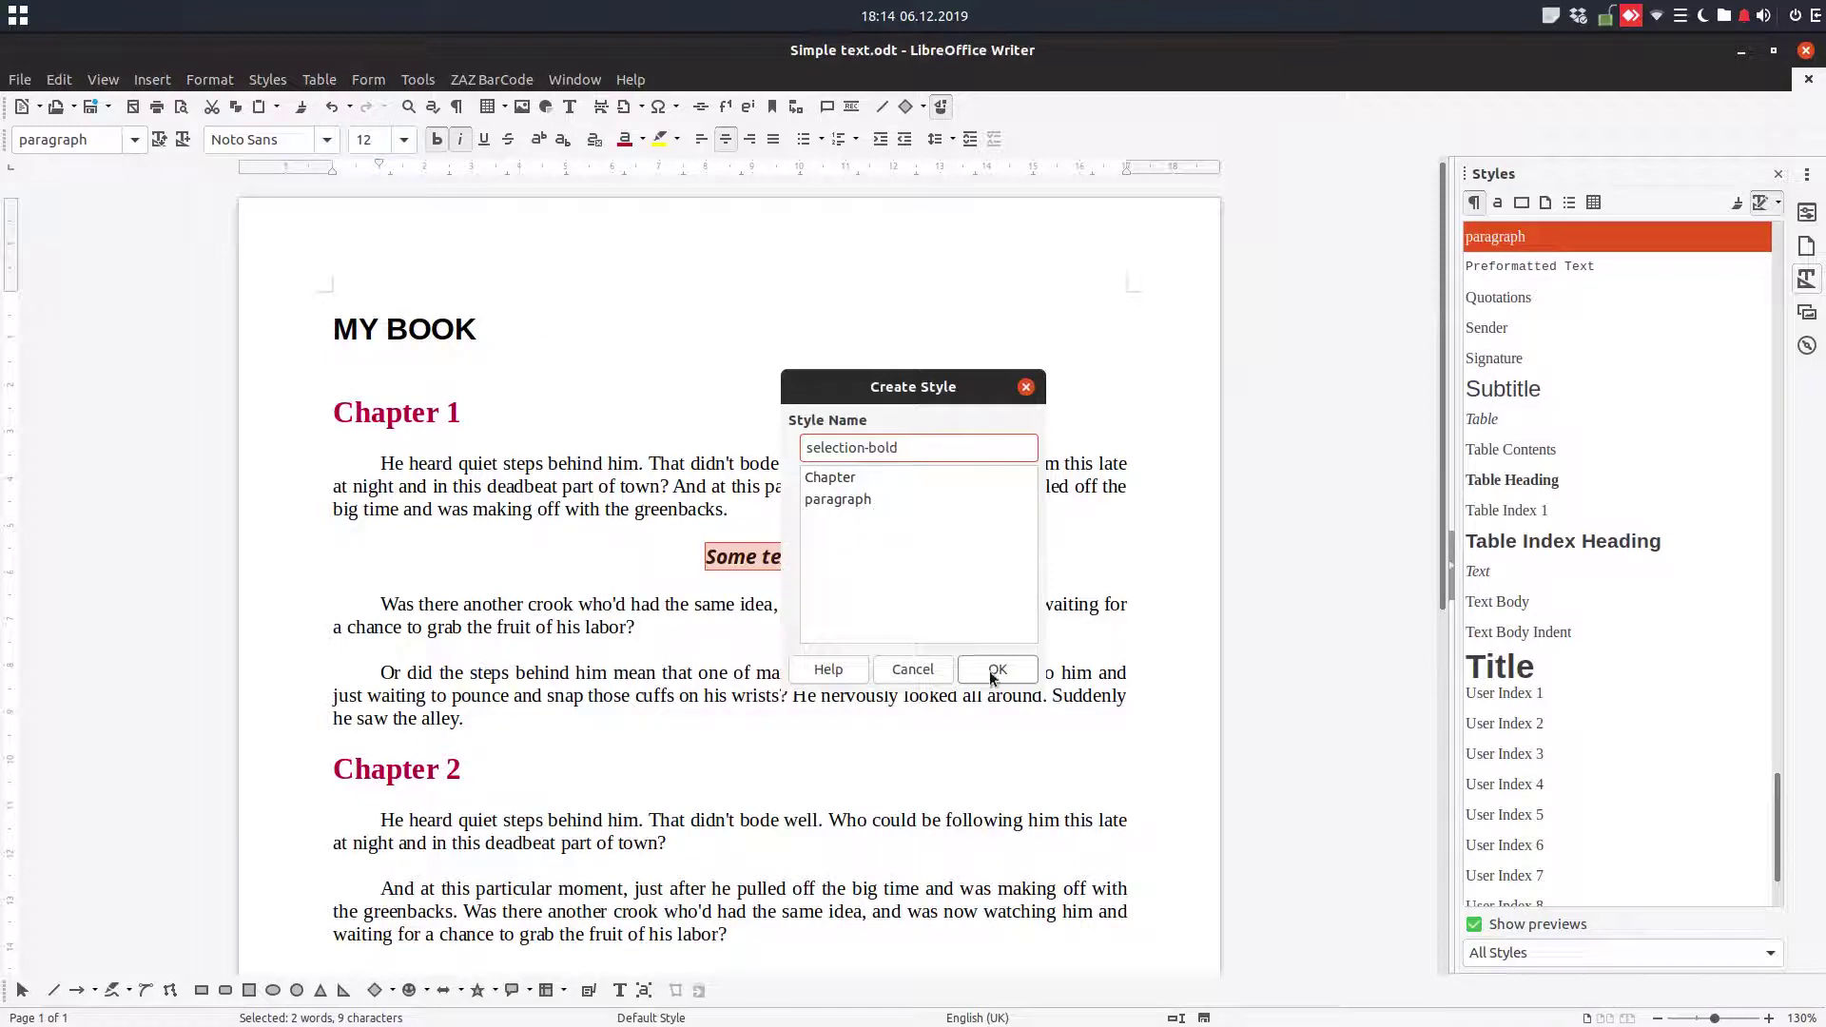
left_click(994, 671)
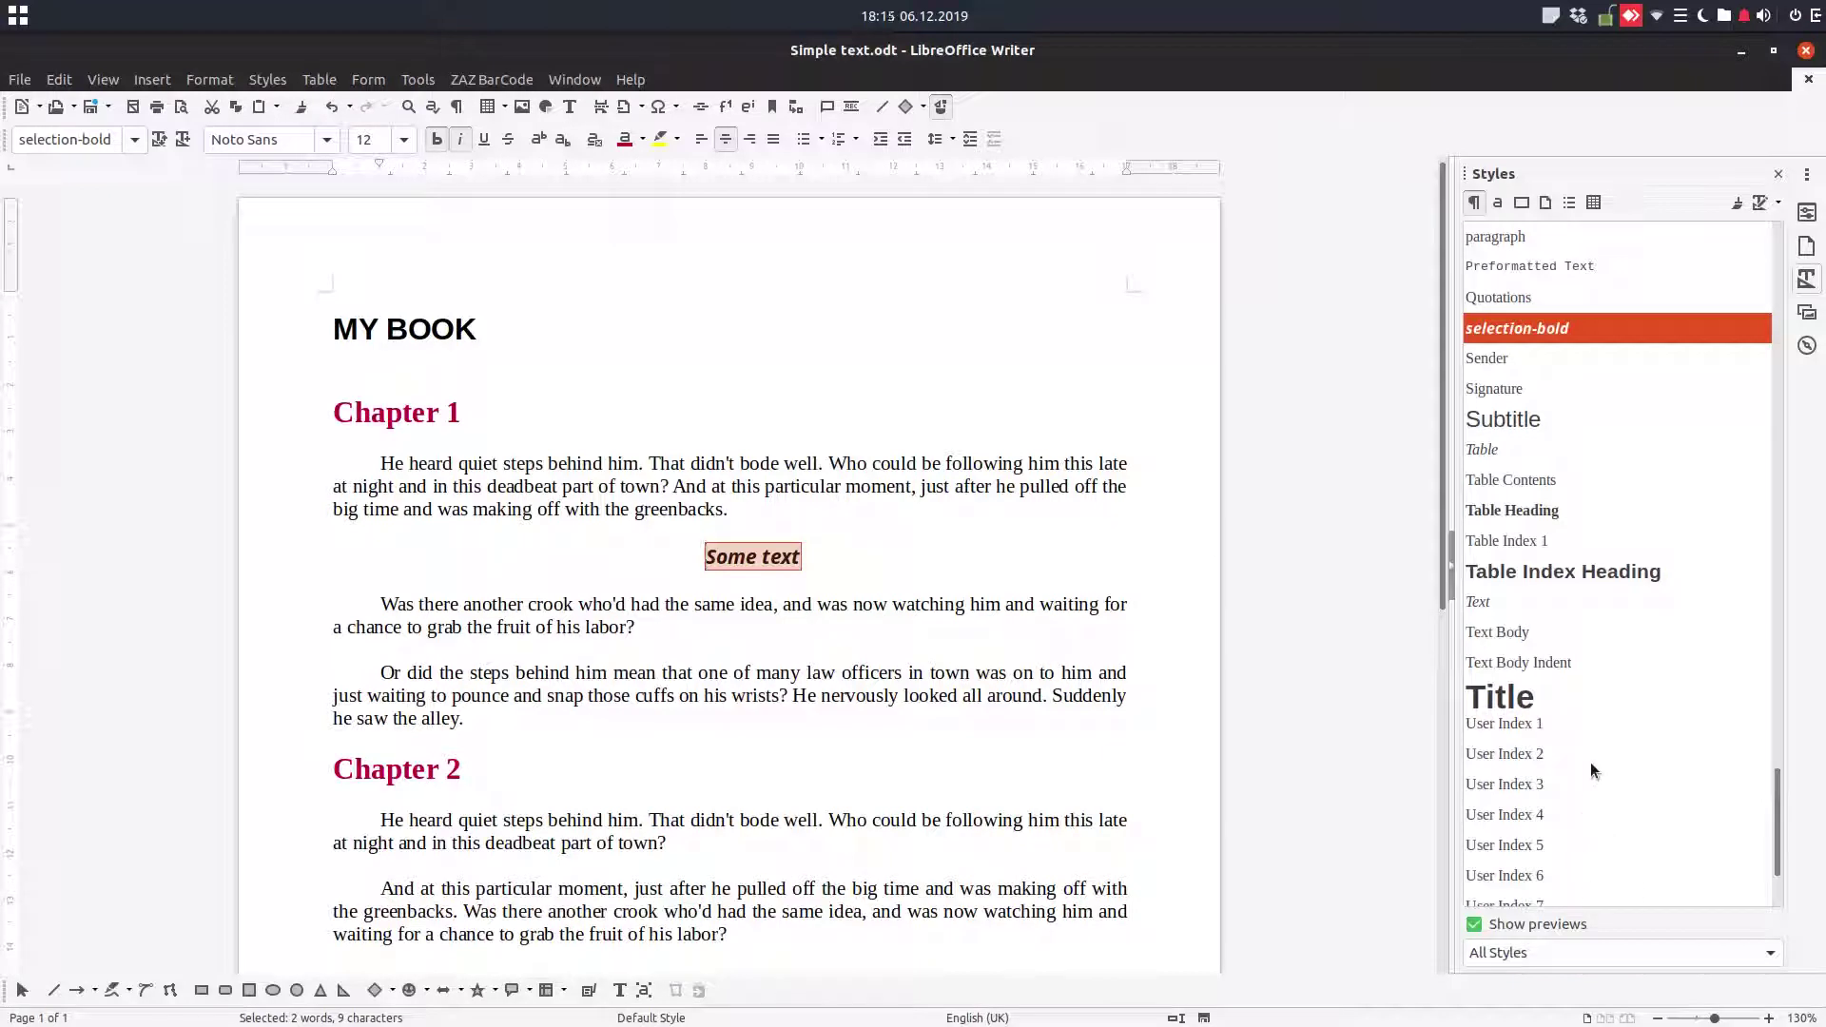
left_click(1538, 951)
- Filter the Styles list to show only Custom Styles
key("Escape")
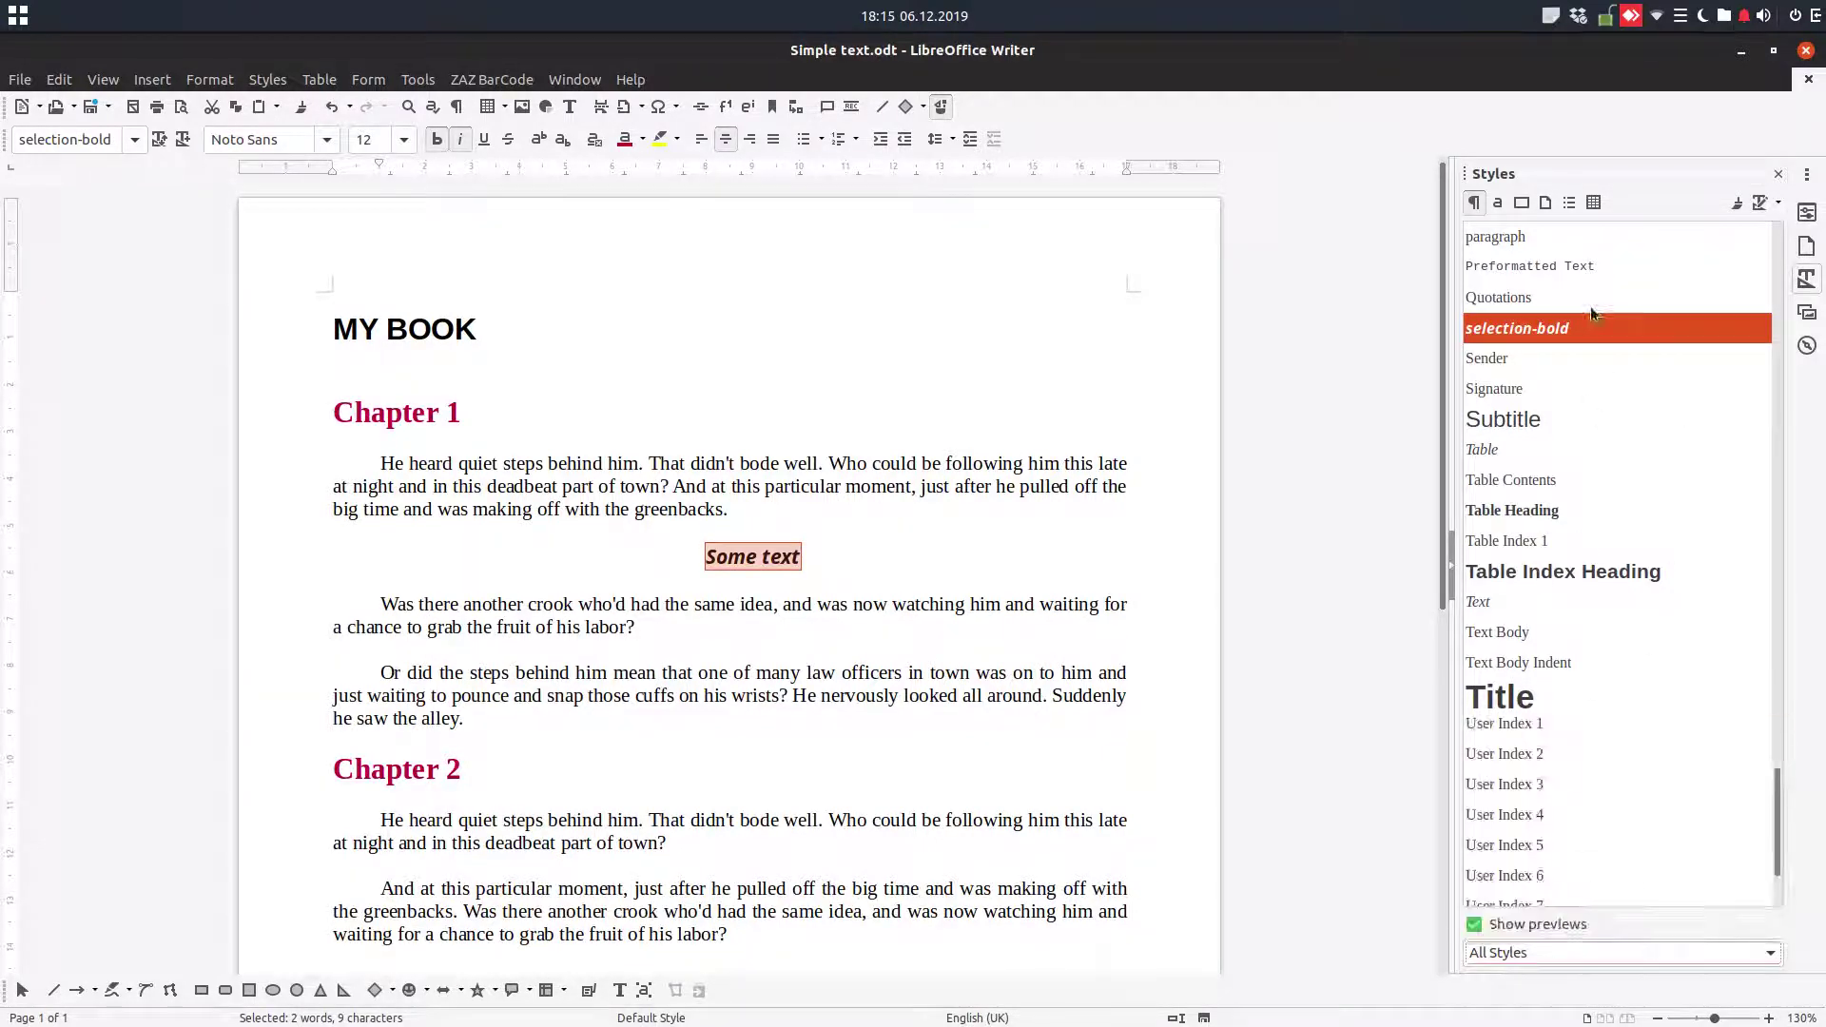
scroll(1588, 399, "down", 2)
scroll(1560, 401, "up", 20)
scroll(1560, 401, "down", 16)
left_click(1632, 949)
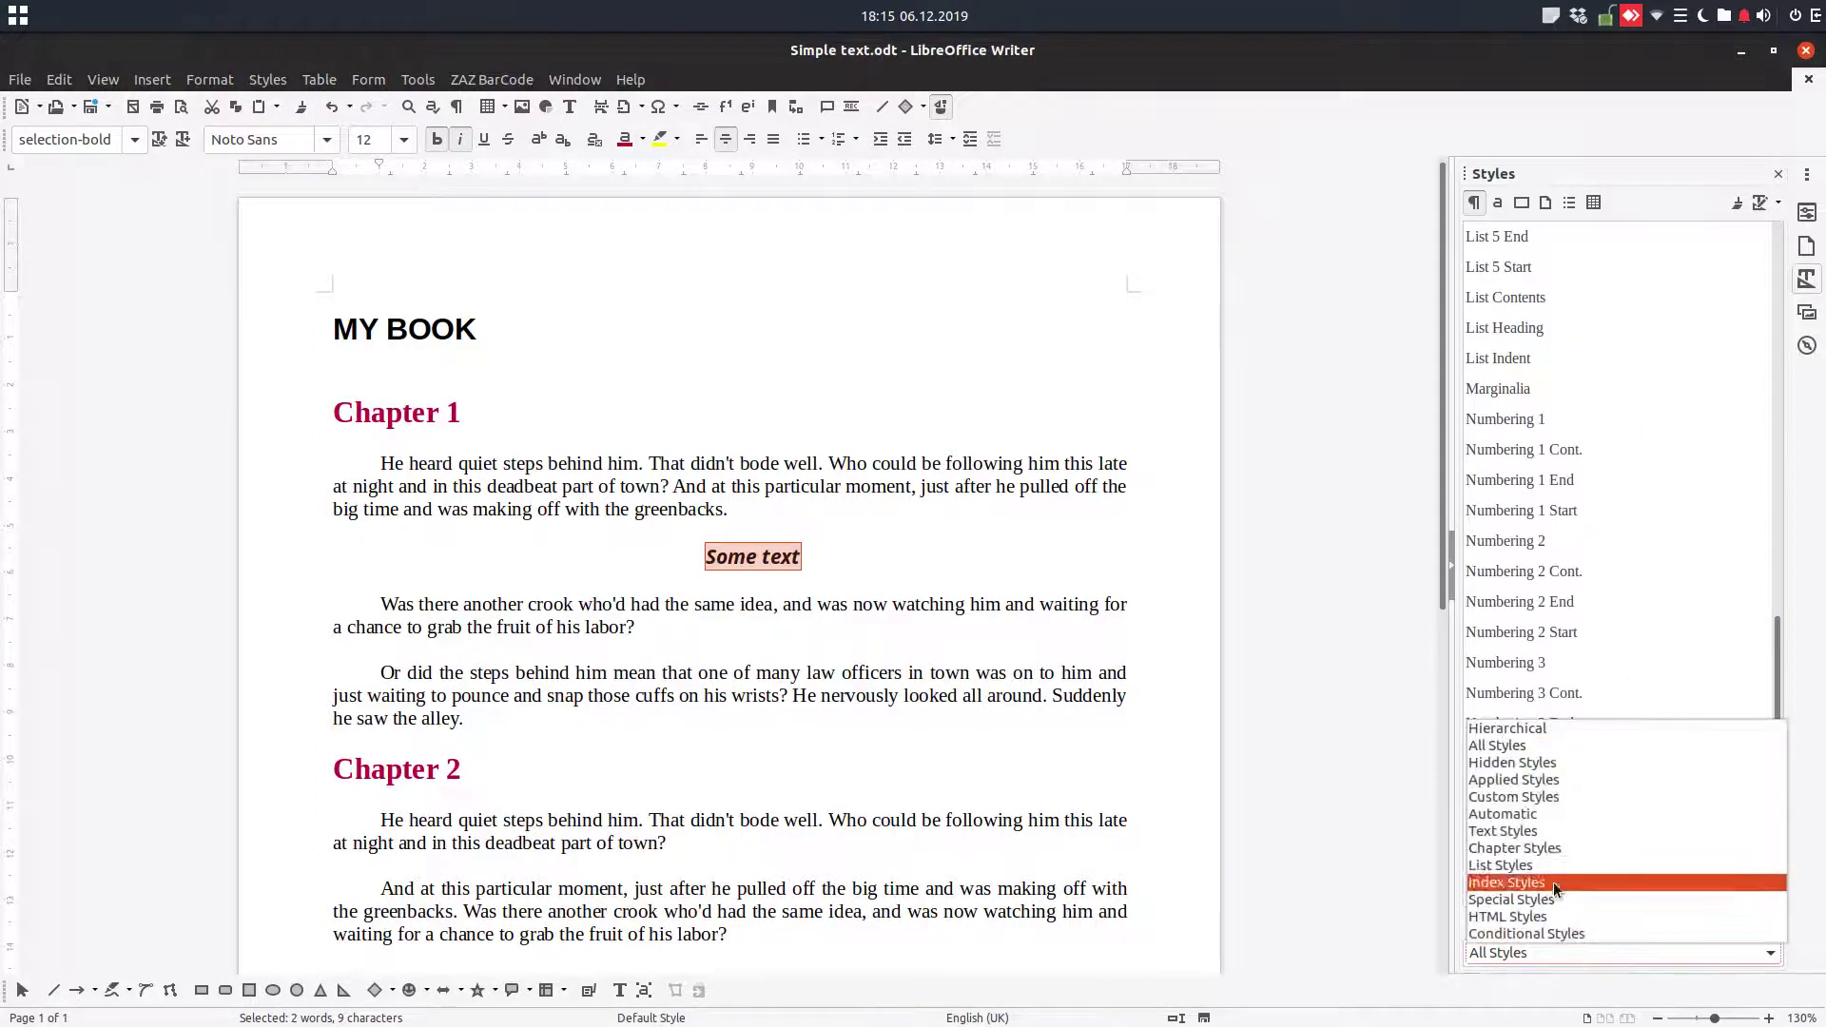
left_click(1531, 797)
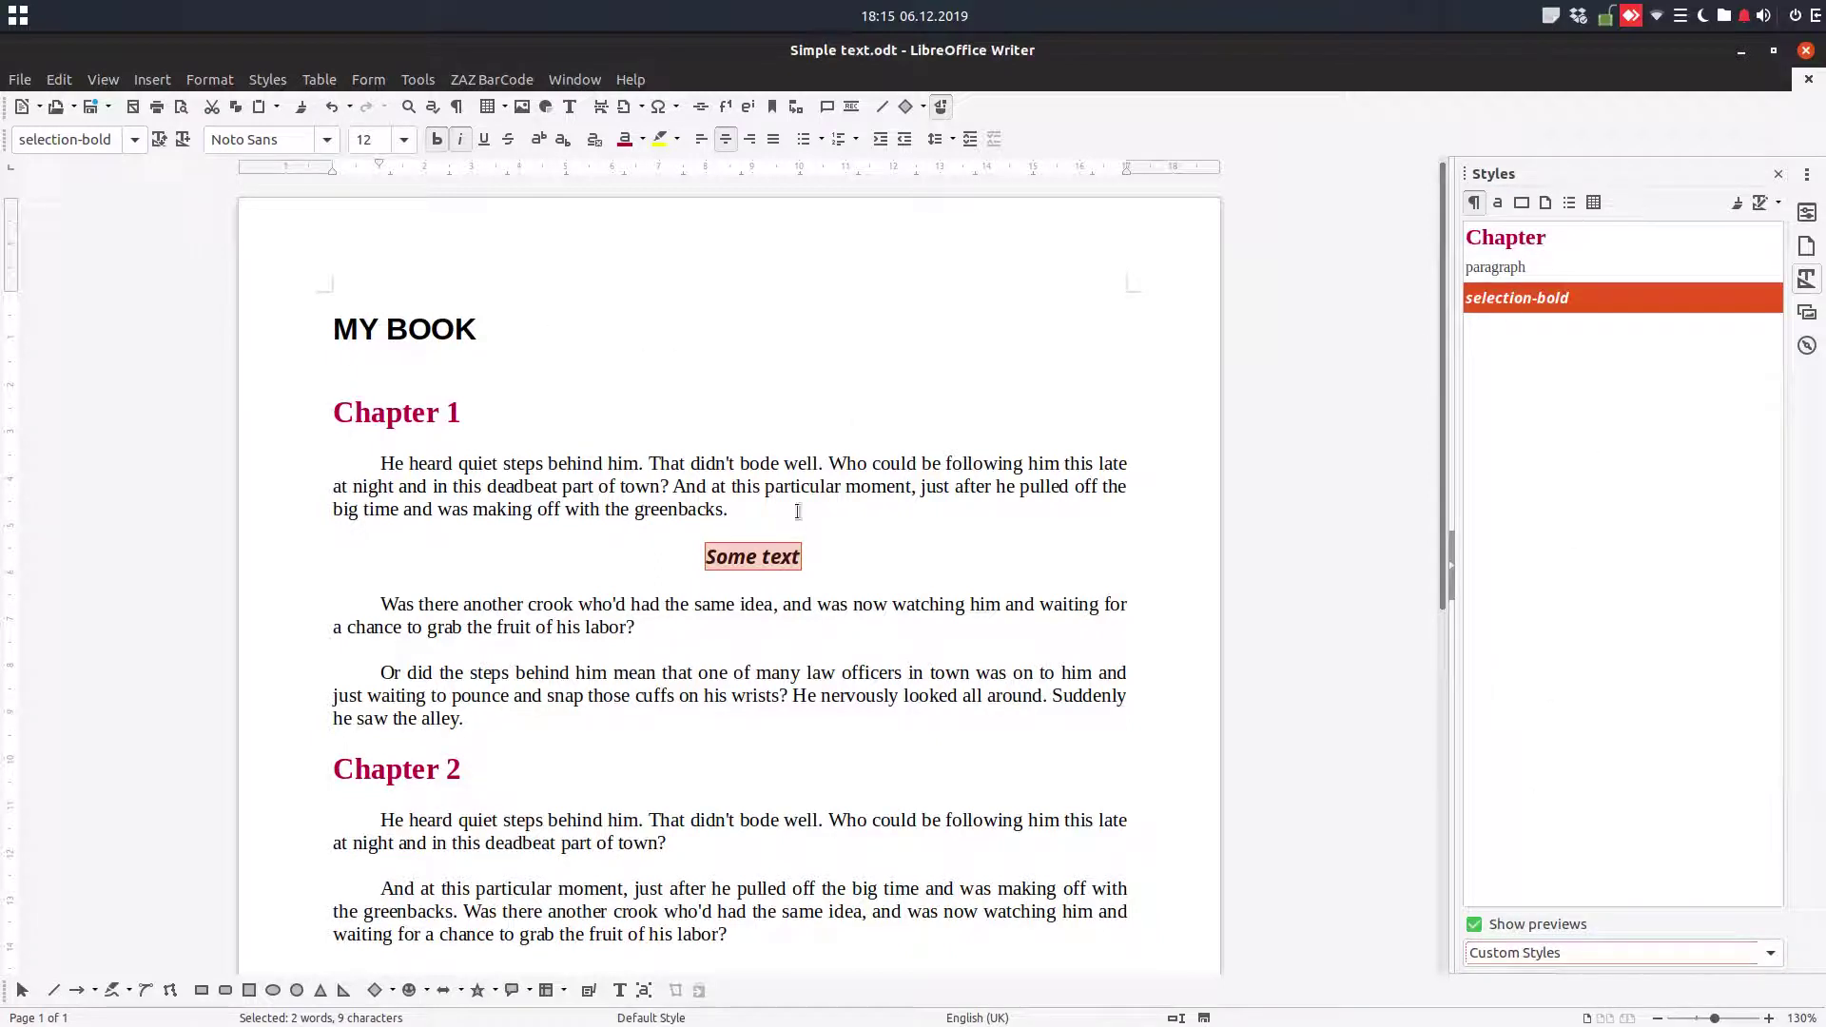
- Apply selection-bold to the Chapter 1 paragraph beginning 'Or did the steps'
left_click(825, 527)
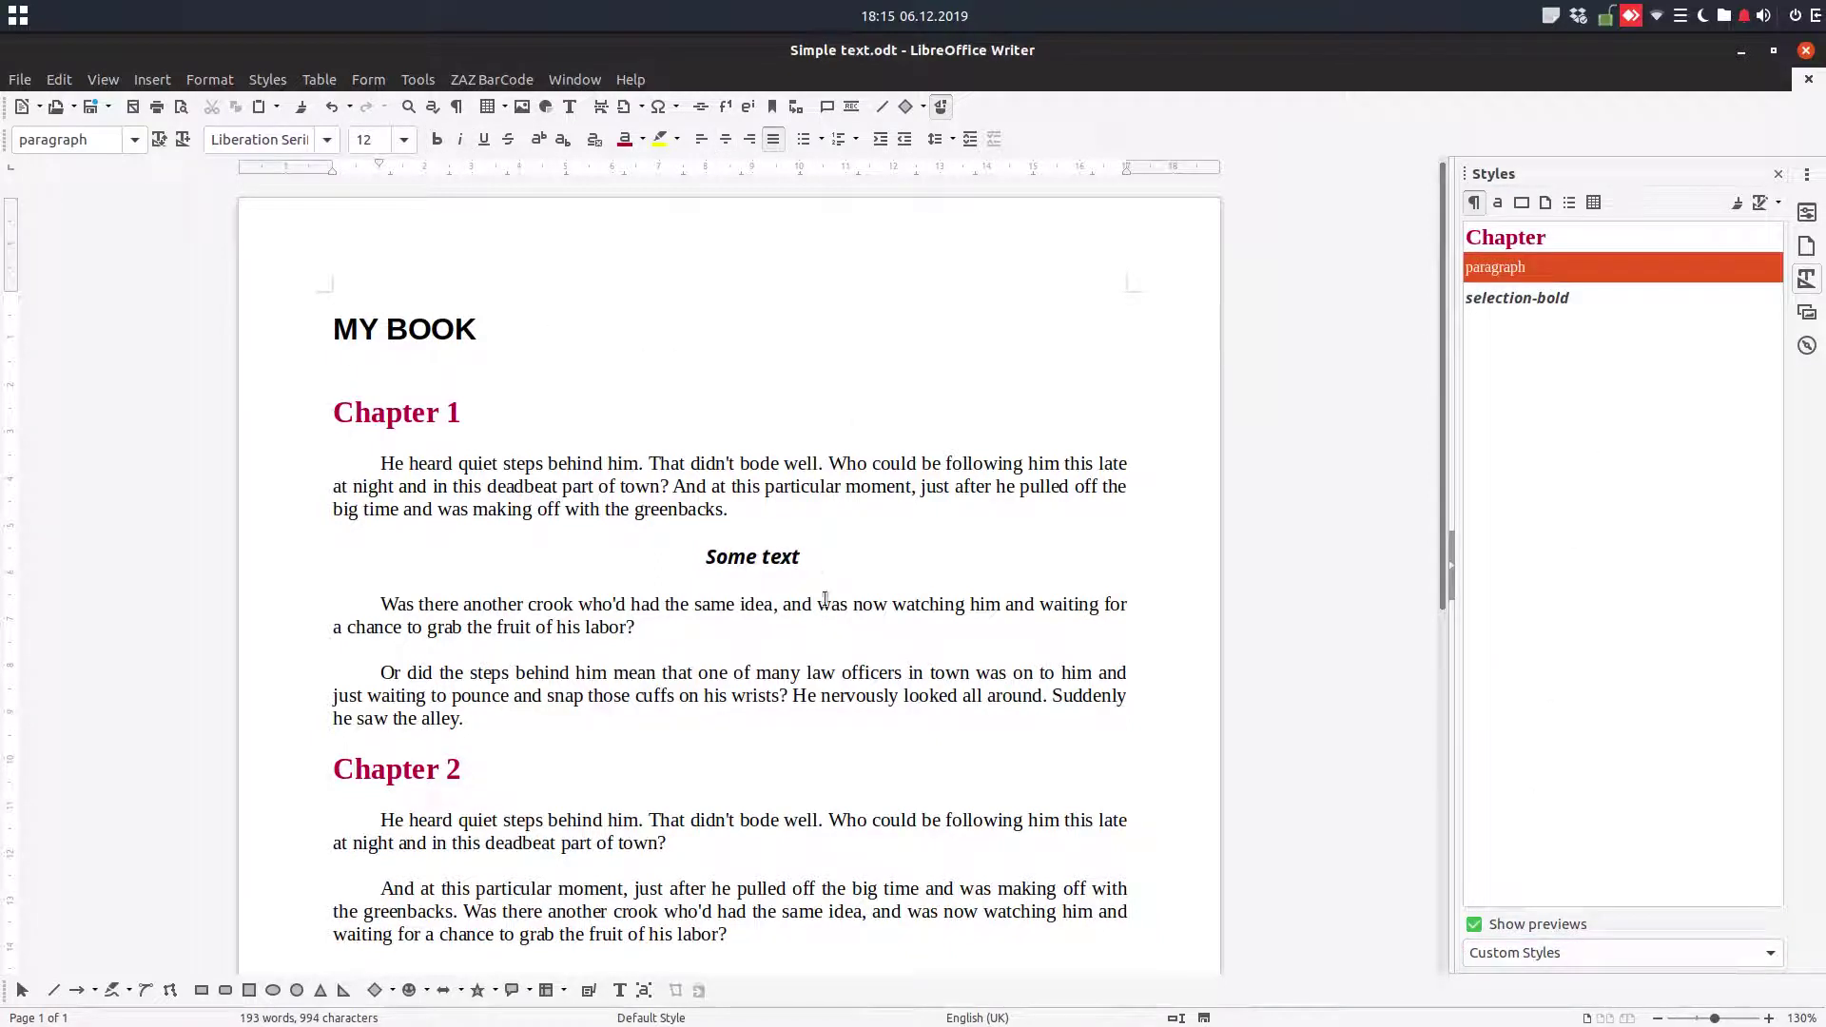
left_click(762, 558)
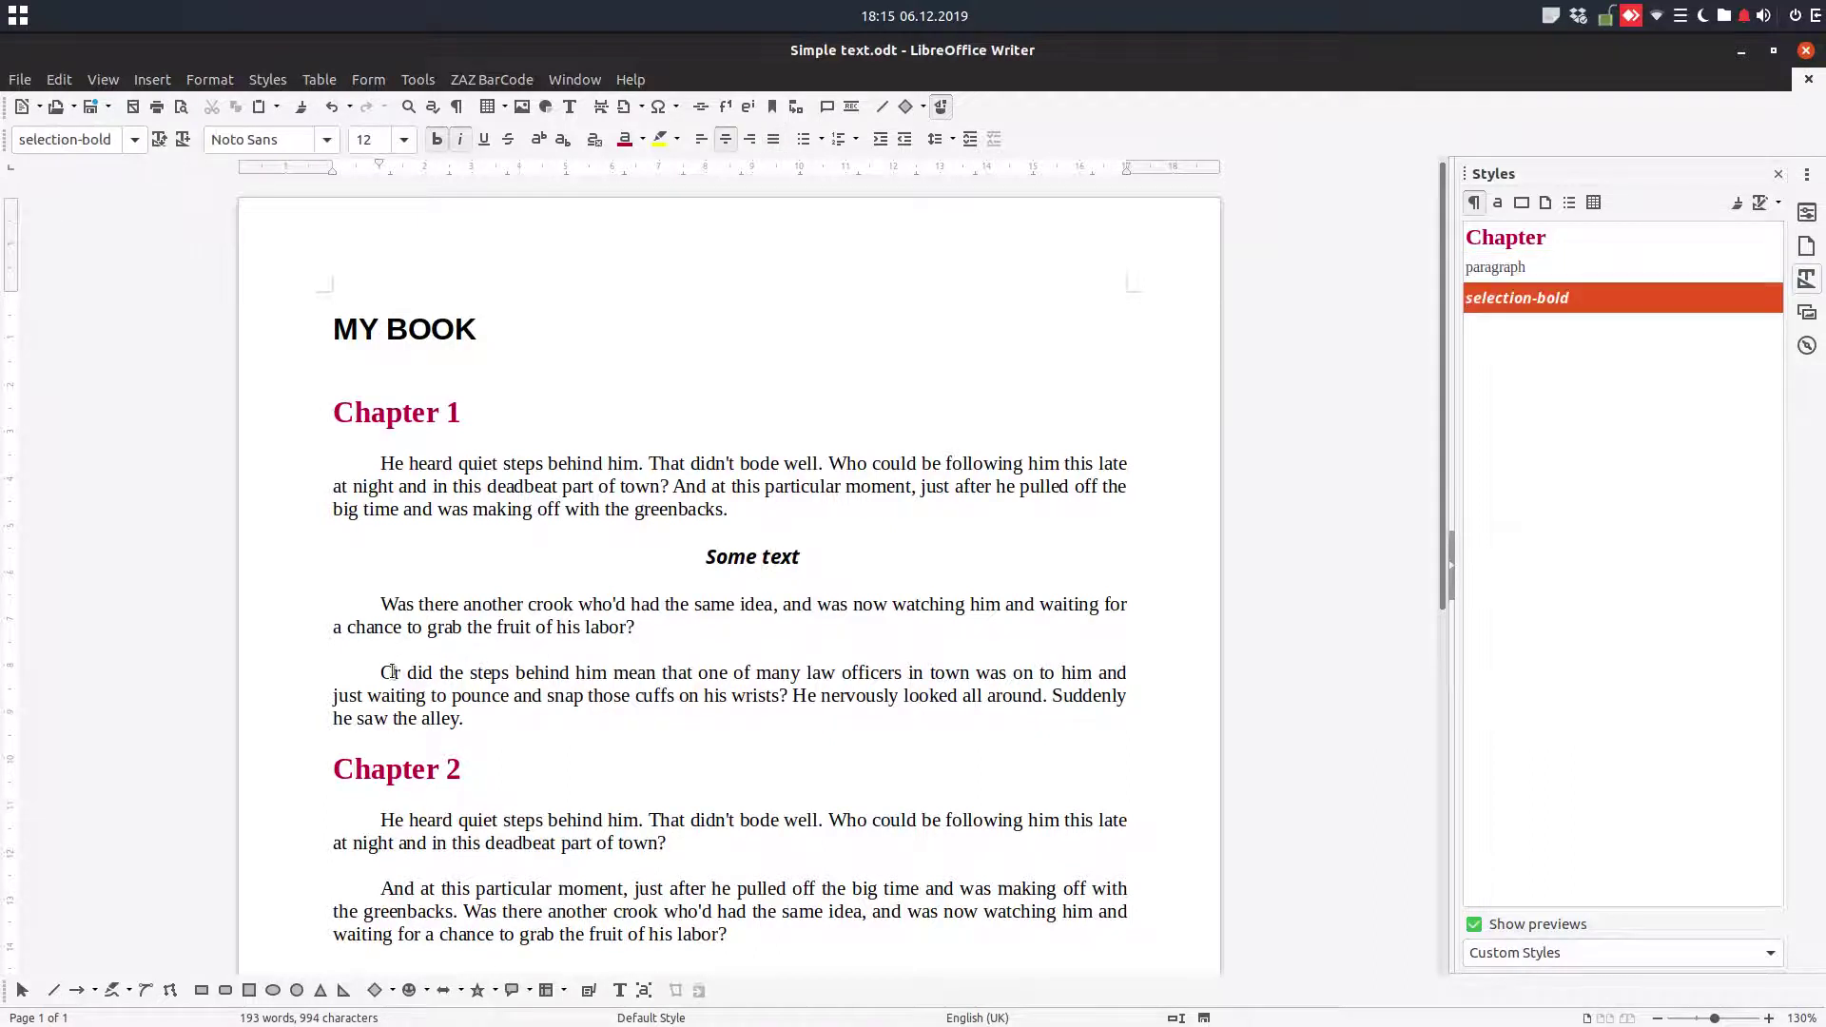
left_click_drag(379, 672, 463, 718)
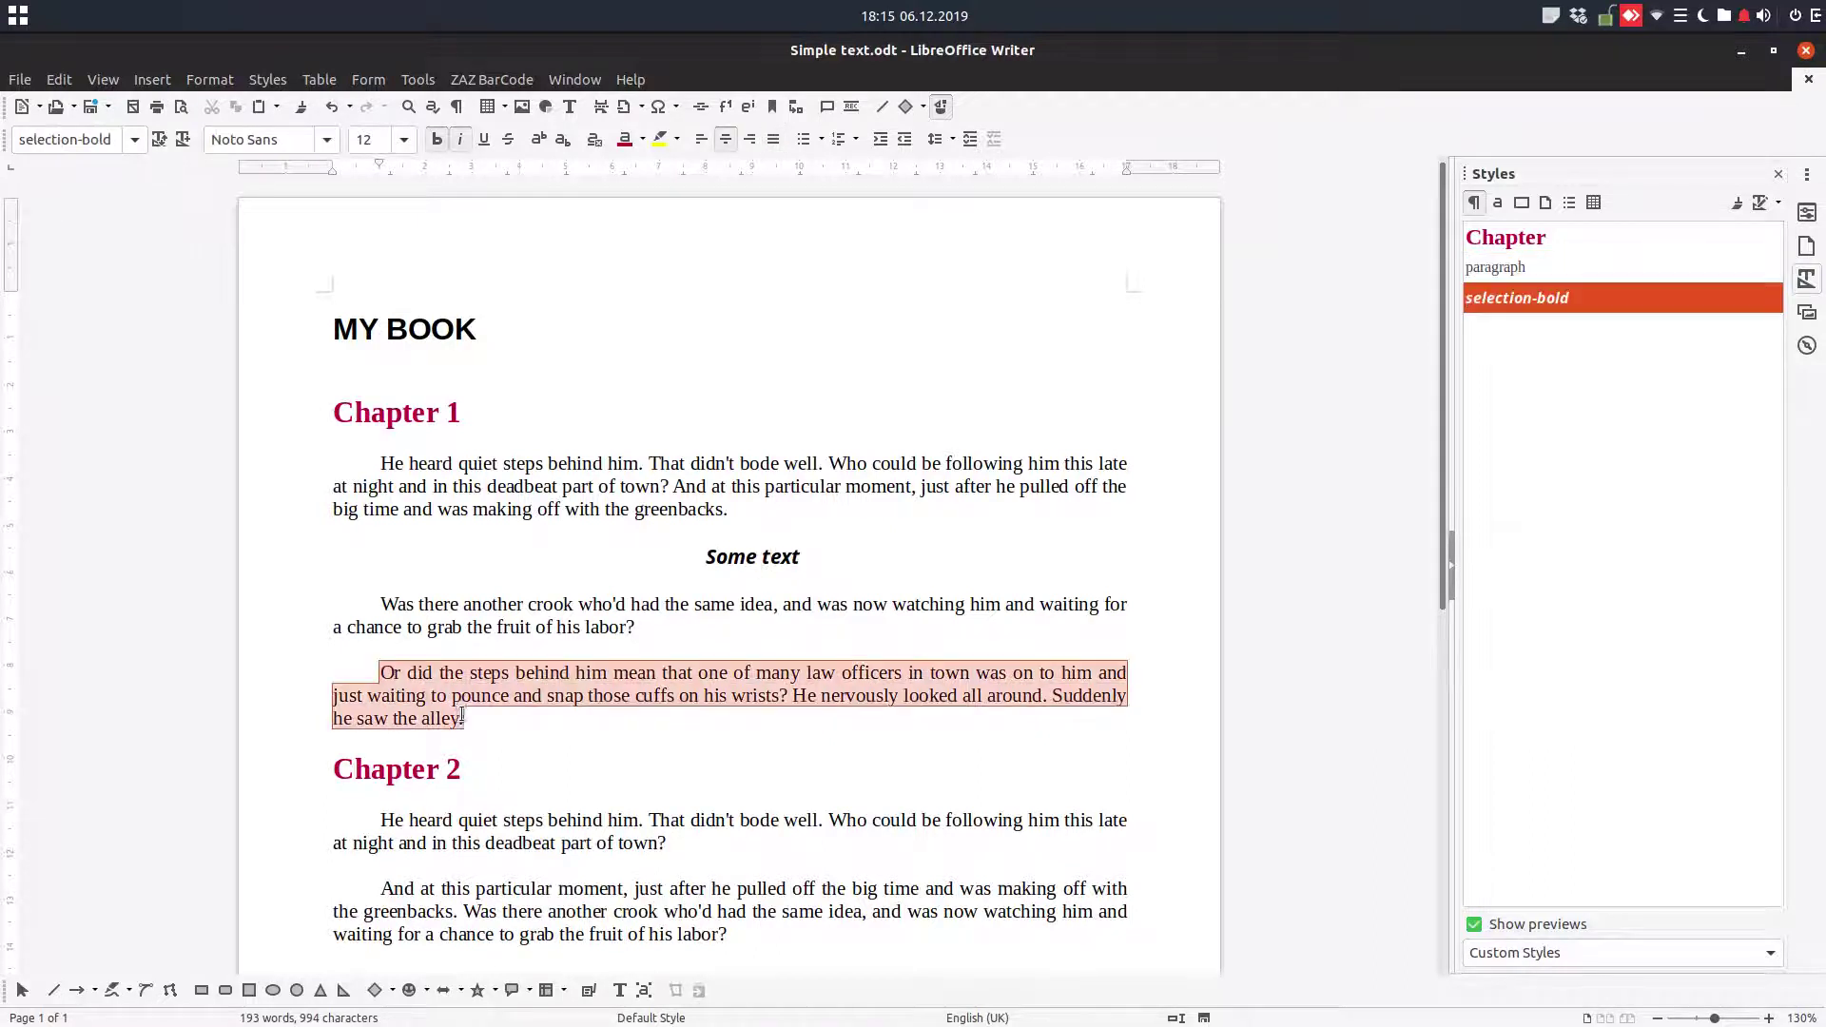
left_click(1527, 299)
double_click(1527, 298)
left_click(772, 620)
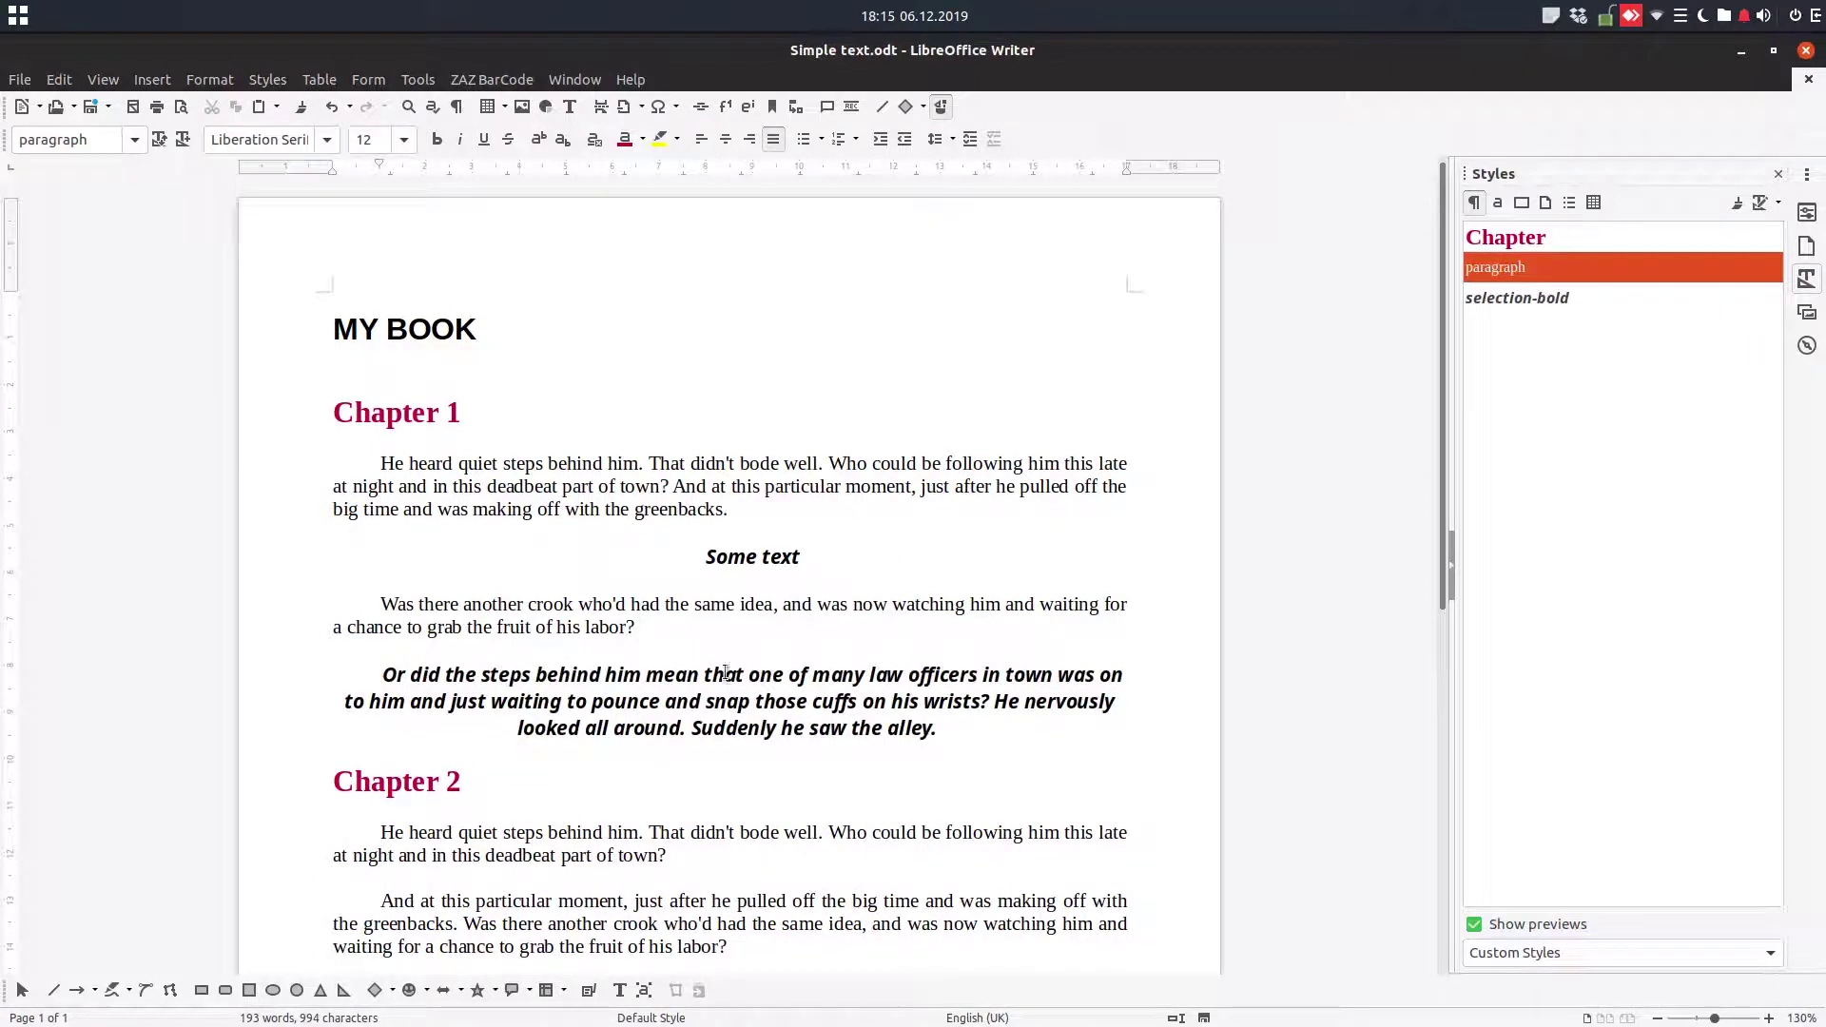
- Try selection-bold on the Chapter 2 'And at this' paragraph, then revert it to paragraph style
left_click(794, 556)
scroll(846, 594, "down", 5)
left_click(381, 597)
left_click(775, 639, "shift")
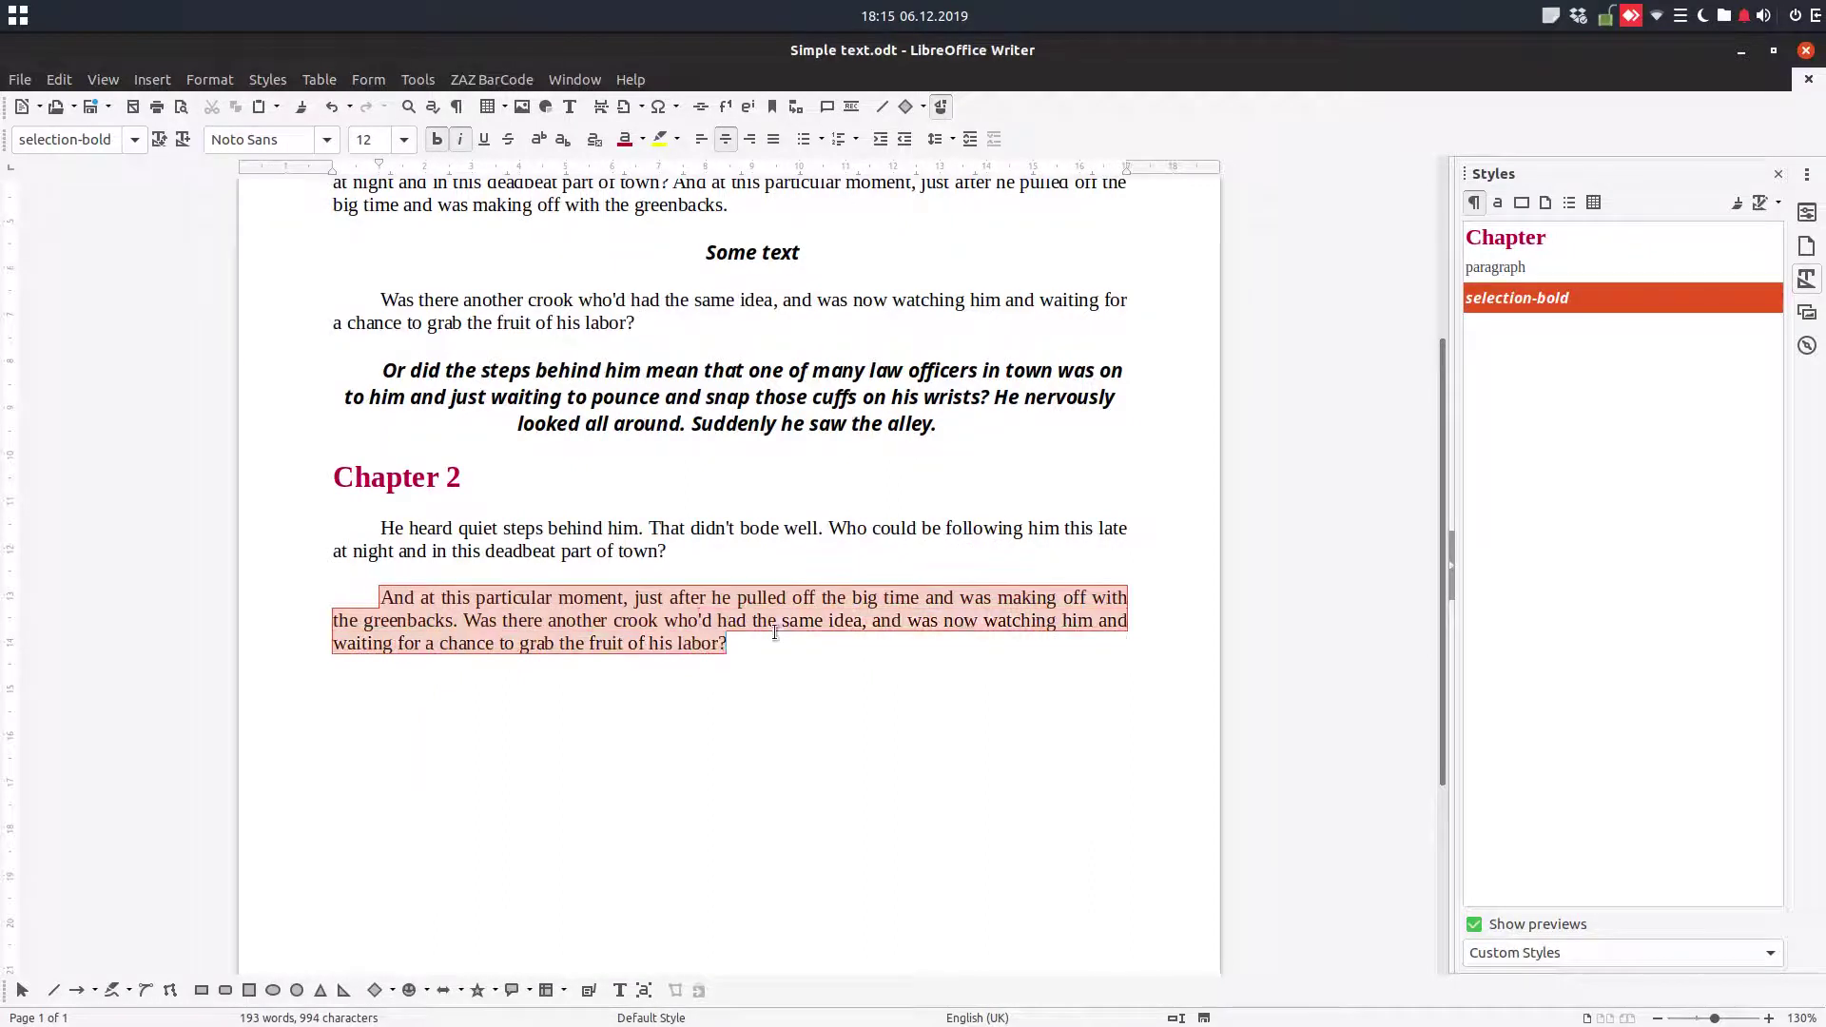
double_click(1582, 296)
scroll(1411, 479, "up", 5)
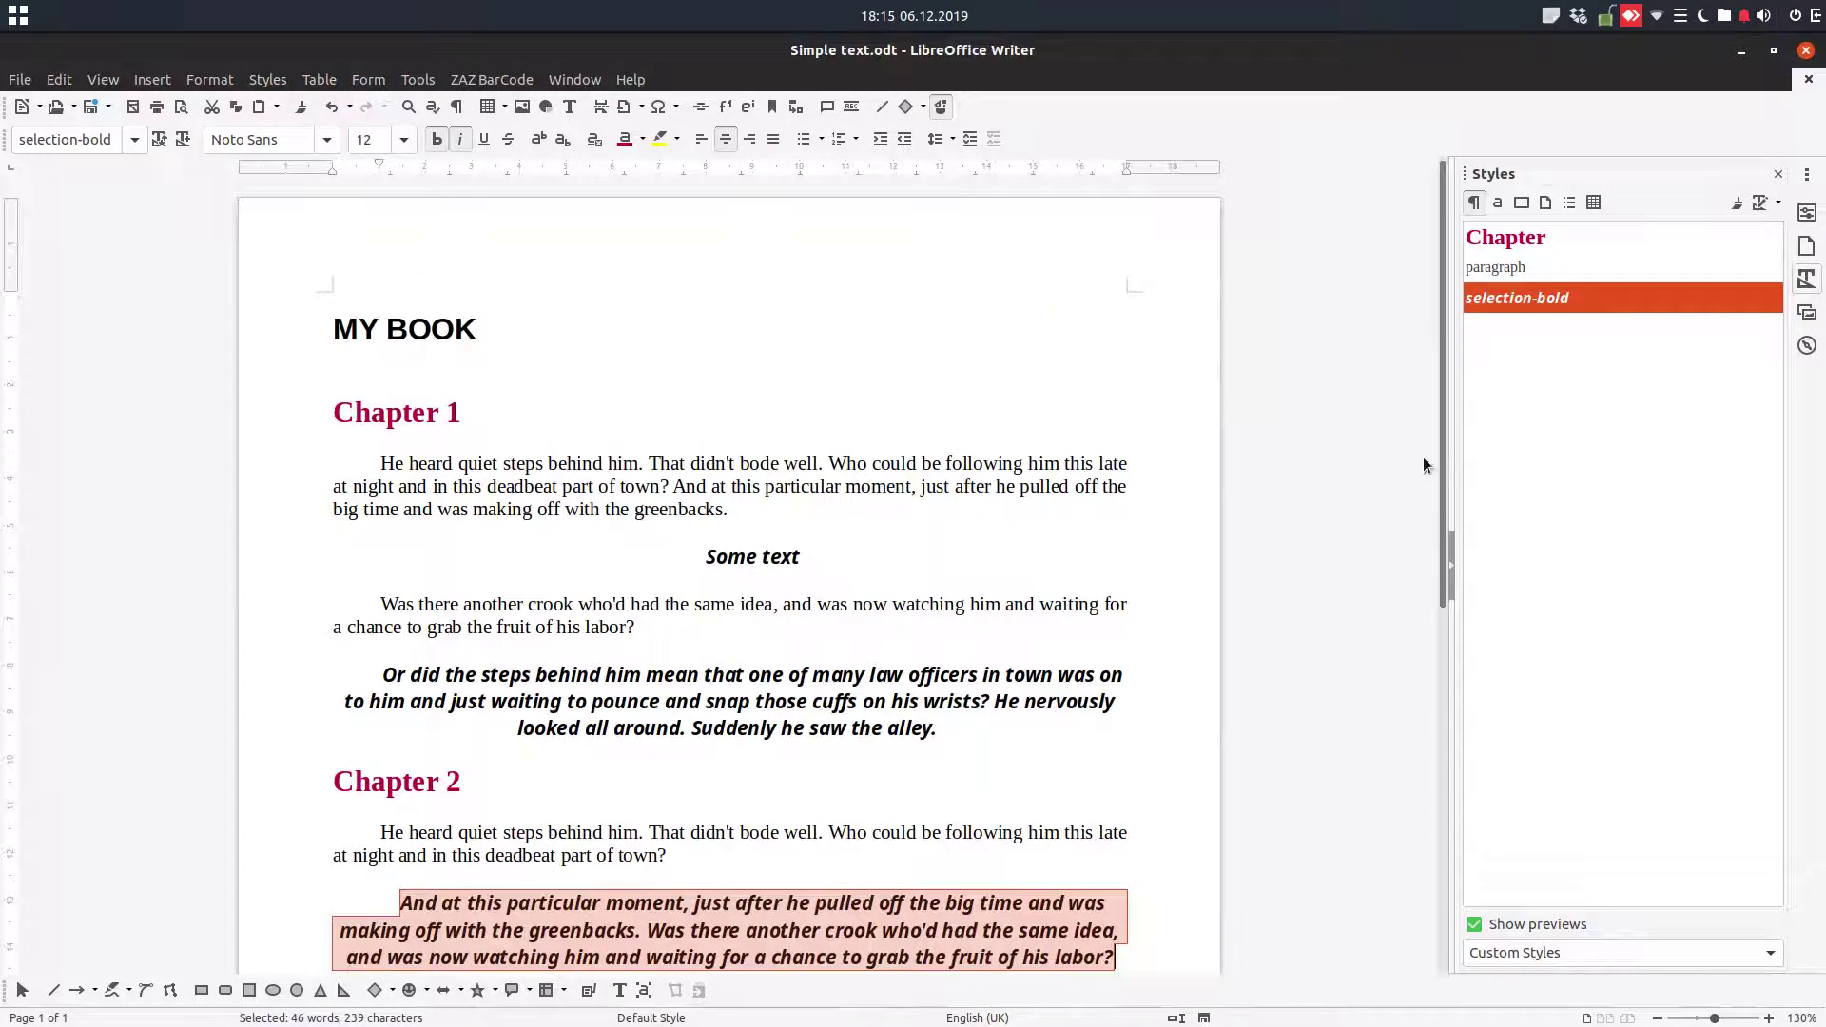
double_click(1525, 270)
left_click_drag(941, 731, 382, 463)
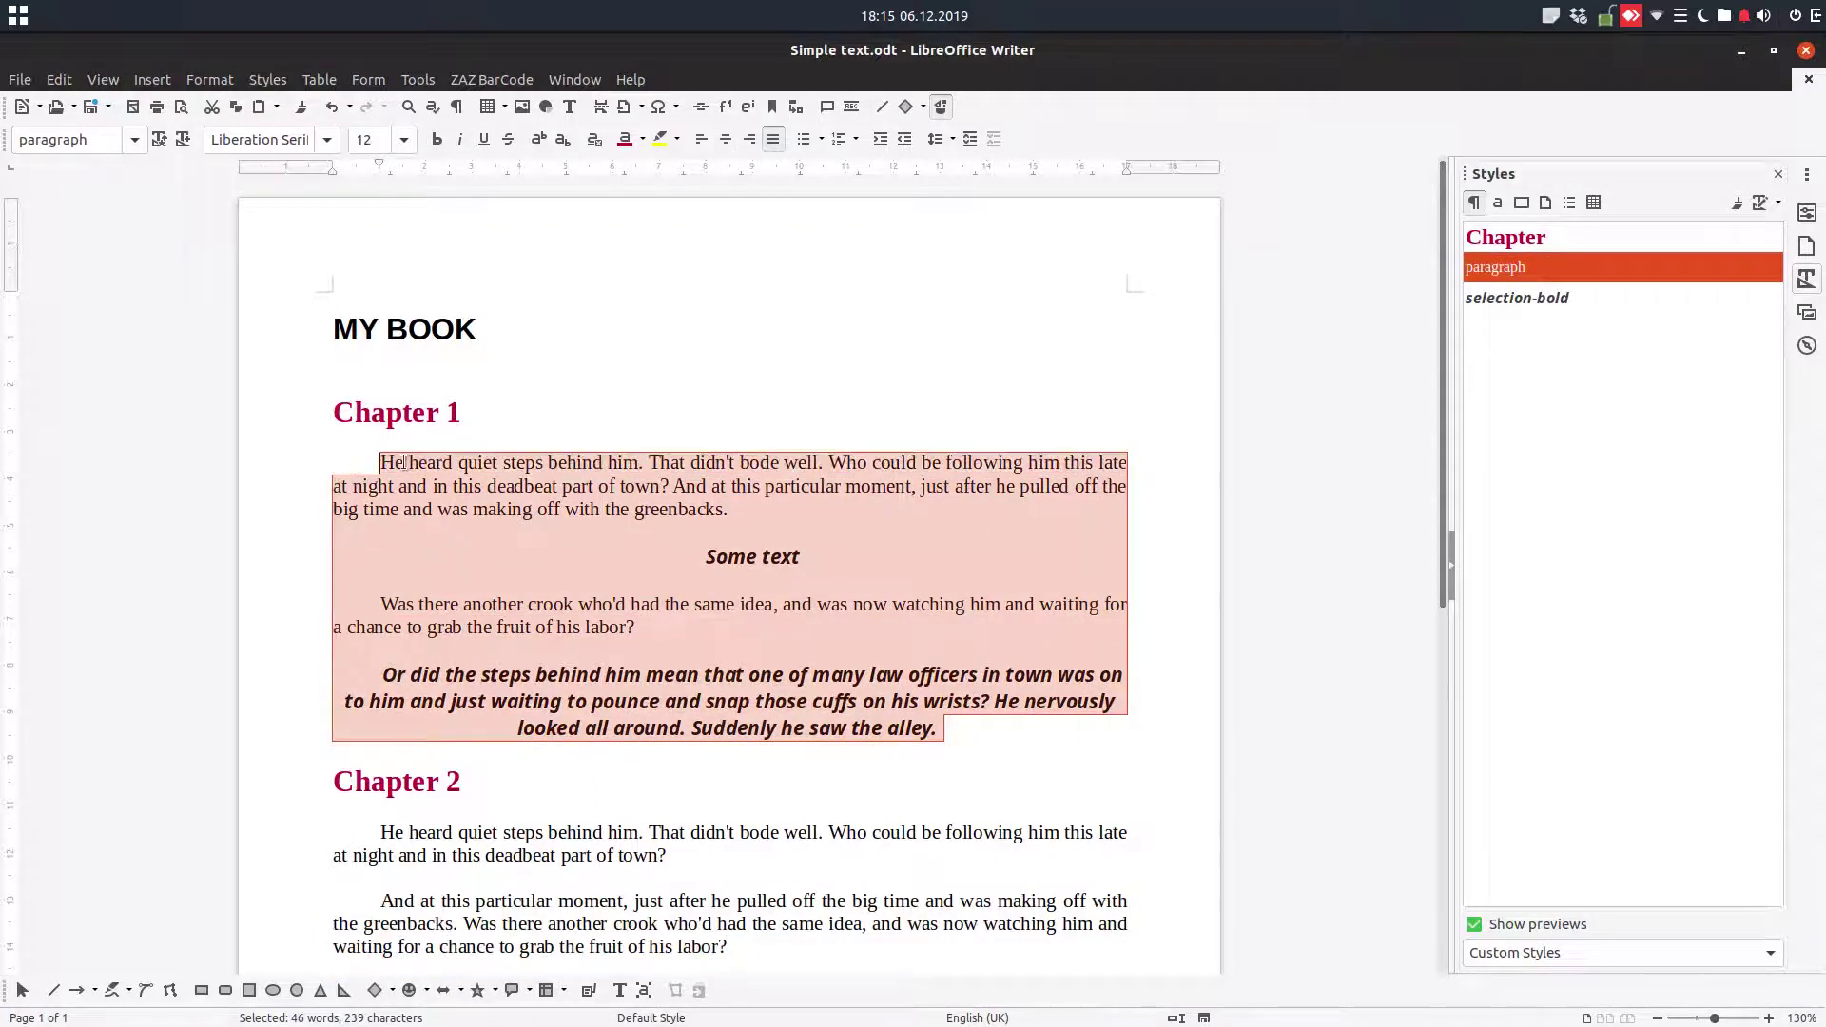
- Reset the selected Chapter 1 paragraphs to the paragraph style
double_click(1493, 269)
left_click(542, 570)
scroll(632, 570, "down", 5)
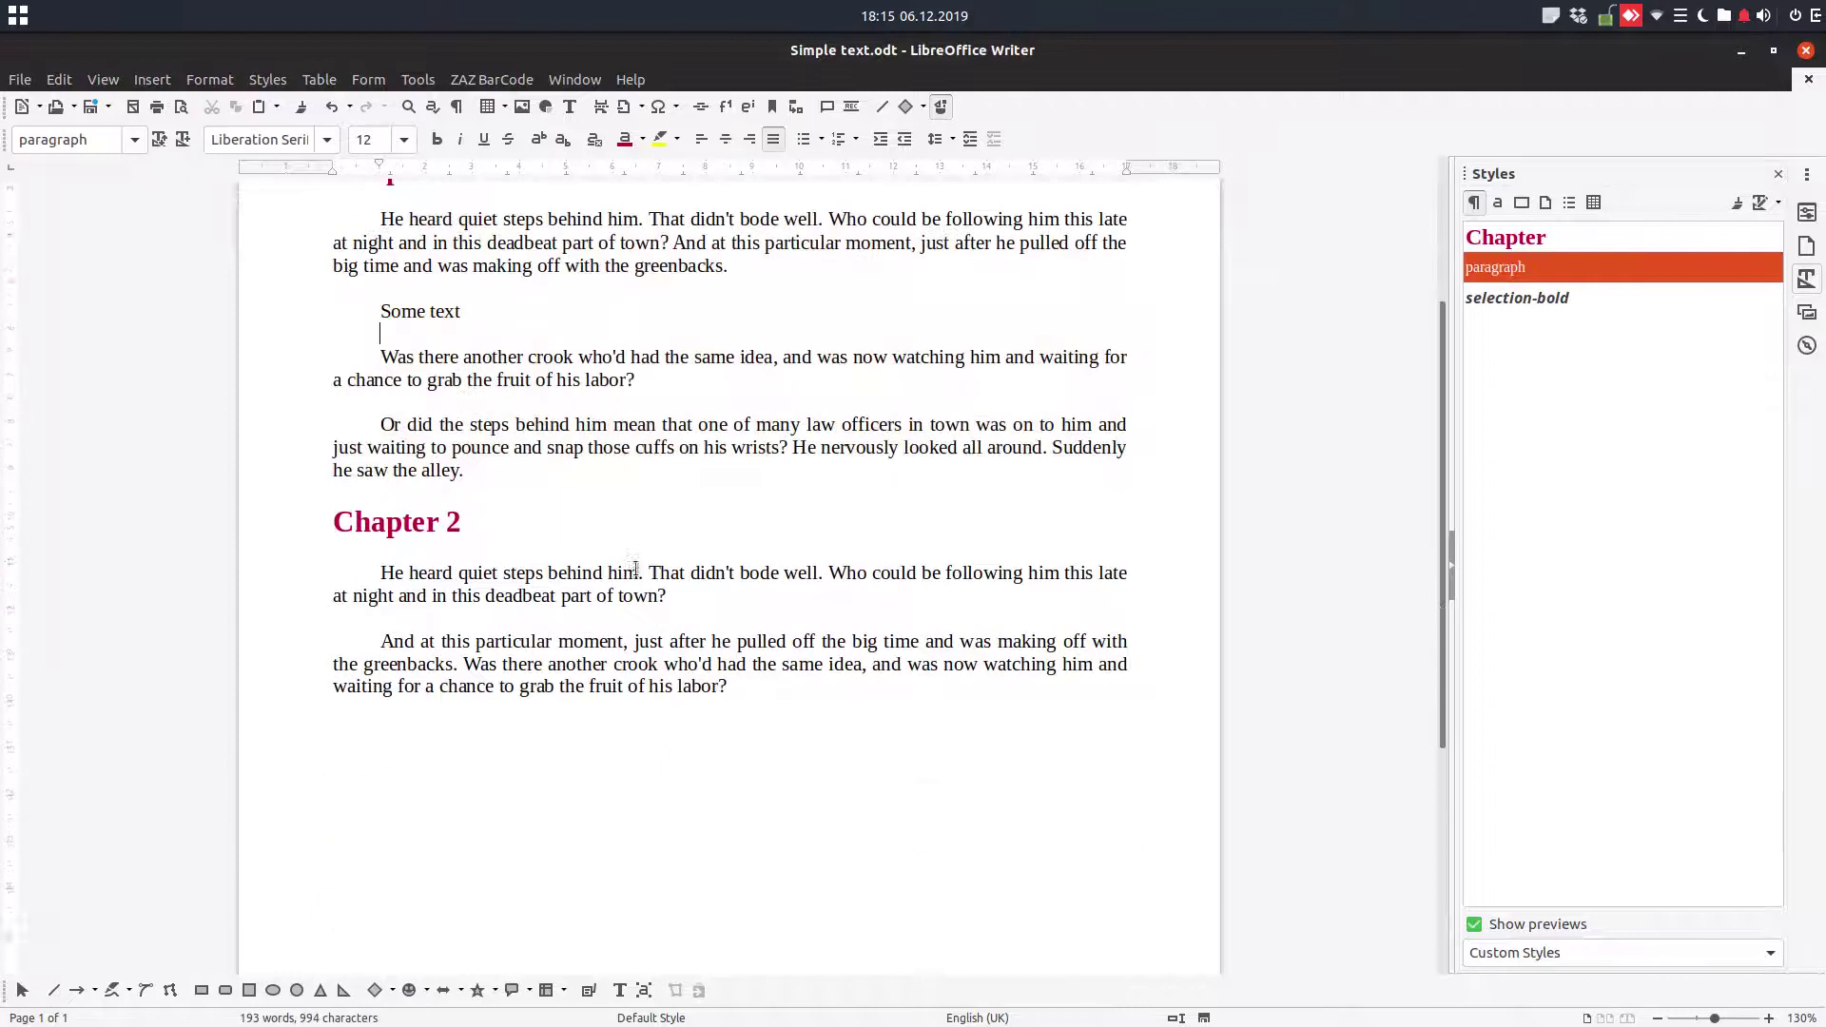
scroll(775, 544, "up", 5)
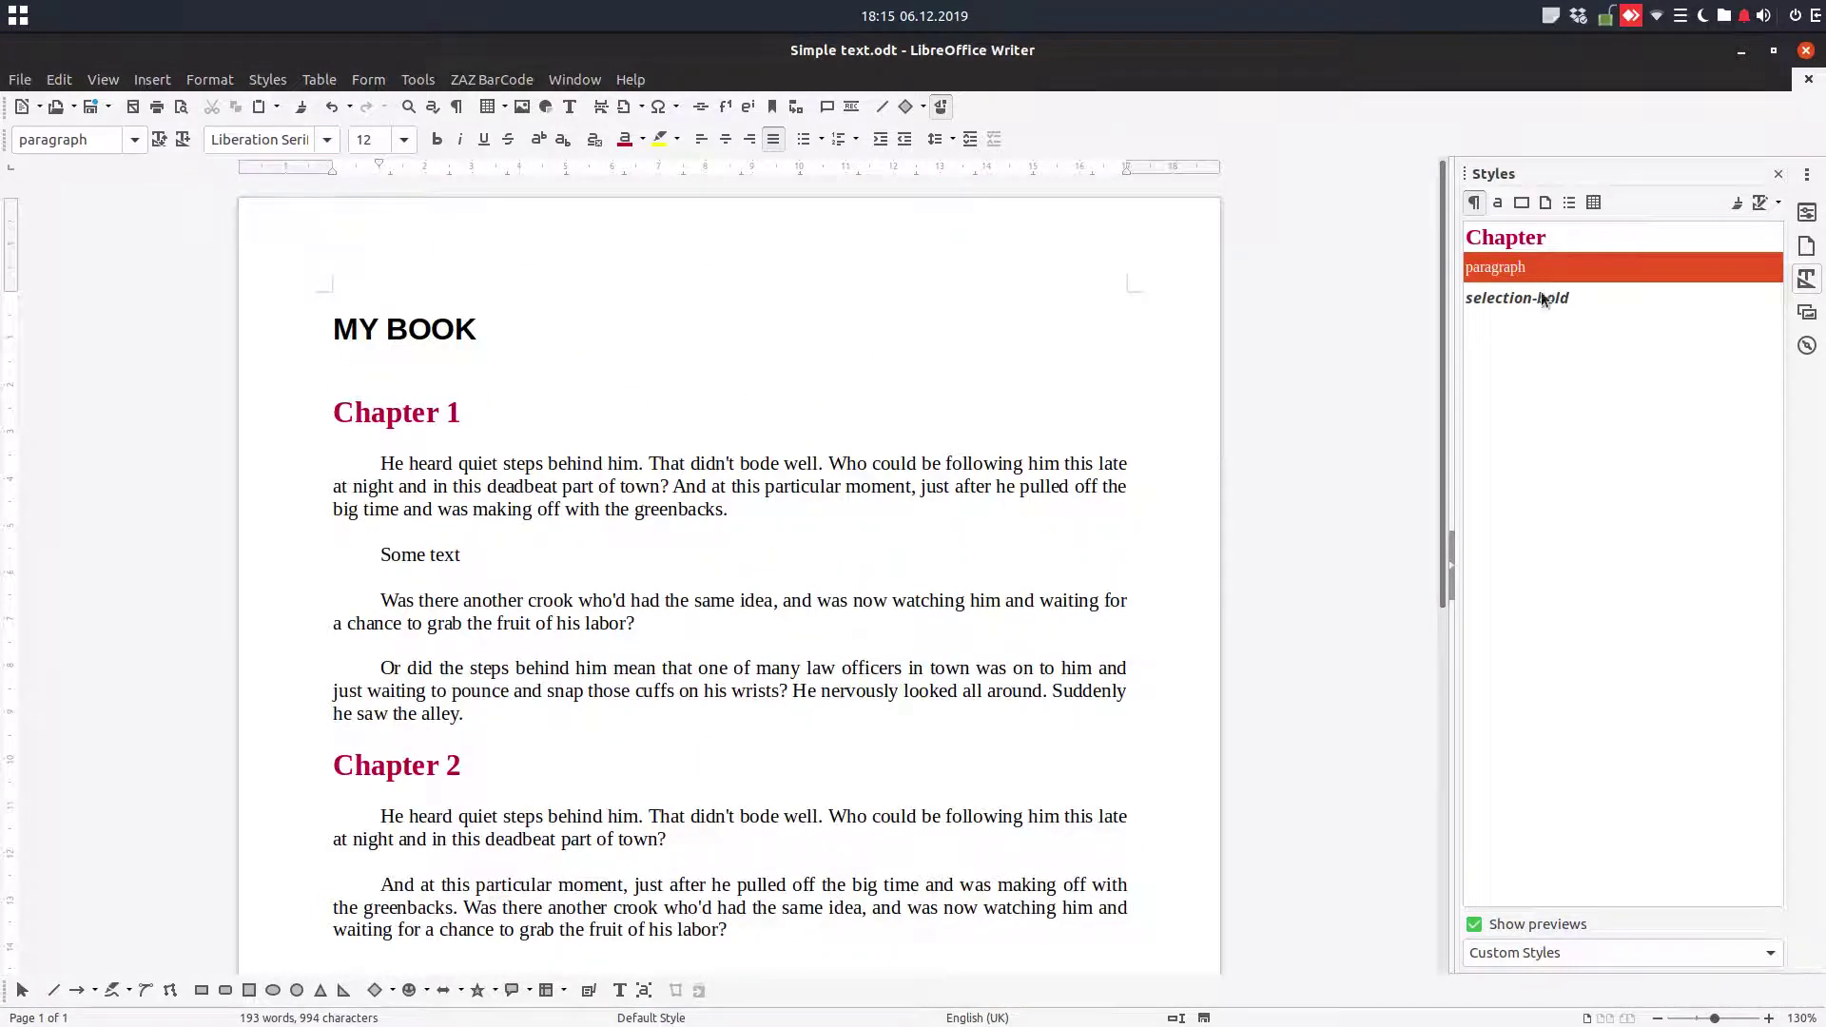
scroll(391, 473, "down", 3)
- Apply selection-bold to the top Chapter 1 paragraphs again
left_click_drag(378, 381, 623, 542)
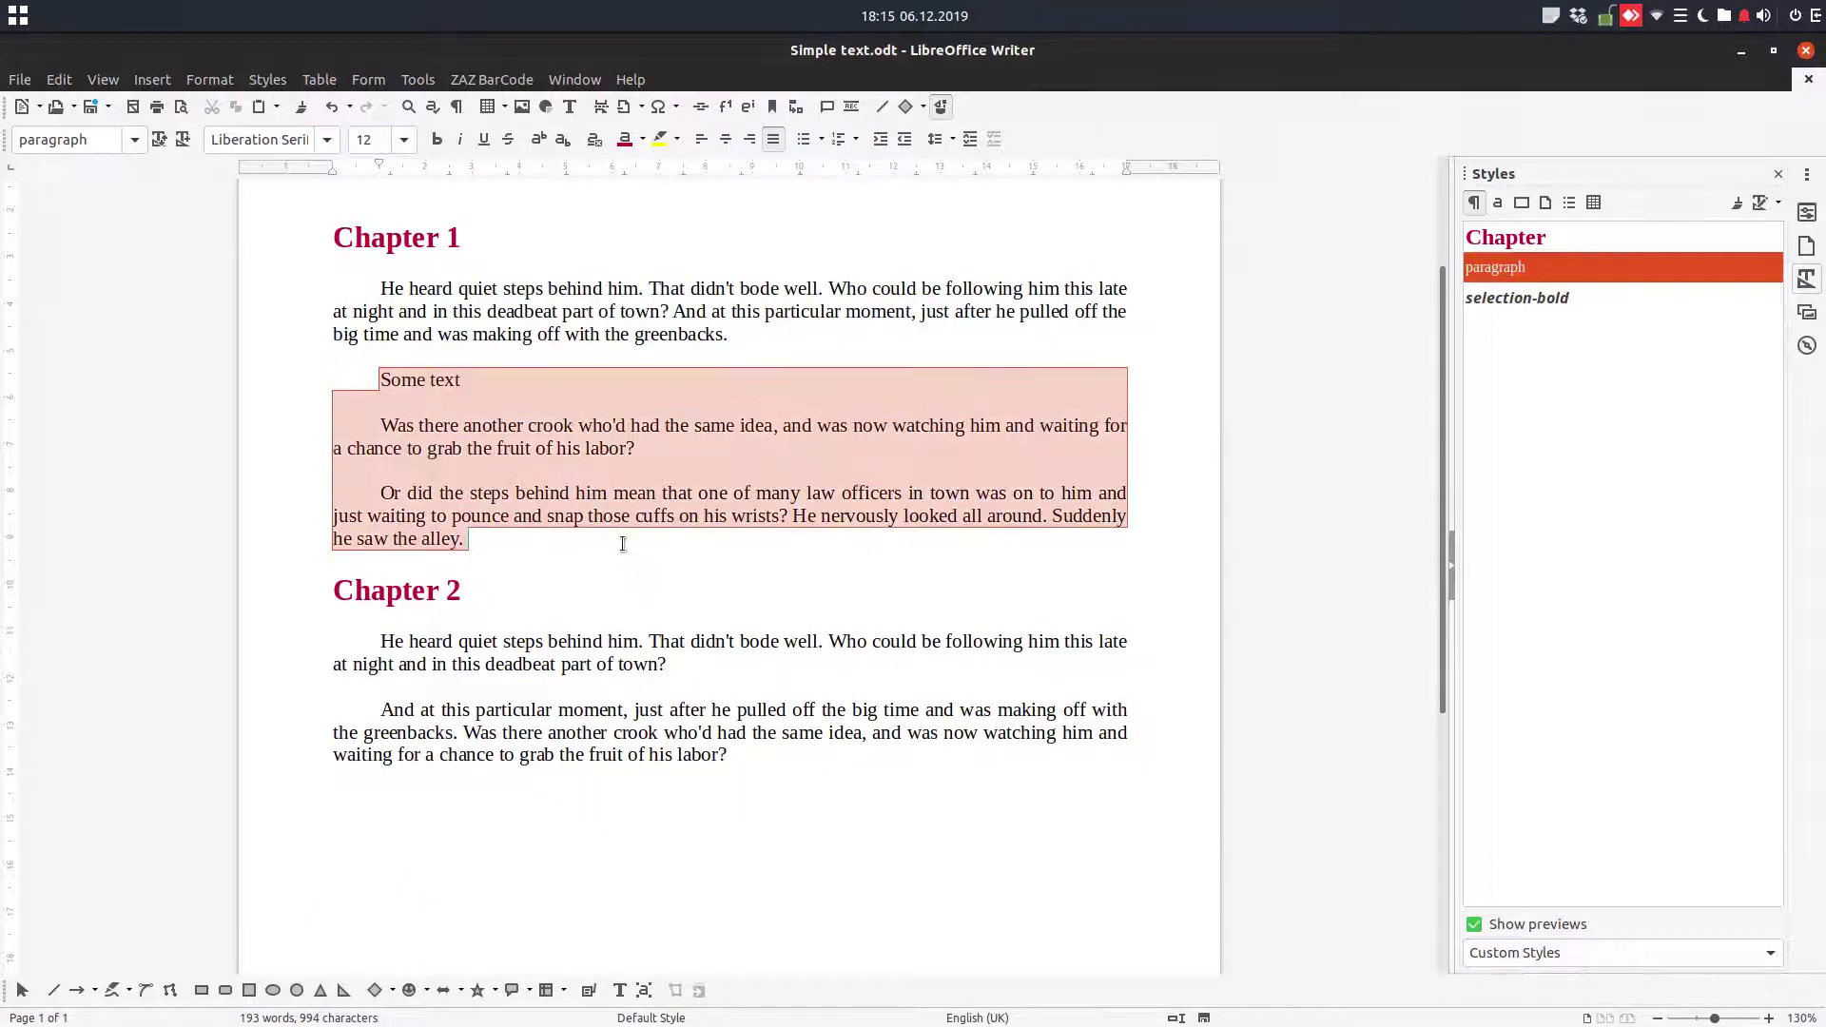
double_click(1514, 300)
left_click(754, 372)
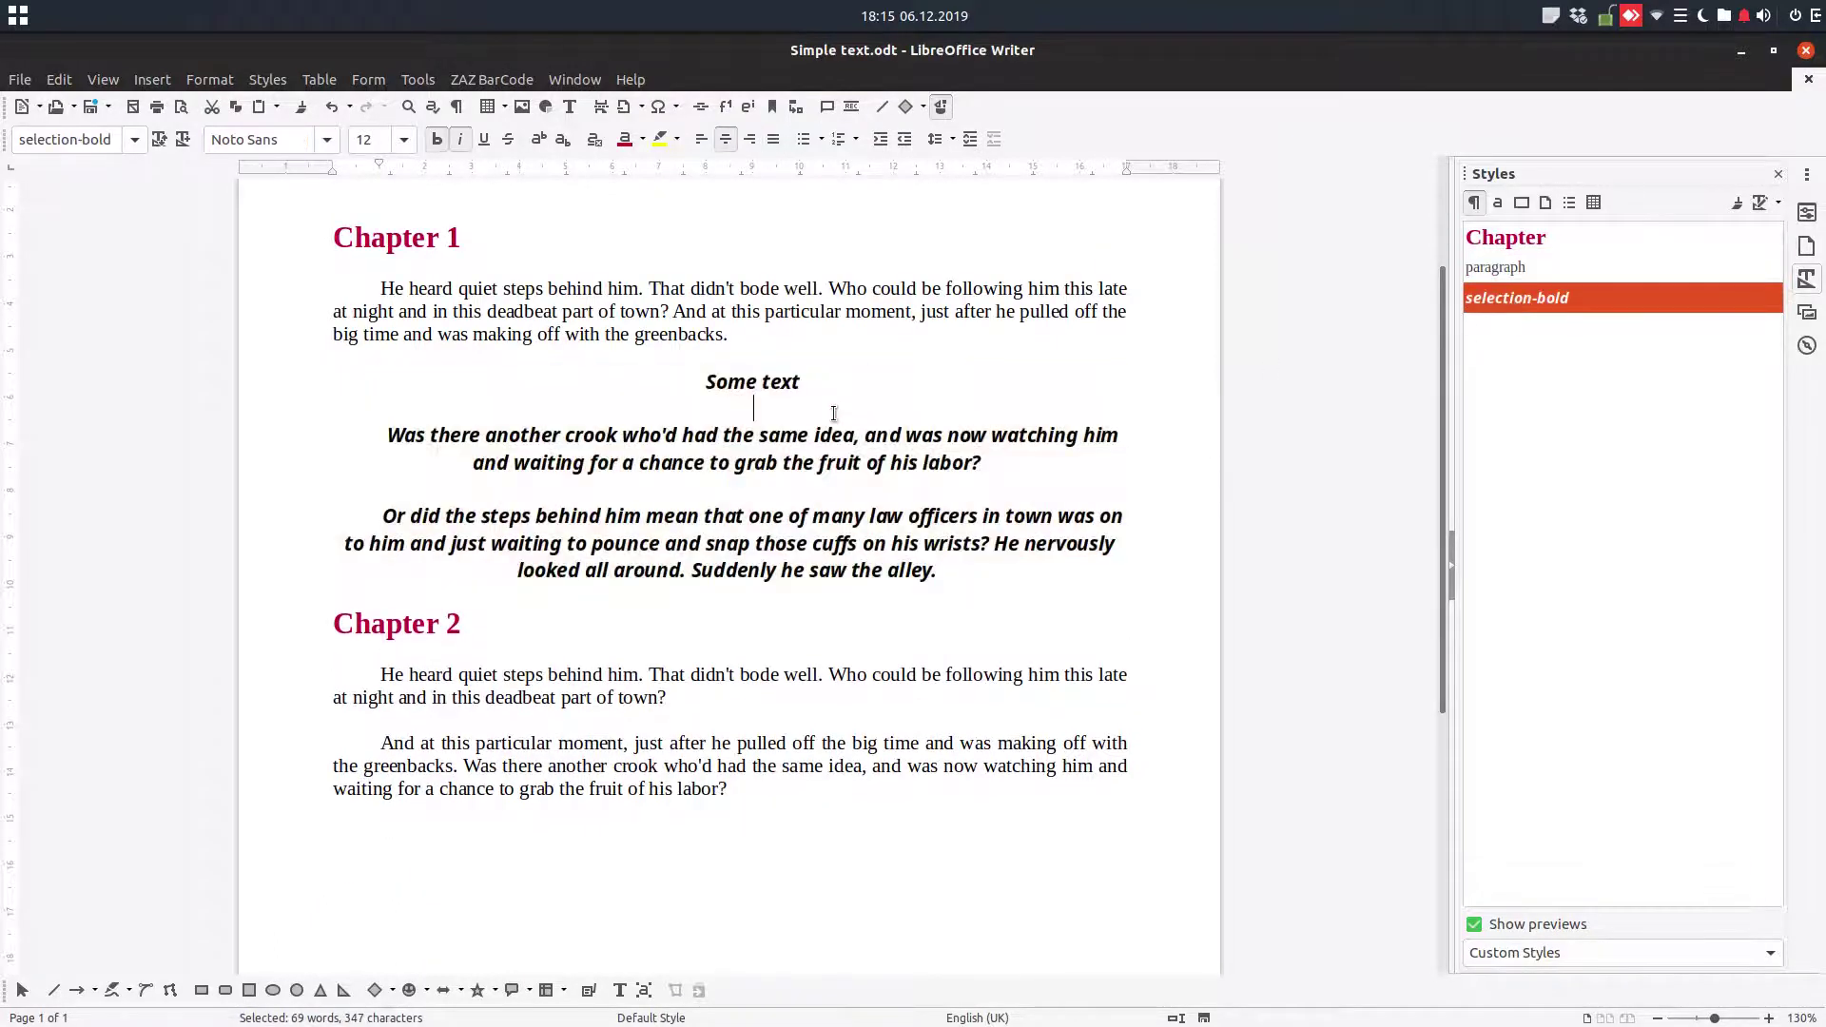
- Select the three paragraphs from Some text through 'alley.' and return them to paragraph style
left_click(958, 561)
left_click_drag(959, 560, 703, 381)
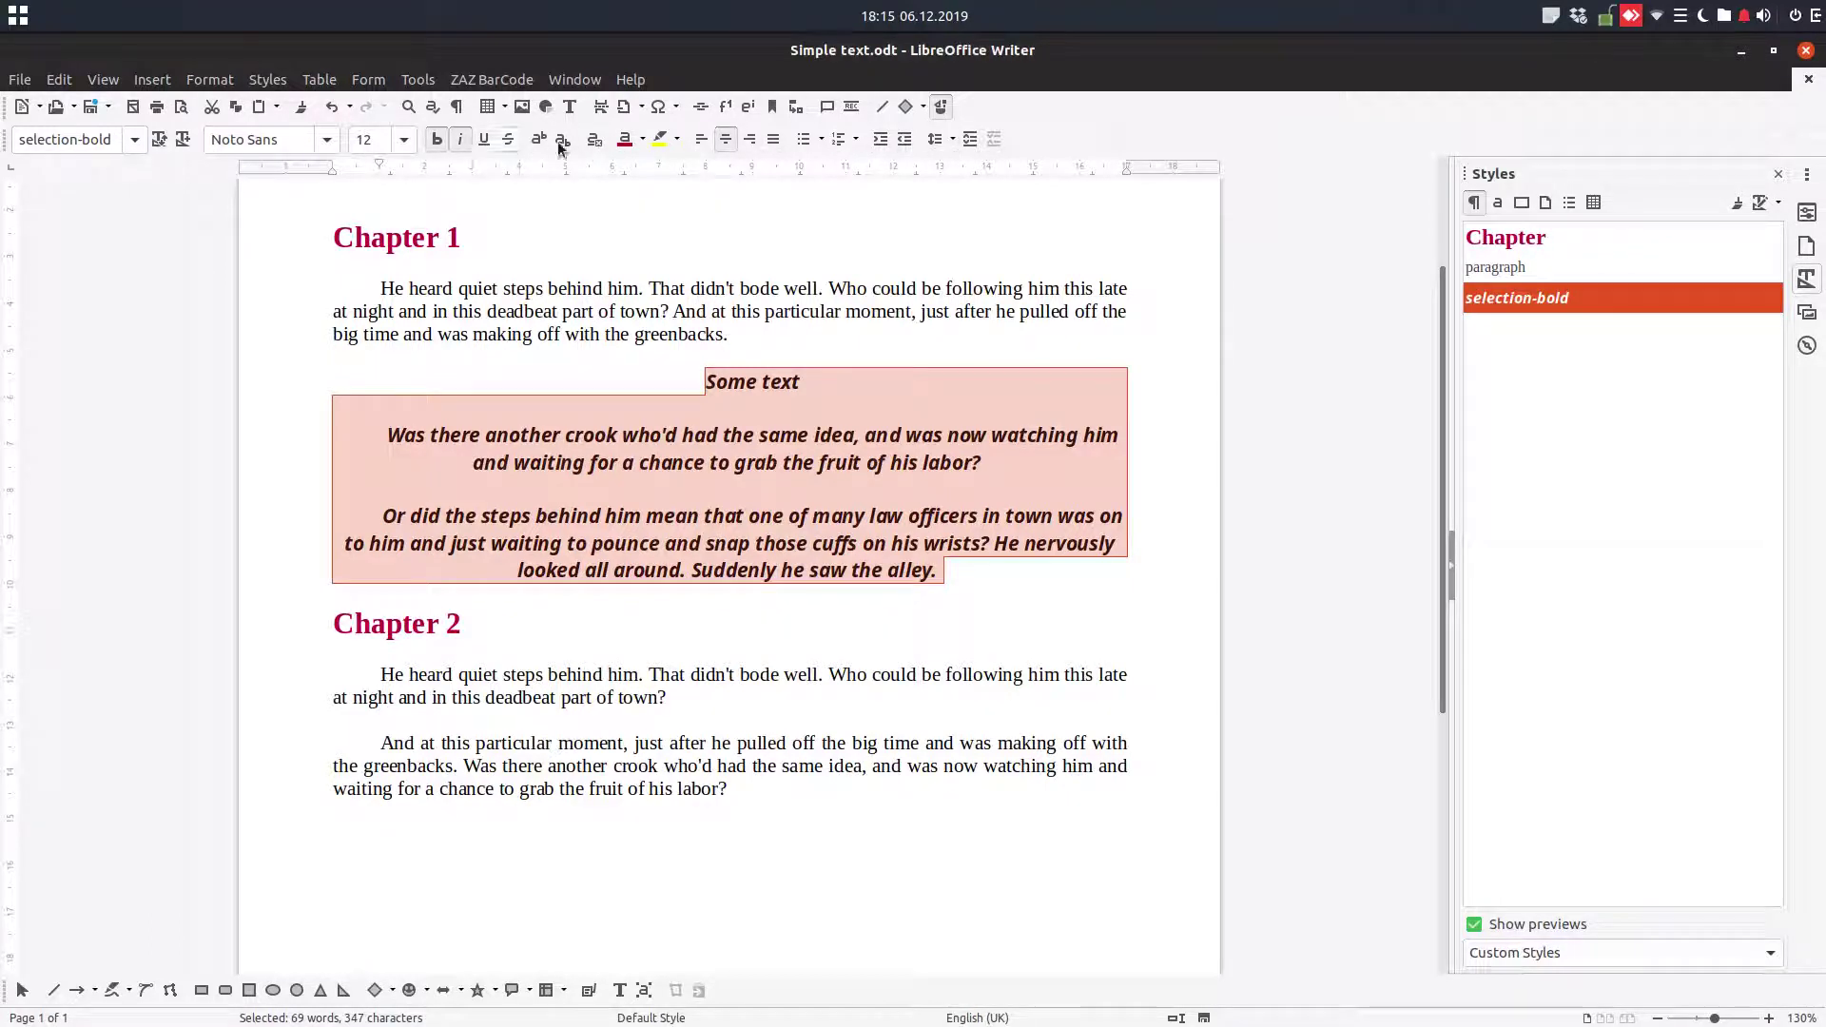
double_click(1531, 268)
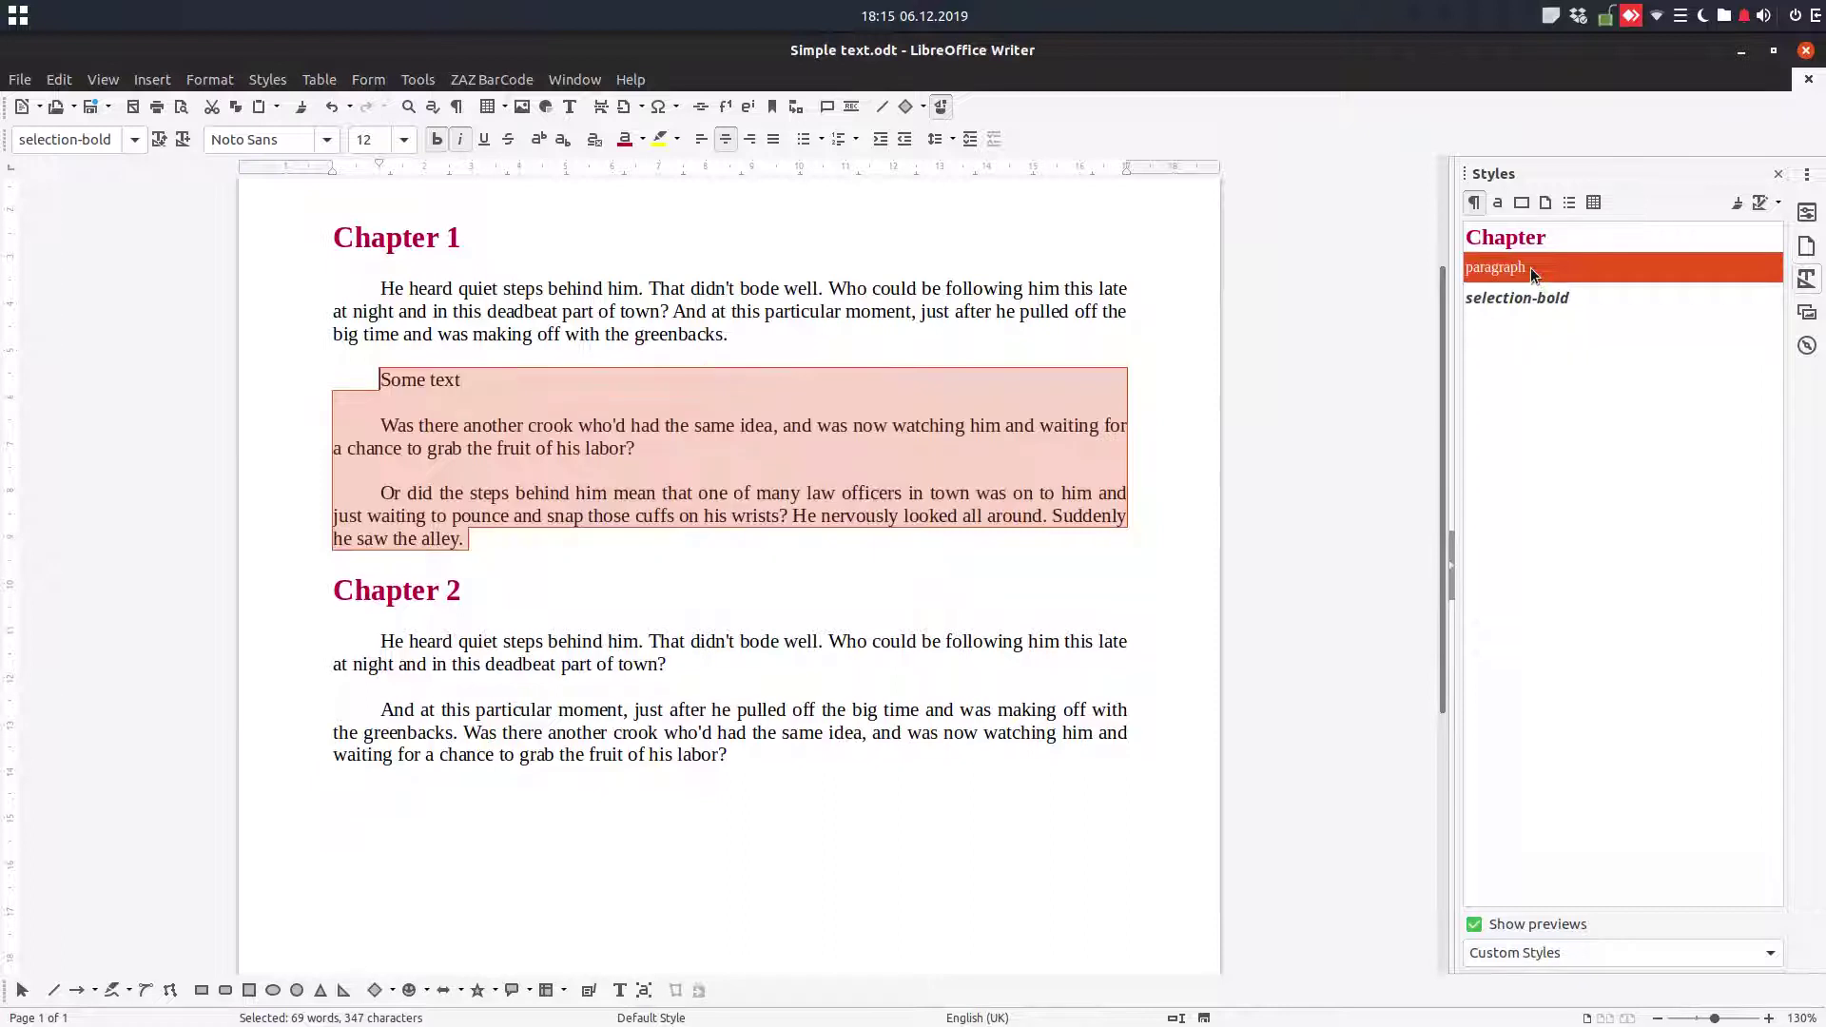
double_click(1529, 291)
left_click(1520, 267)
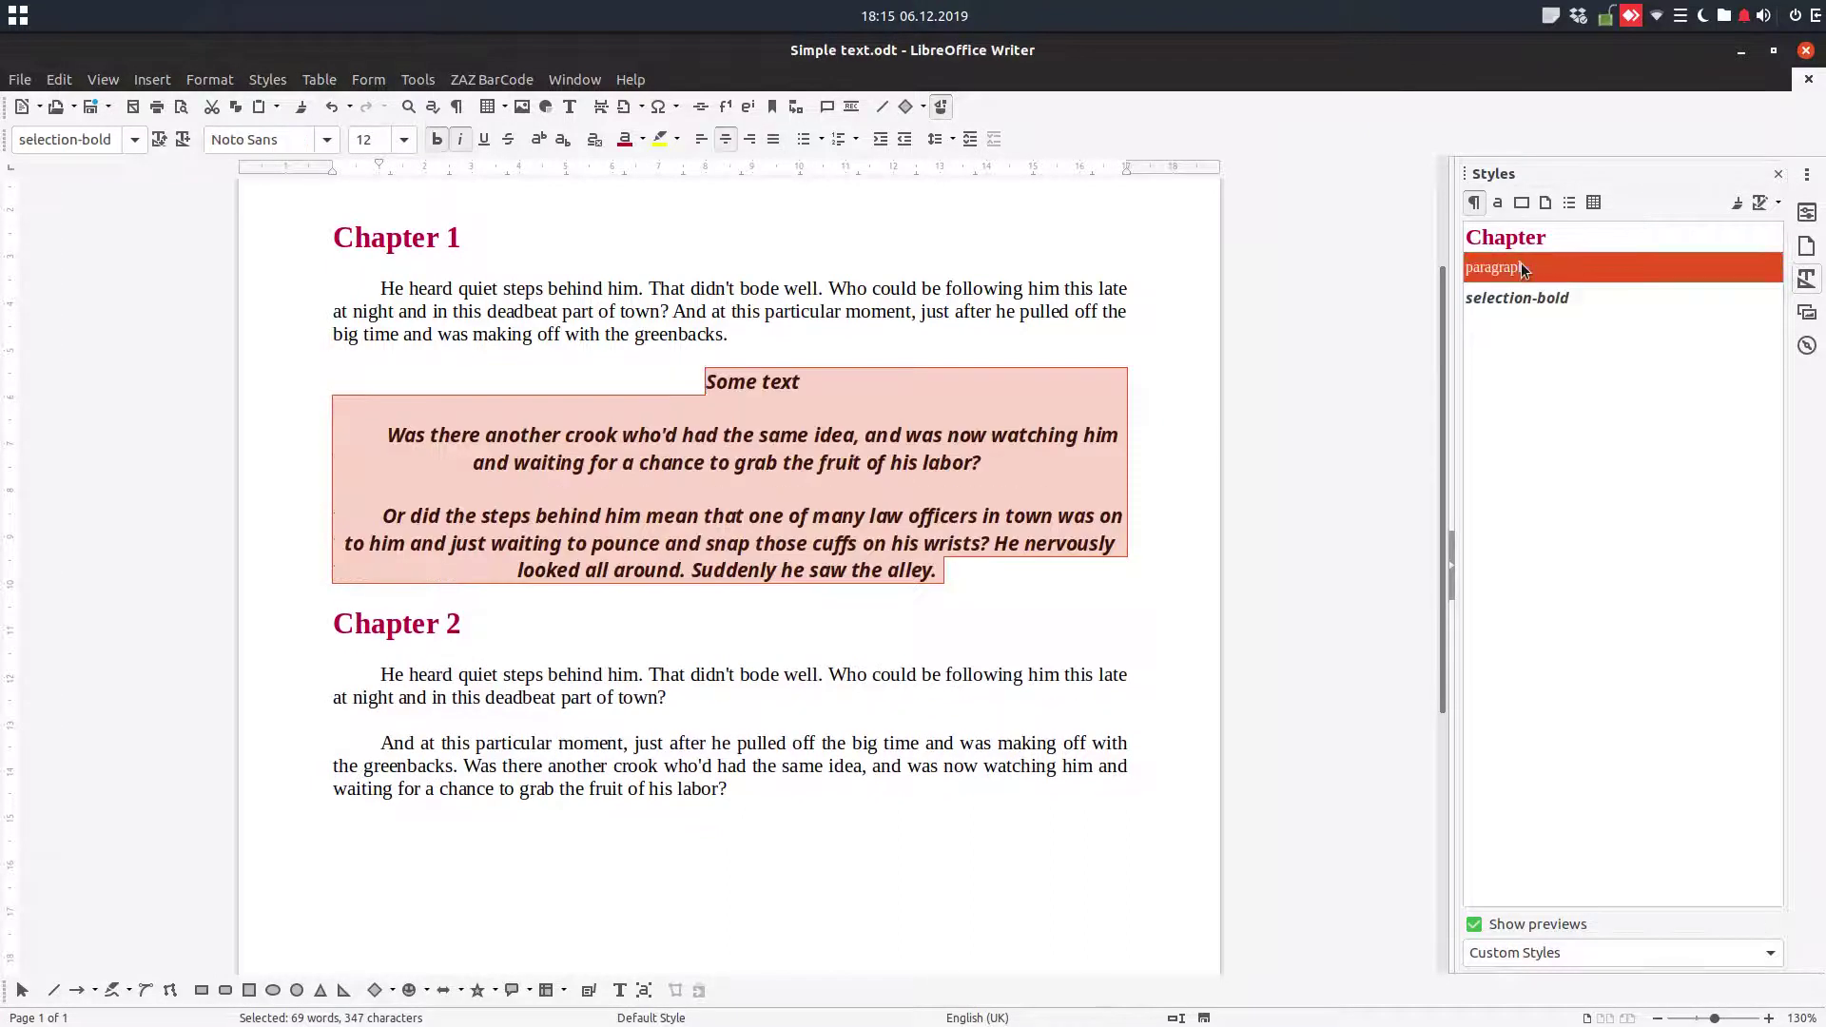
double_click(1520, 263)
left_click(1022, 395)
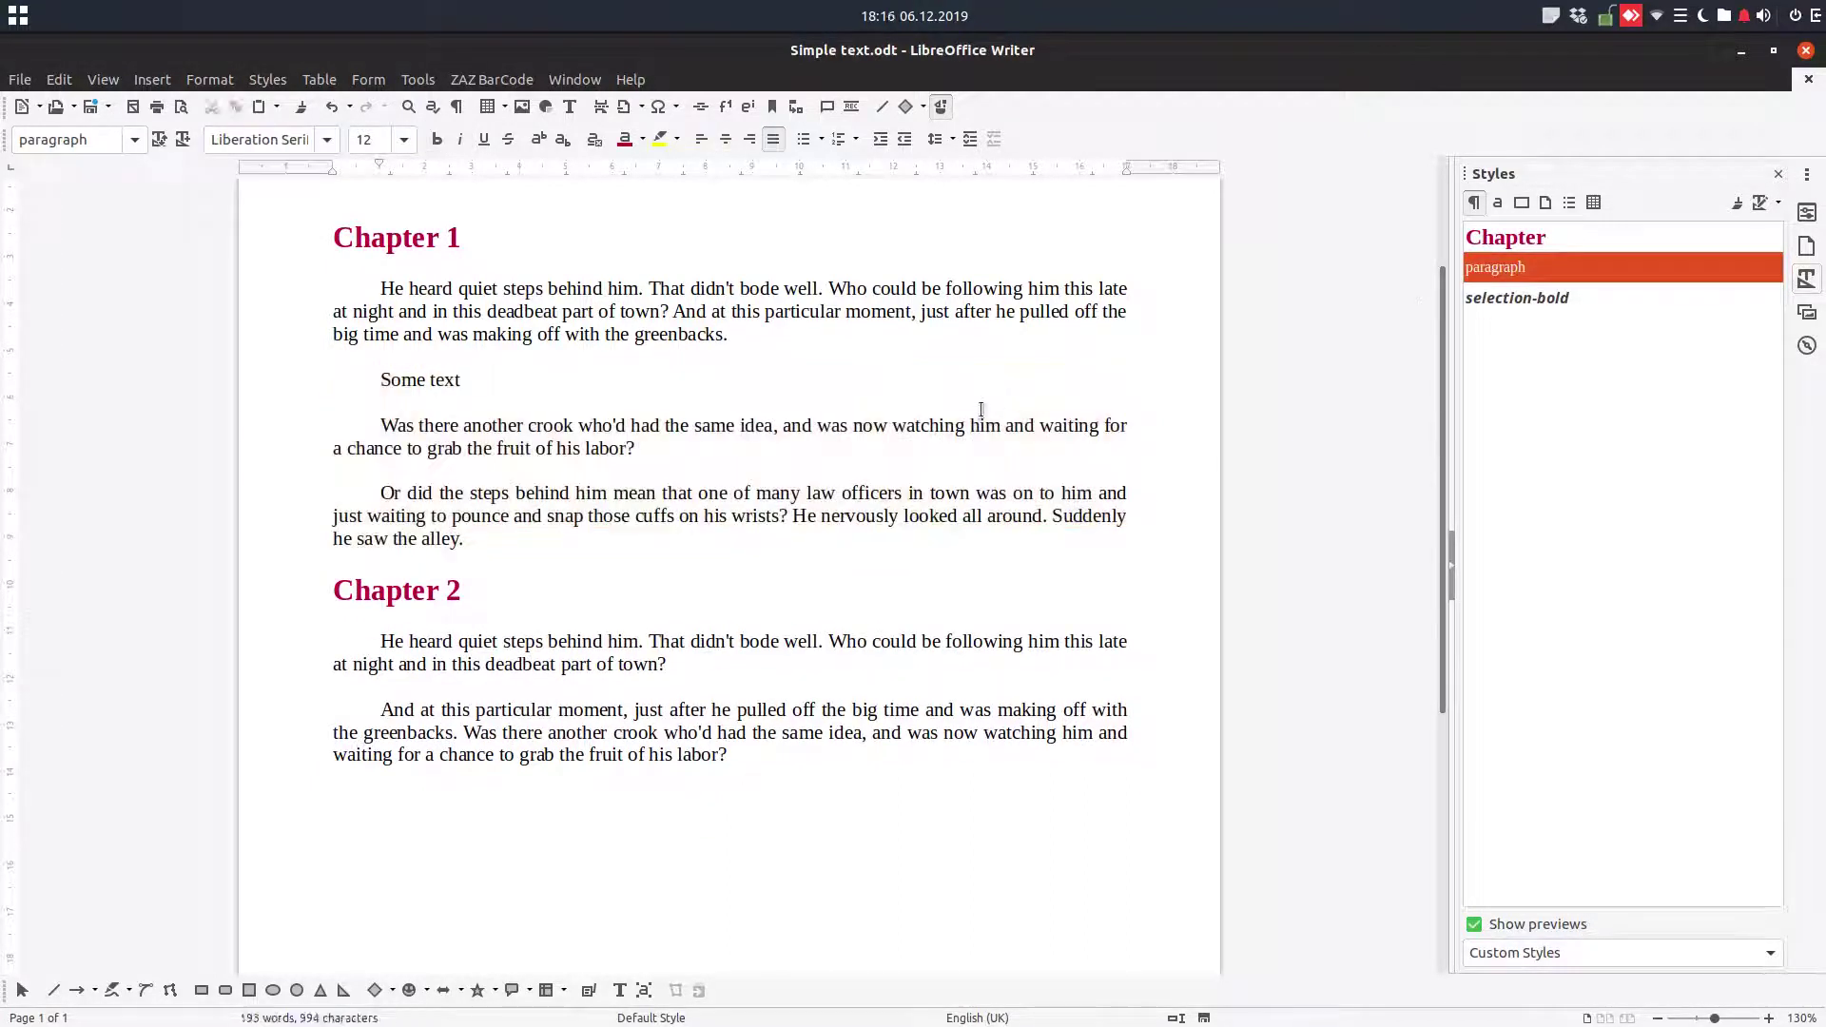
- Turn previews off, try the Hierarchical filter, then choose All Styles and re-enable Show previews
left_click(1518, 922)
left_click(1518, 228)
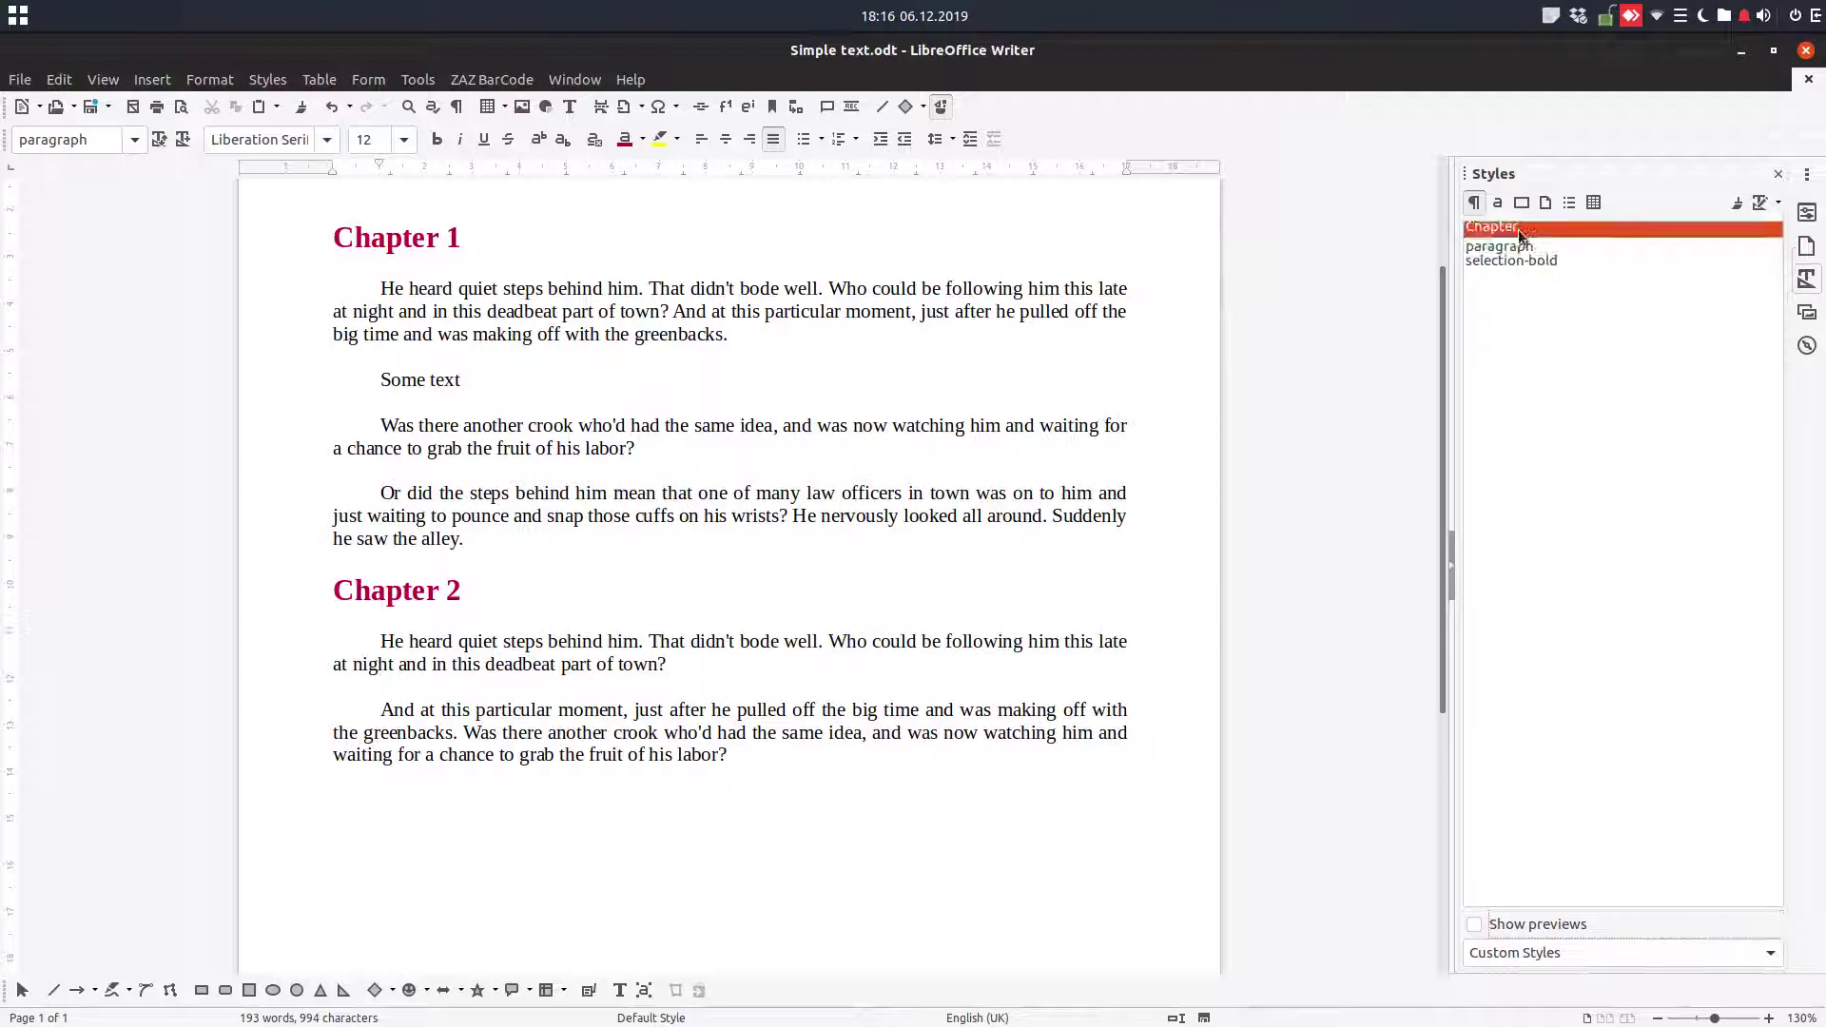
left_click(1543, 941)
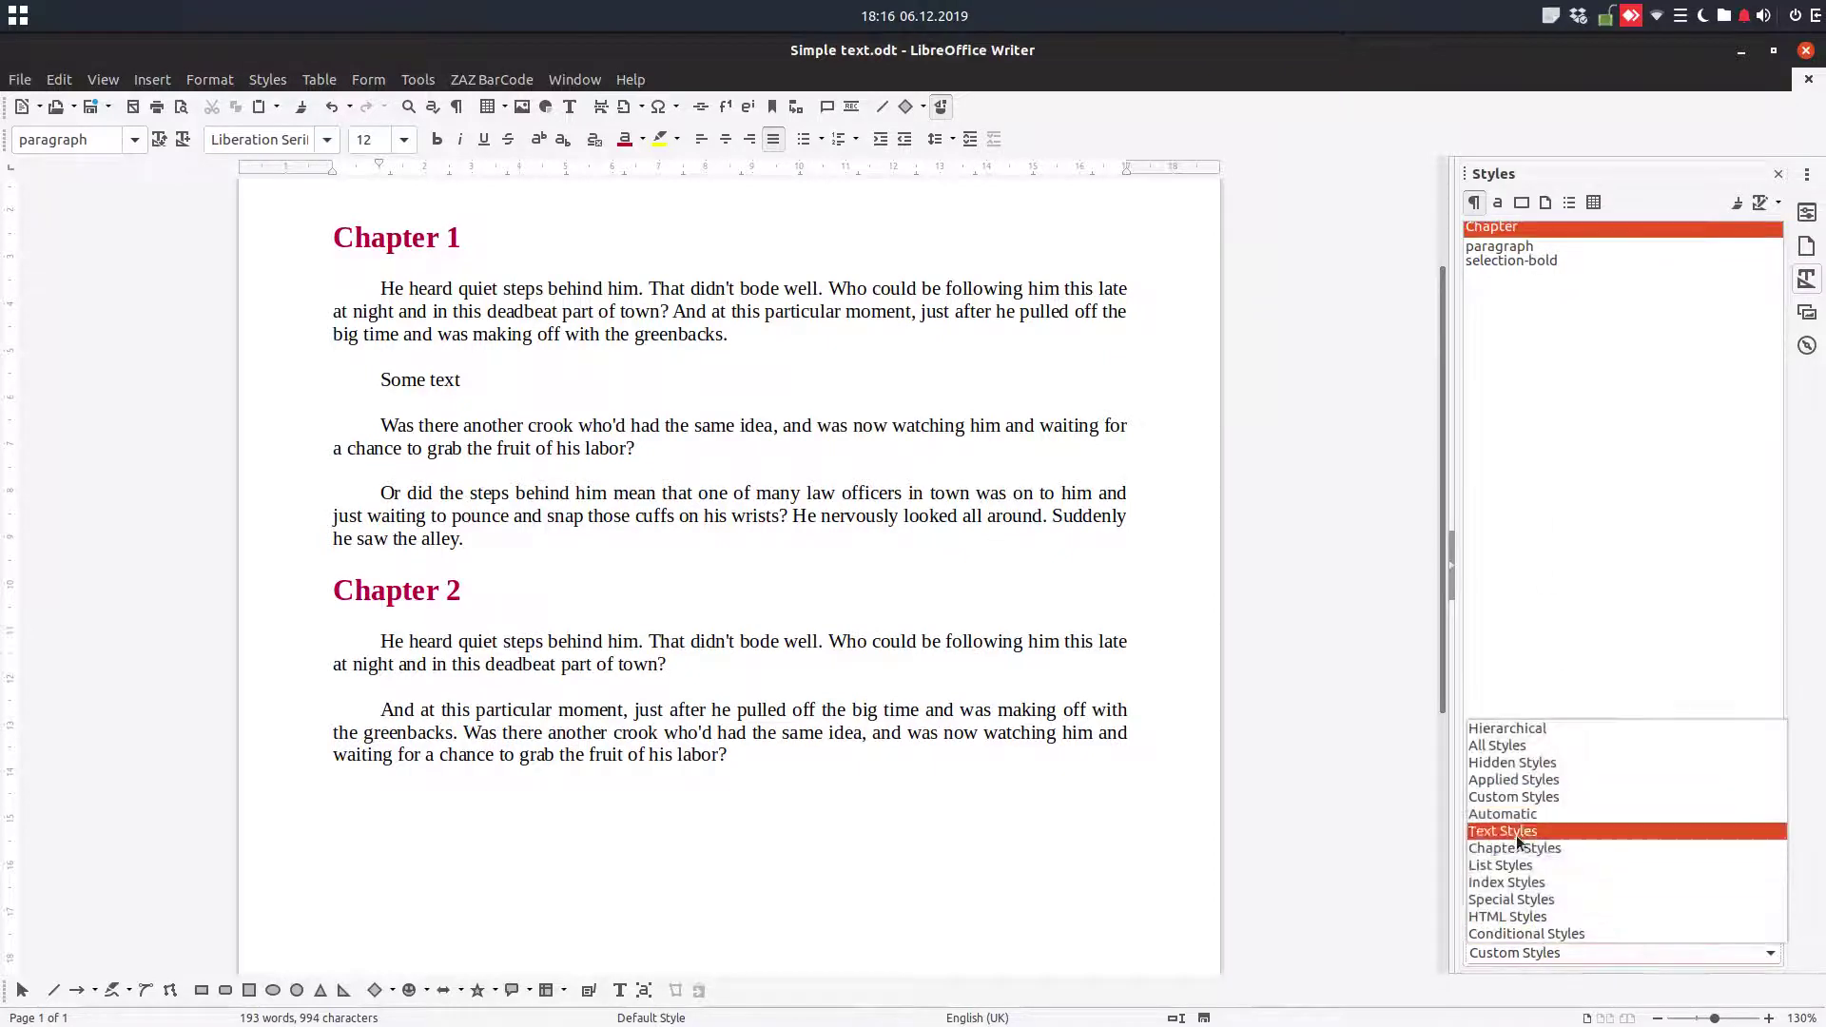
left_click(1511, 756)
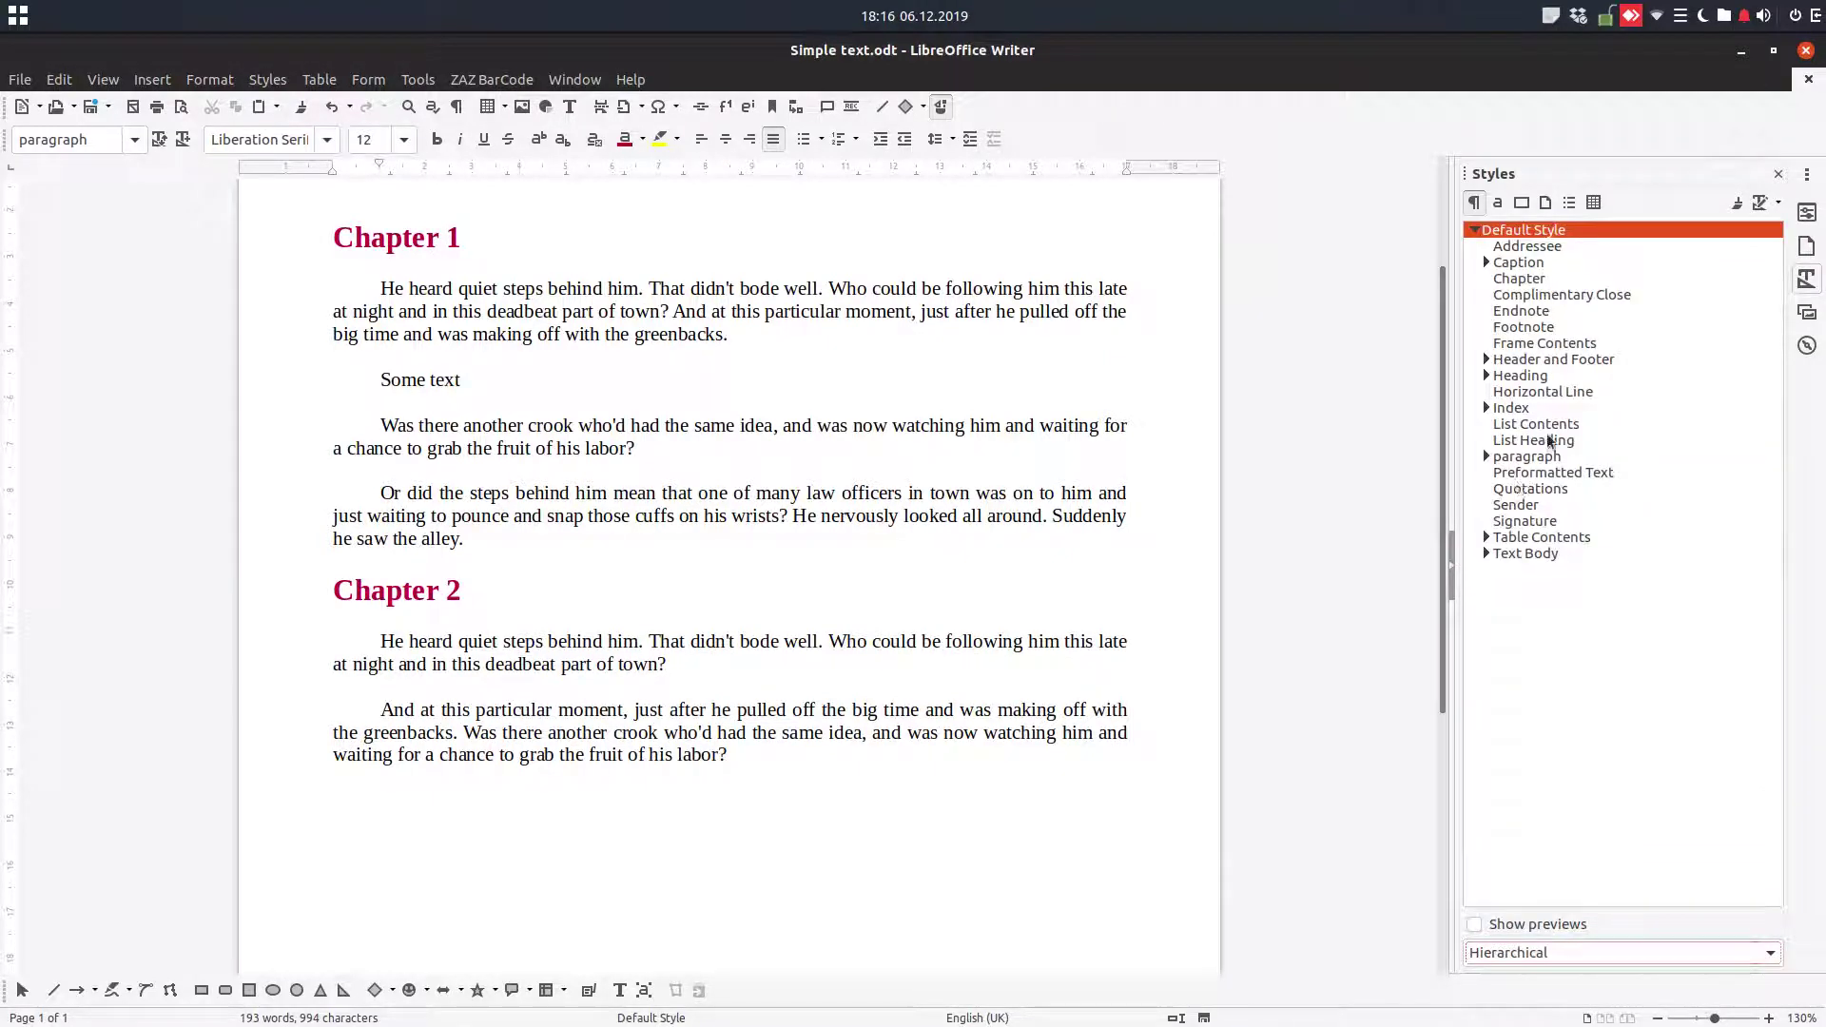
left_click(1545, 954)
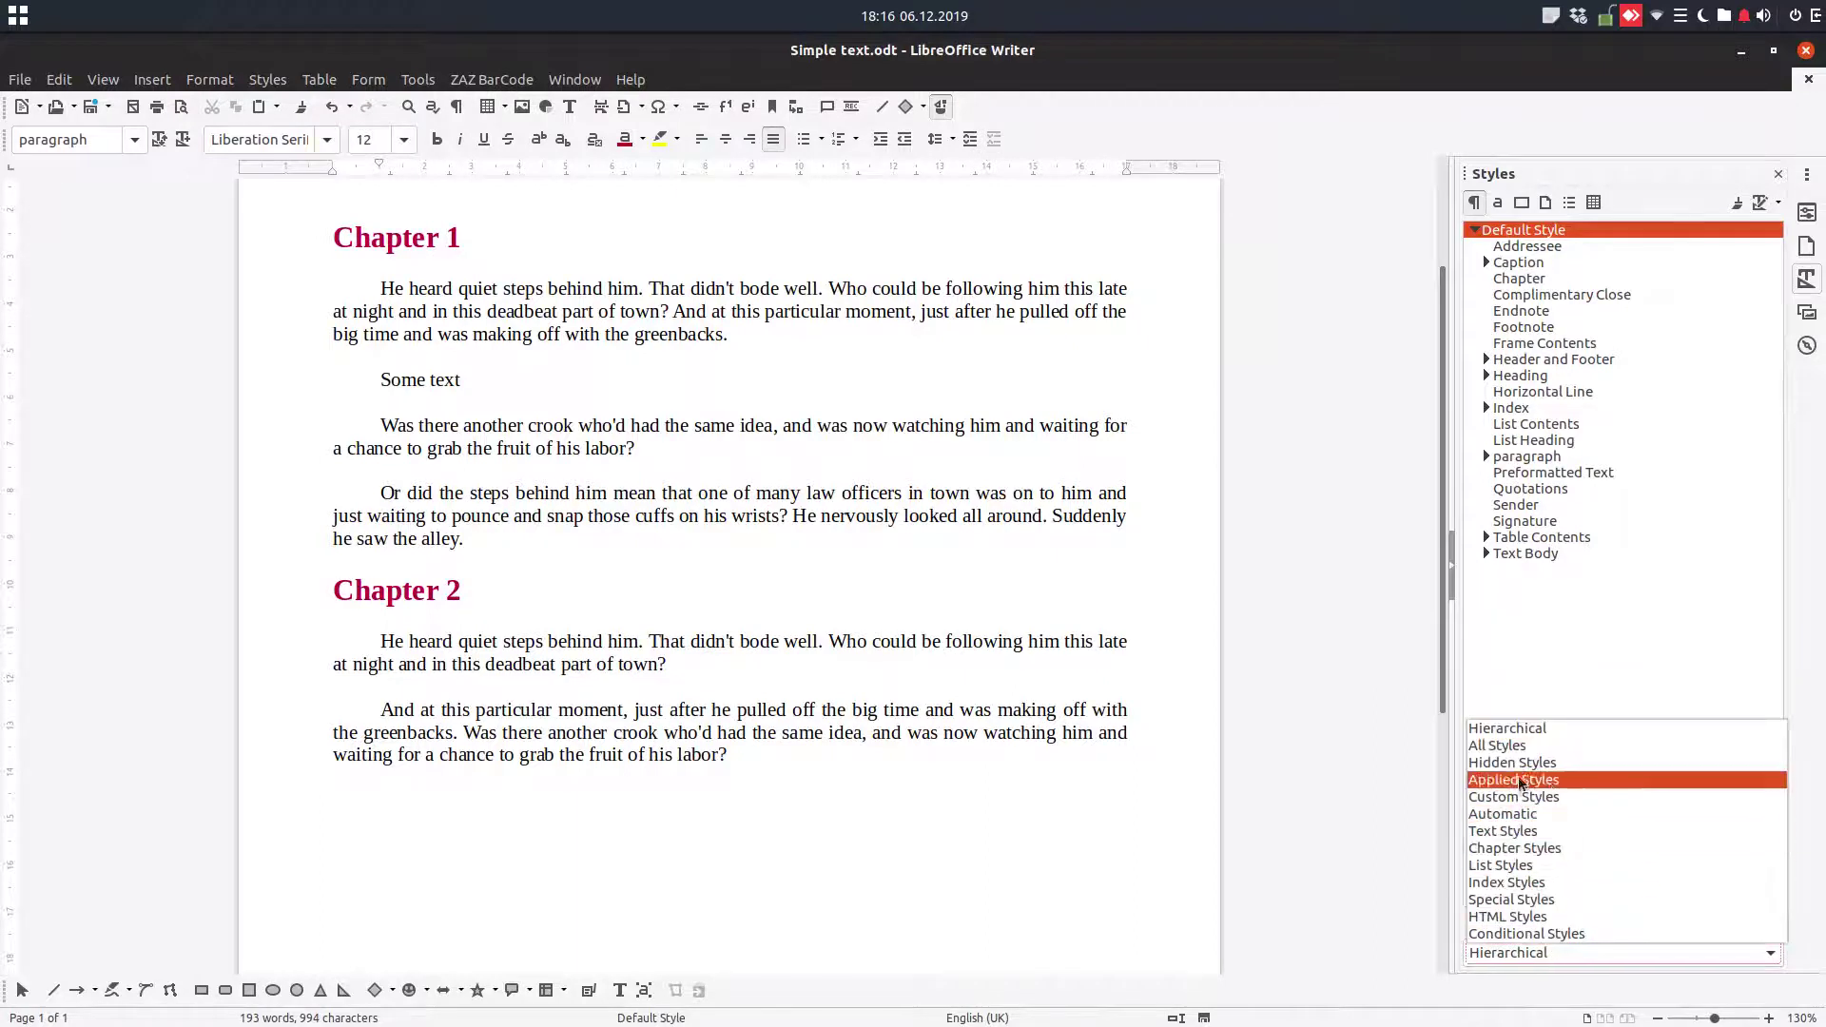
left_click(1519, 757)
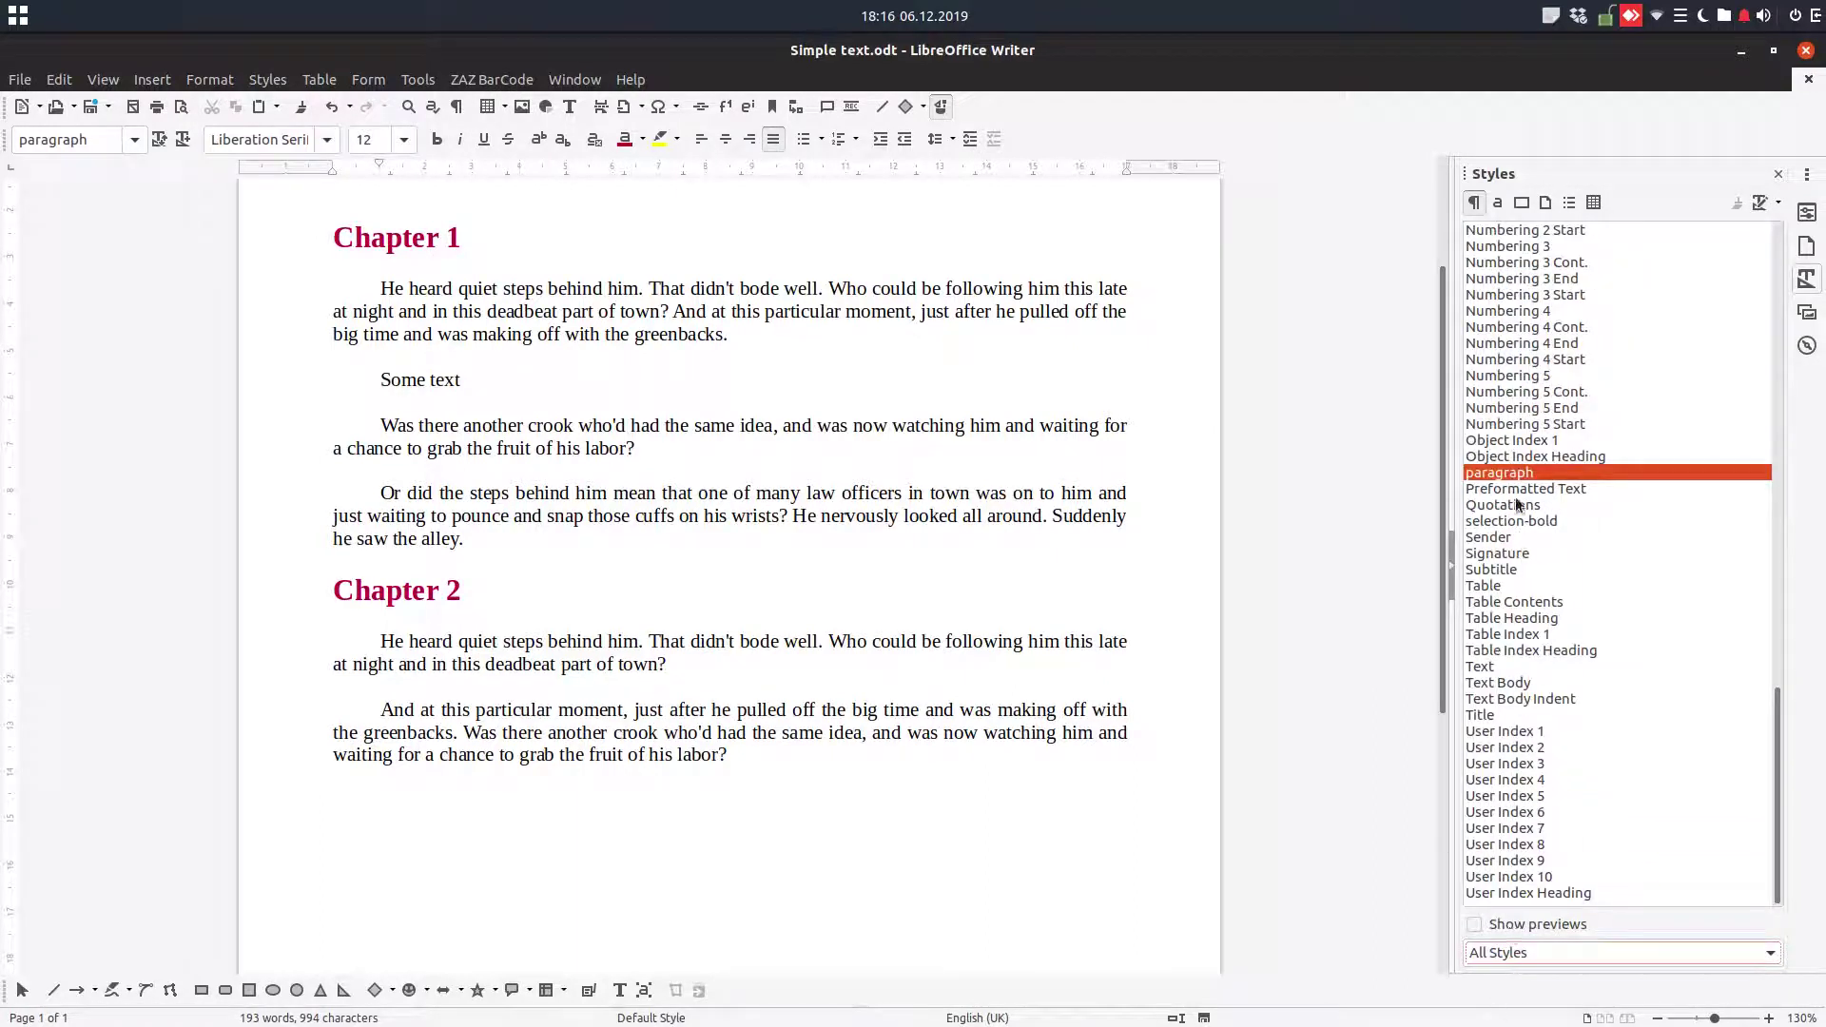
left_click(1516, 919)
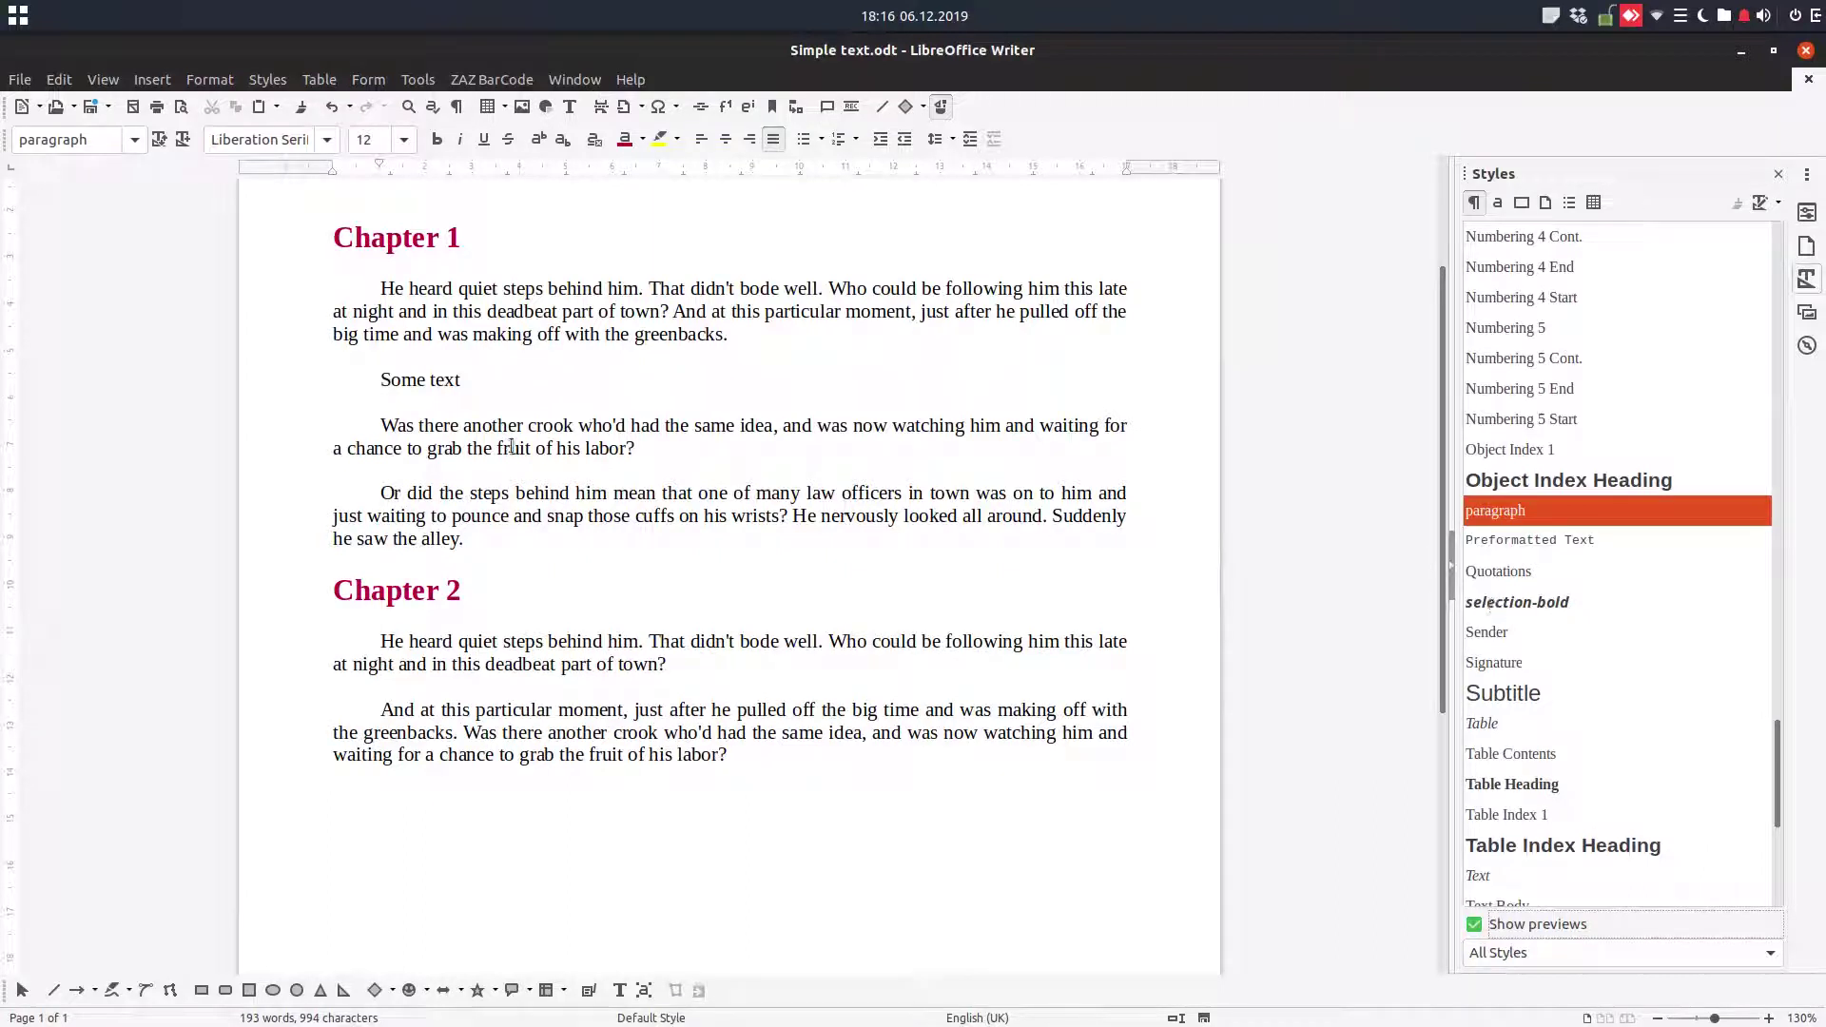
- Apply selection-bold to the 'Was there another crook' paragraph, then filter the style list to Hidden Styles
triple_click(367, 419)
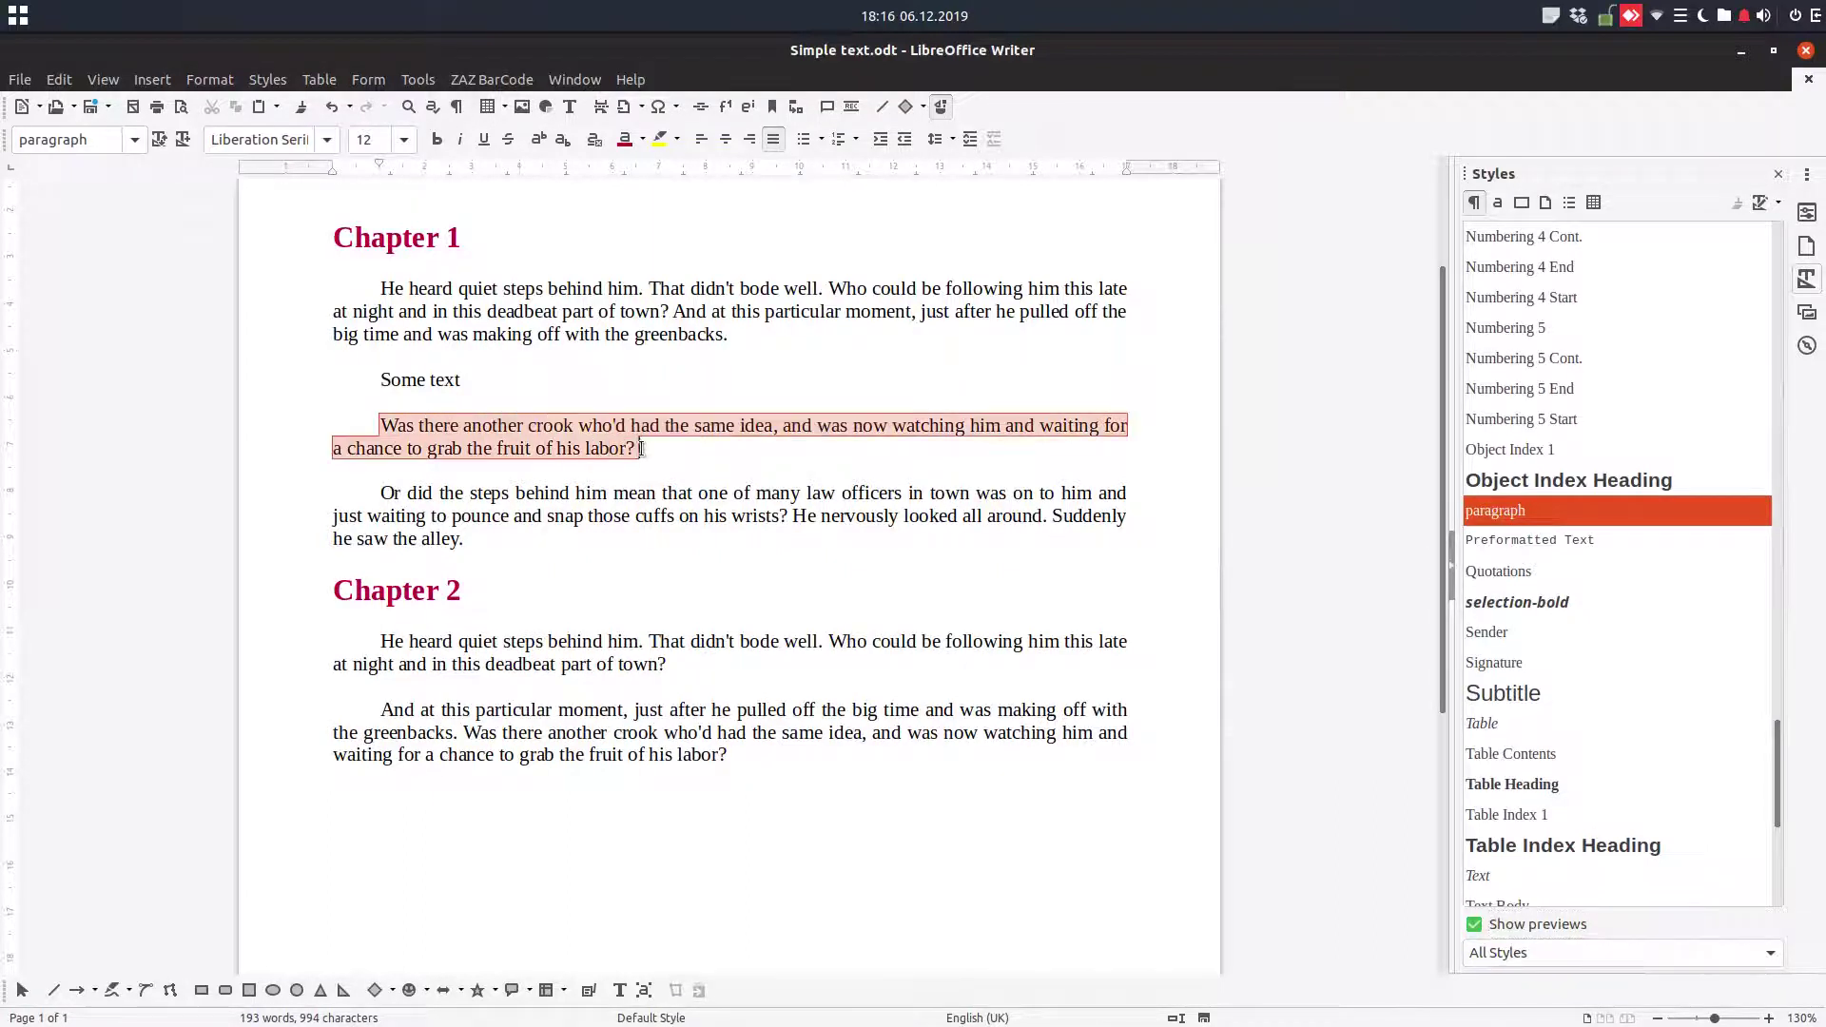
double_click(1497, 603)
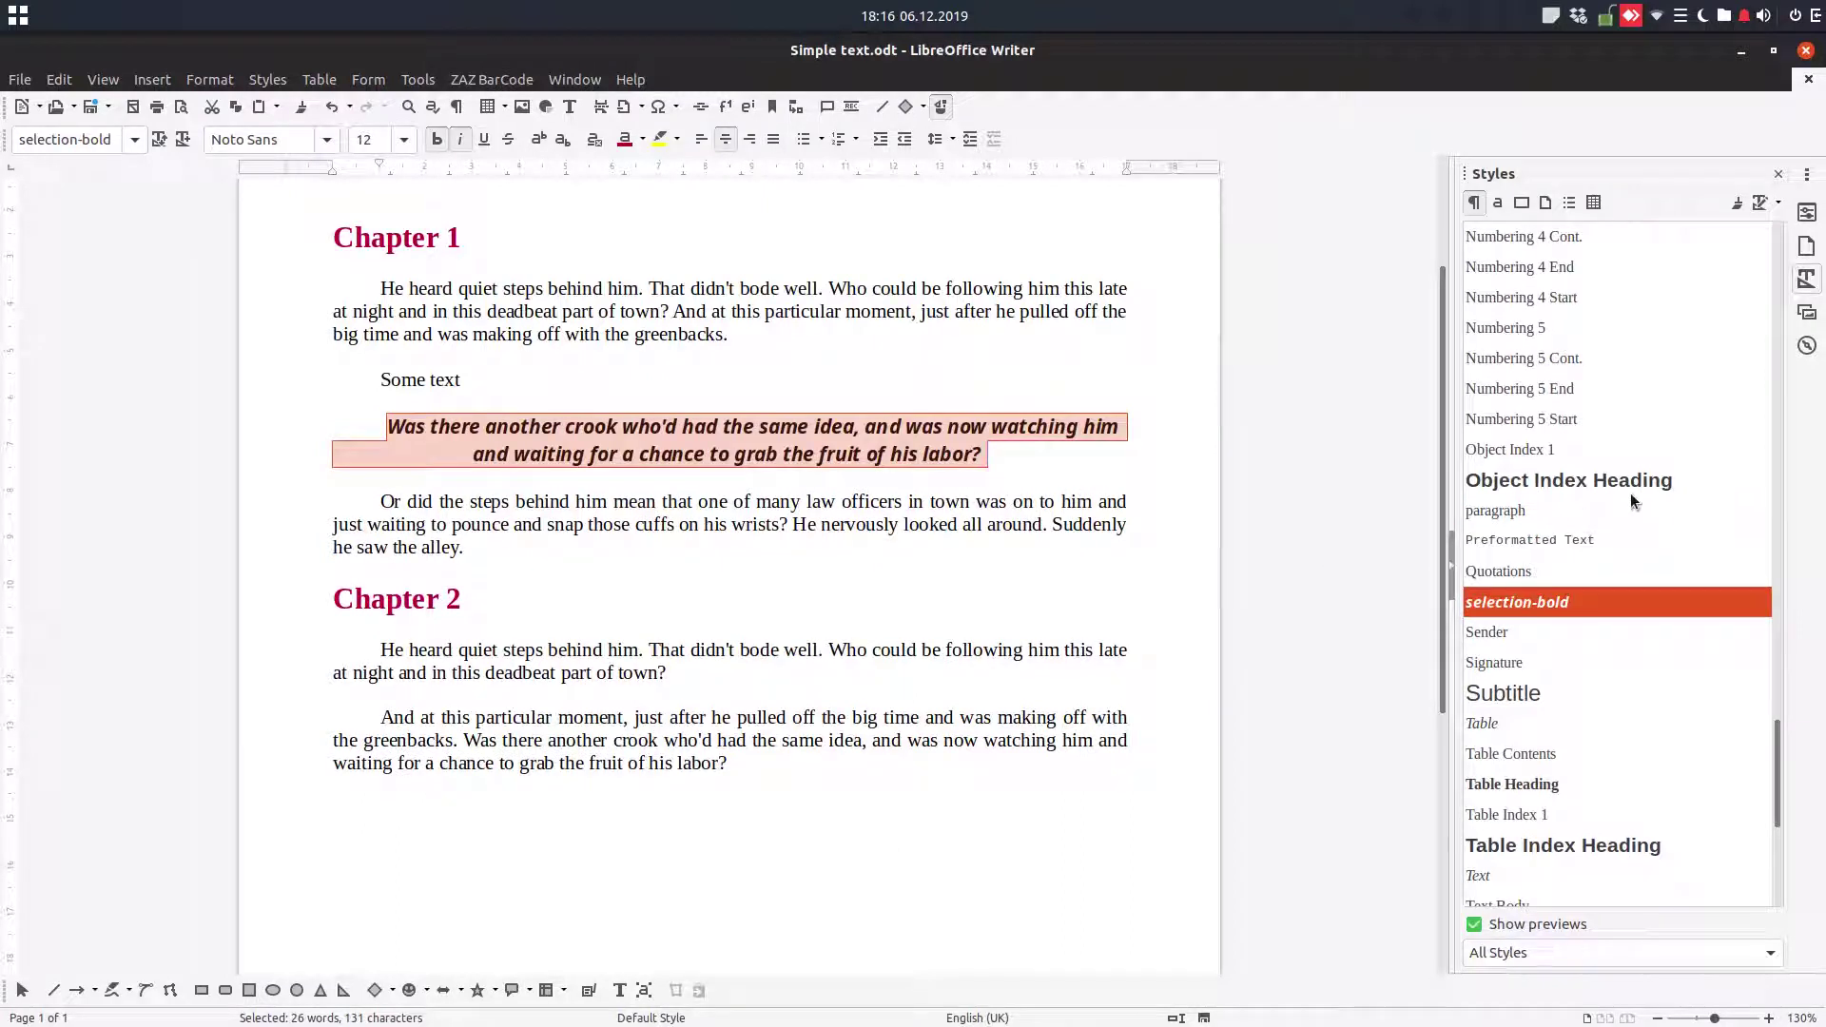
left_click(1525, 950)
left_click(1554, 762)
left_click(1562, 949)
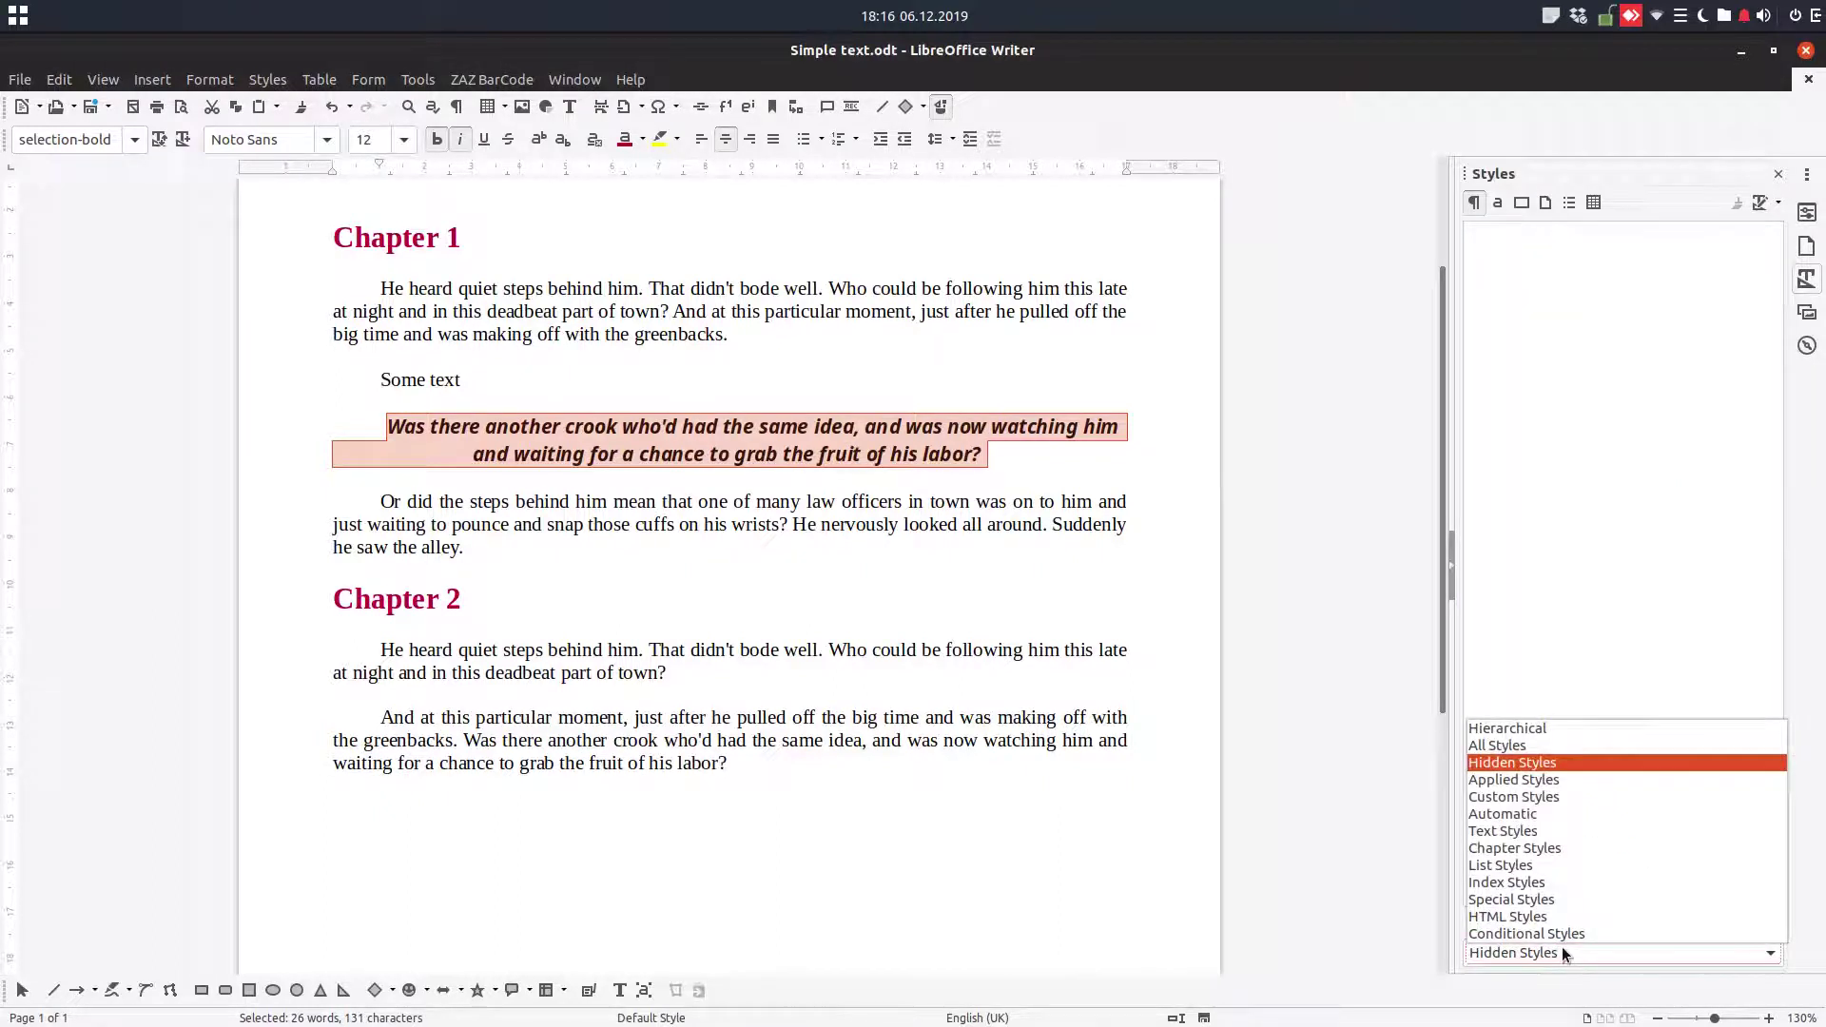
- Under All Styles, select every style except selection-bold and Chapter
left_click(1520, 745)
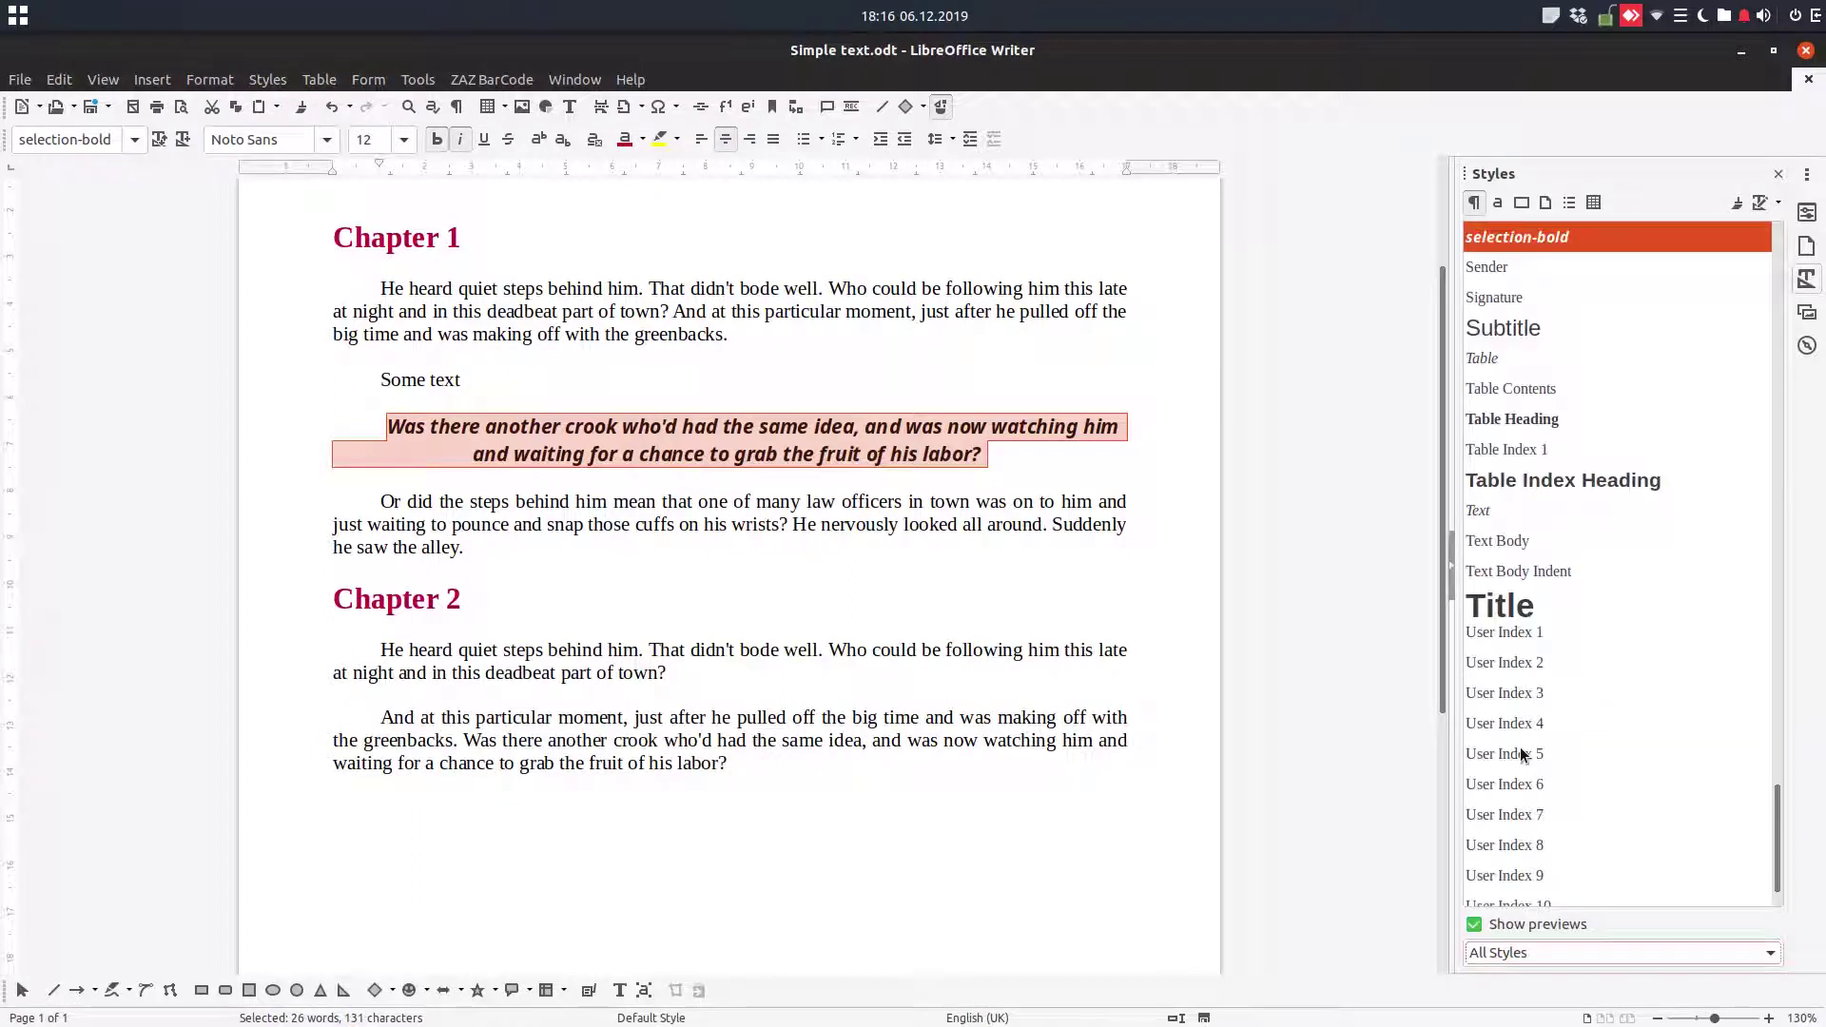
left_click(1520, 753)
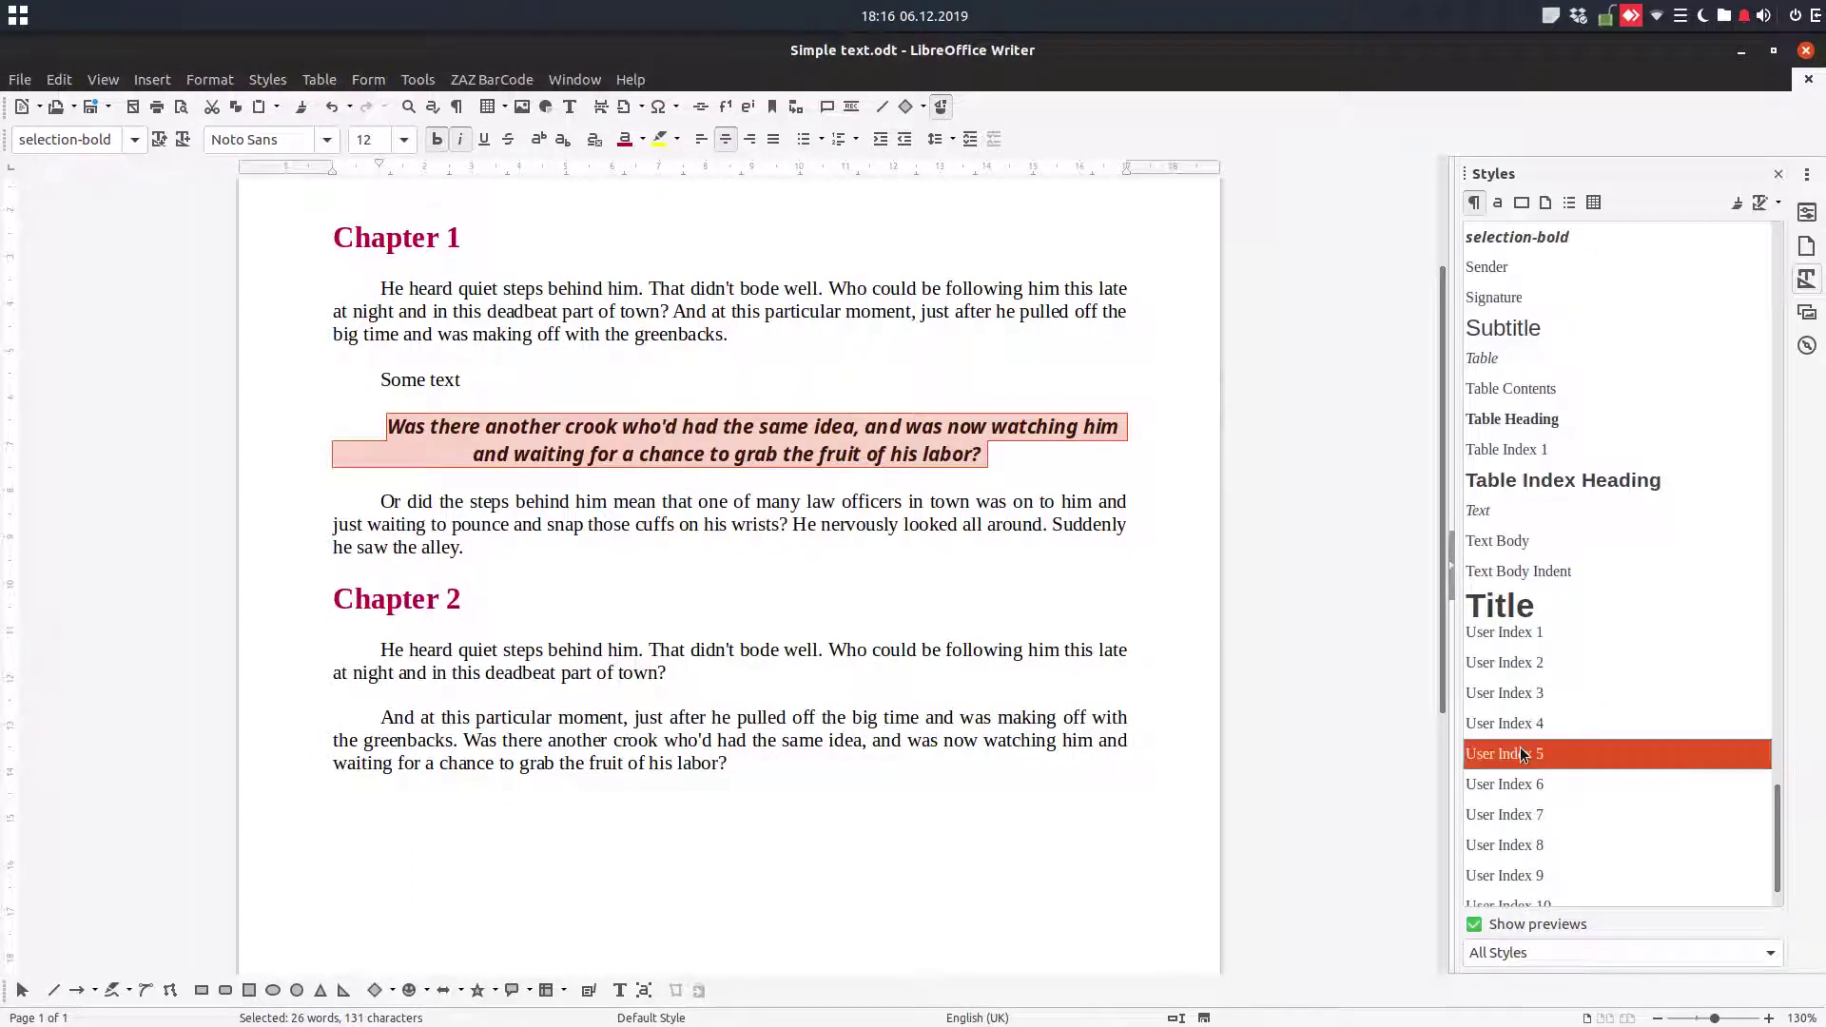
key("ctrl+a")
left_click(1550, 236, "ctrl")
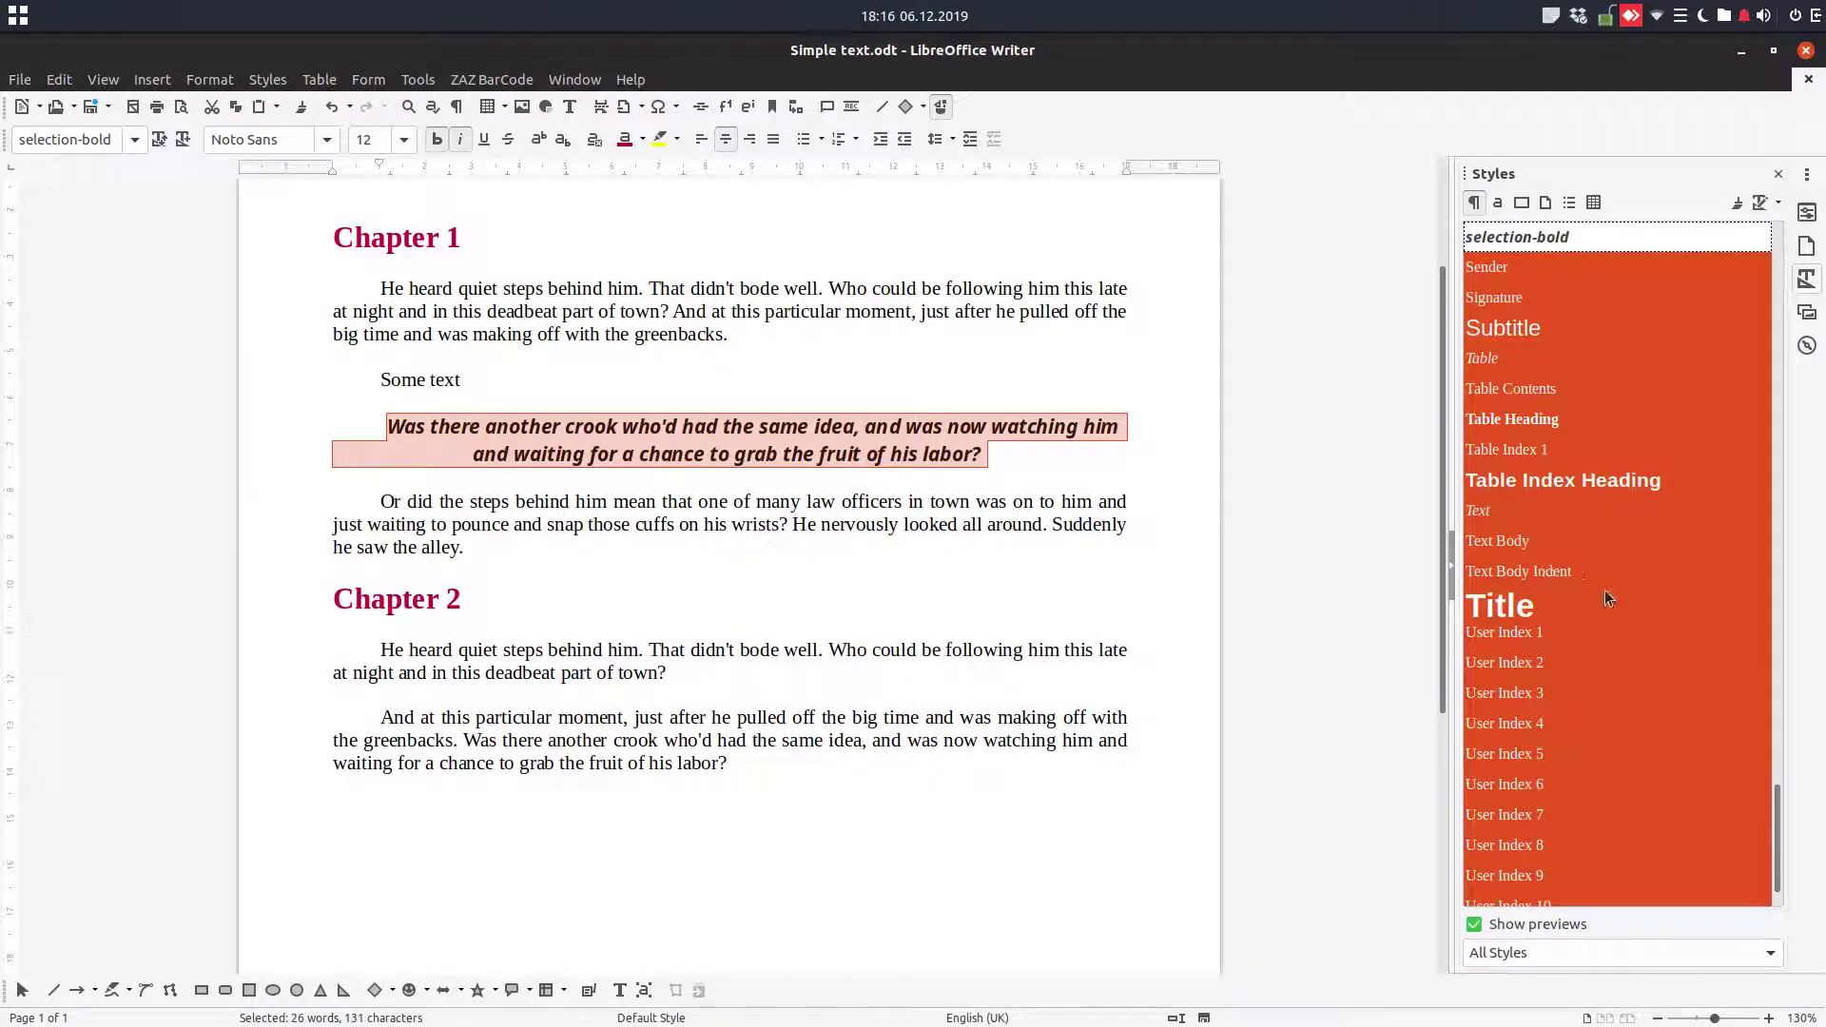
scroll(1674, 647, "up", 5)
scroll(1674, 647, "up", 20)
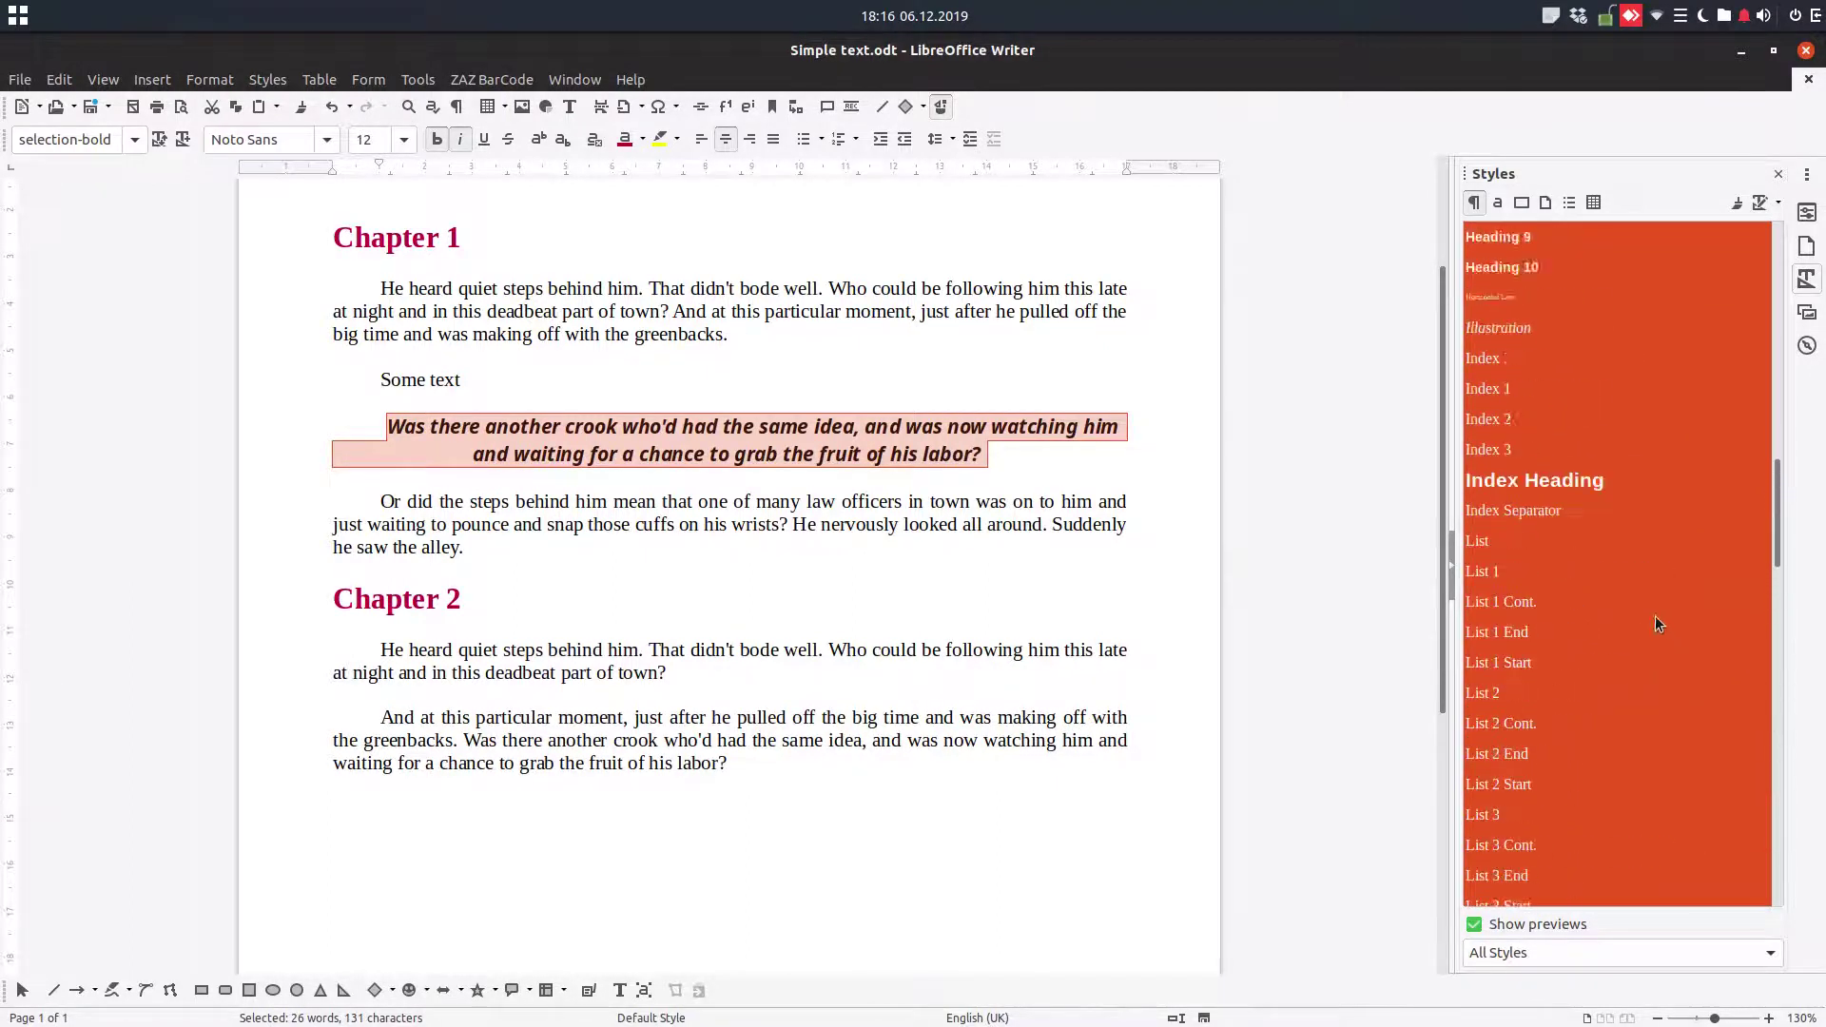
left_click(1571, 364, "ctrl")
left_click(1566, 370, "ctrl")
left_click(1567, 368, "ctrl")
- Also exclude paragraph and Default Style from the selection, then hide all remaining selected styles
scroll(1577, 456, "down", 9)
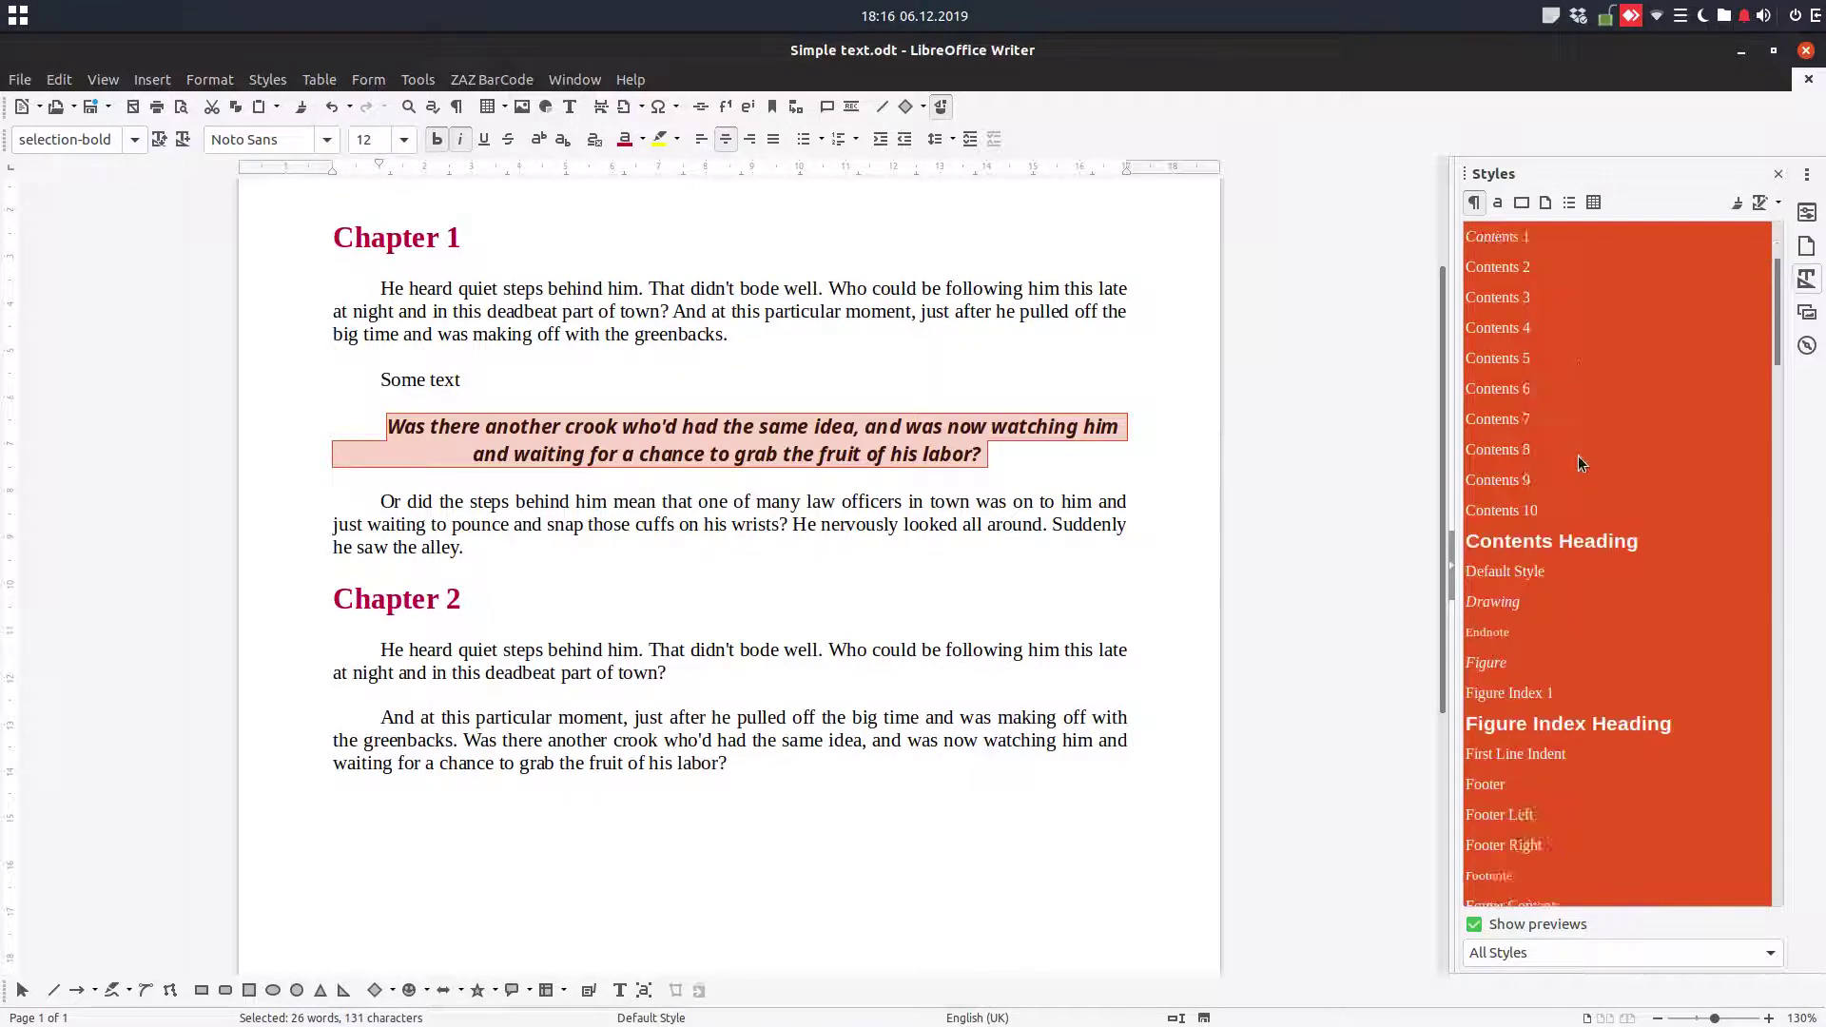
scroll(1576, 480, "down", 10)
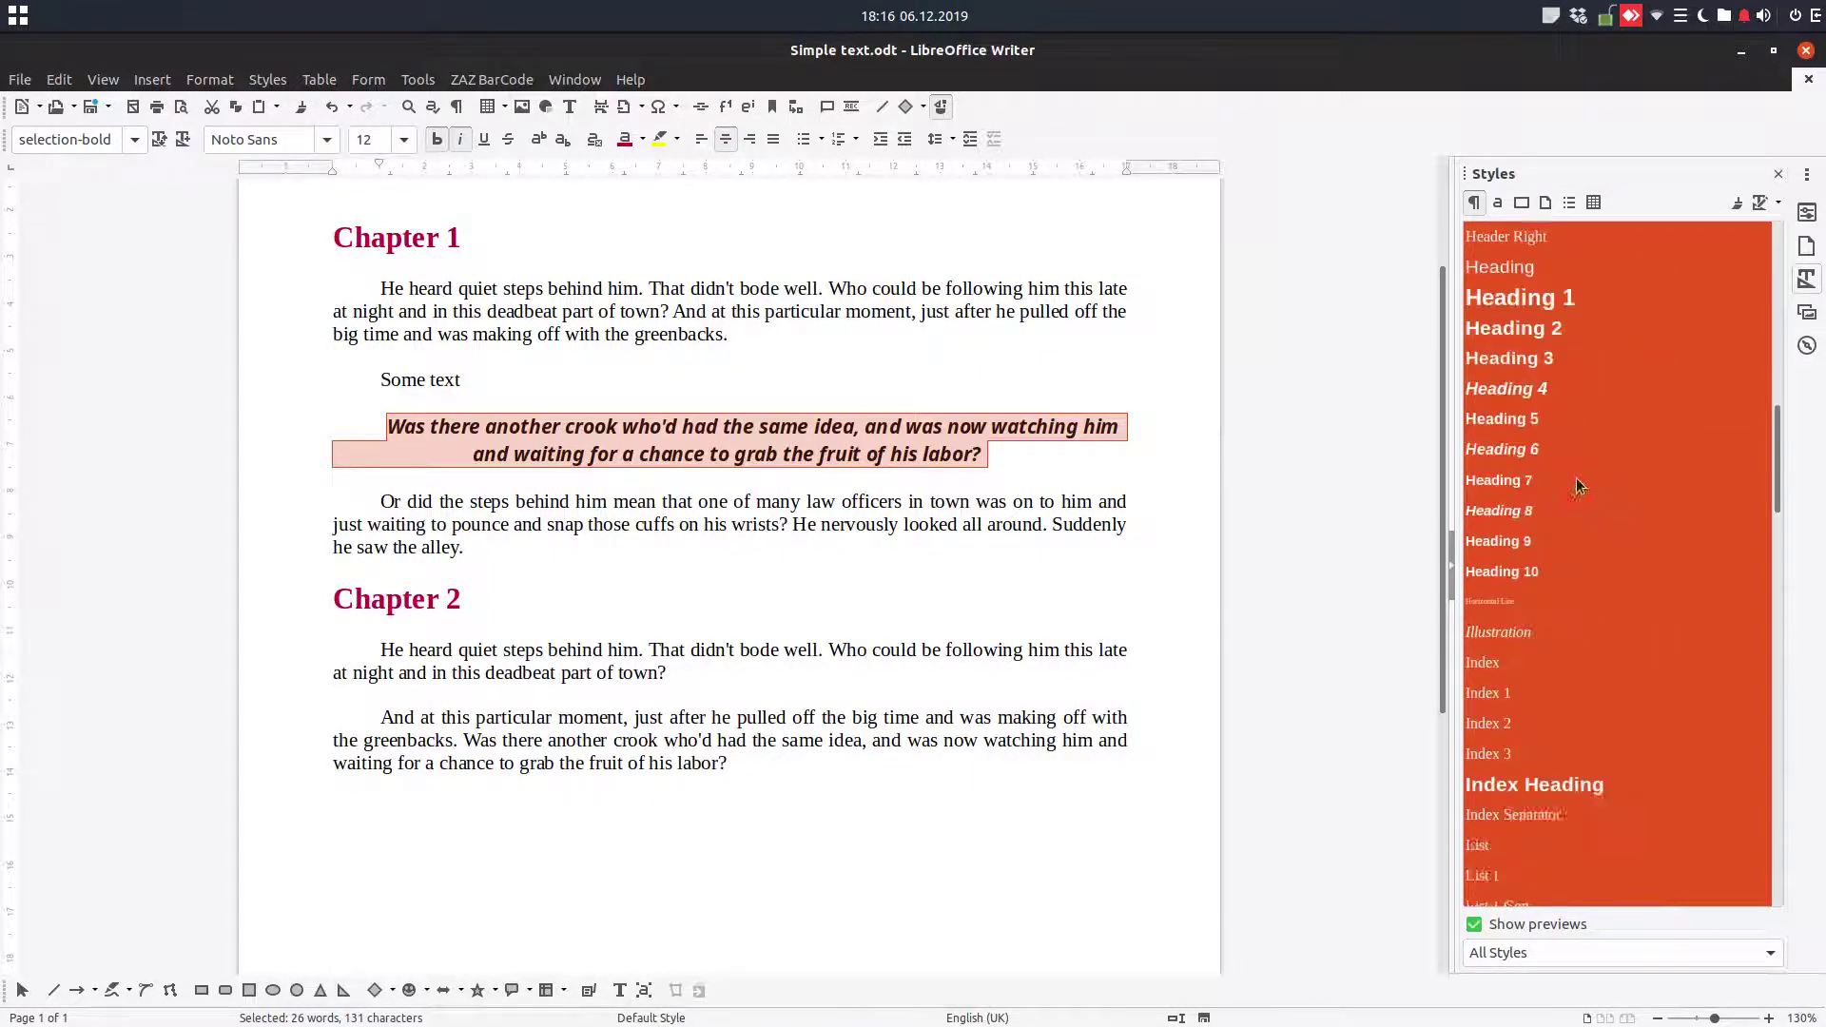
scroll(1577, 481, "down", 10)
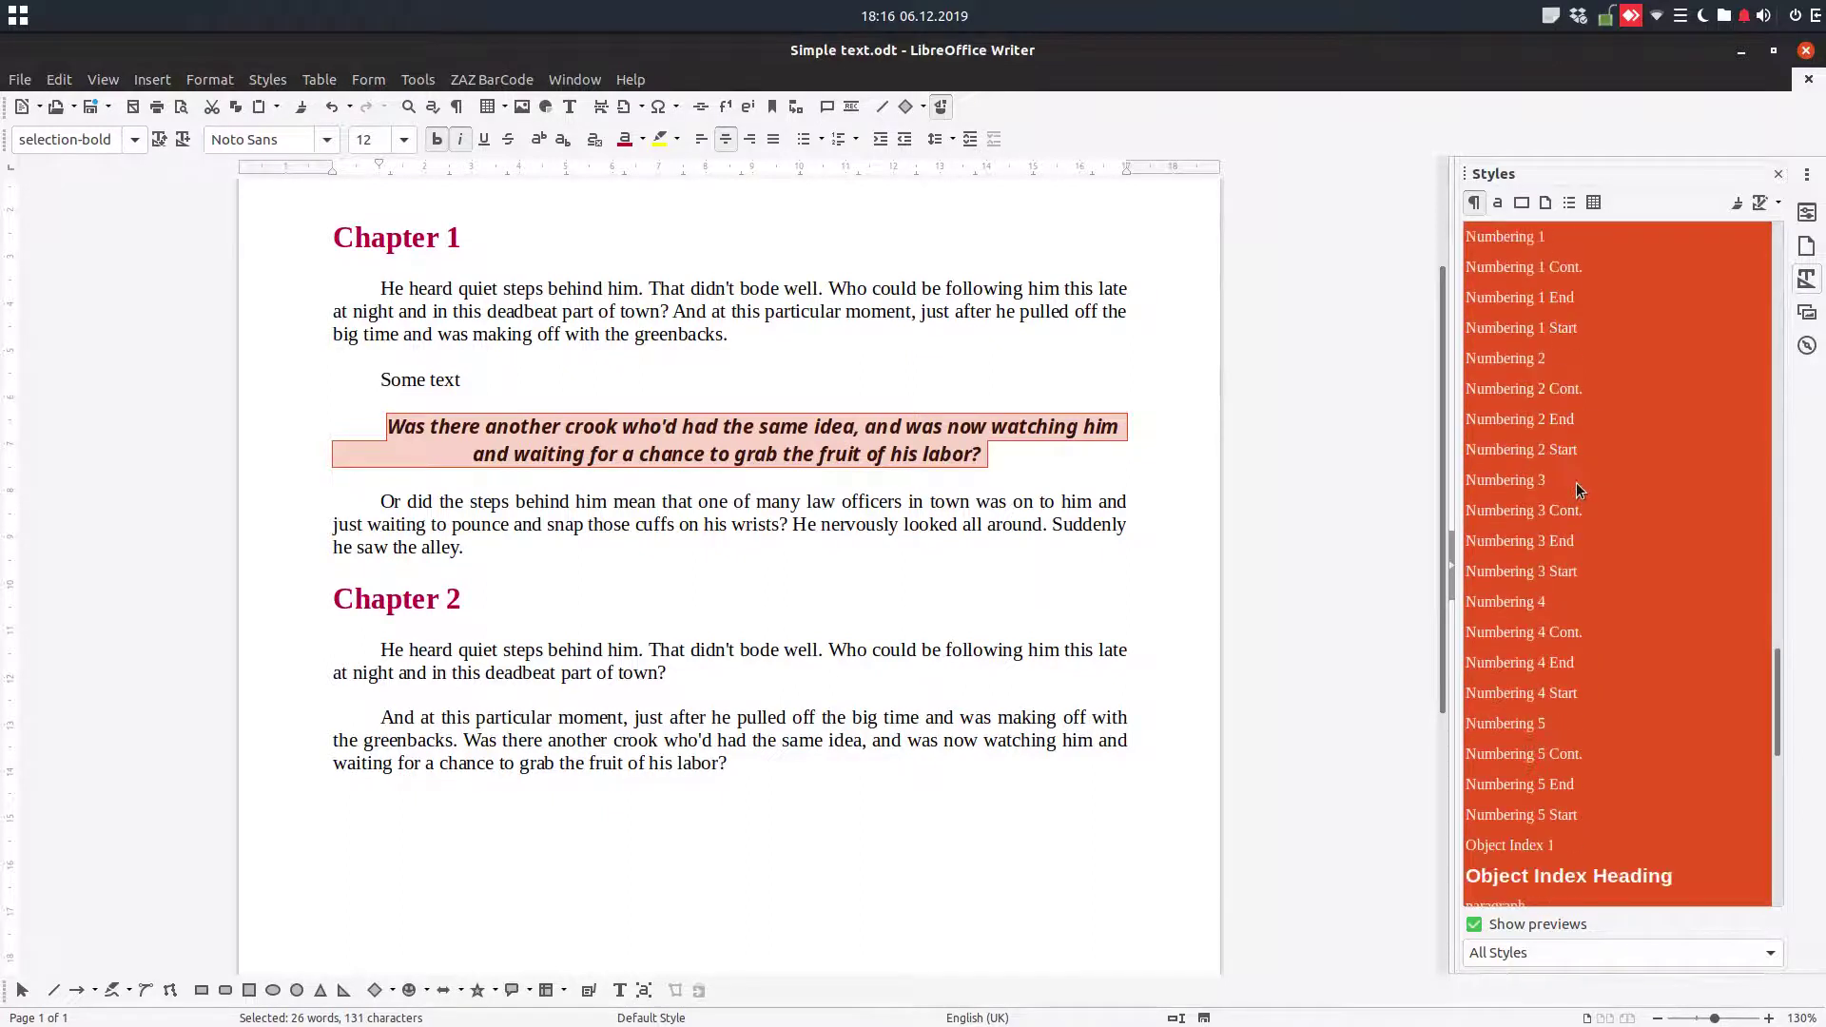
left_click(1533, 538)
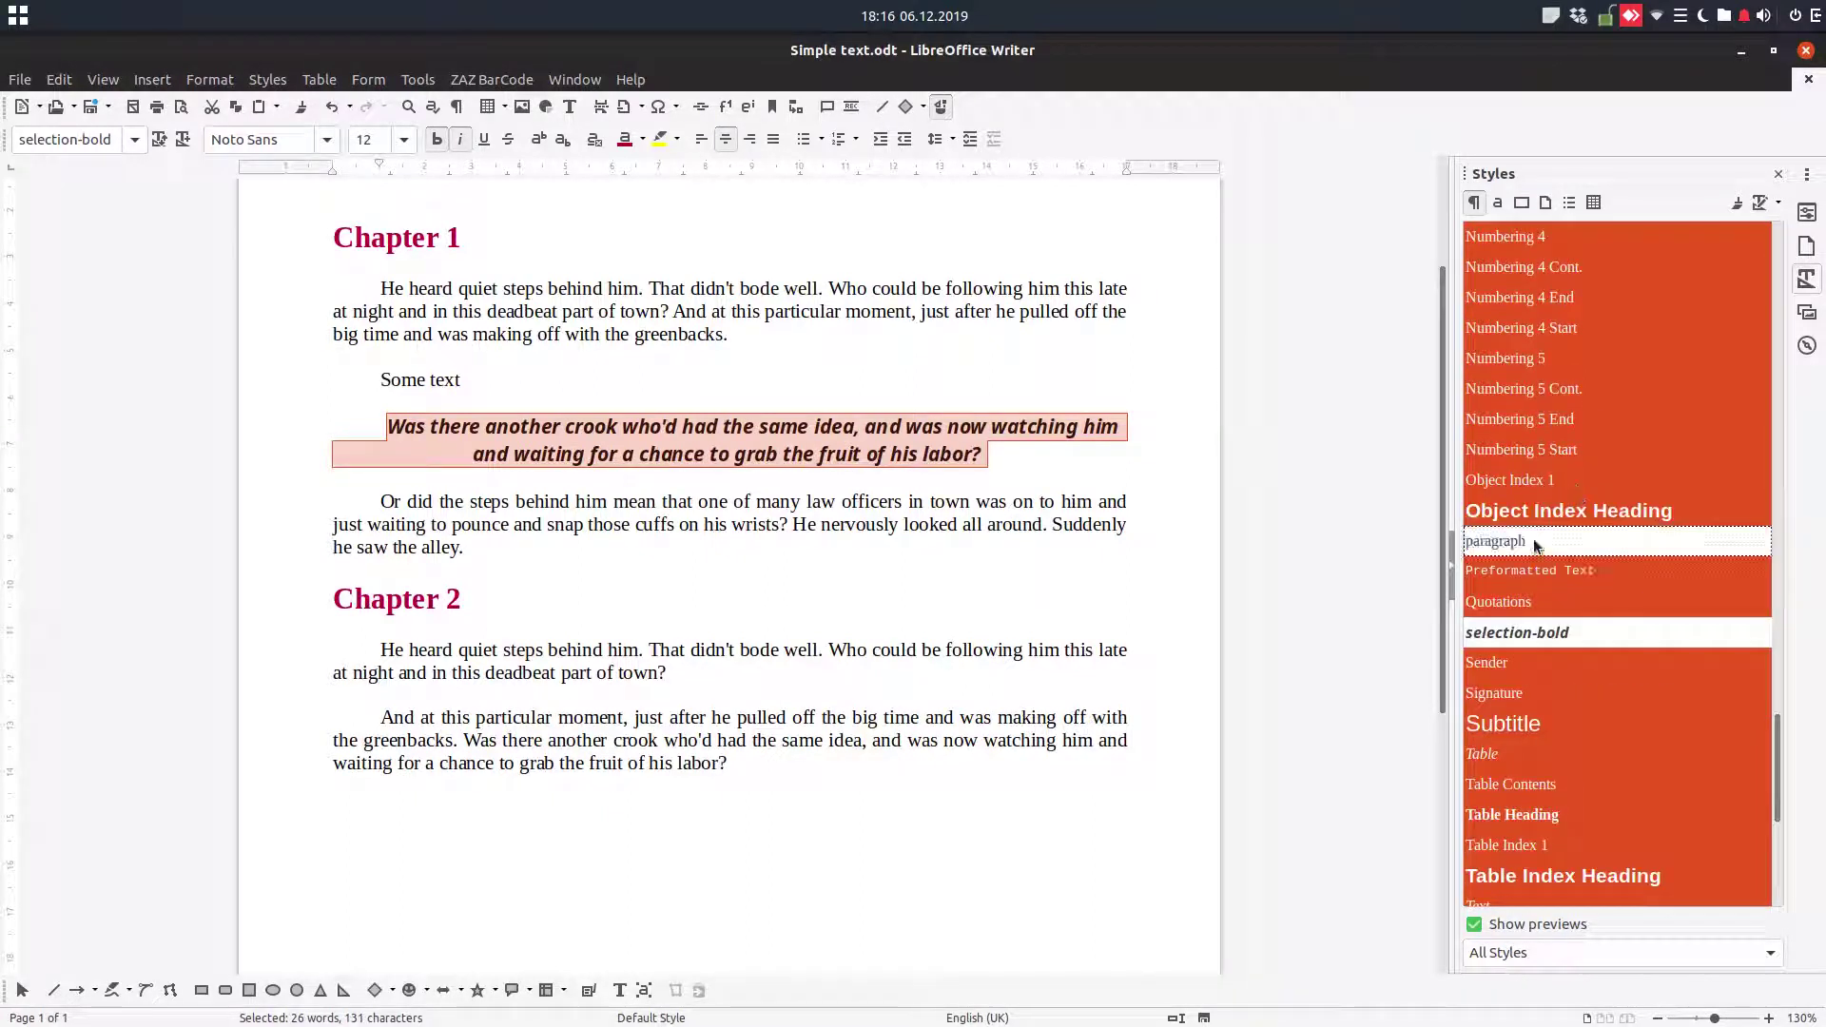
scroll(1584, 660, "down", 1)
scroll(1584, 660, "down", 3)
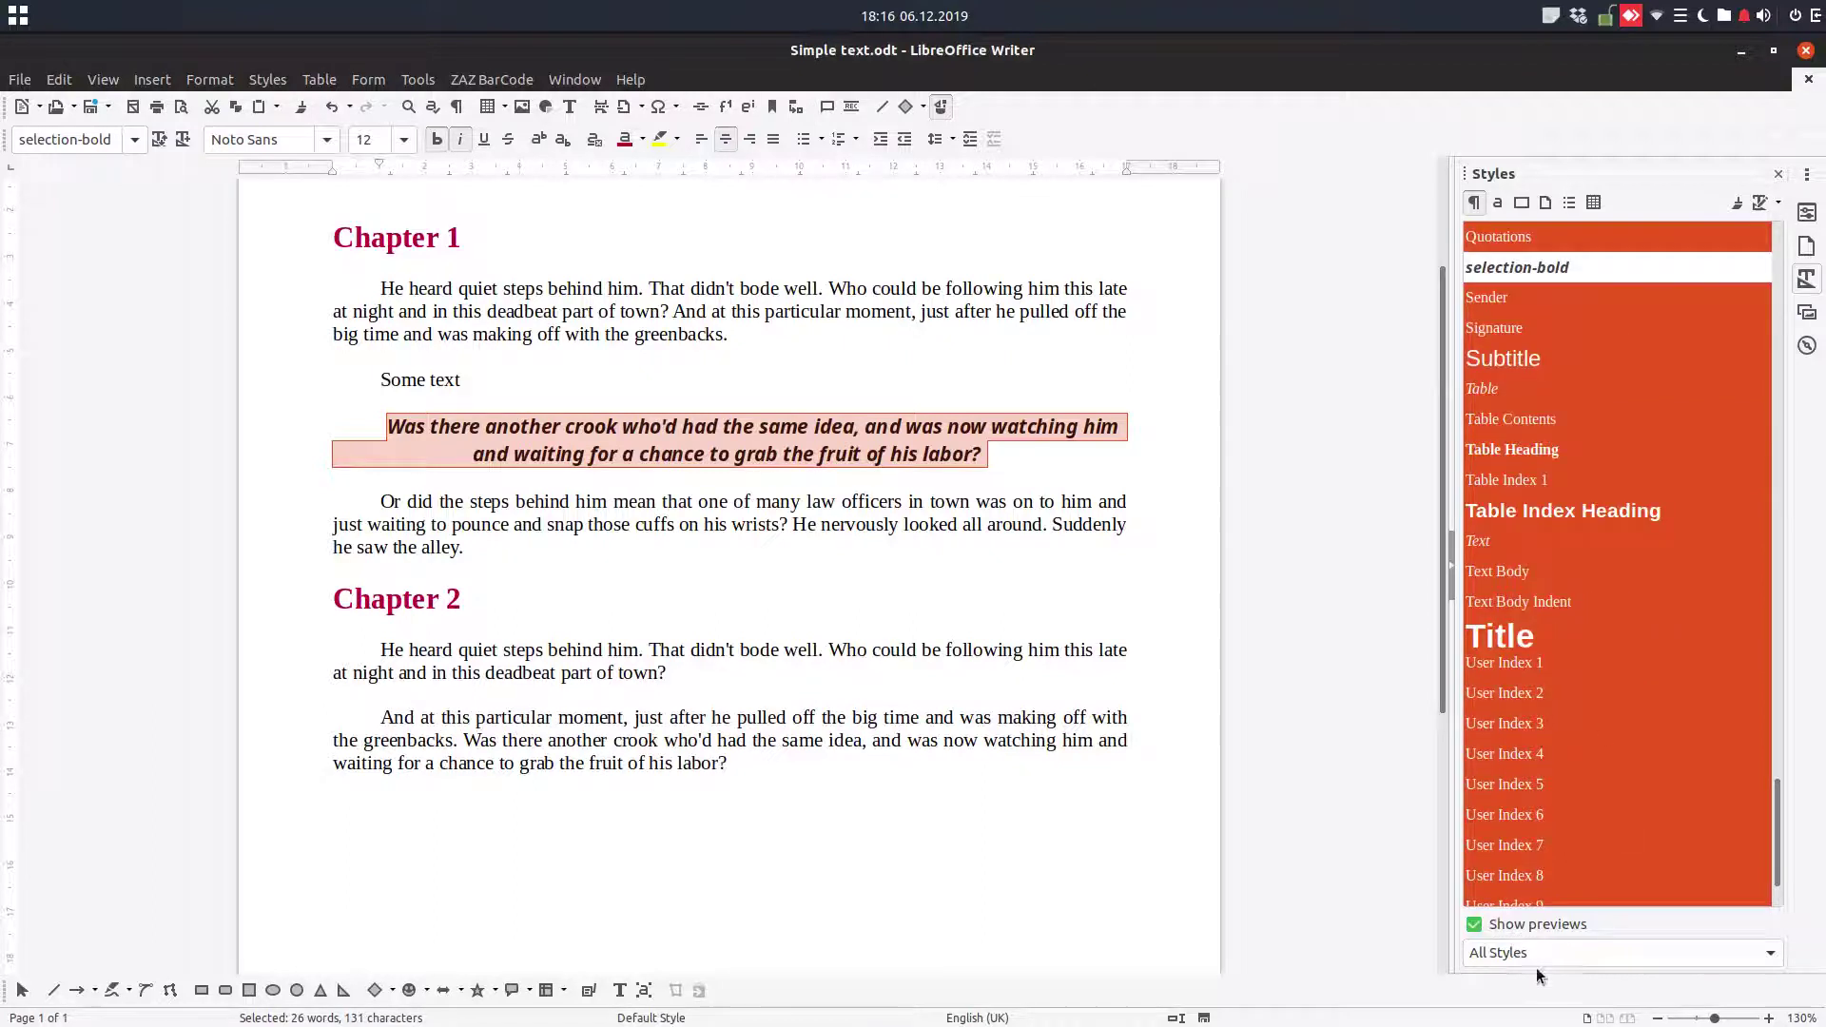
right_click(1568, 454)
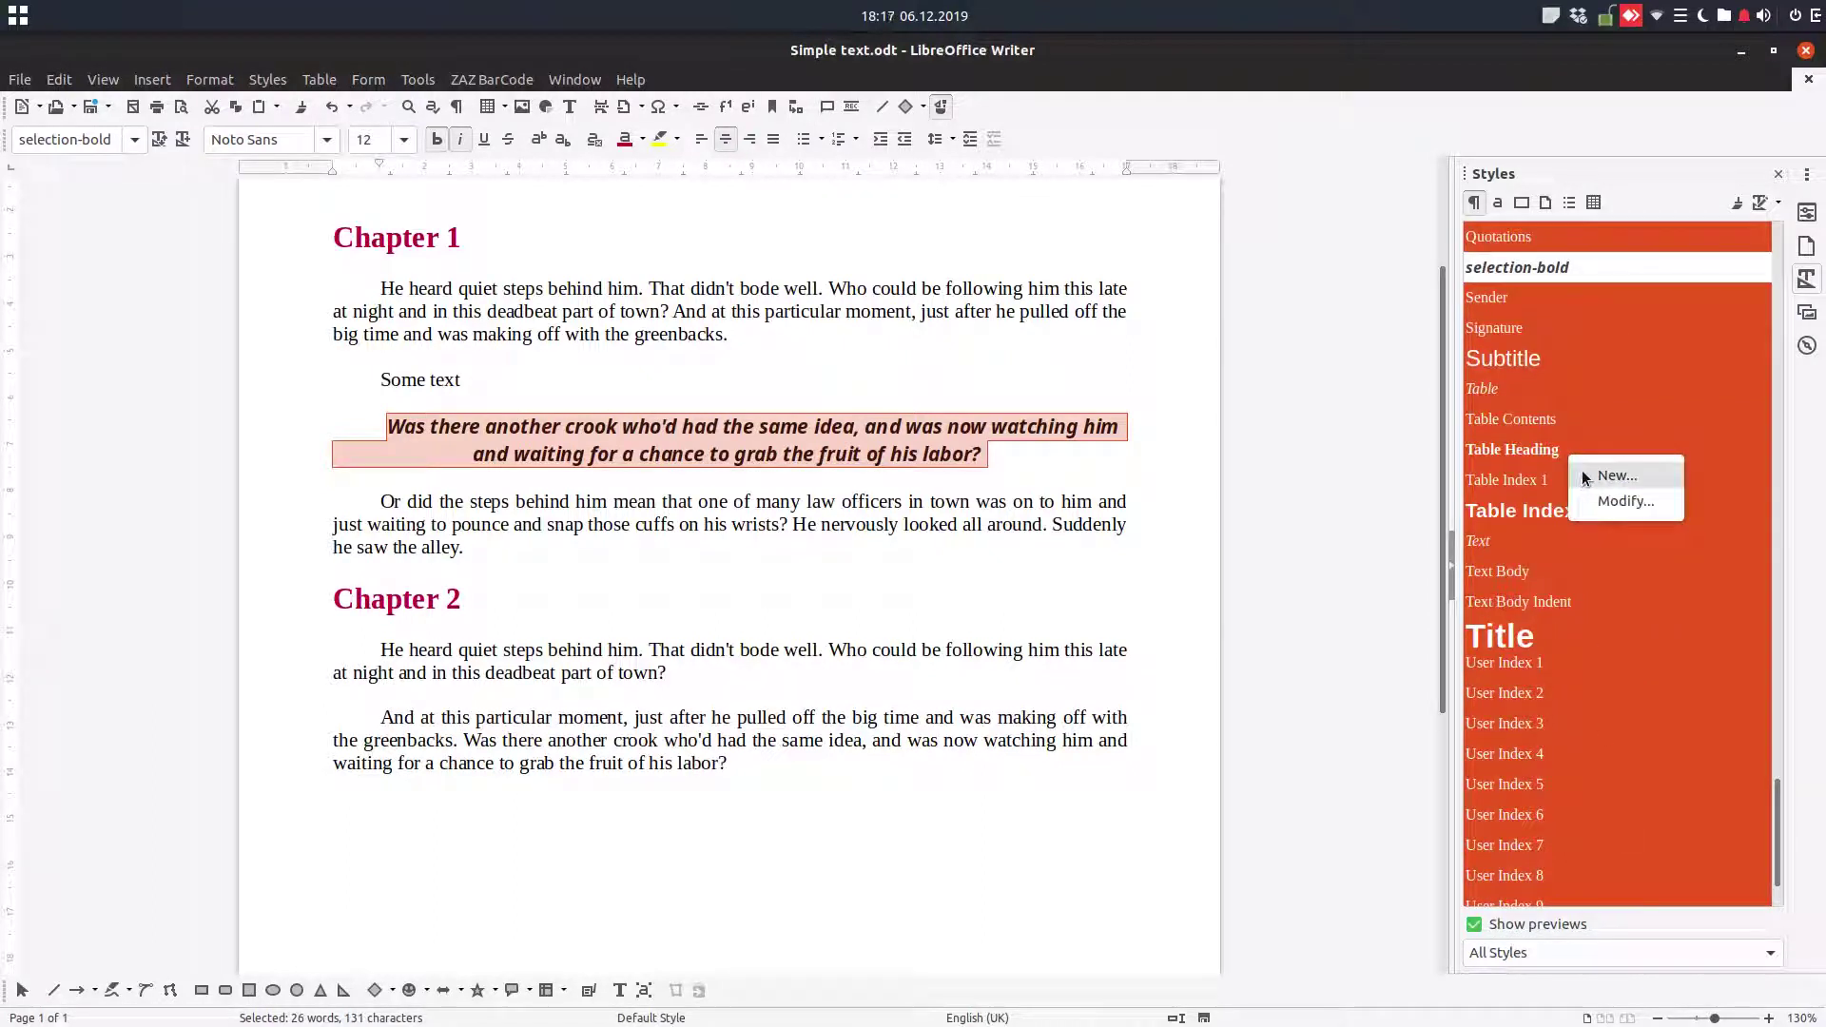
left_click(1516, 444)
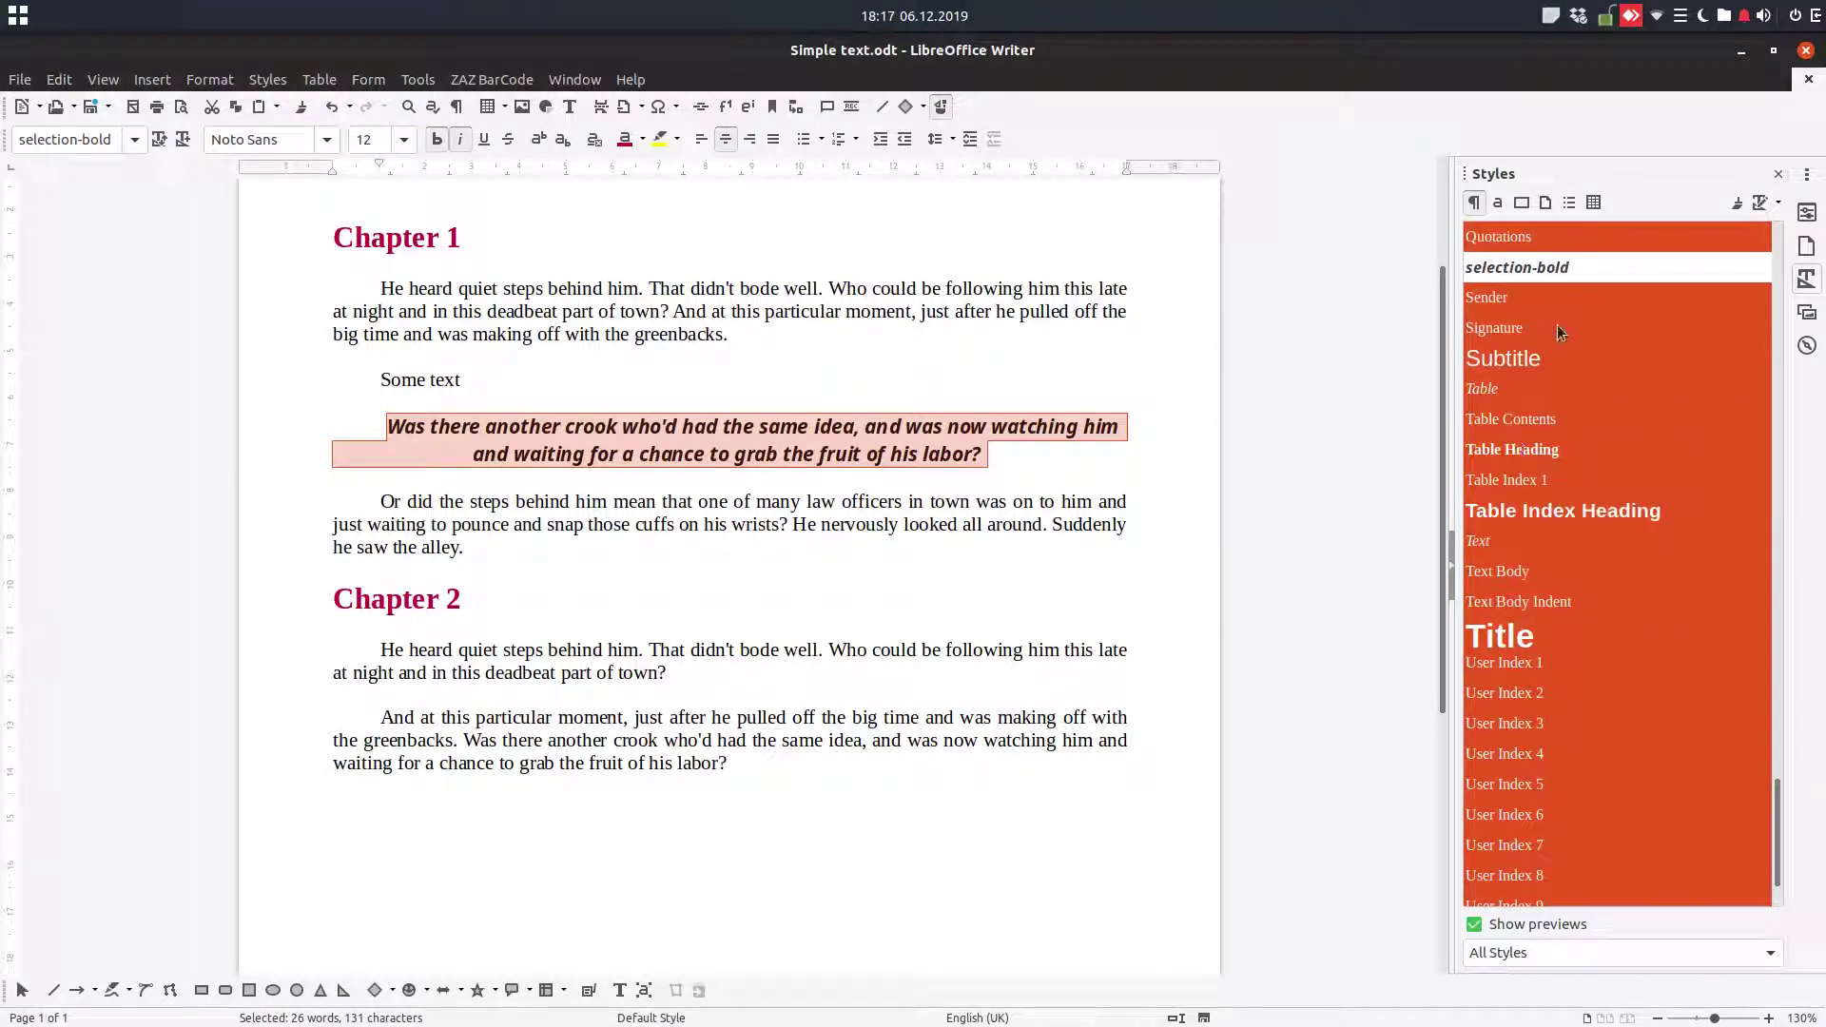
scroll(1569, 321, "up", 15)
scroll(1569, 316, "up", 15)
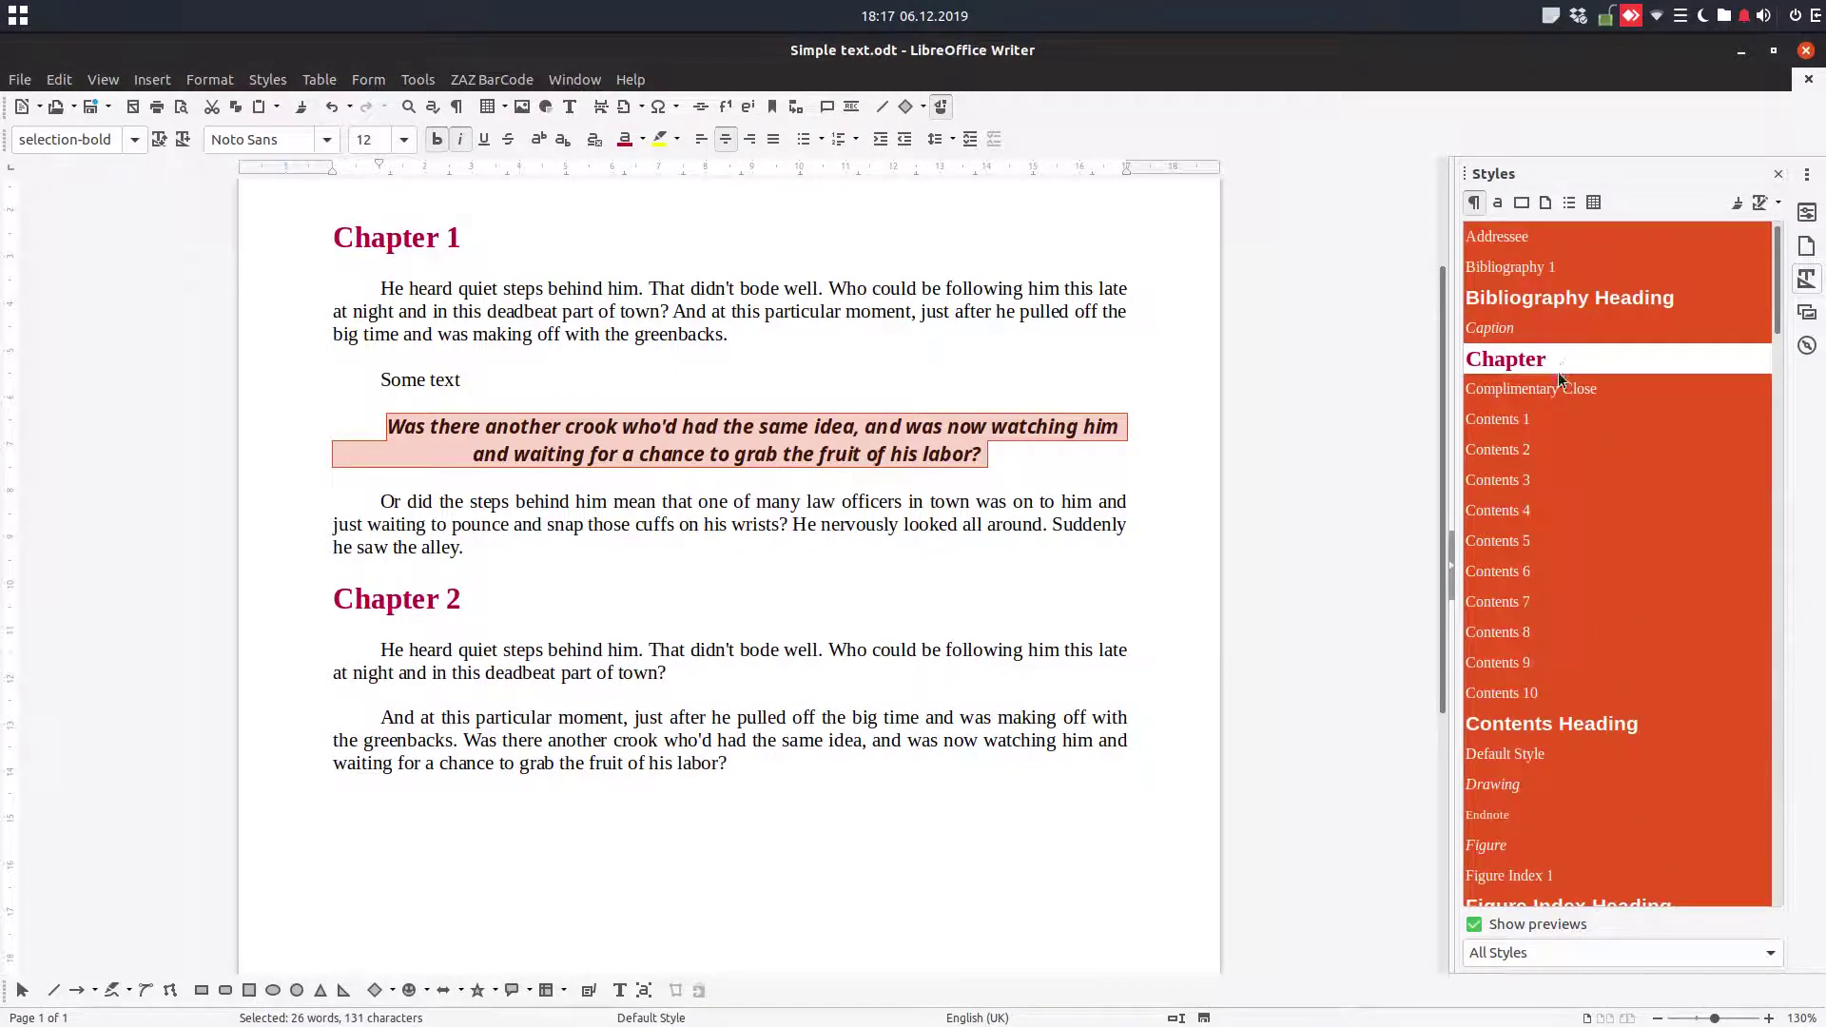
scroll(1558, 373, "down", 3)
left_click(1532, 481)
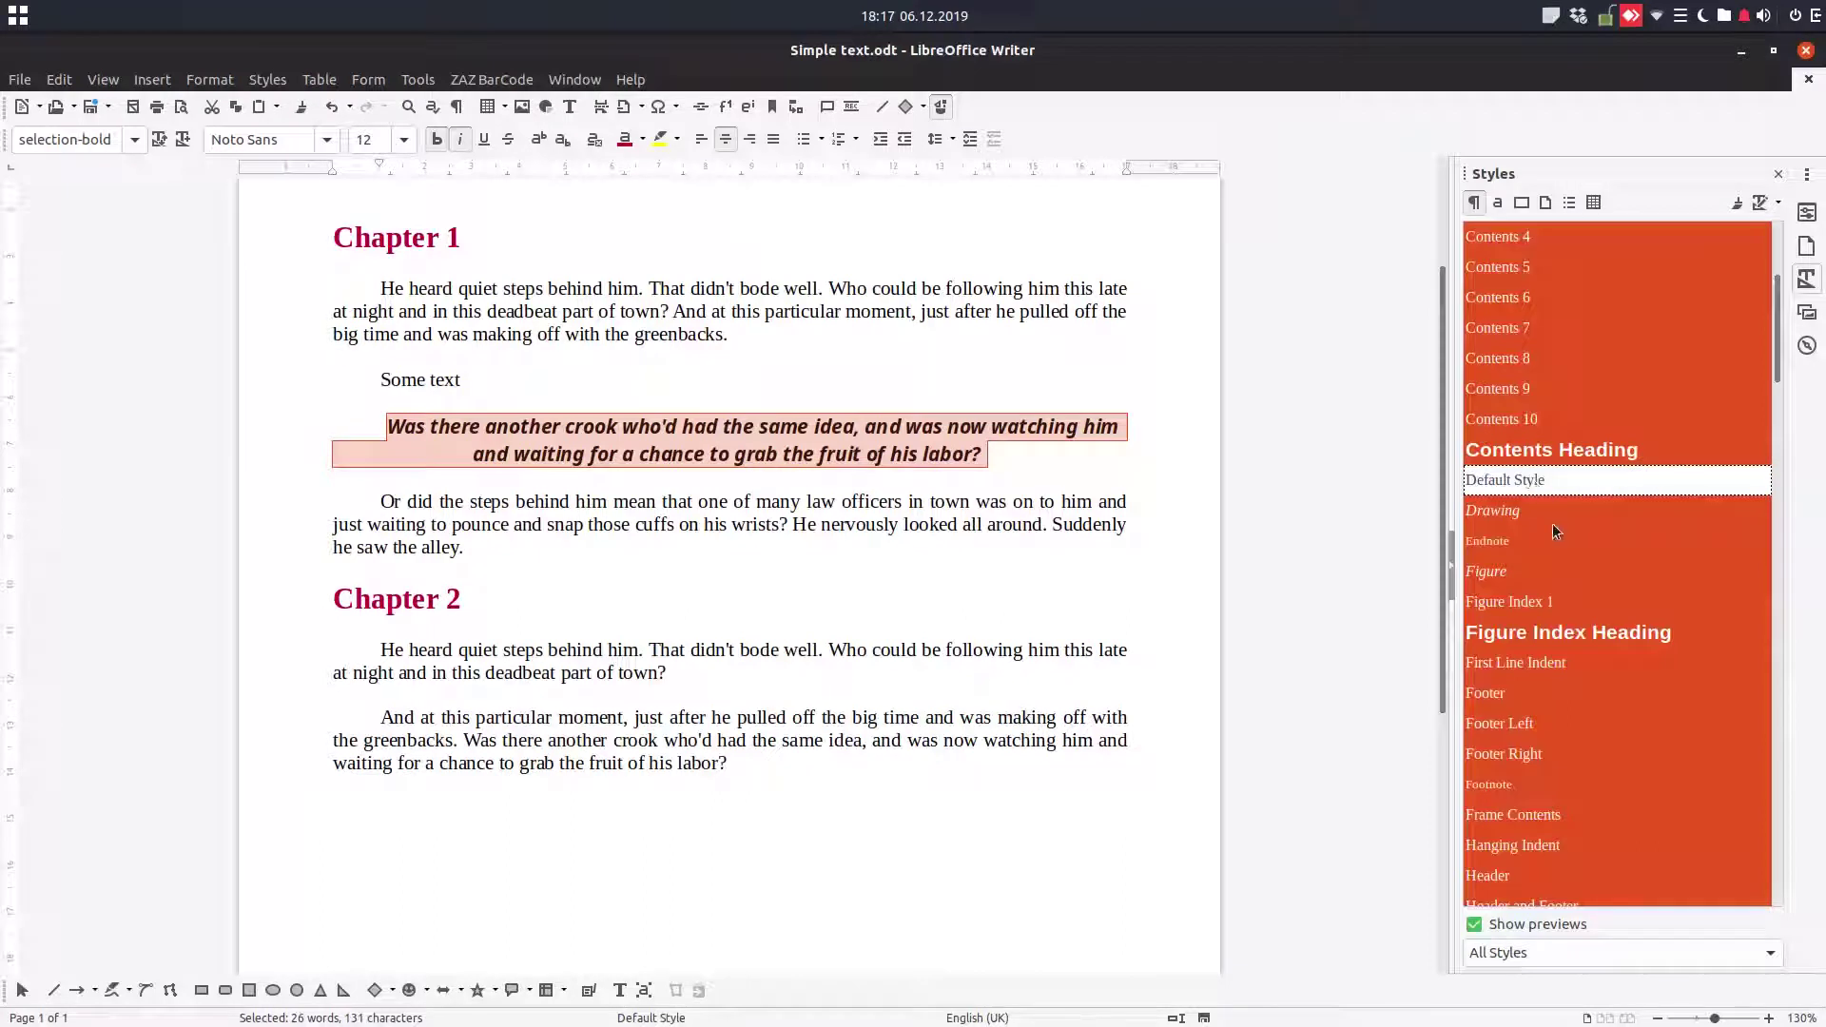
right_click(1552, 522)
left_click(1601, 595)
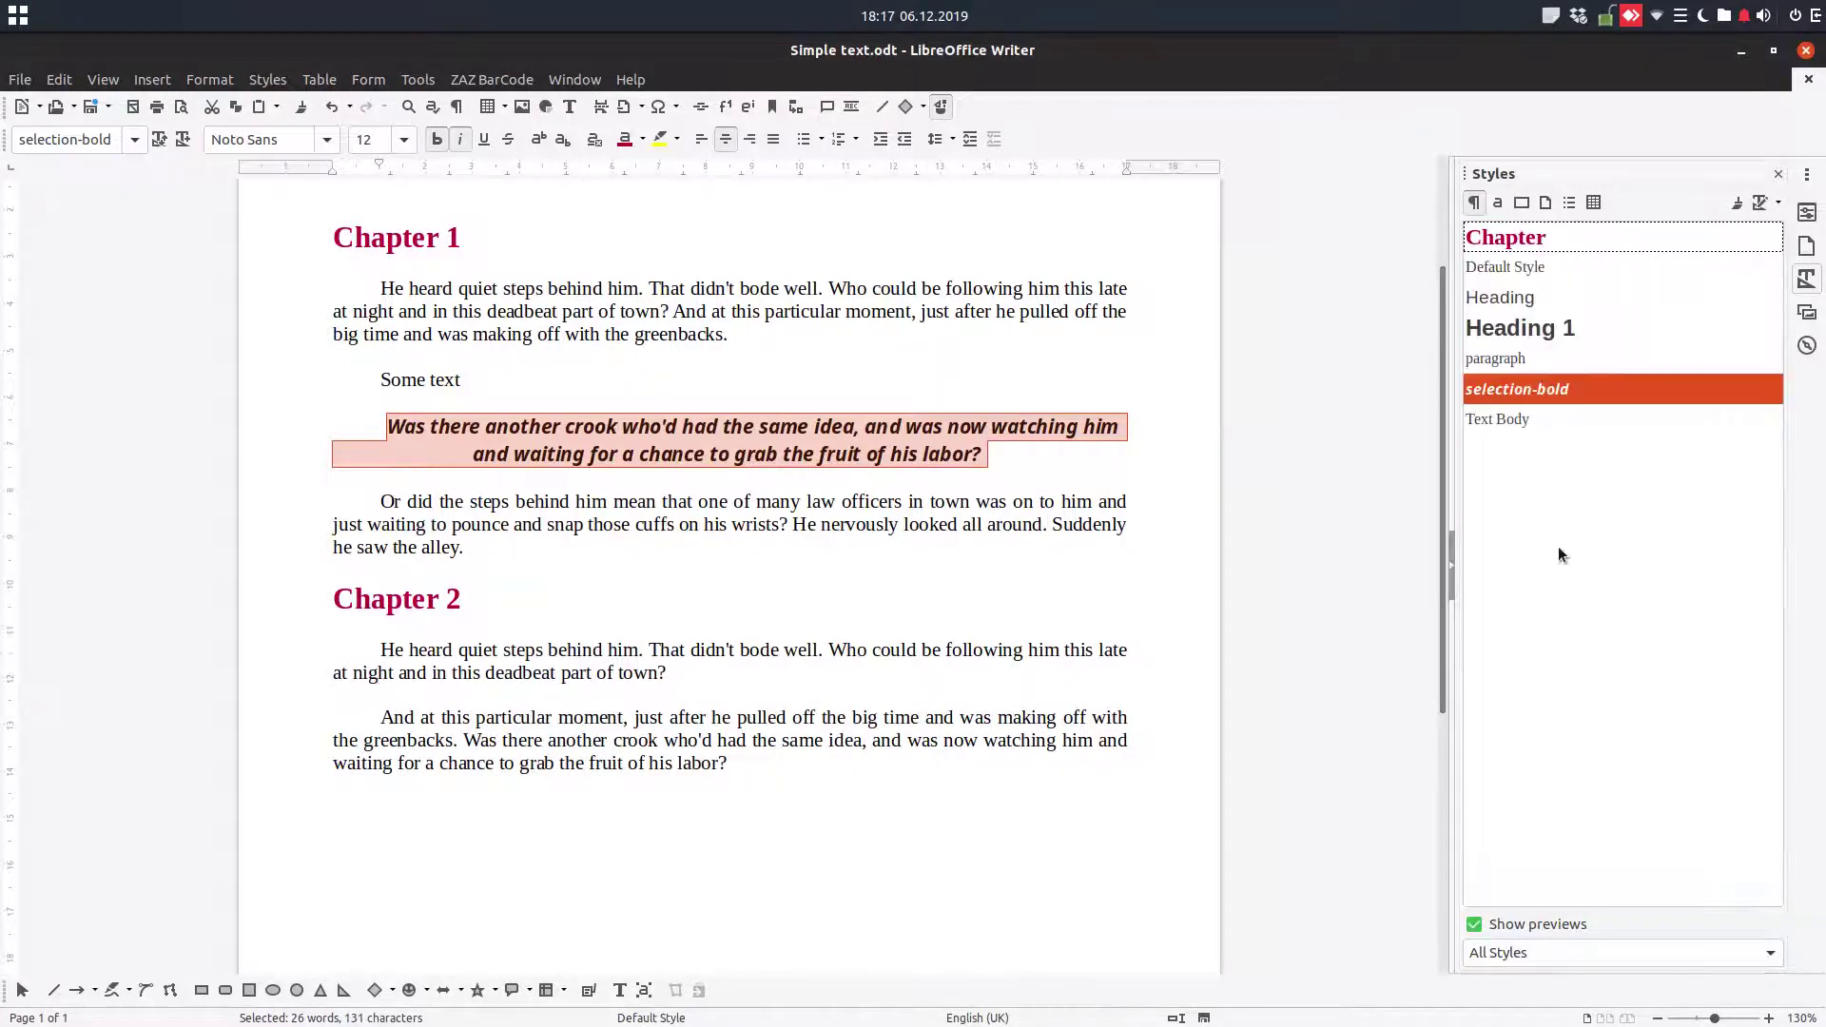
left_click(1546, 947)
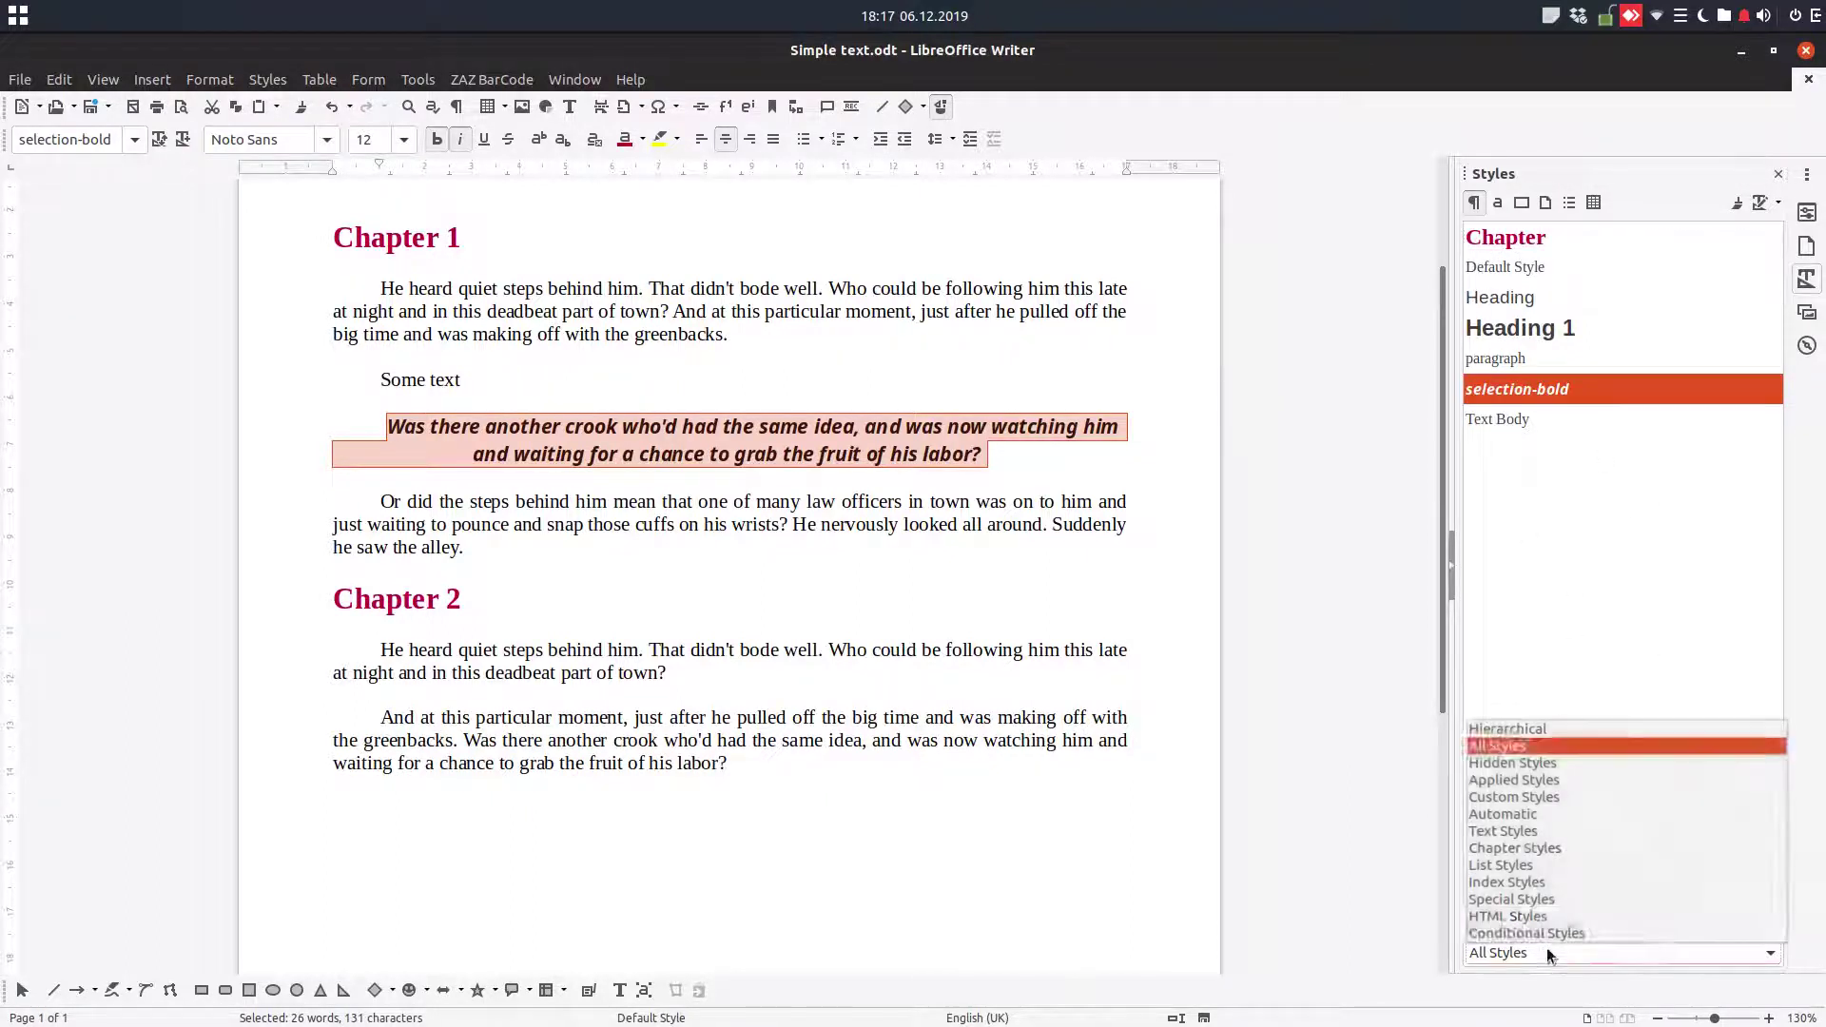
left_click(1526, 766)
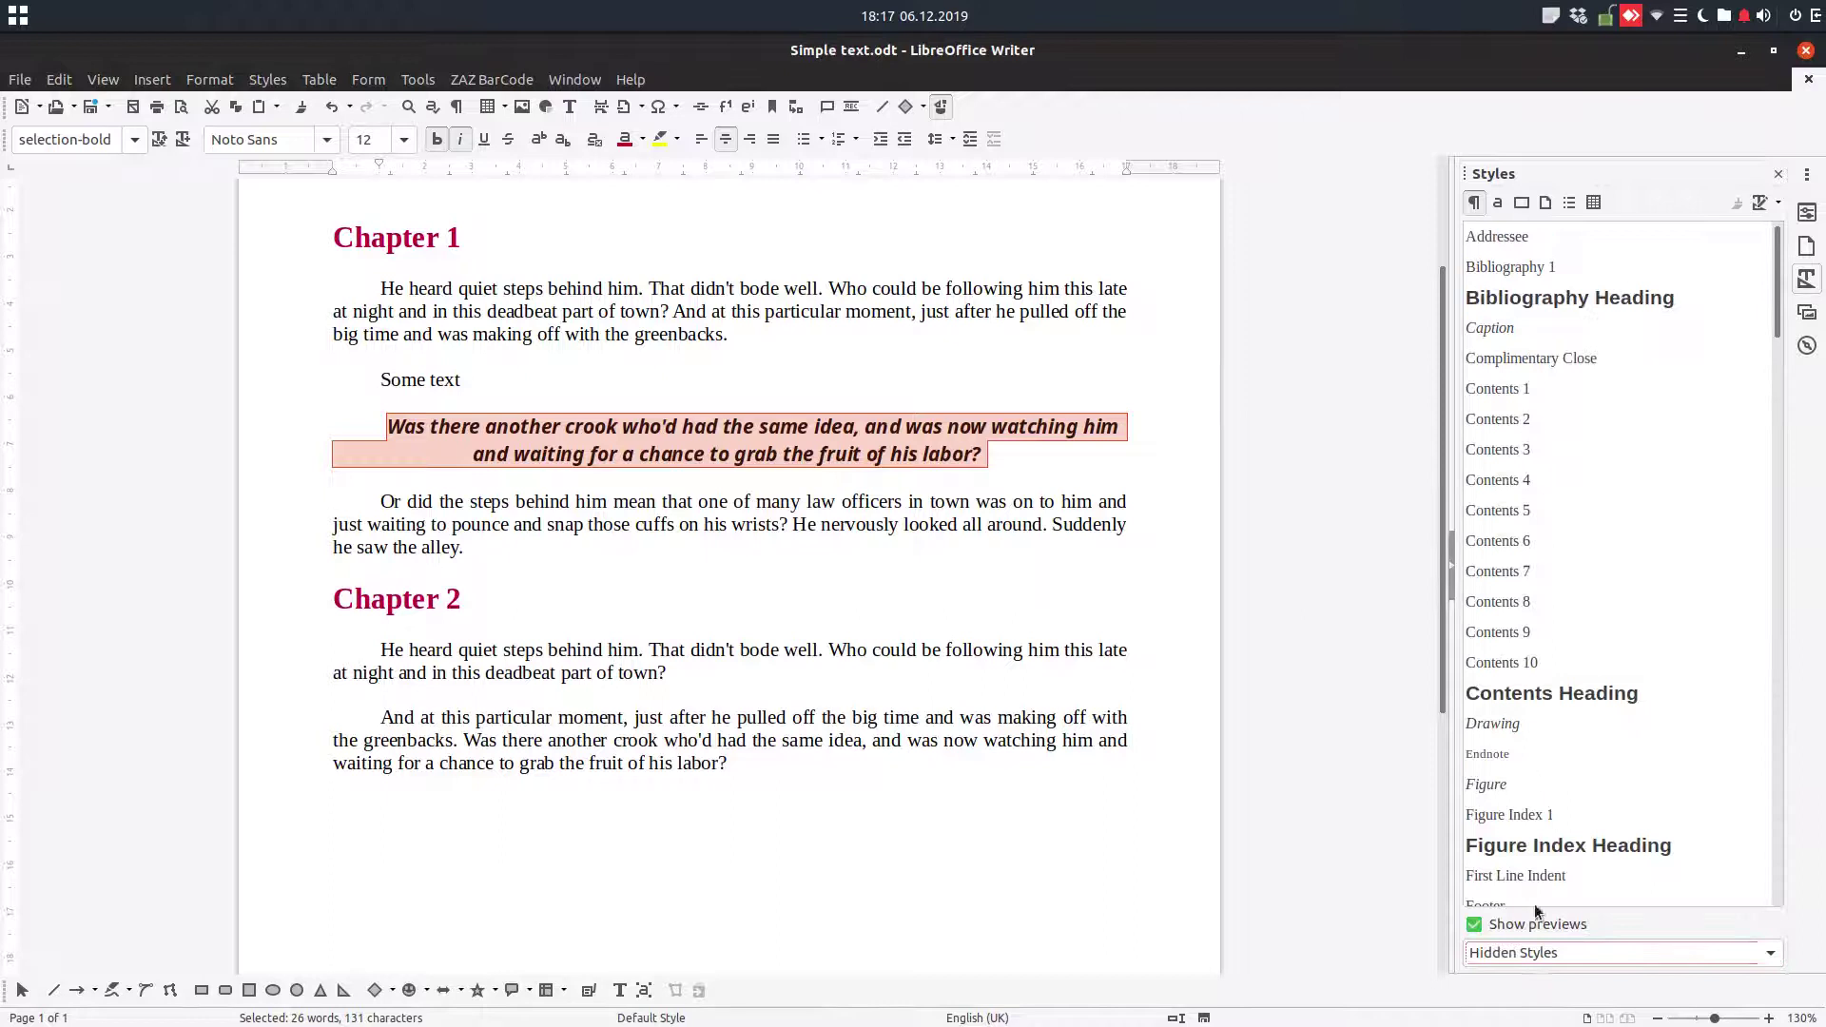
left_click(1535, 952)
left_click(1519, 699)
right_click(1538, 540)
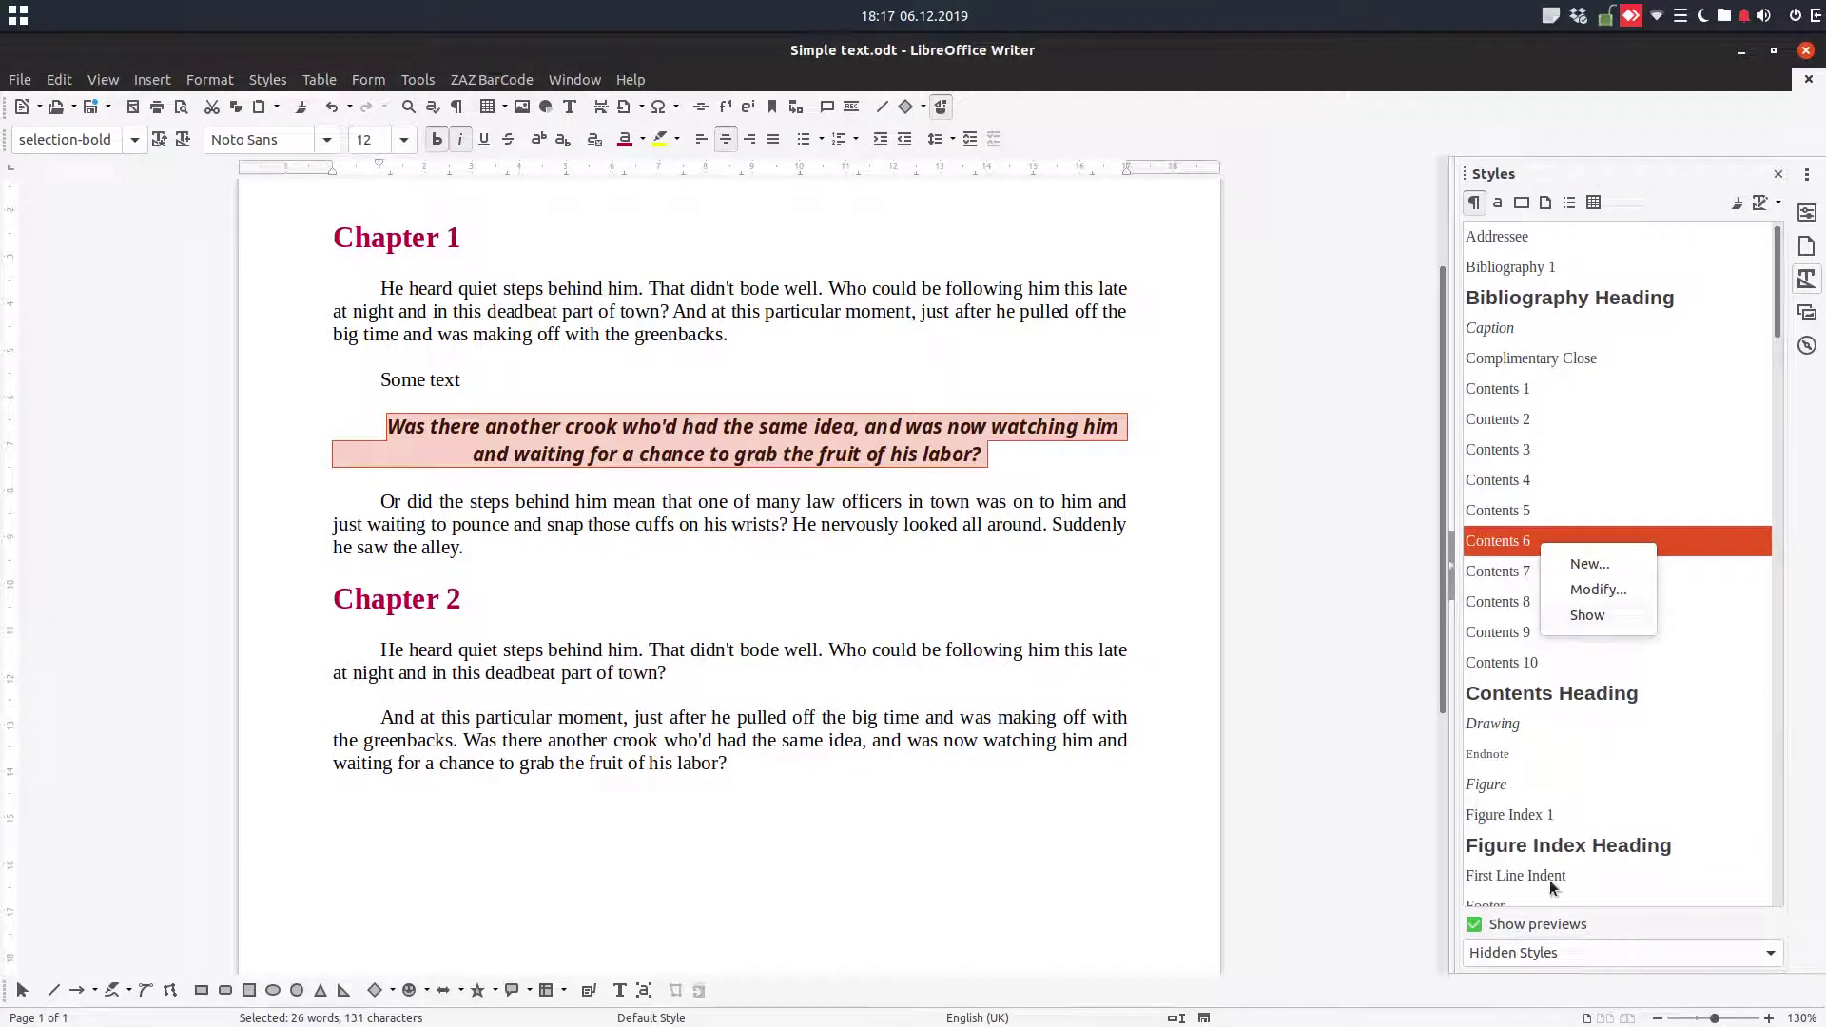
left_click(1541, 952)
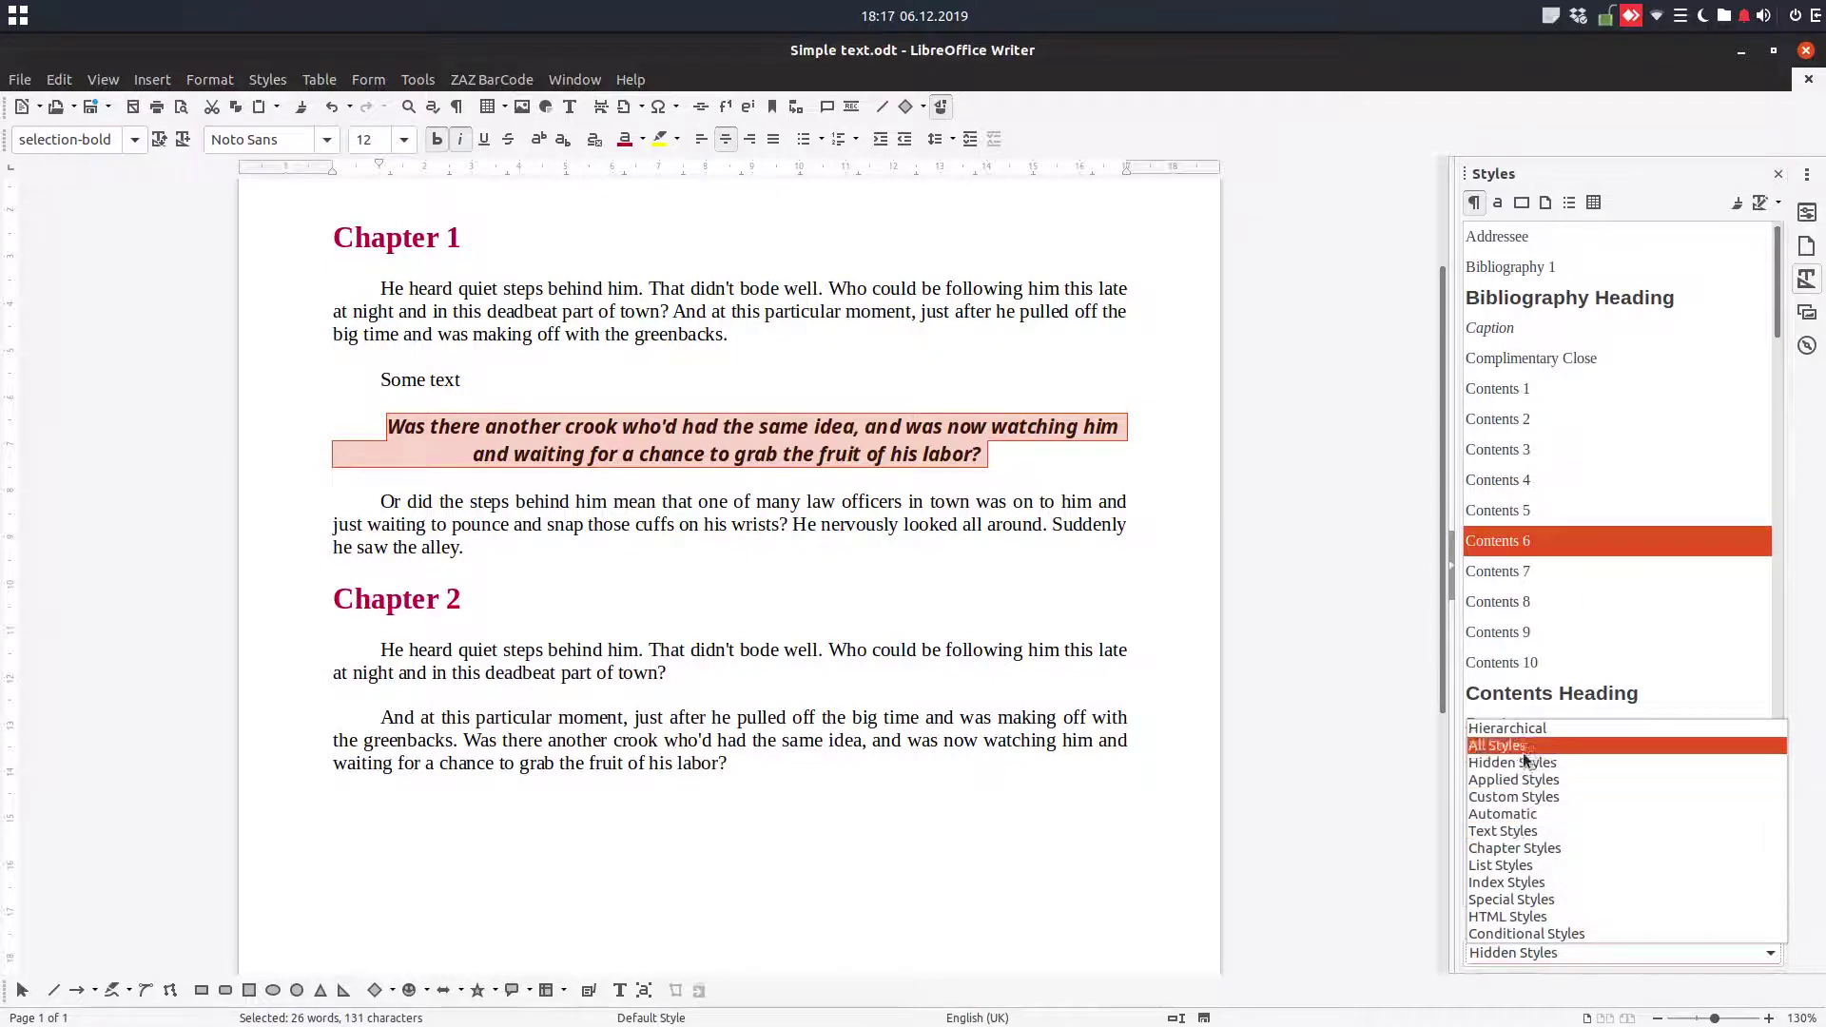
left_click(1521, 747)
left_click(1572, 234)
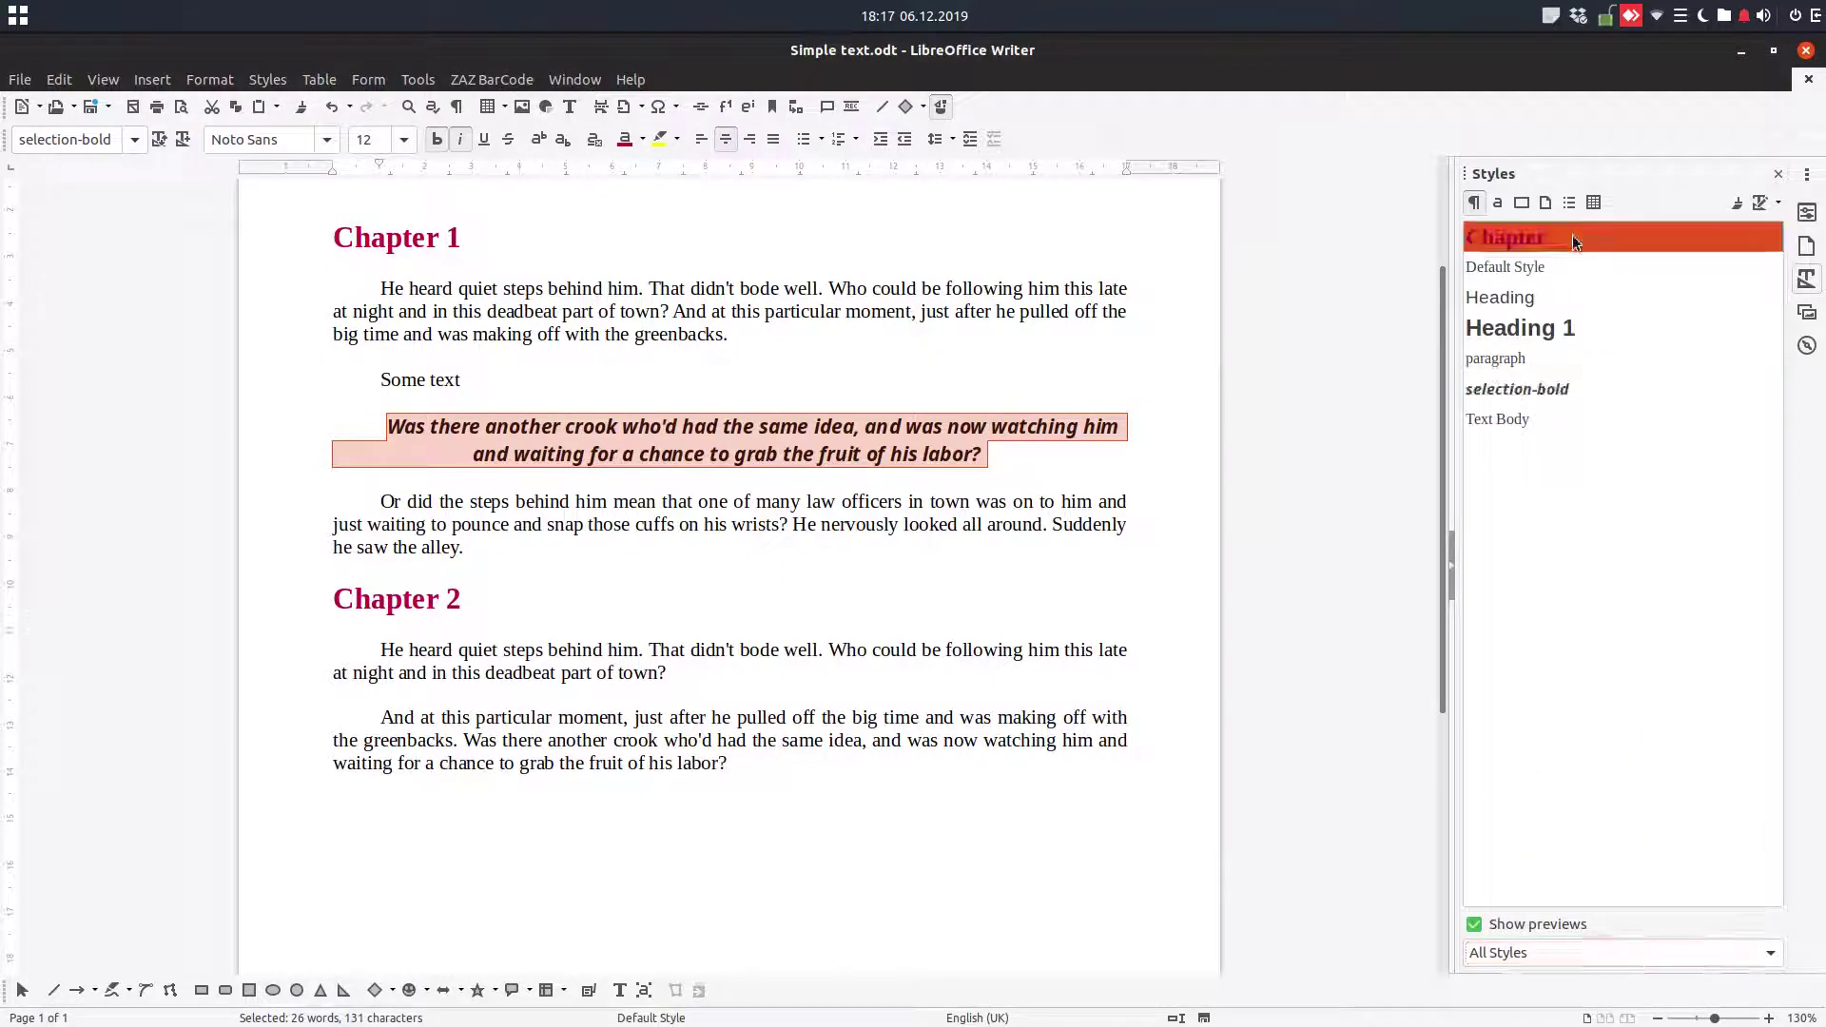
left_click(1569, 418)
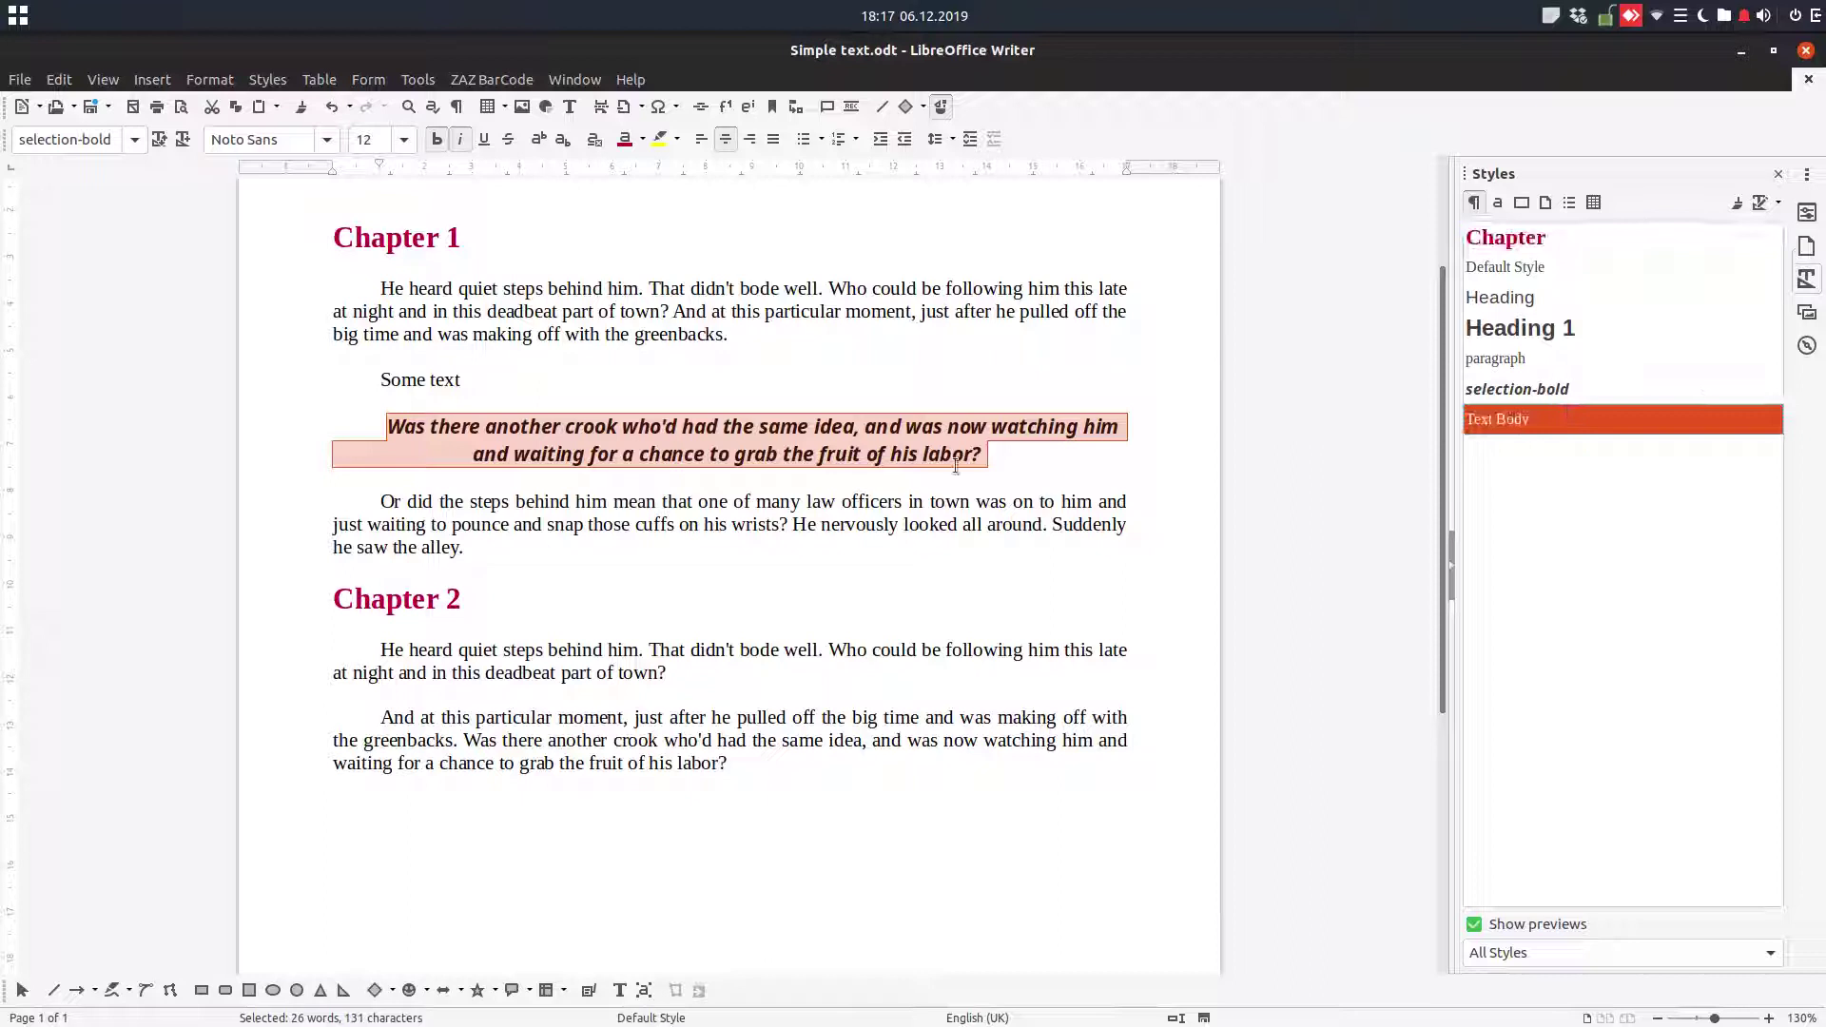
left_click(634, 499)
- Select the Some text through alley paragraphs and try selection-bold, paragraph, Default Style and Chapter
left_click_drag(374, 382, 1042, 538)
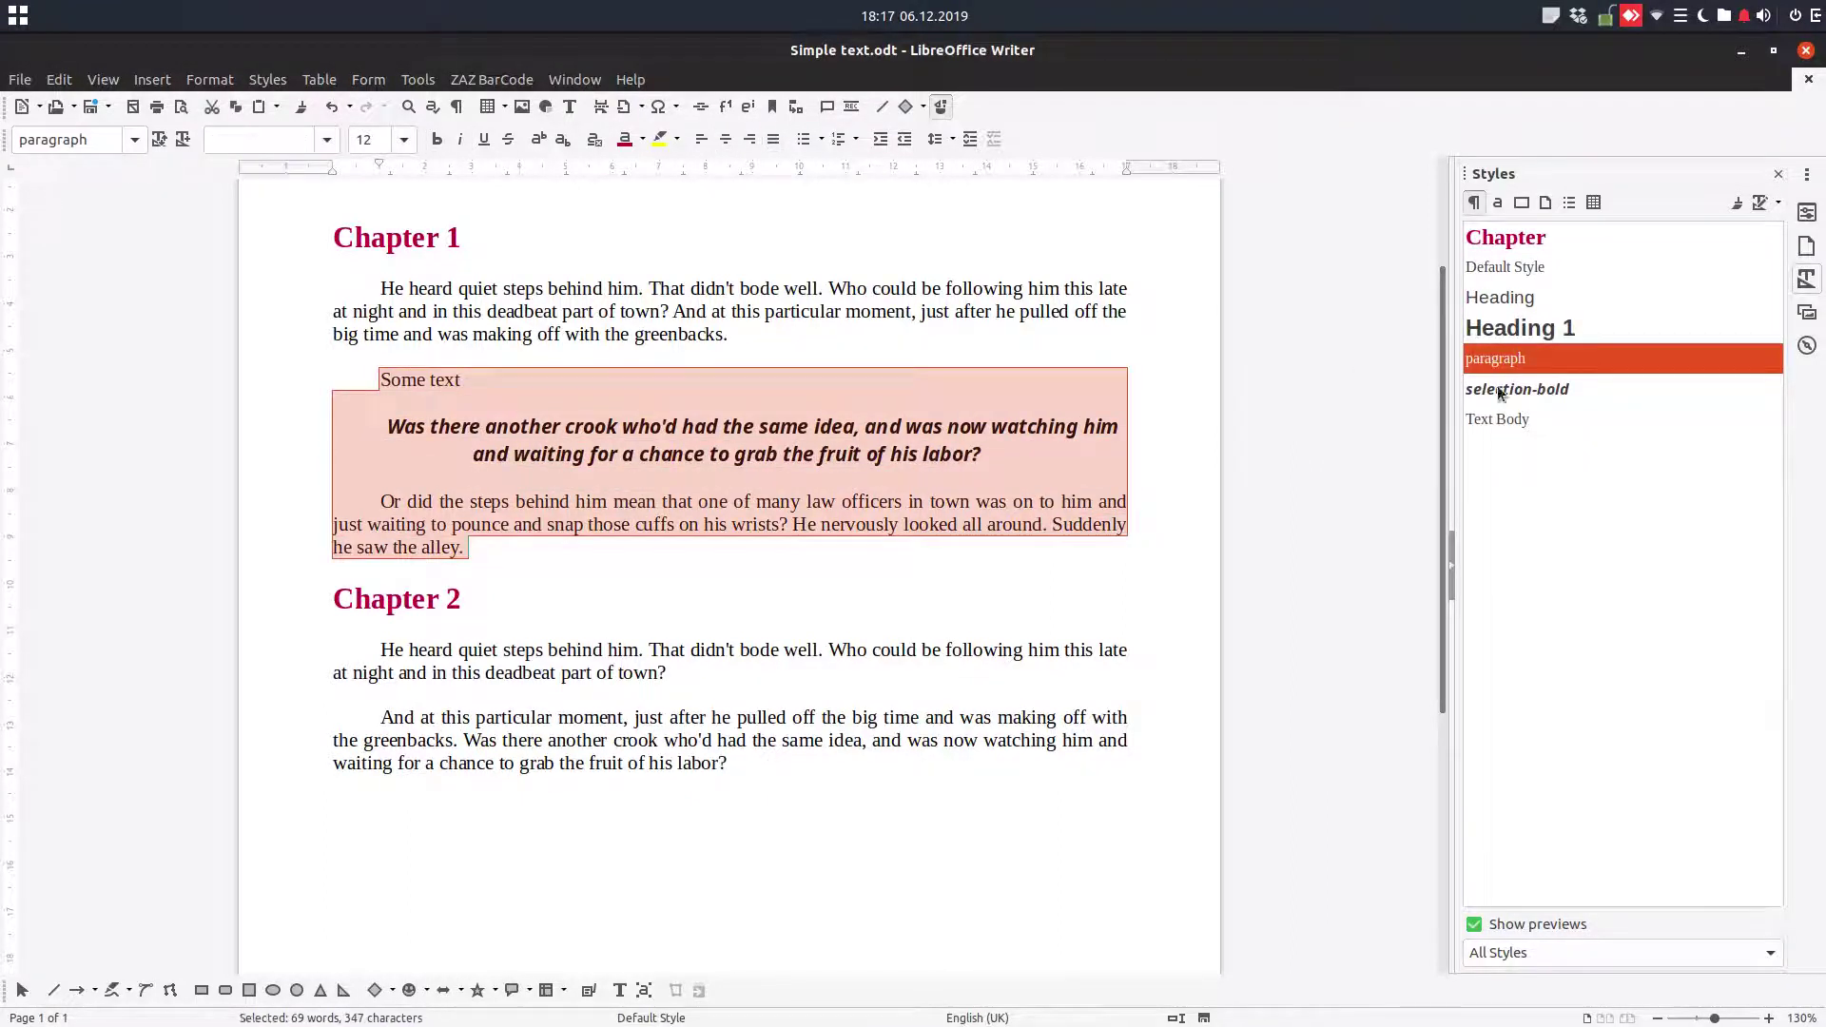
double_click(1542, 382)
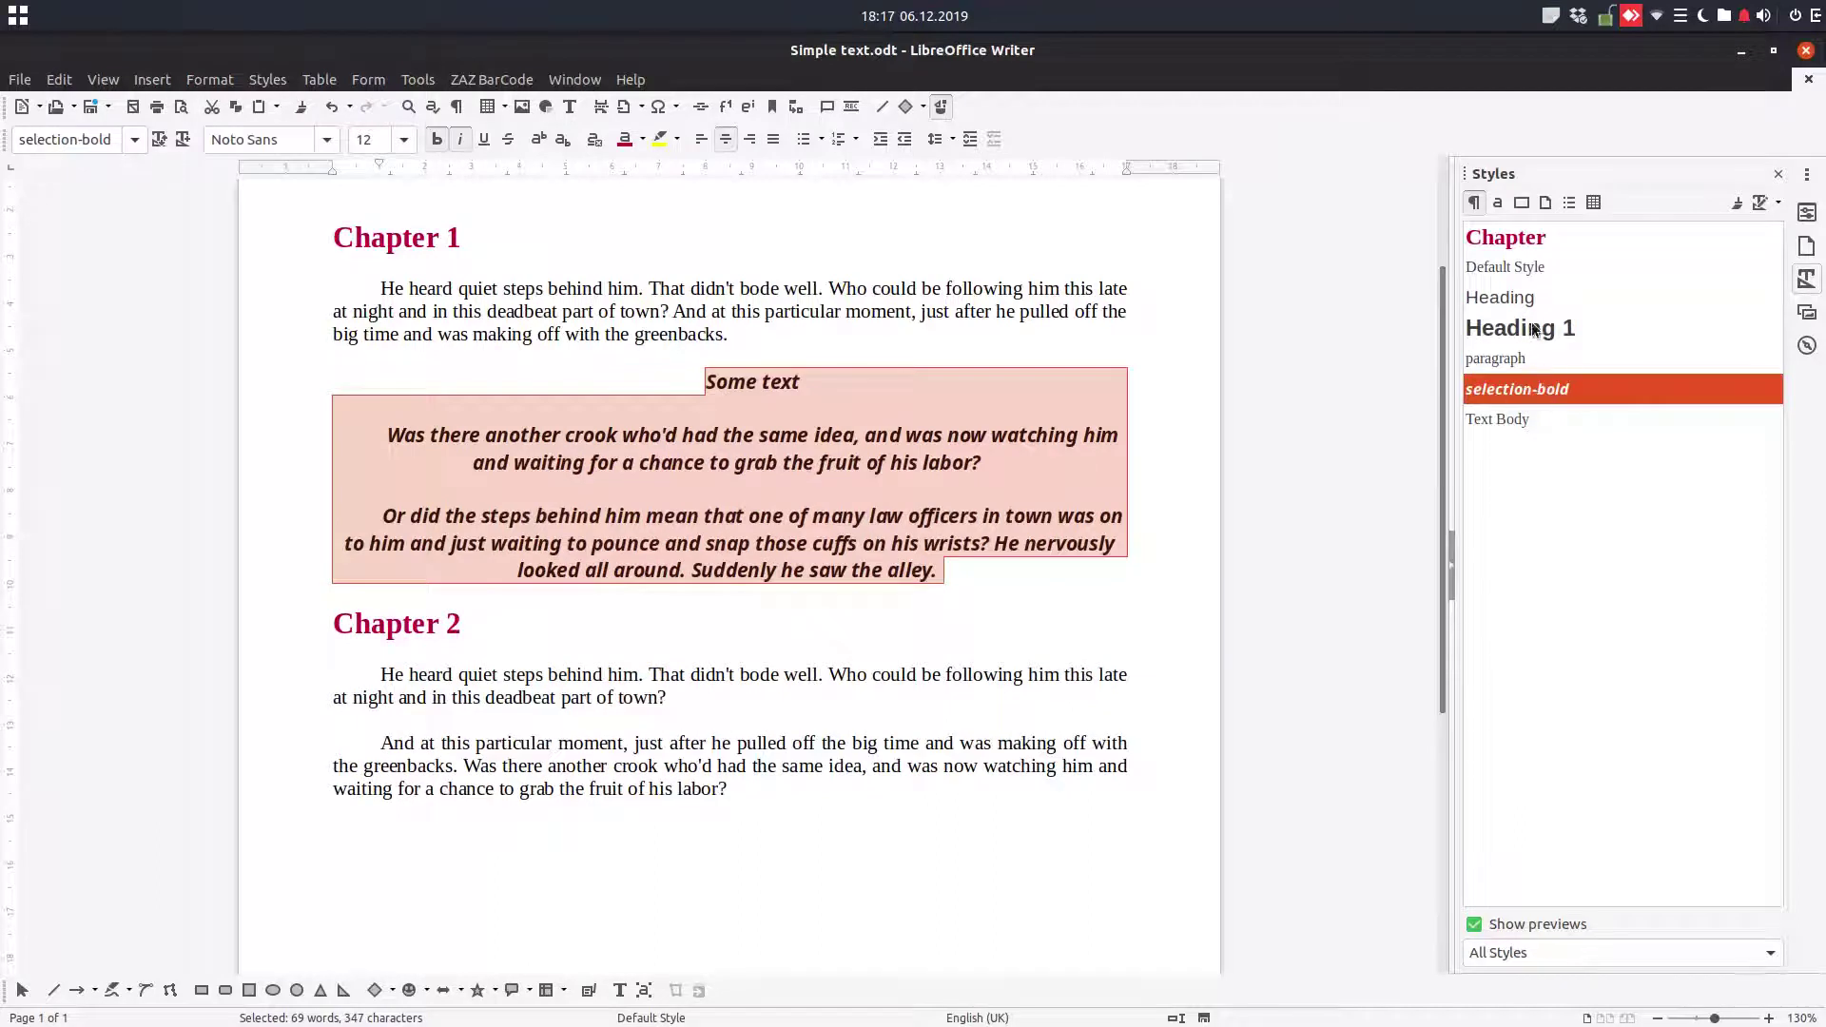
double_click(1518, 358)
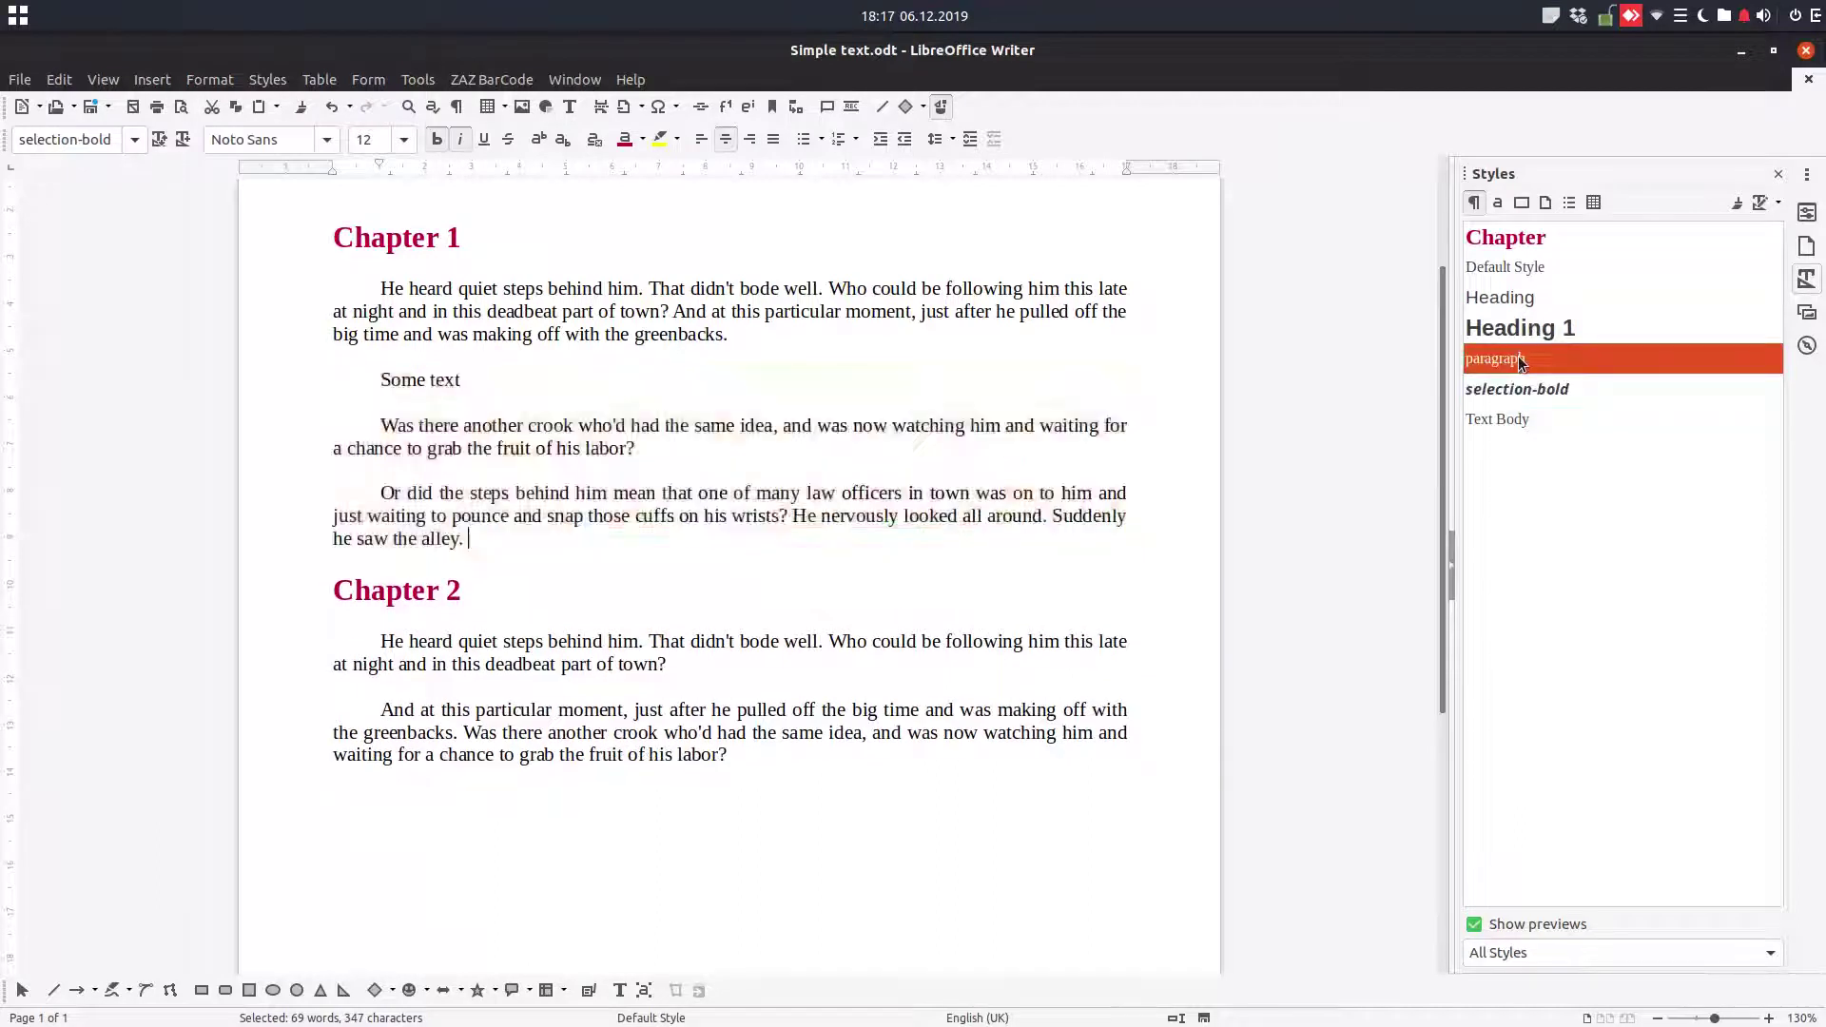
double_click(1544, 267)
double_click(1571, 239)
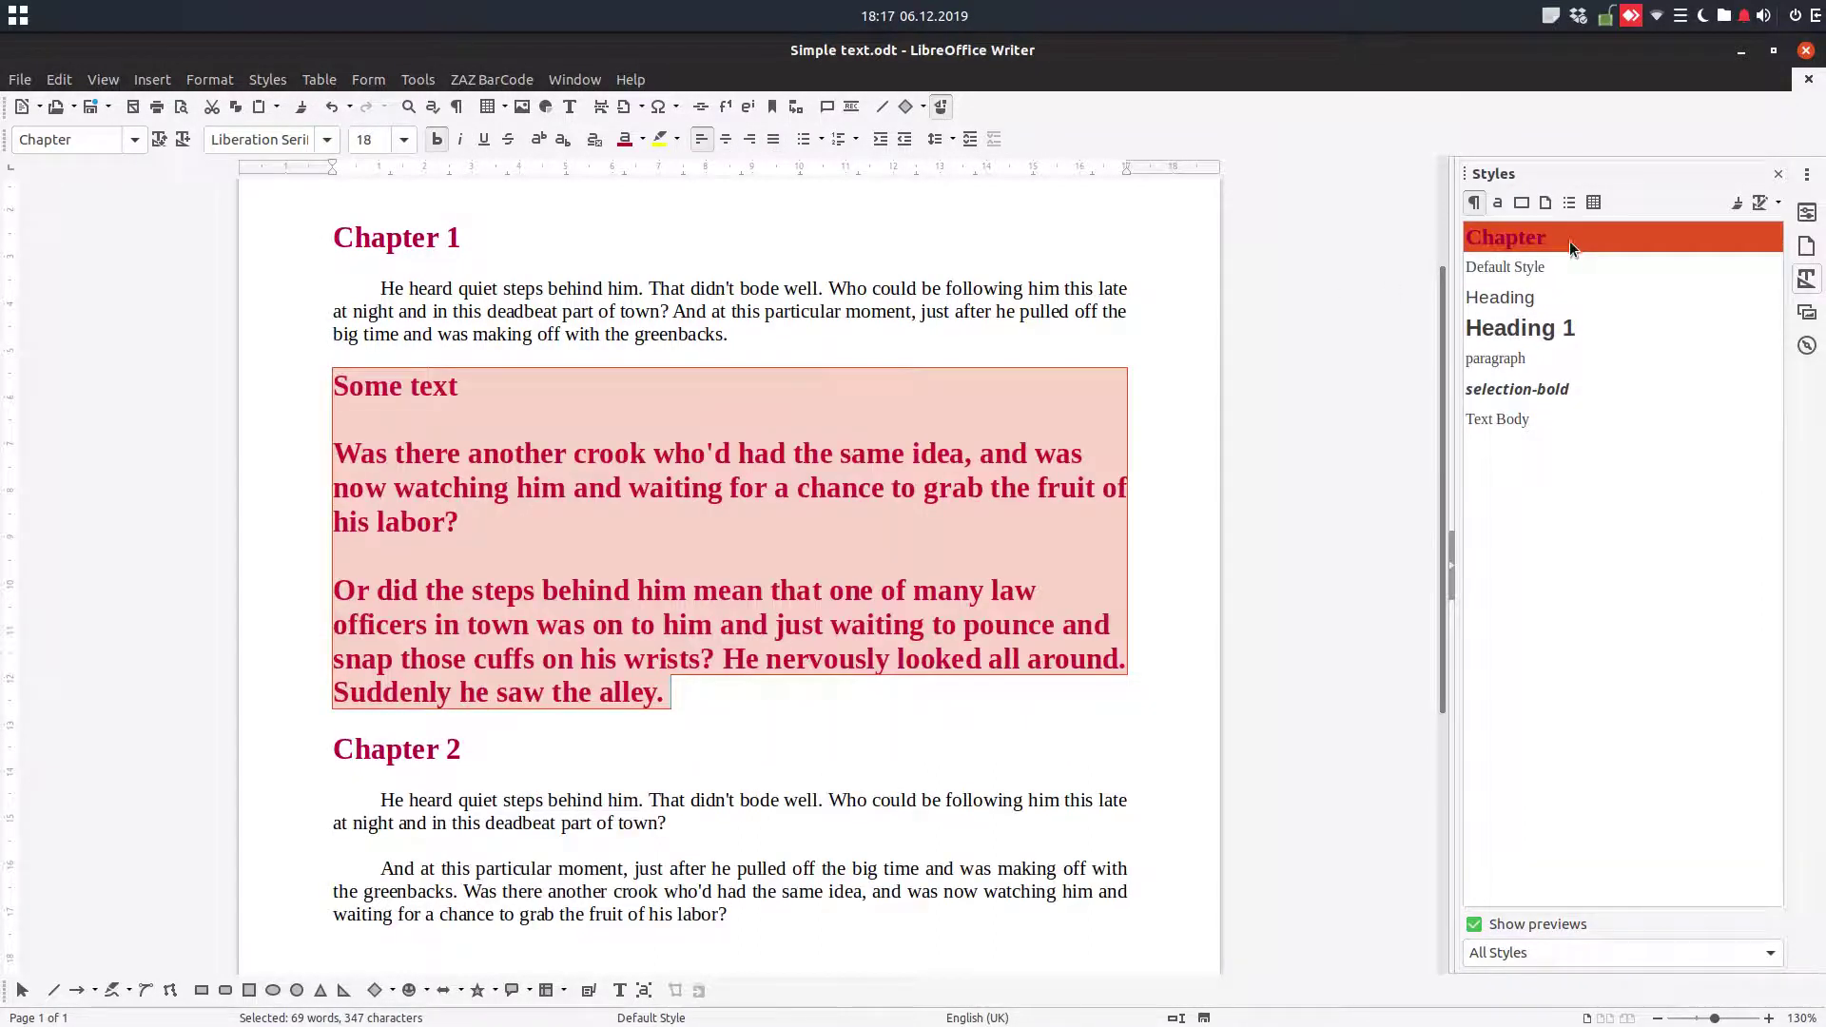
double_click(1567, 262)
- Try Heading 1, Heading, Text Body and selection-bold on them, ending with the paragraph style
double_click(1524, 327)
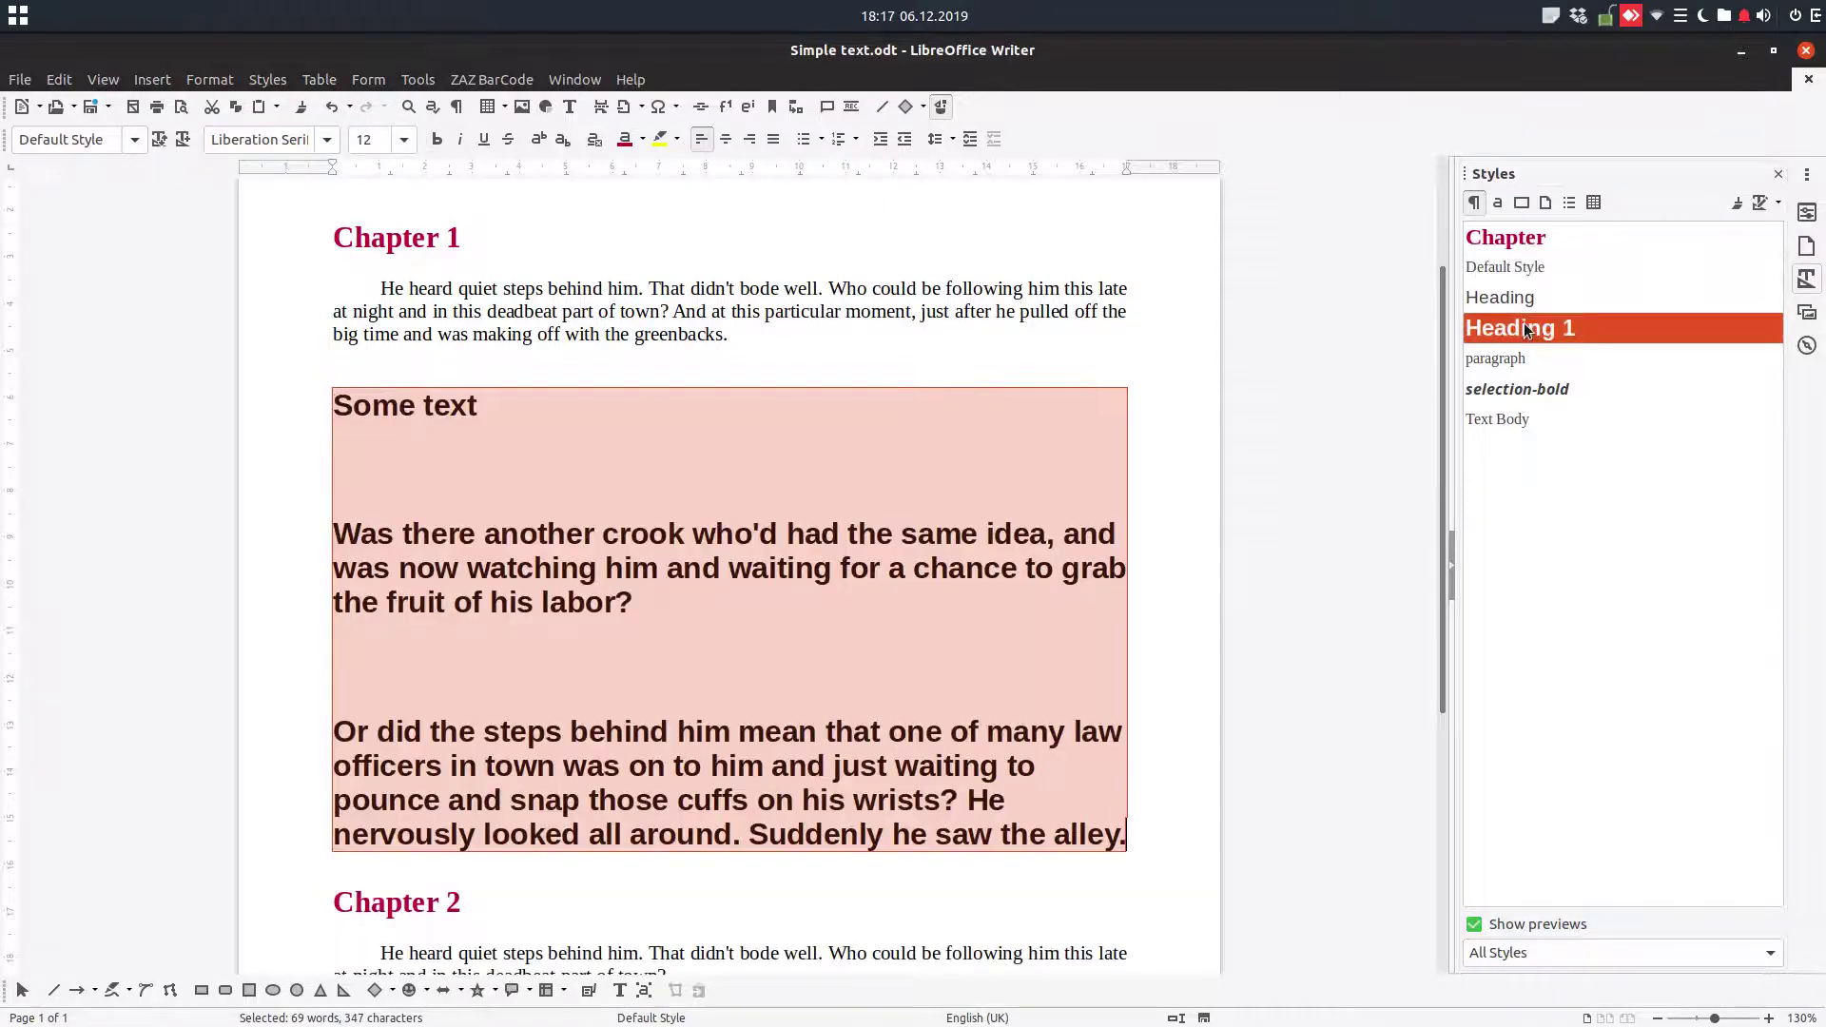
double_click(1527, 298)
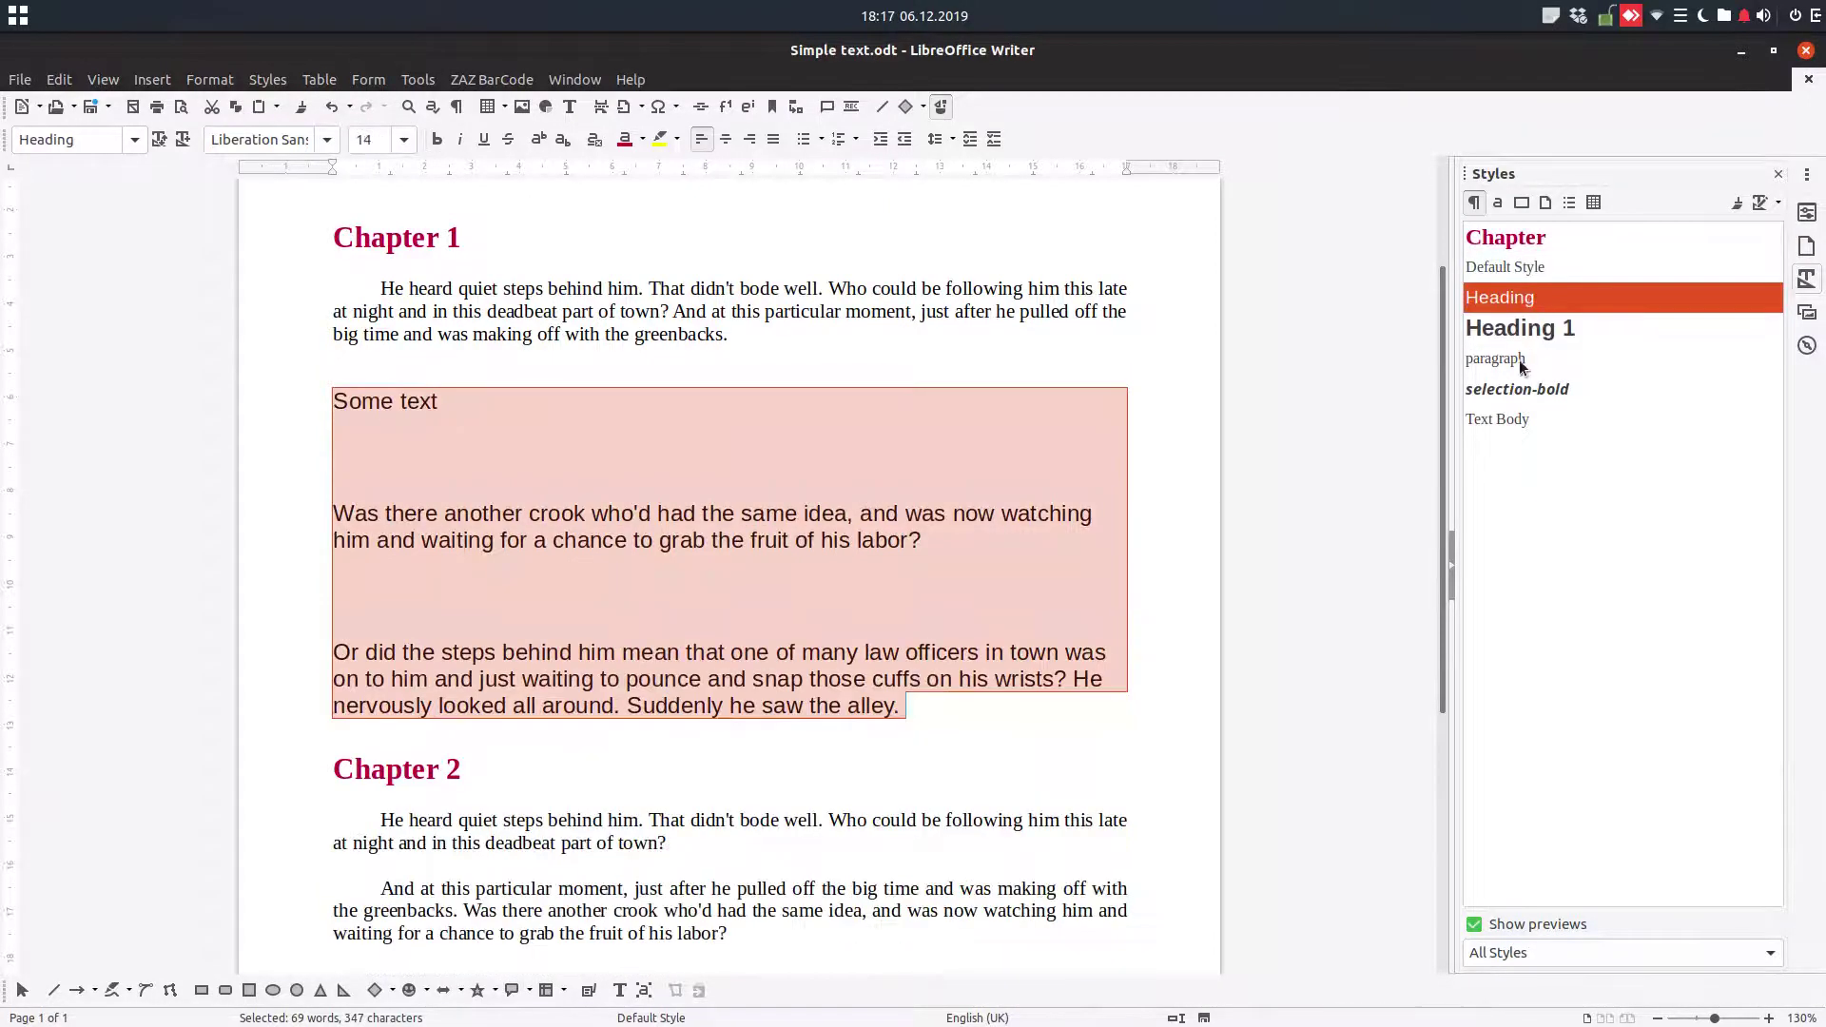
double_click(1512, 419)
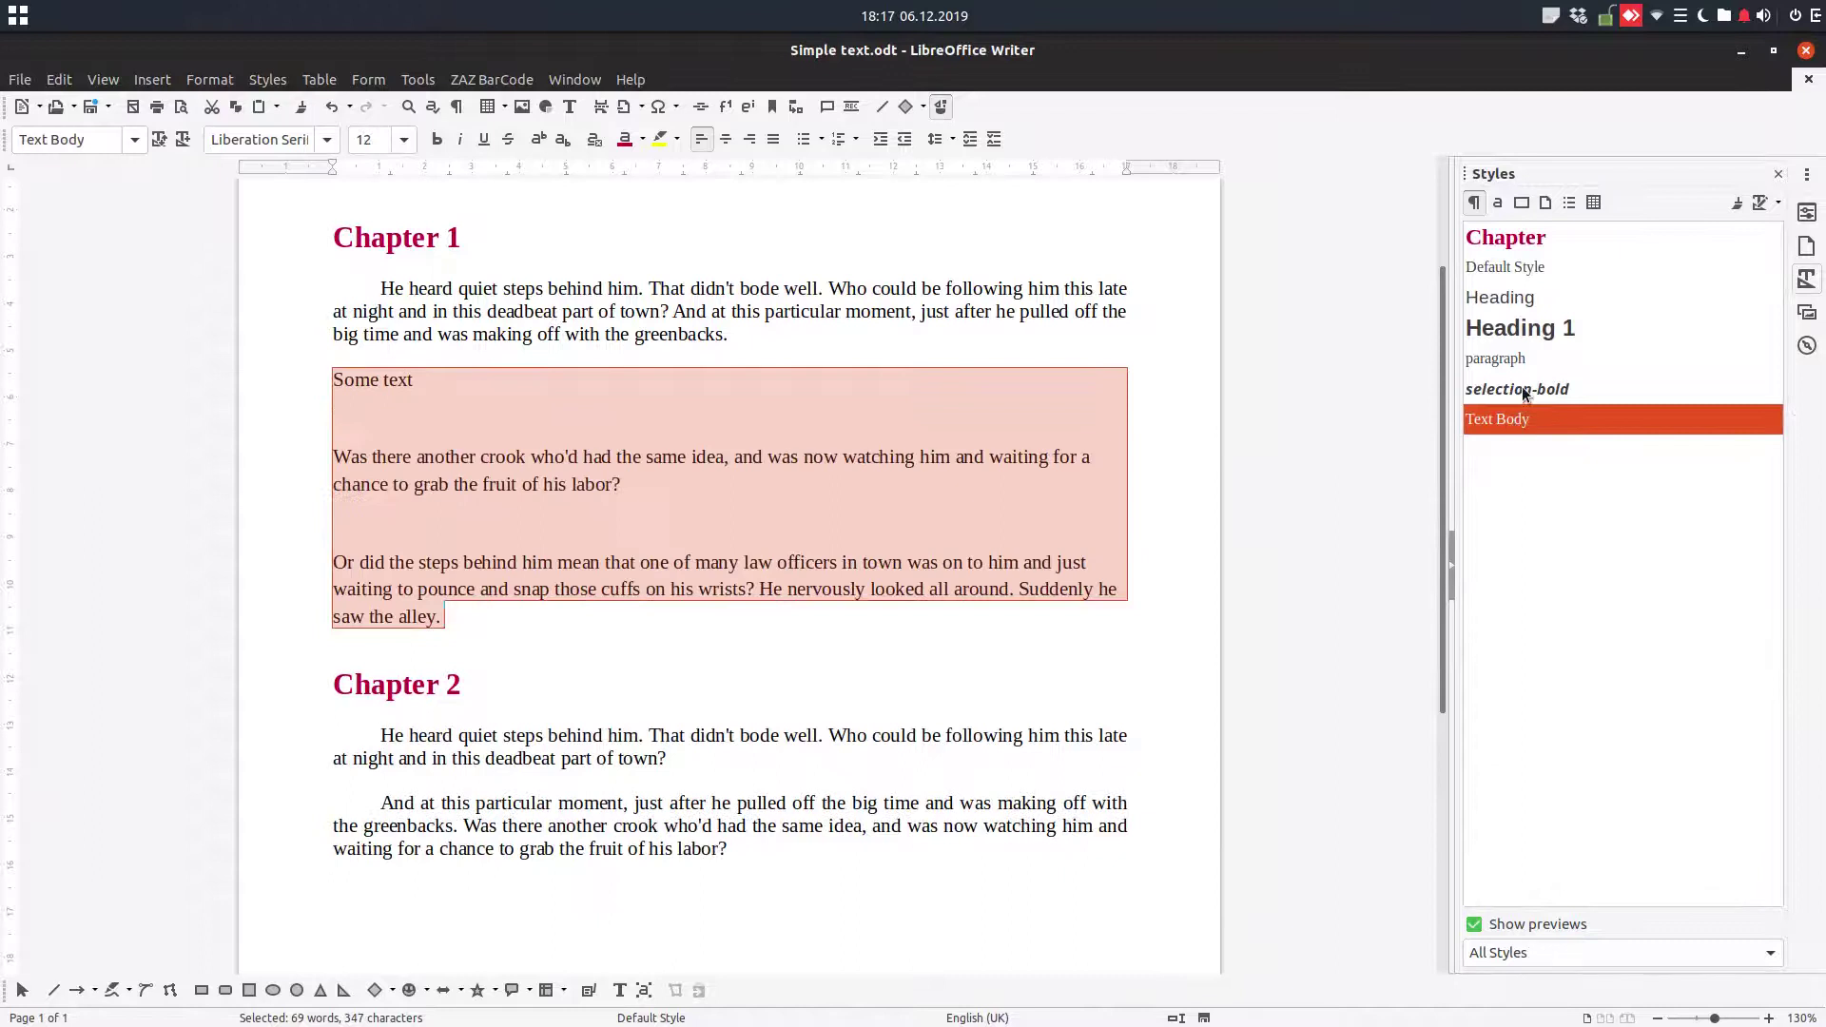
double_click(1522, 388)
double_click(1507, 356)
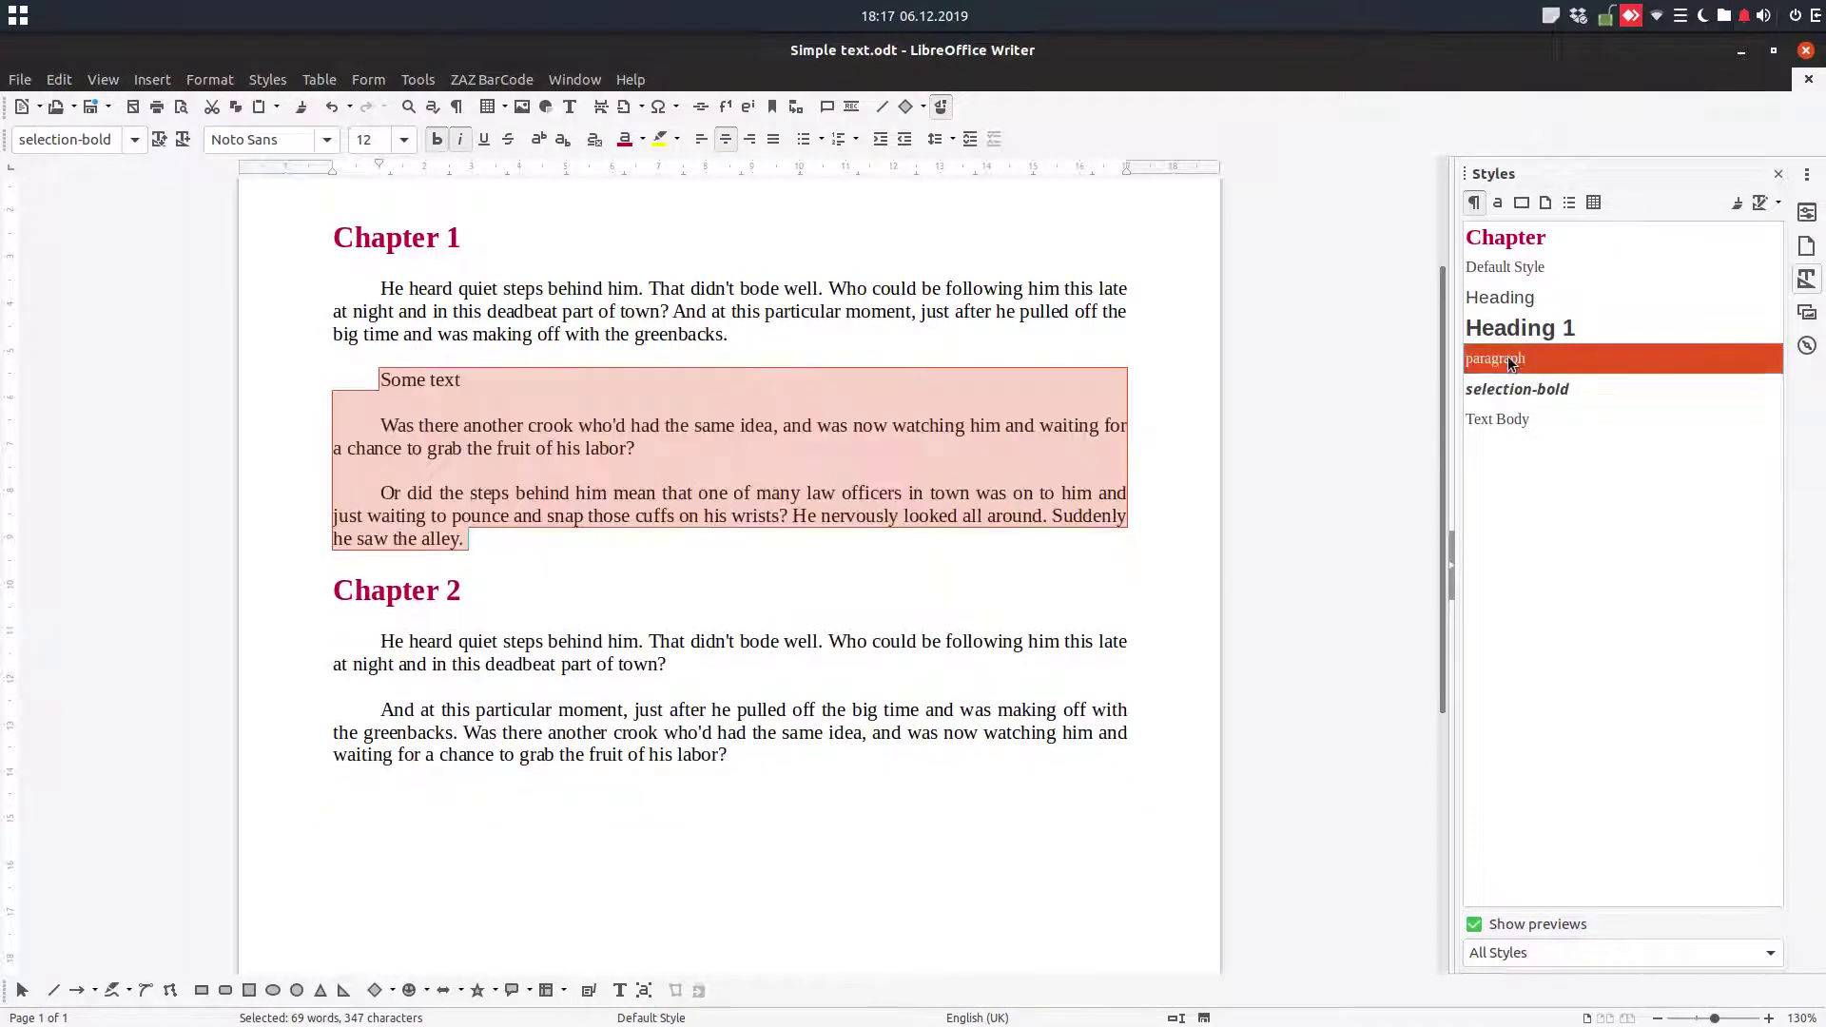
left_click(818, 385)
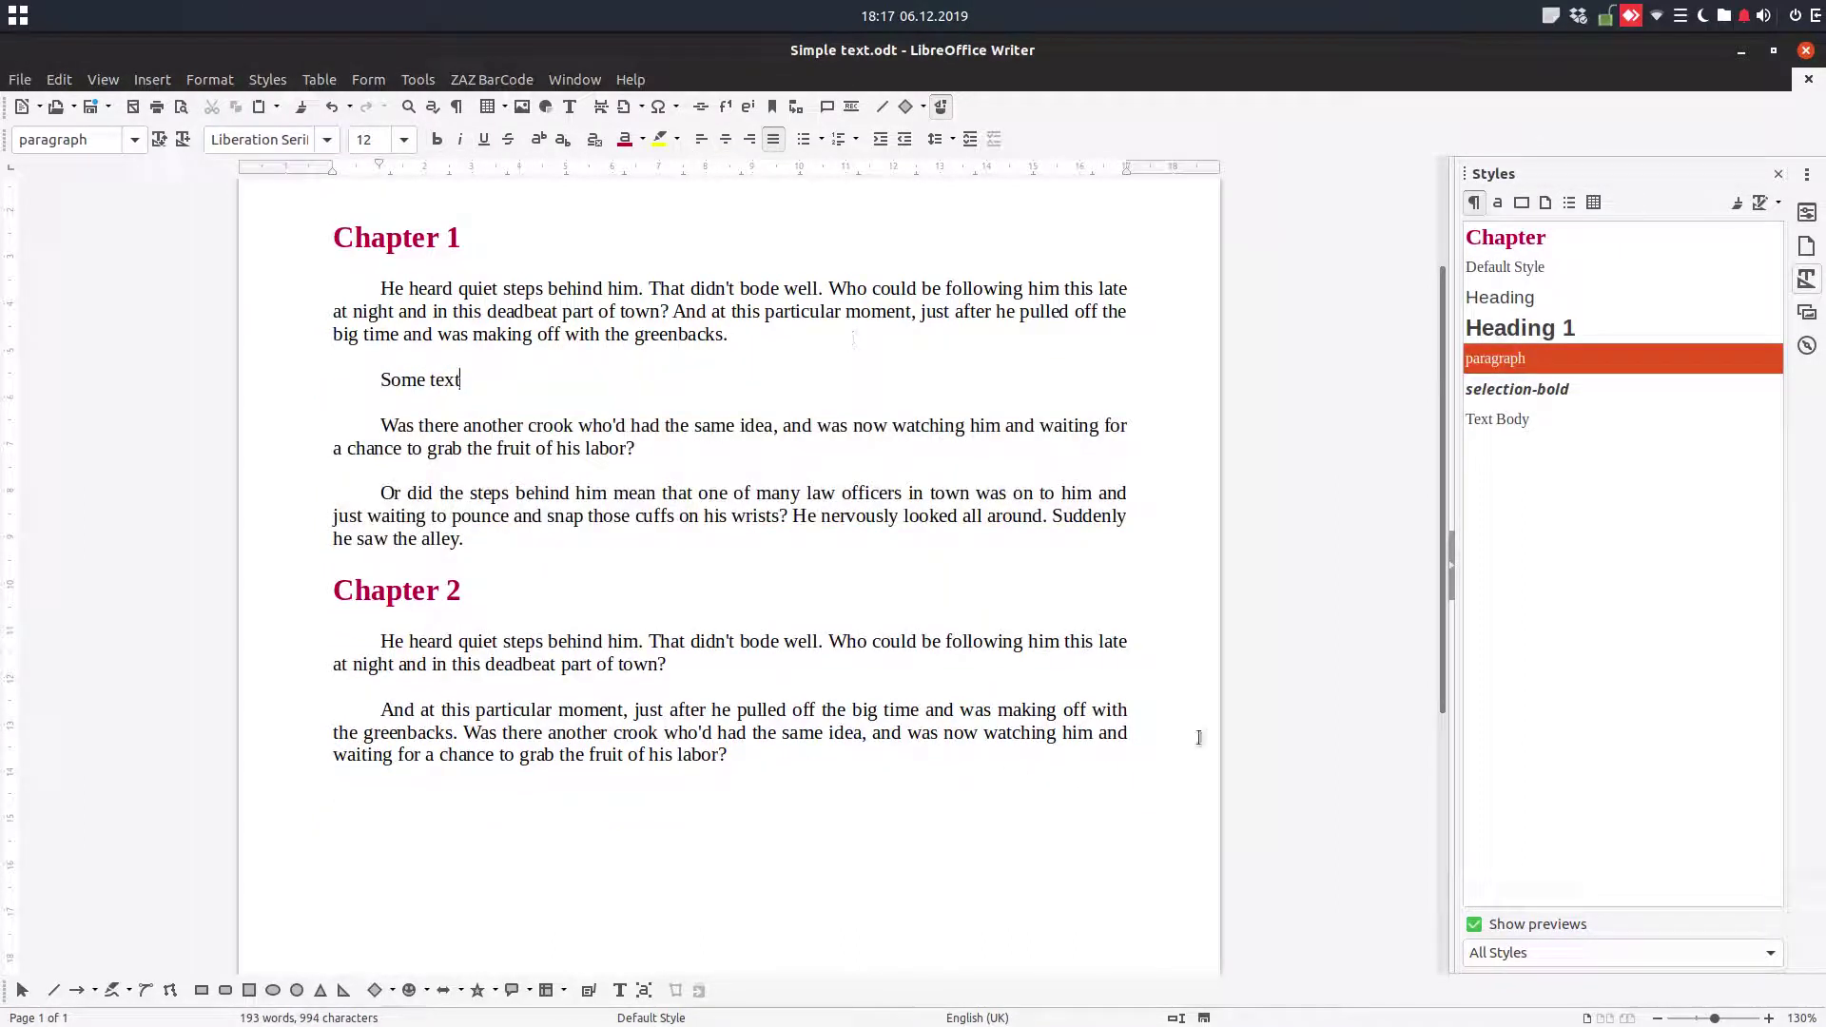
- Switch the style filter through Custom Styles and Automatic, ending on Text Styles
left_click(1550, 951)
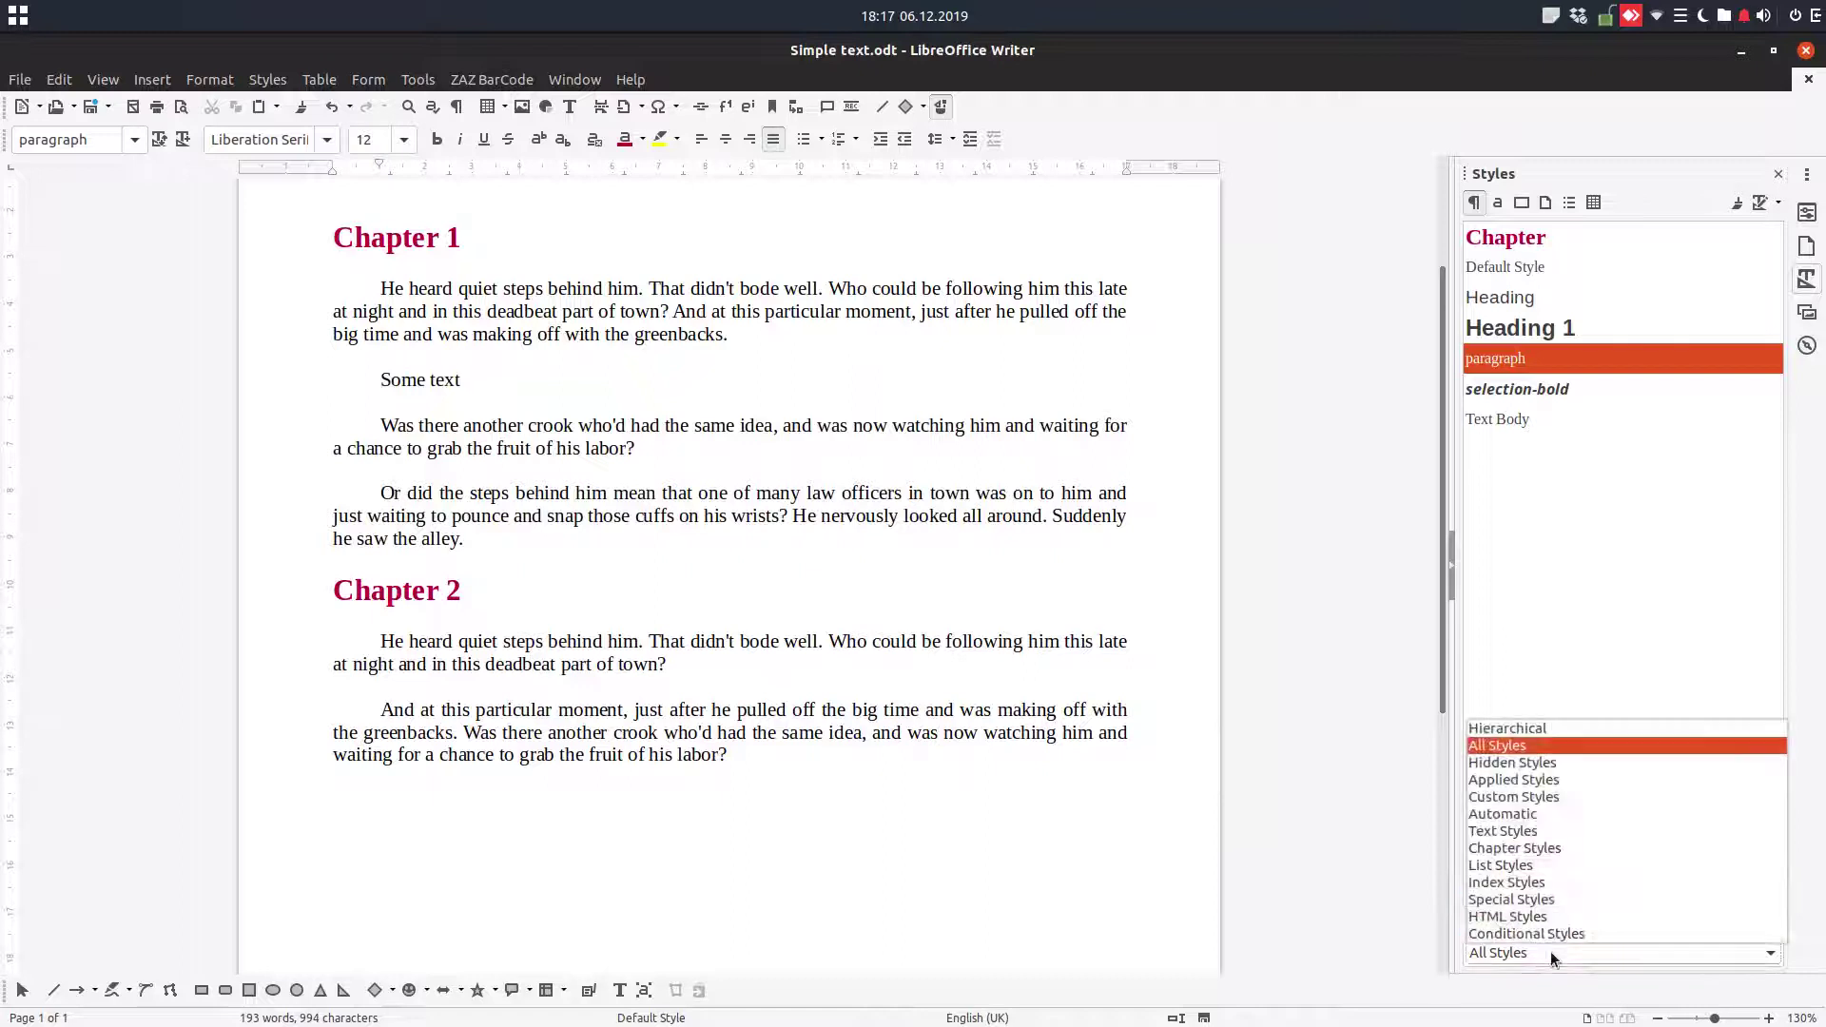
left_click(1556, 795)
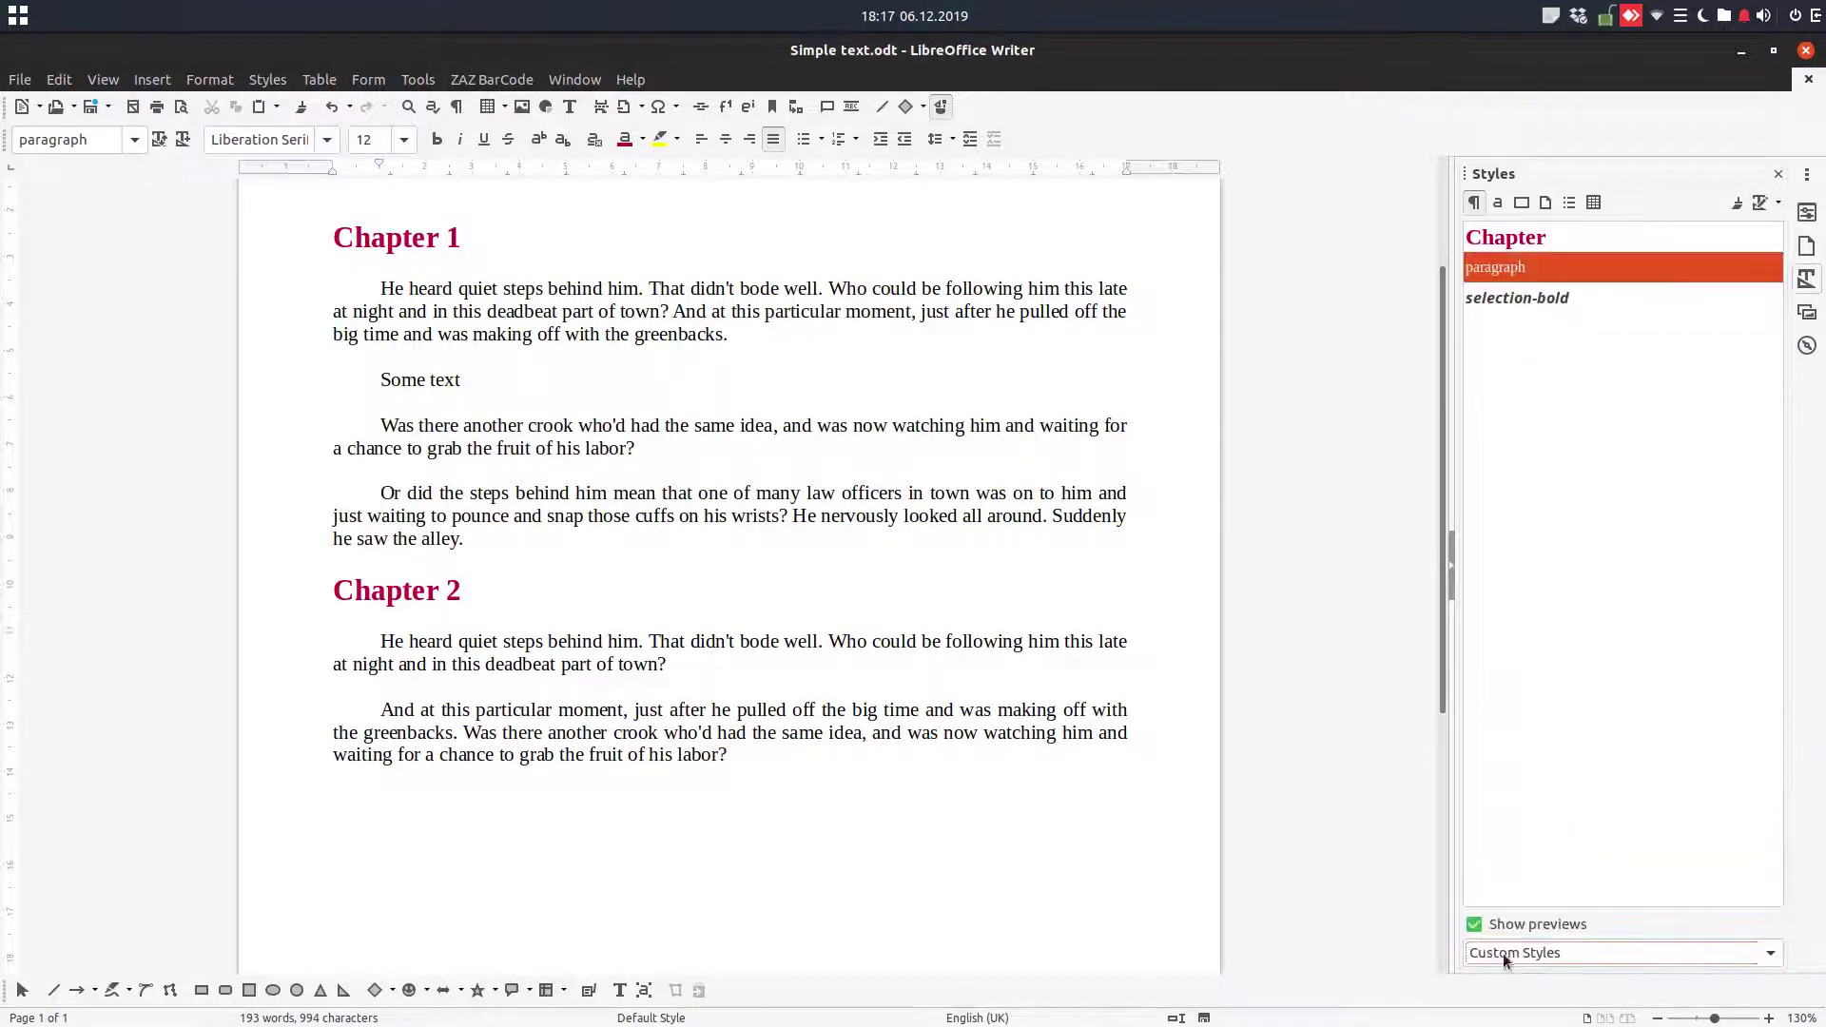
left_click(1532, 954)
left_click(1533, 955)
left_click(1543, 951)
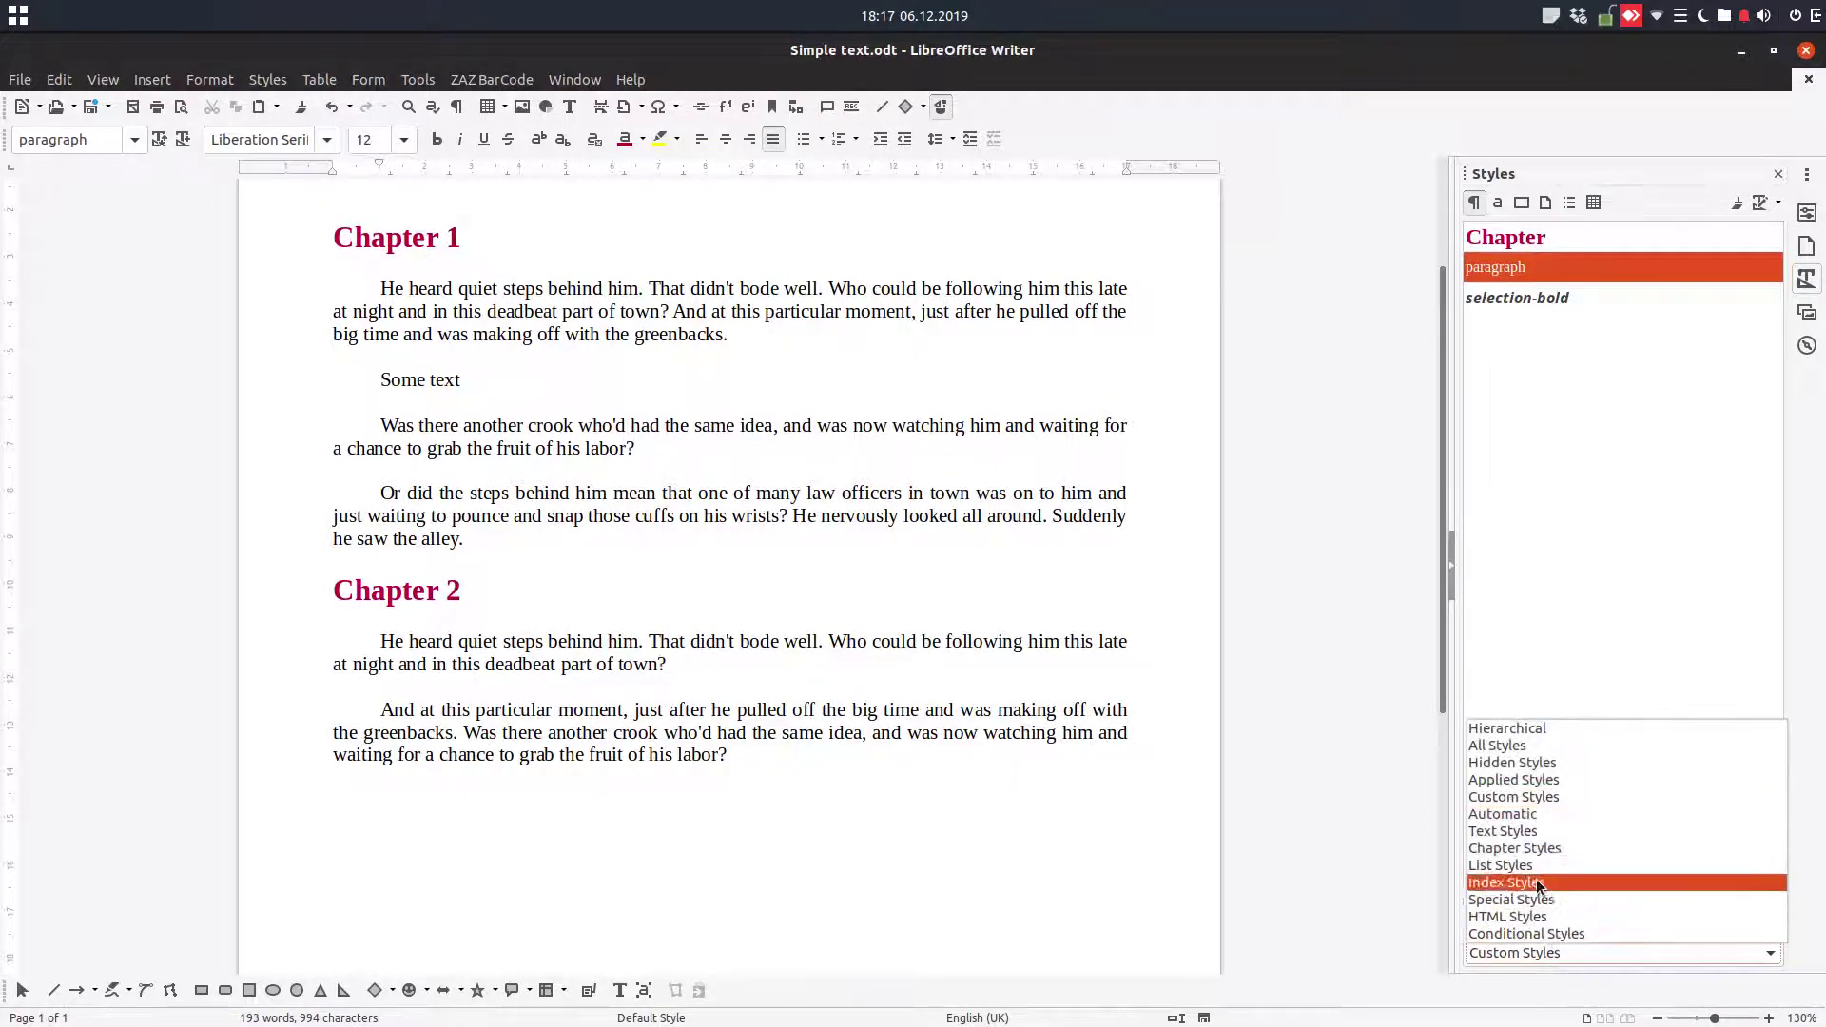
left_click(1548, 818)
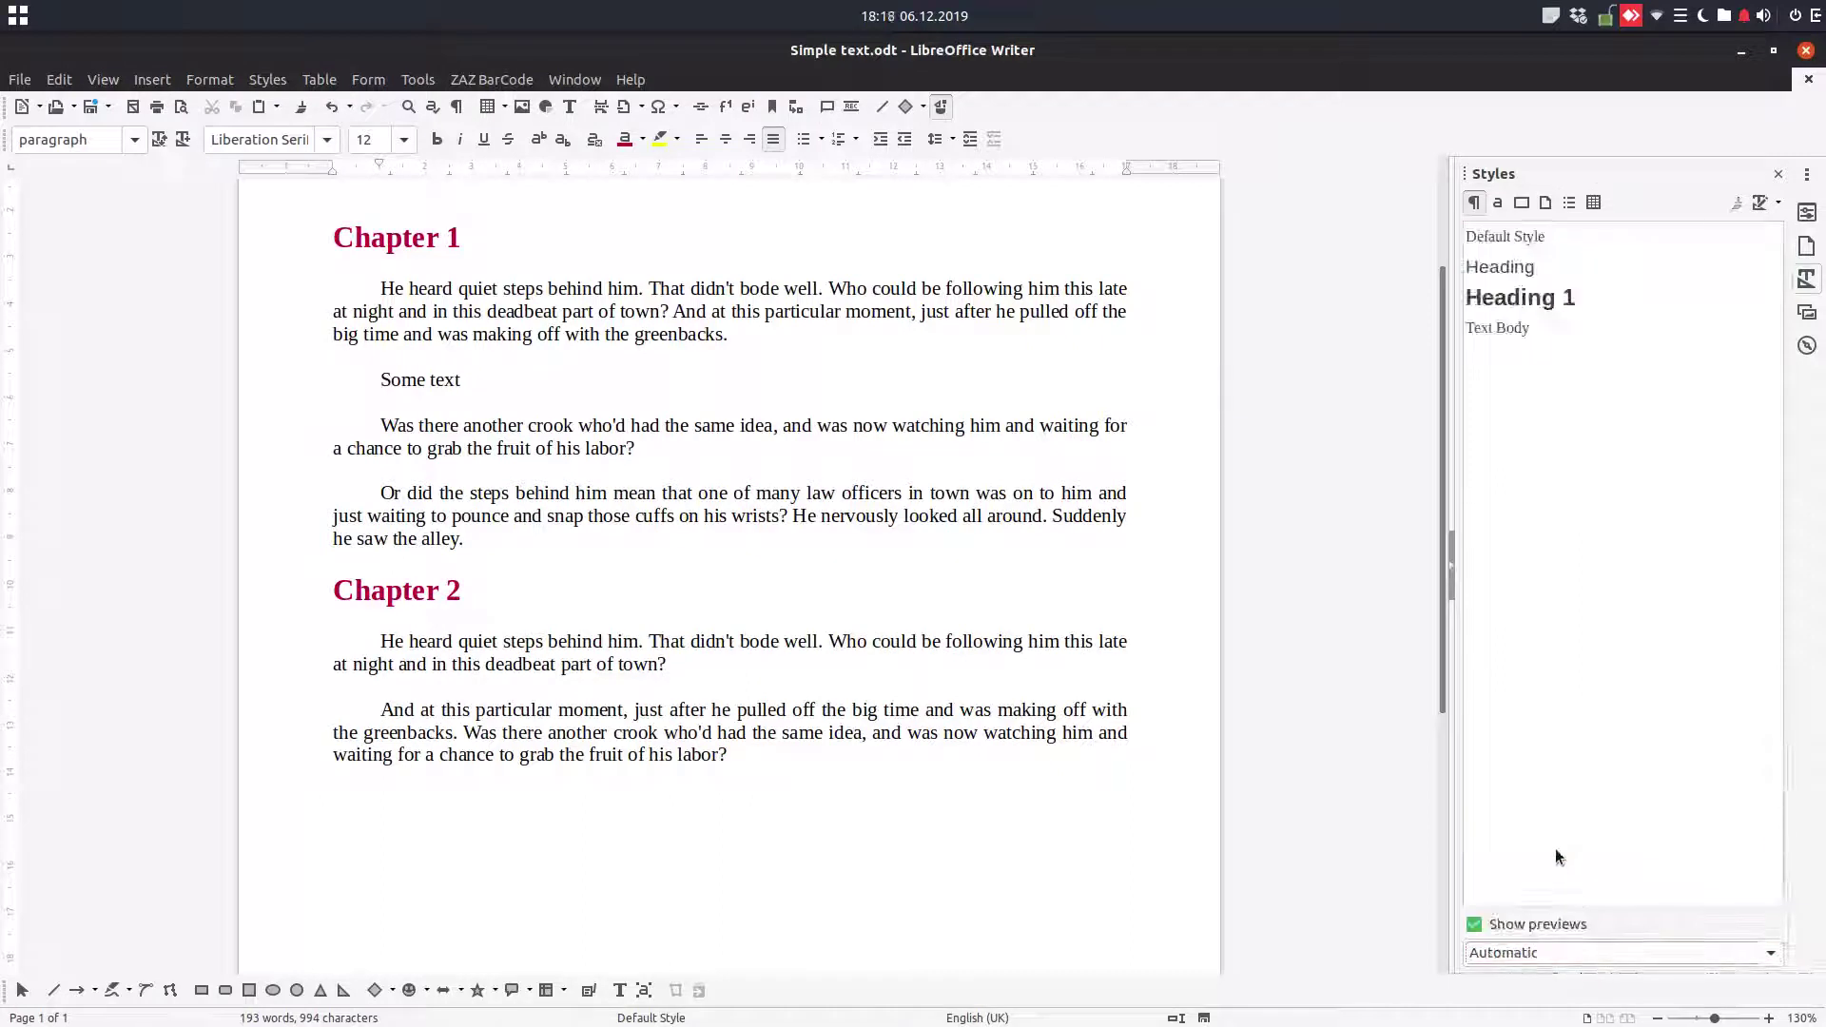
left_click(1556, 951)
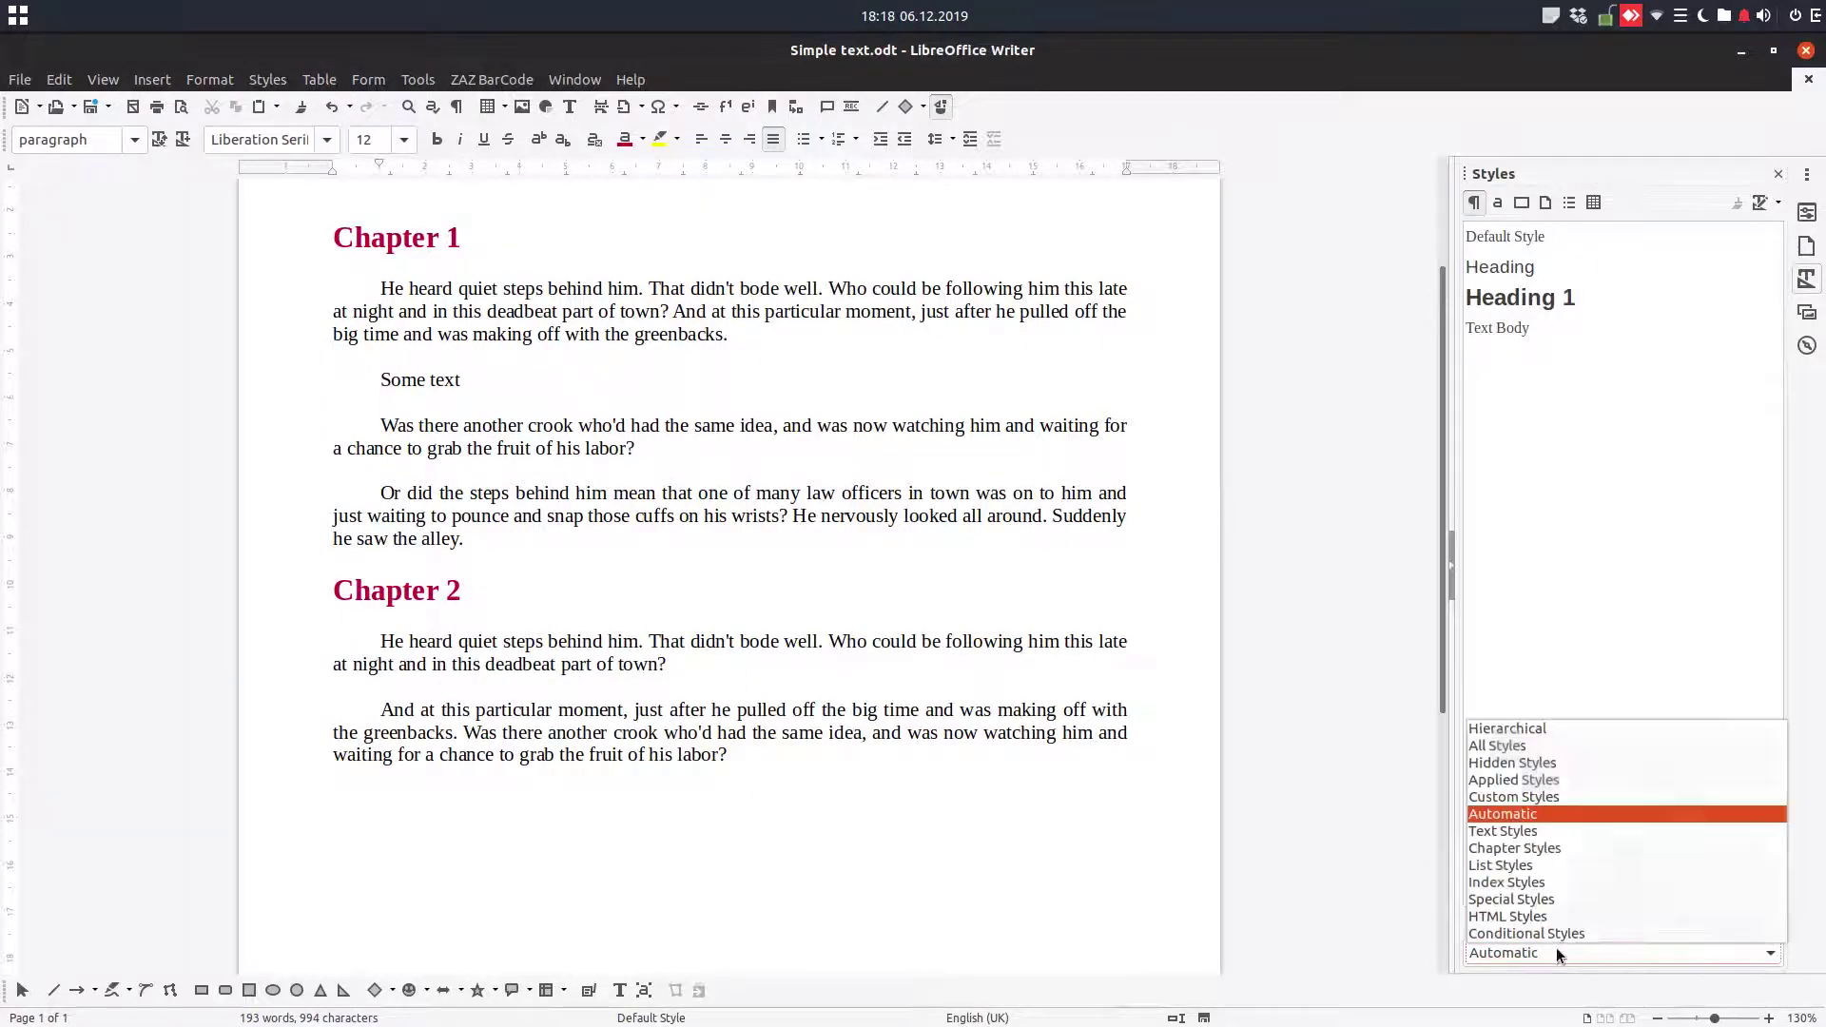
left_click(1539, 833)
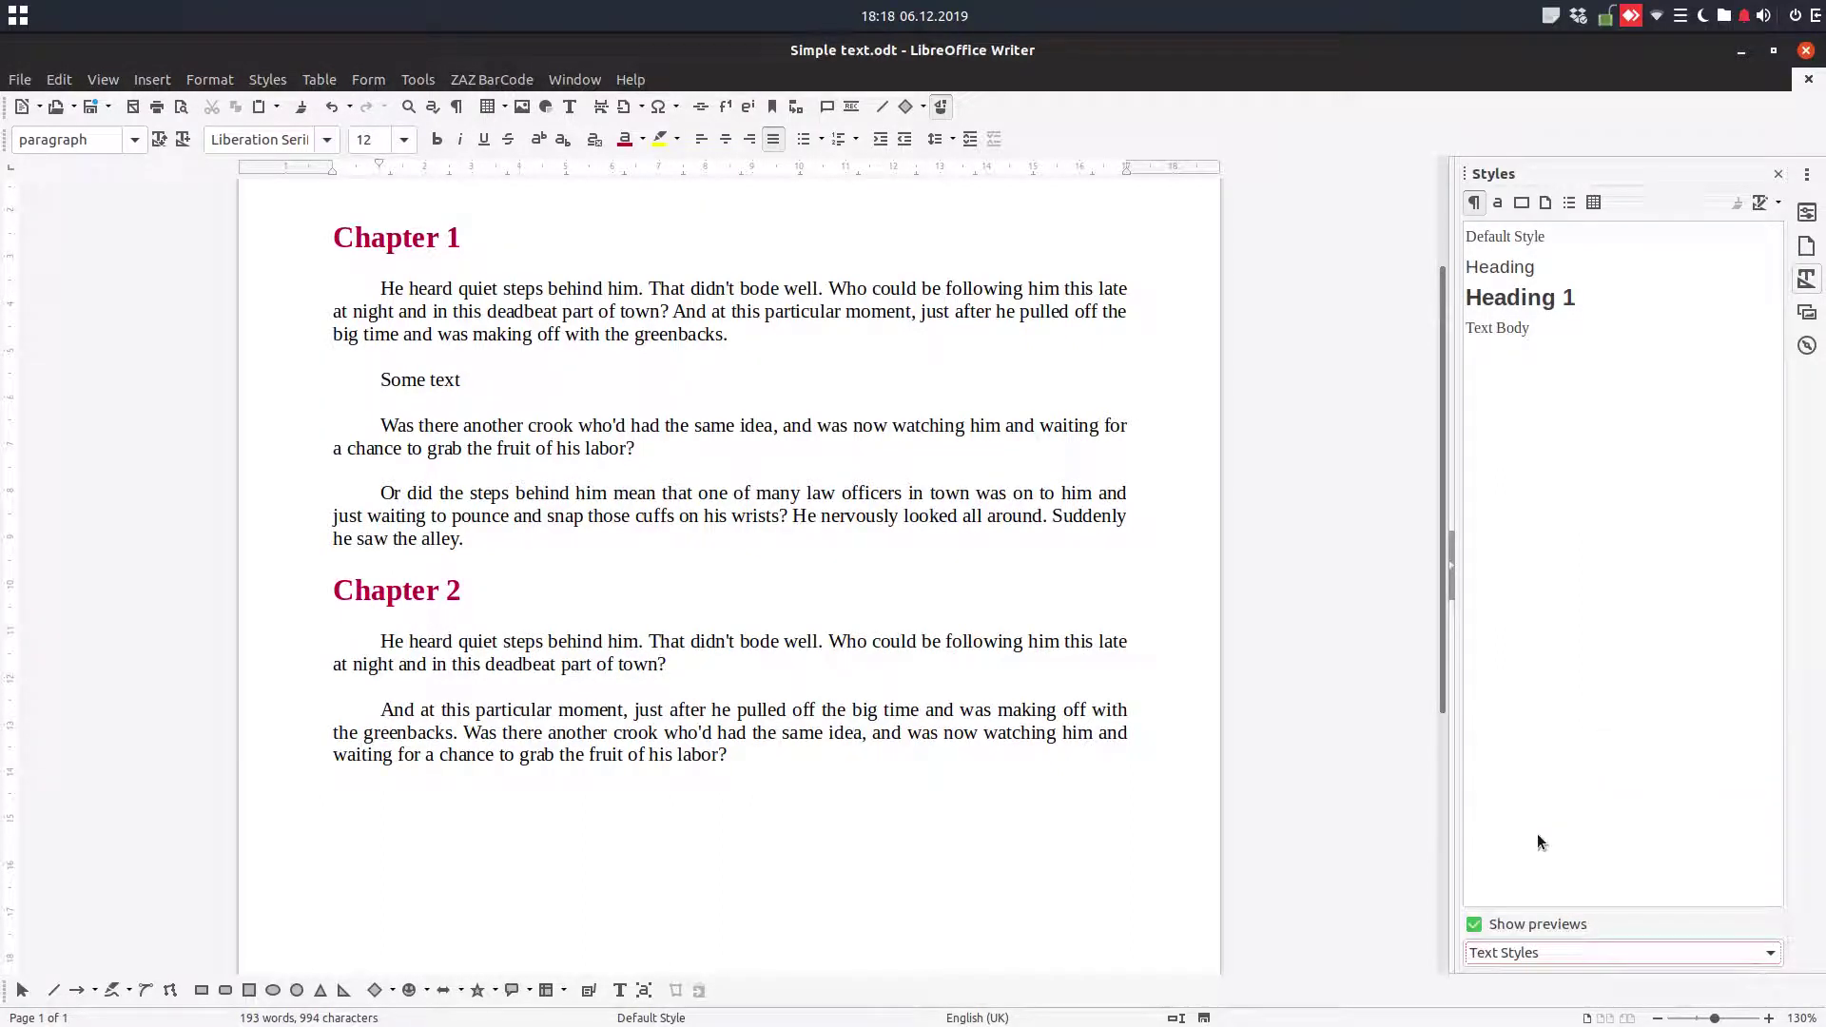
left_click(1539, 950)
left_click(1539, 950)
- Filter to Hidden Styles, select all of them, and show them again
scroll(807, 451, "up", 3)
left_click(806, 443)
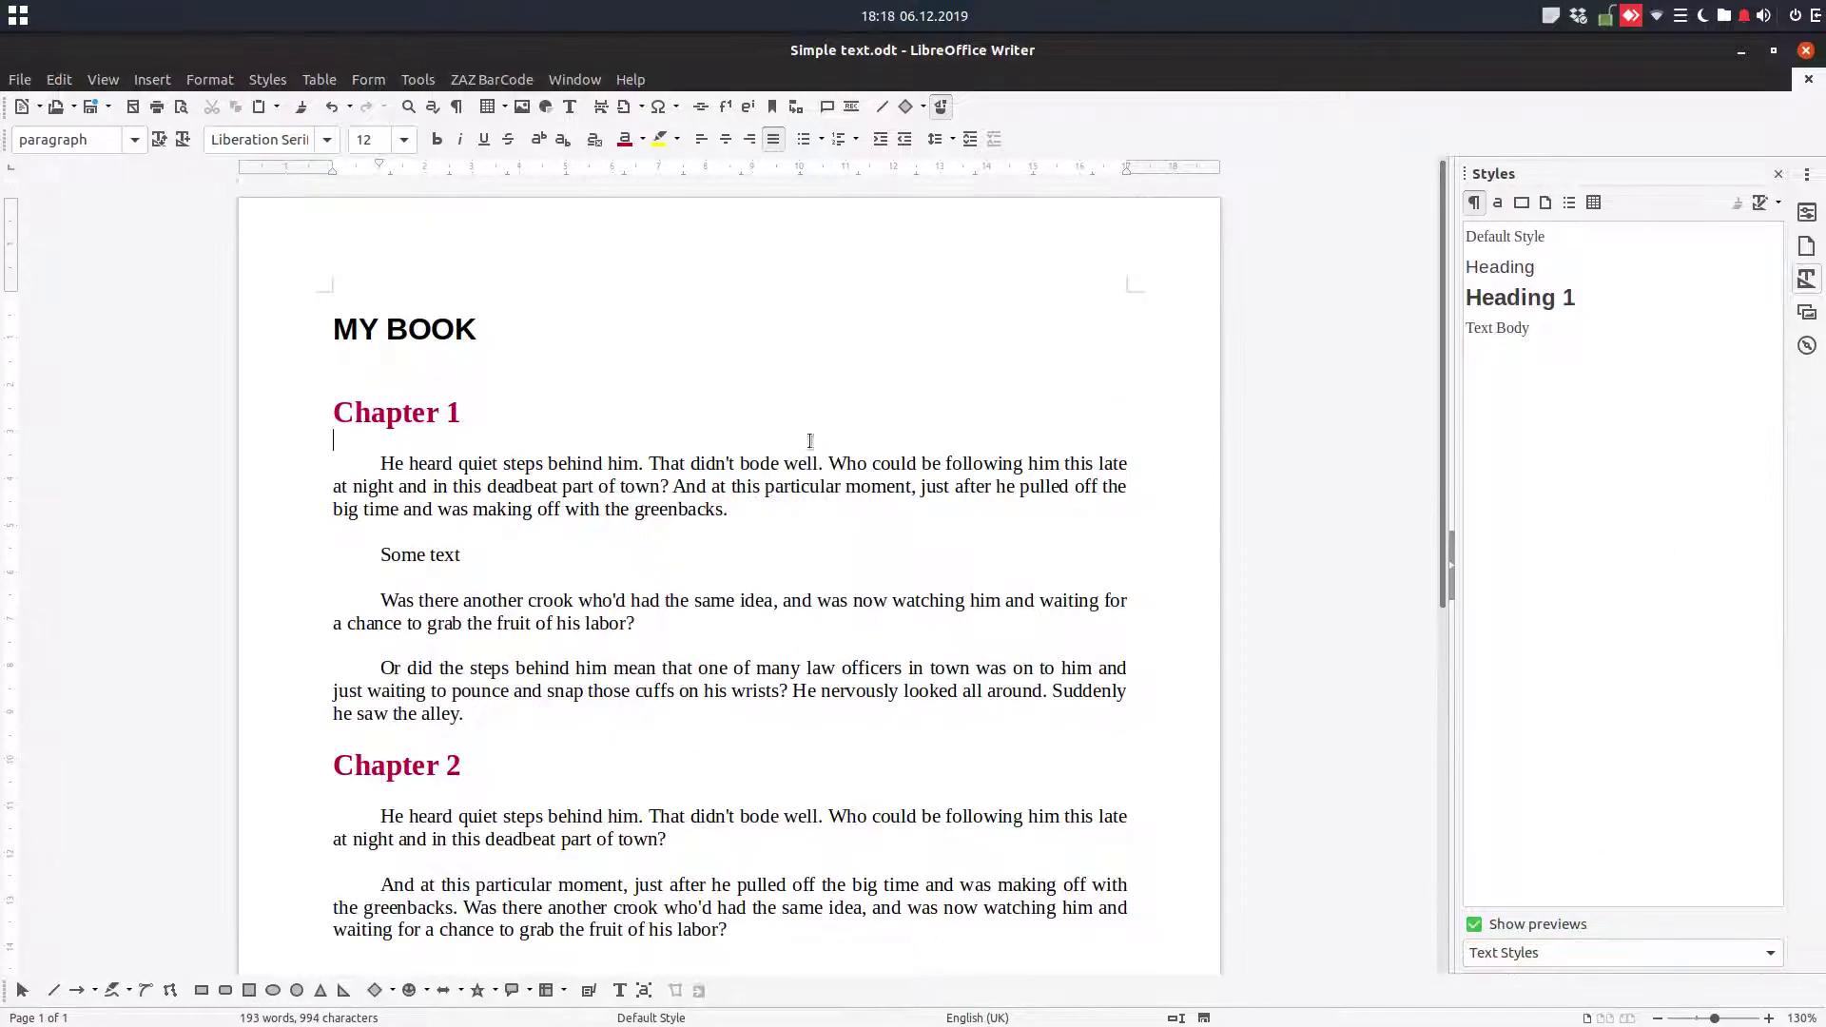
left_click(1534, 941)
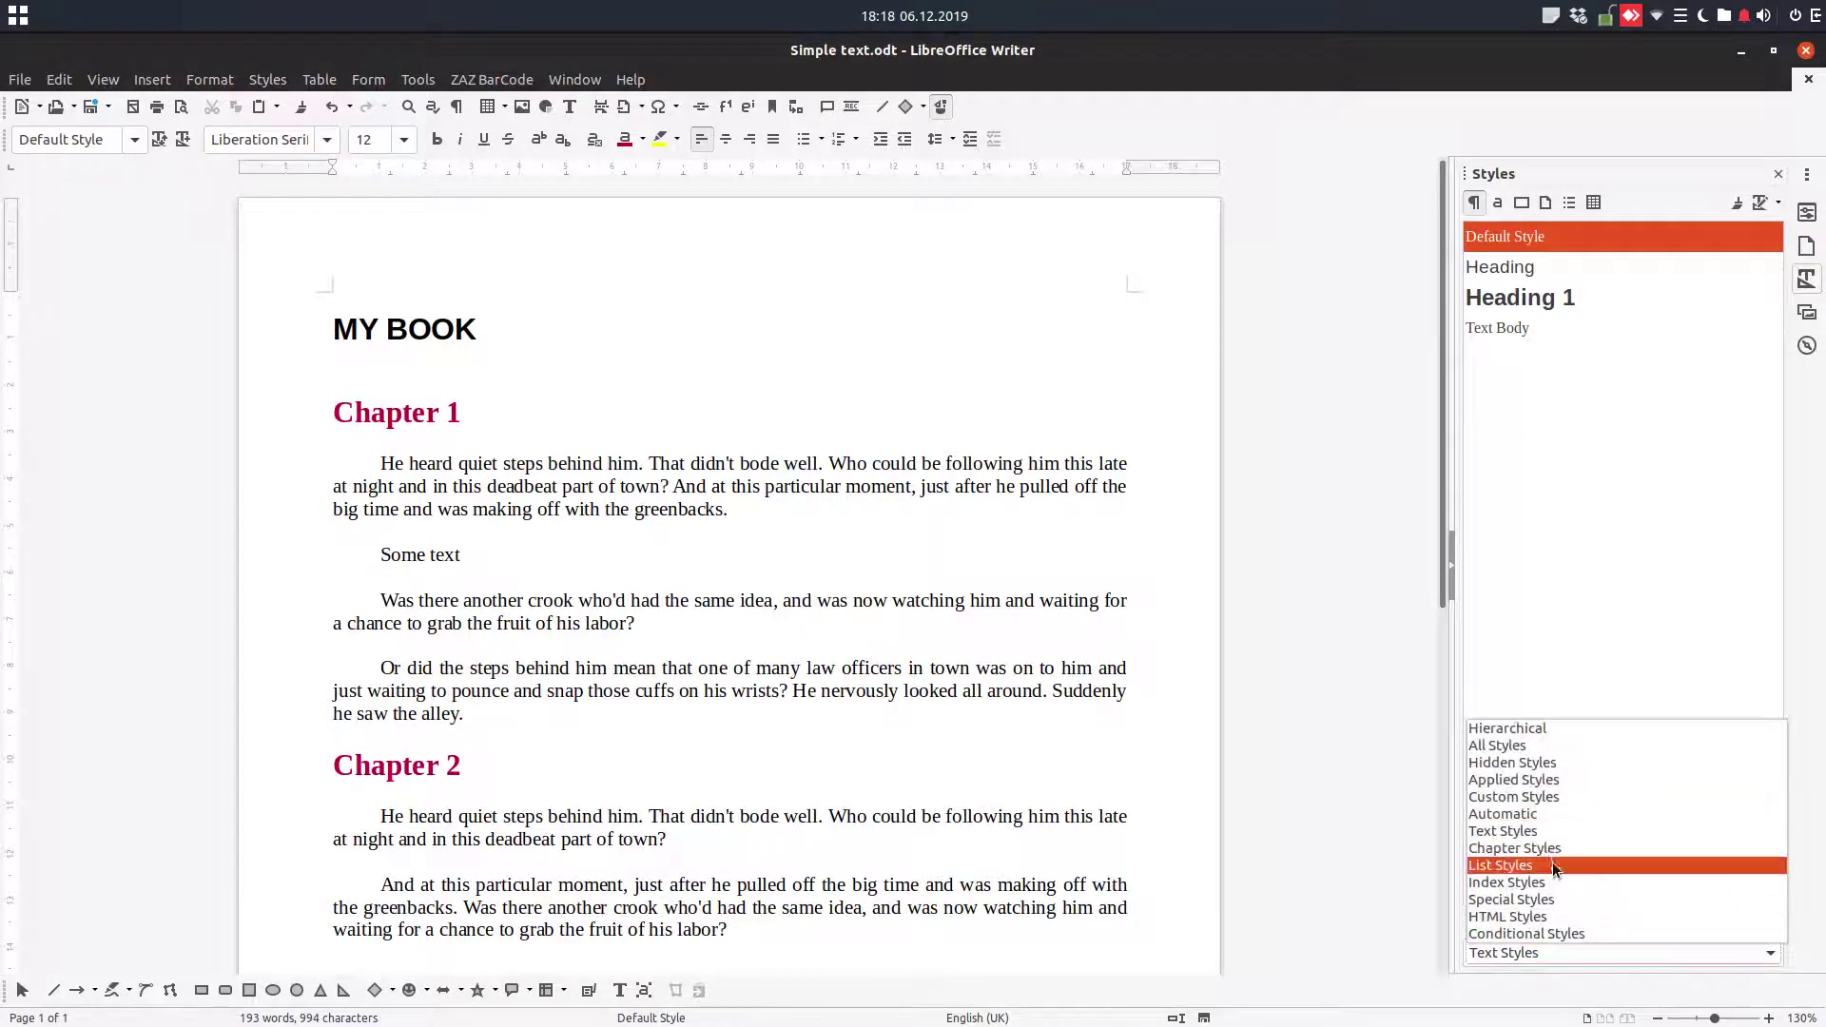
left_click(1540, 762)
left_click(1544, 670)
key("ctrl+a")
right_click(1544, 670)
left_click(1584, 743)
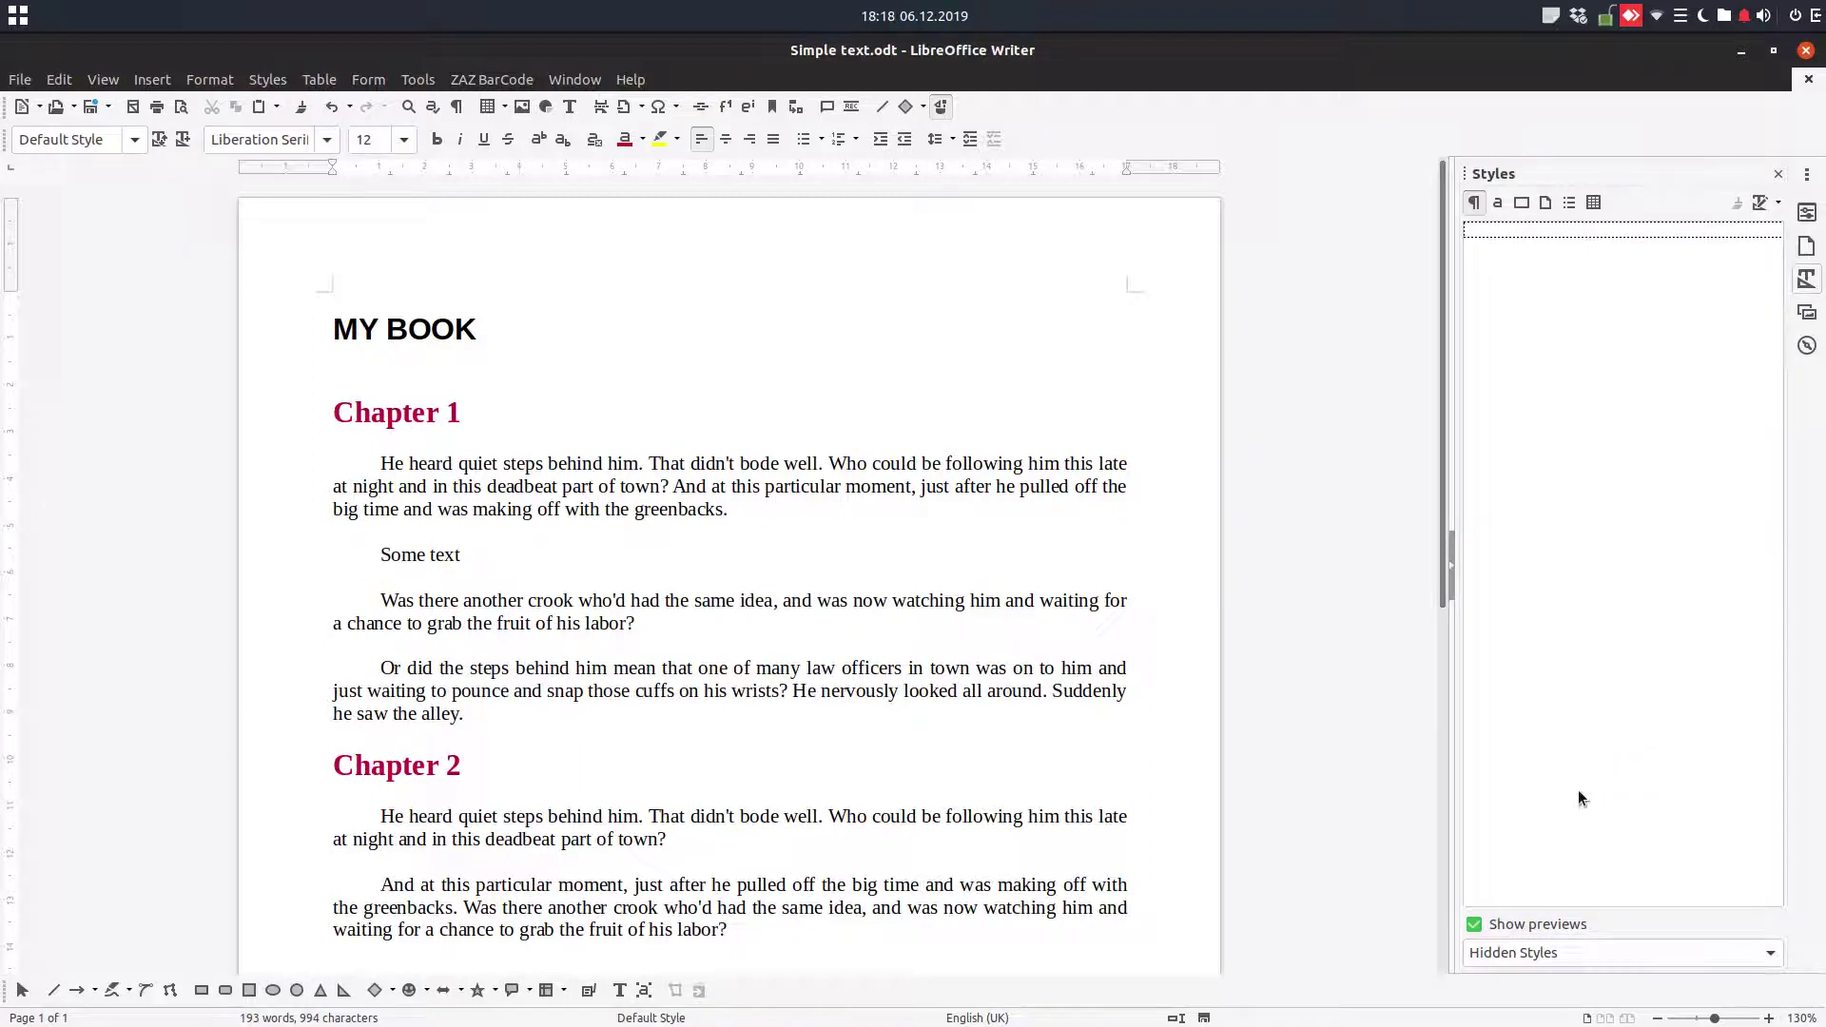
- Browse the Chapter, List, Special, HTML and Conditional Styles filters, then return to All Styles
left_click(1535, 950)
left_click(1542, 849)
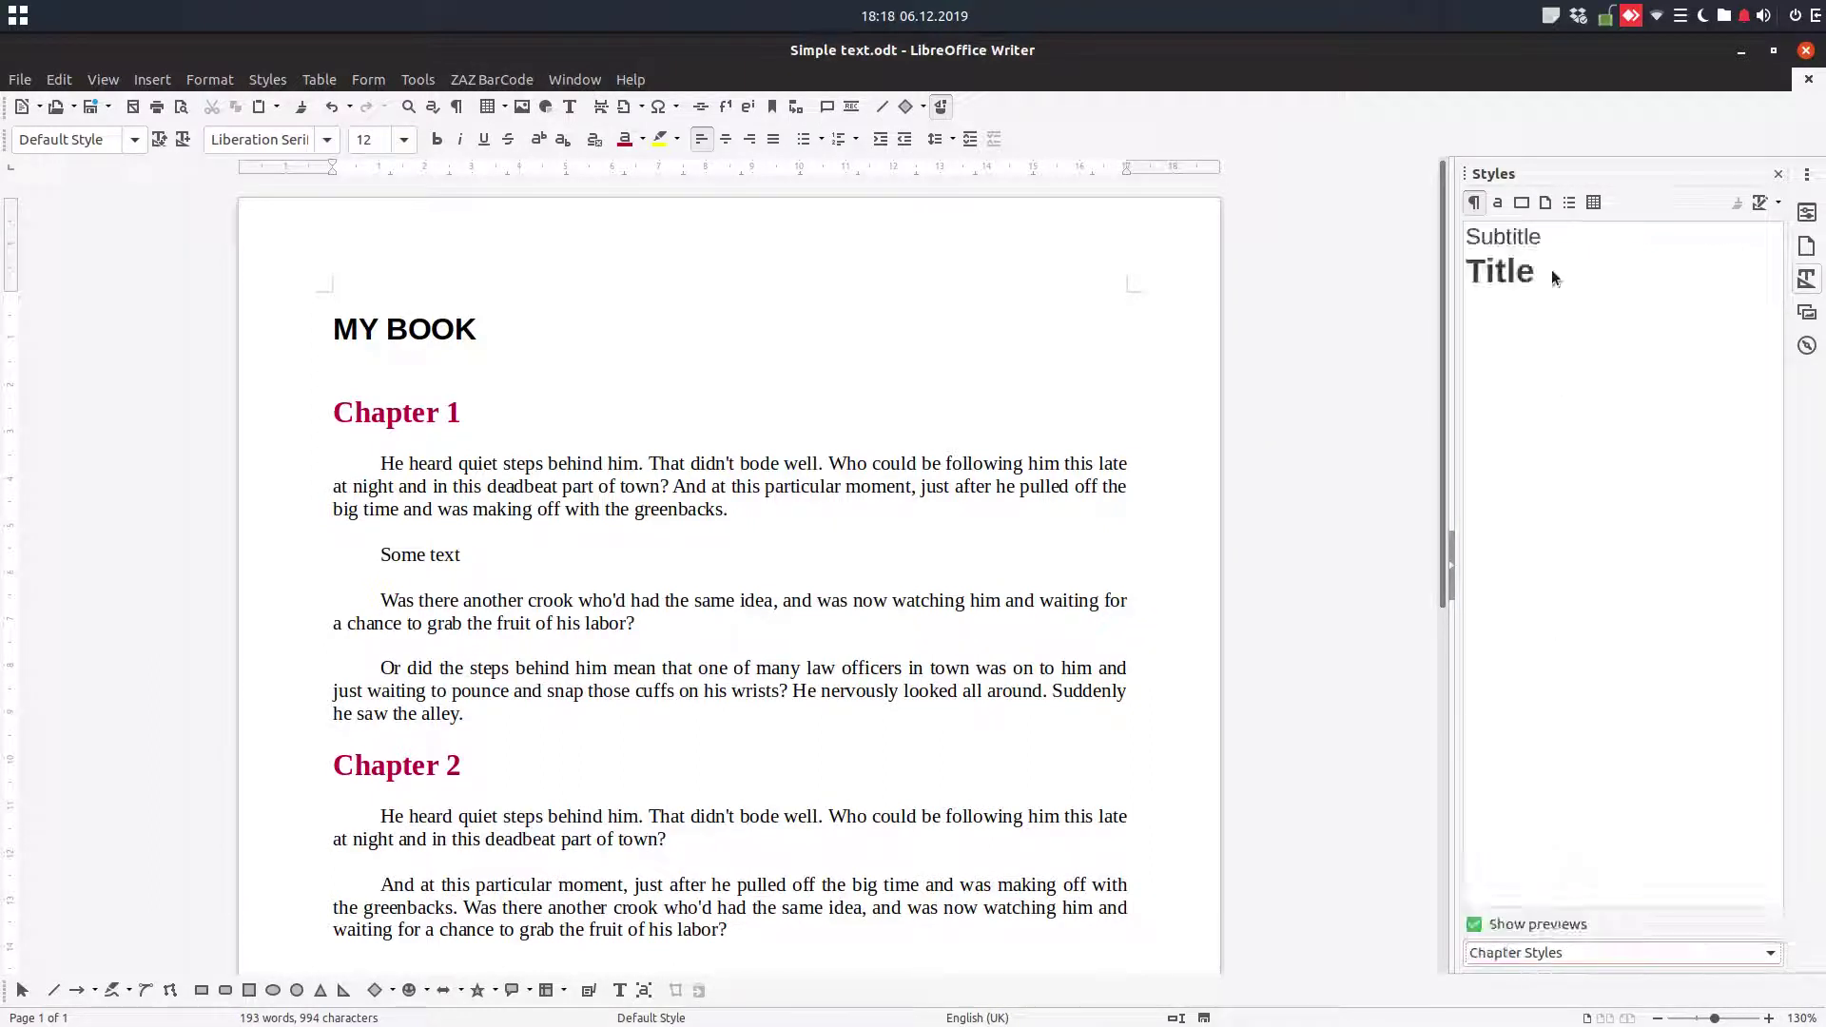
left_click(1571, 949)
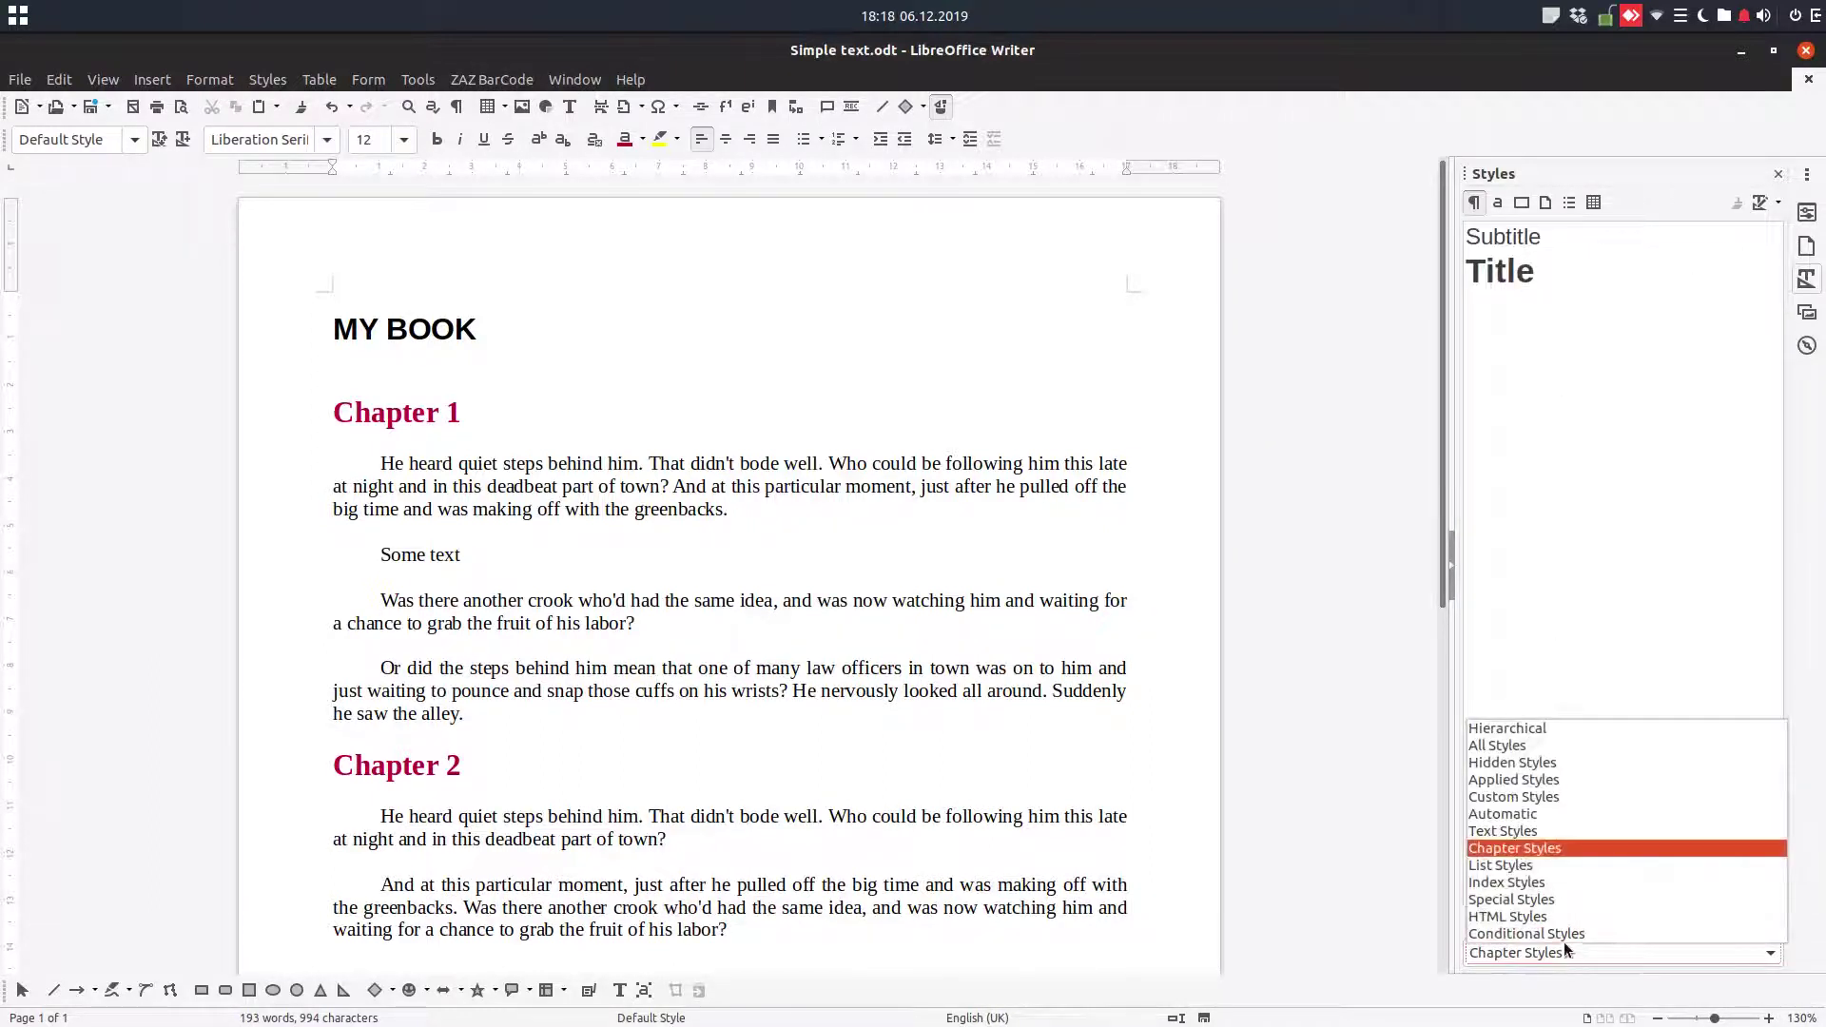
left_click(1543, 867)
left_click(1567, 951)
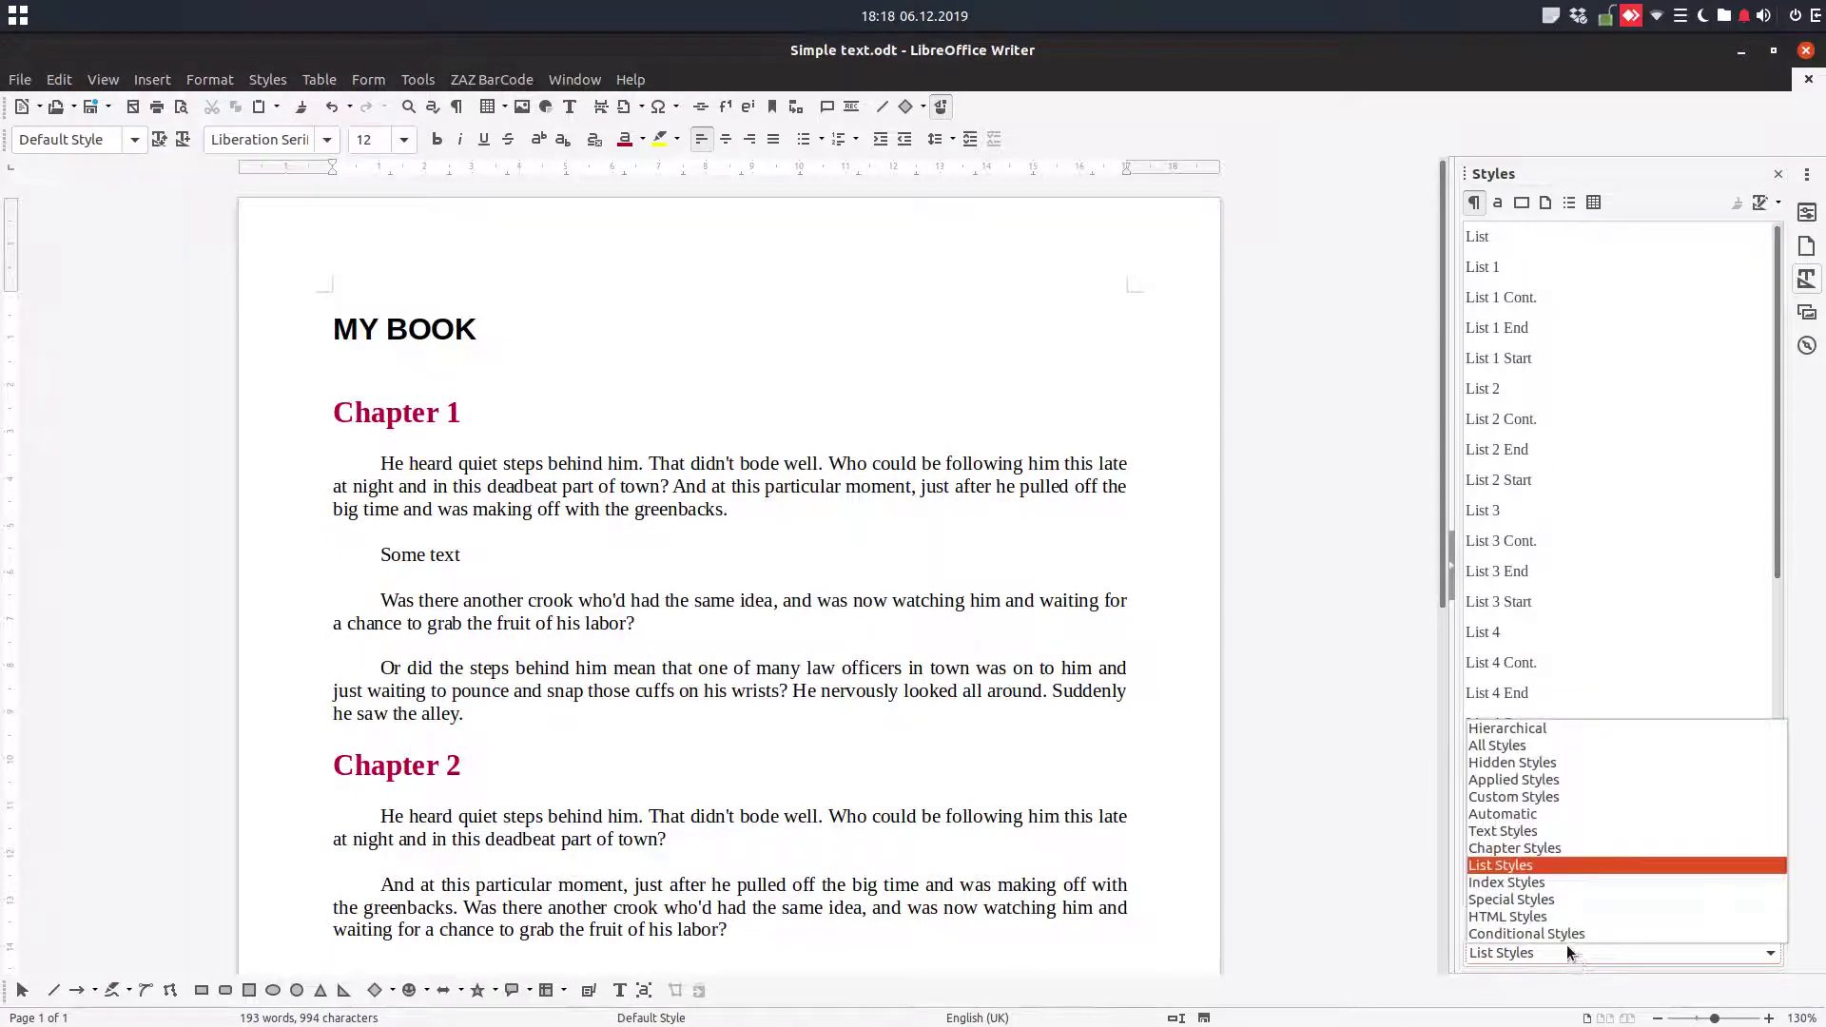
left_click(1559, 900)
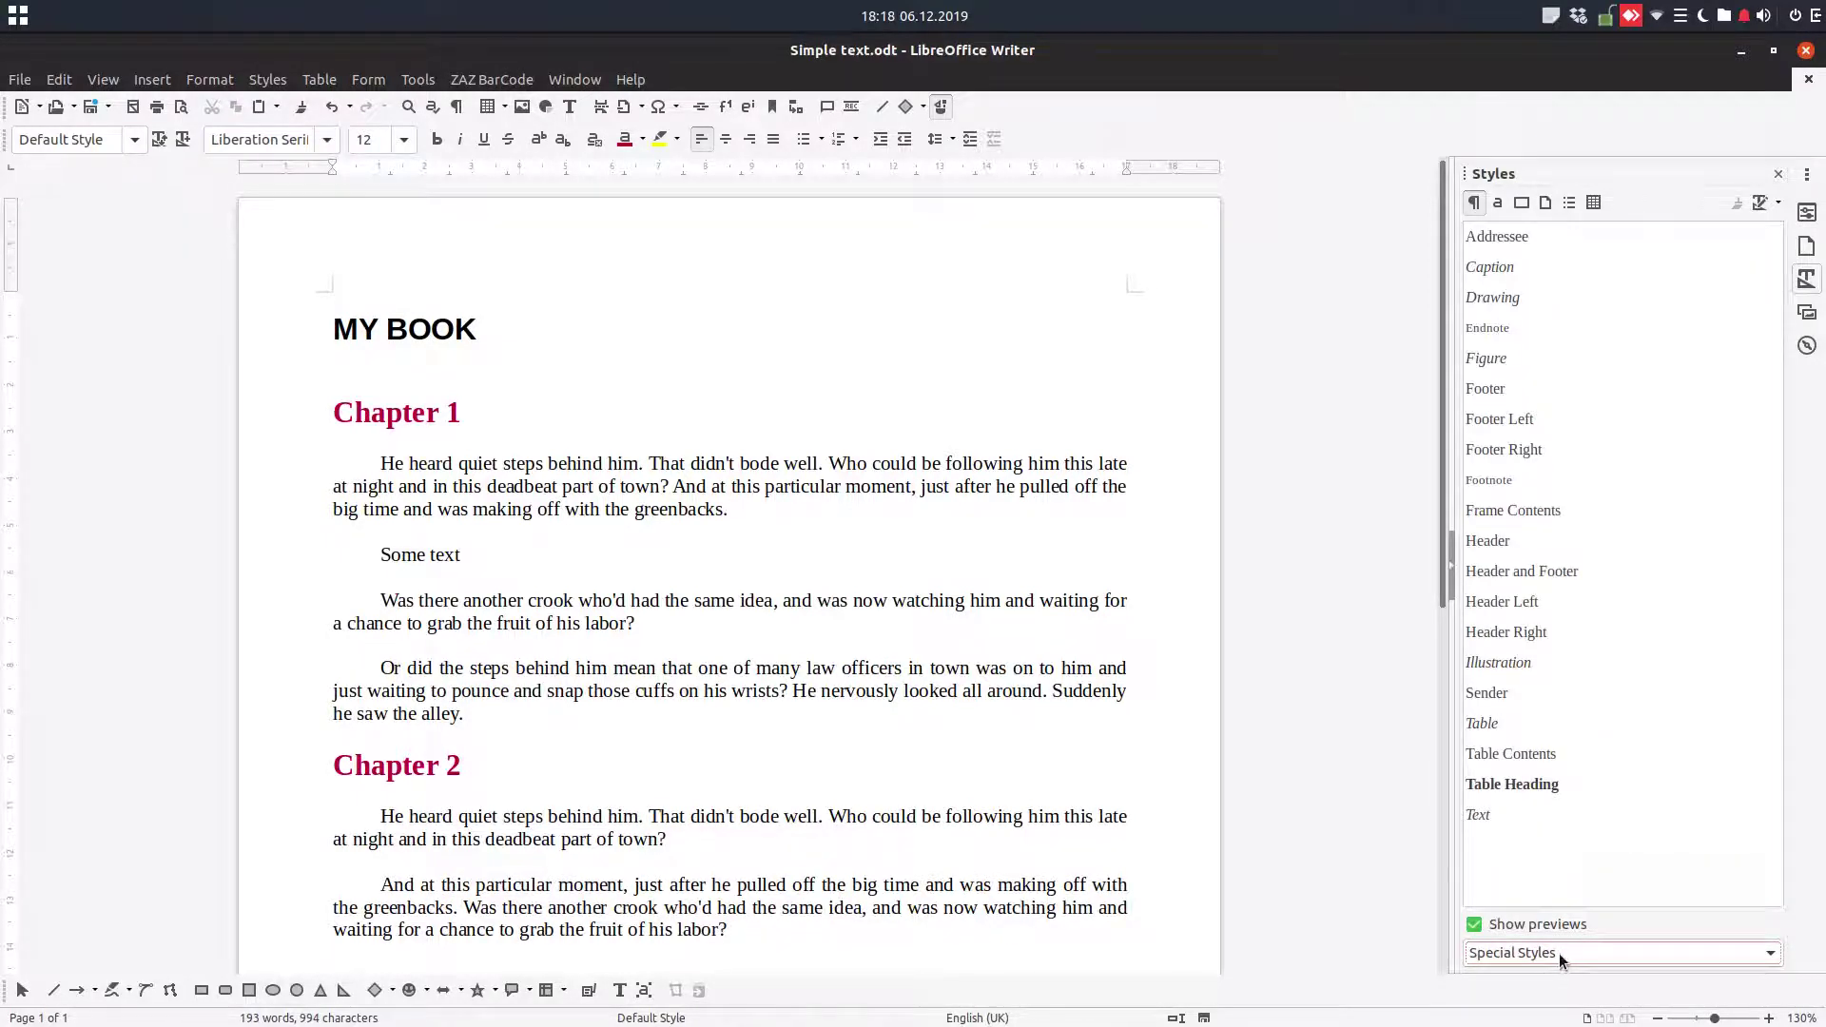
left_click(1560, 953)
left_click(1554, 919)
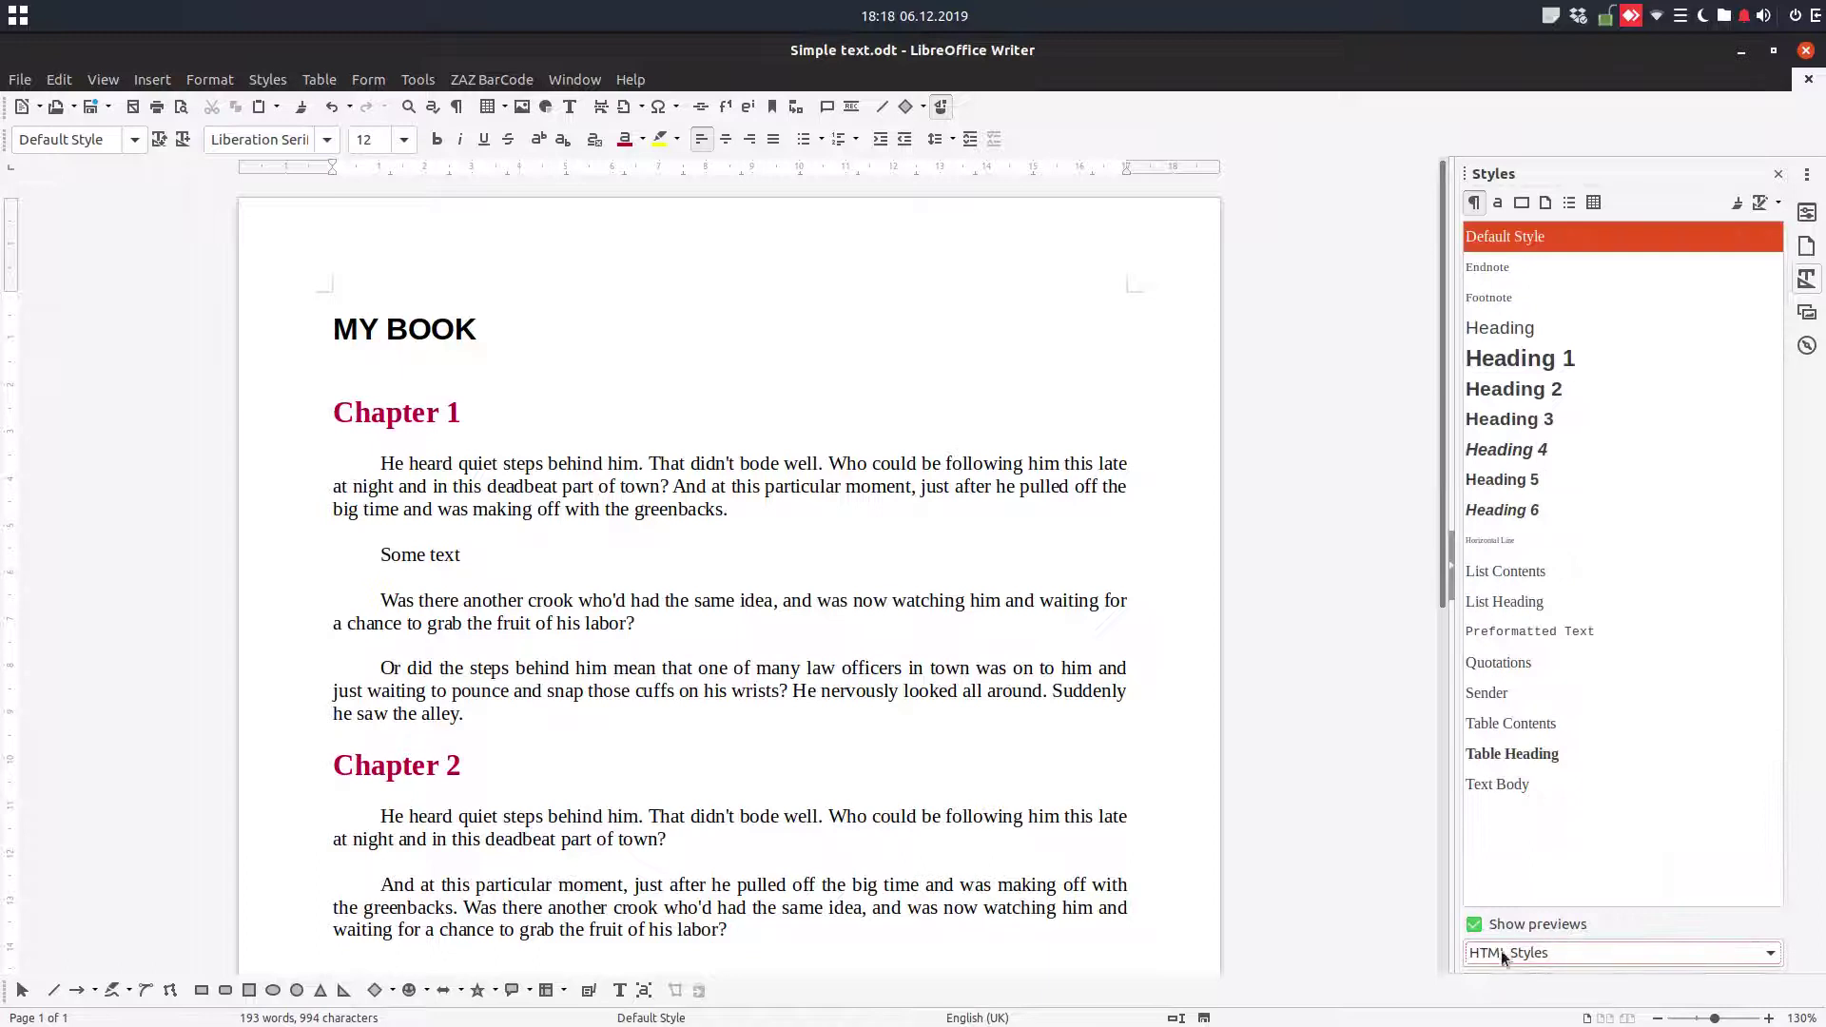
left_click(1535, 953)
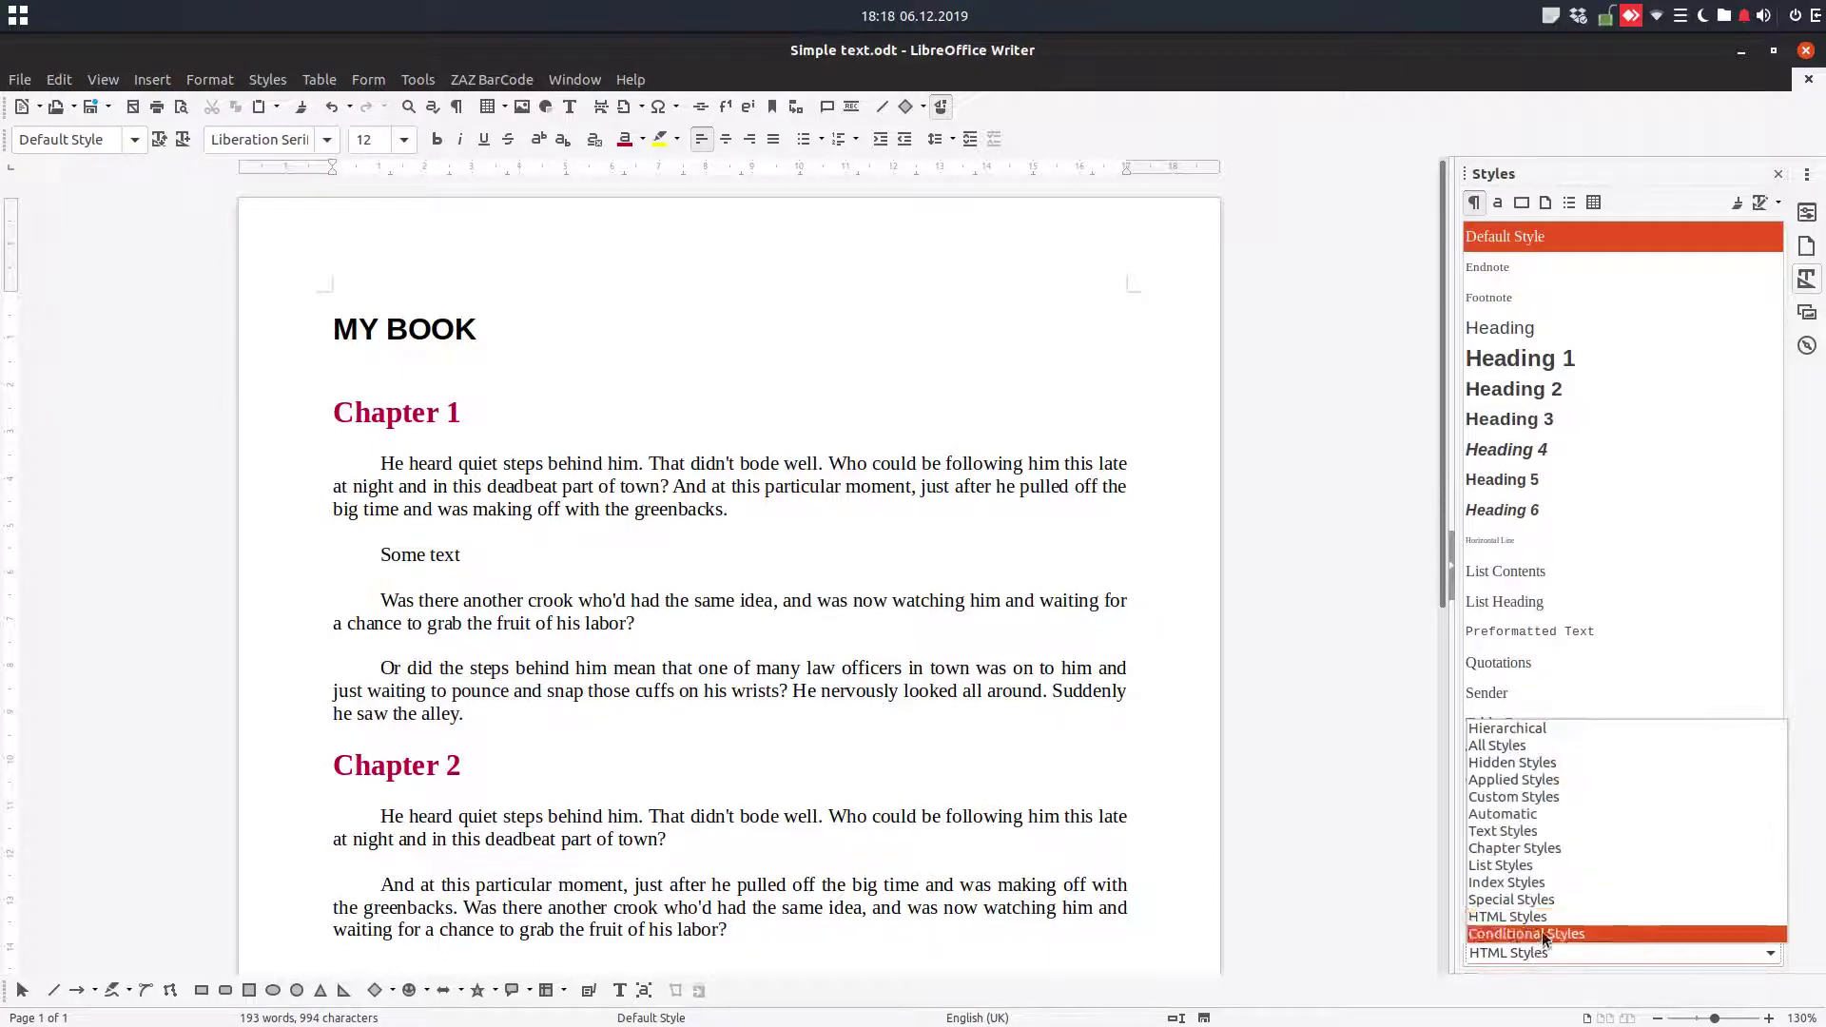
left_click(1543, 933)
left_click(1538, 952)
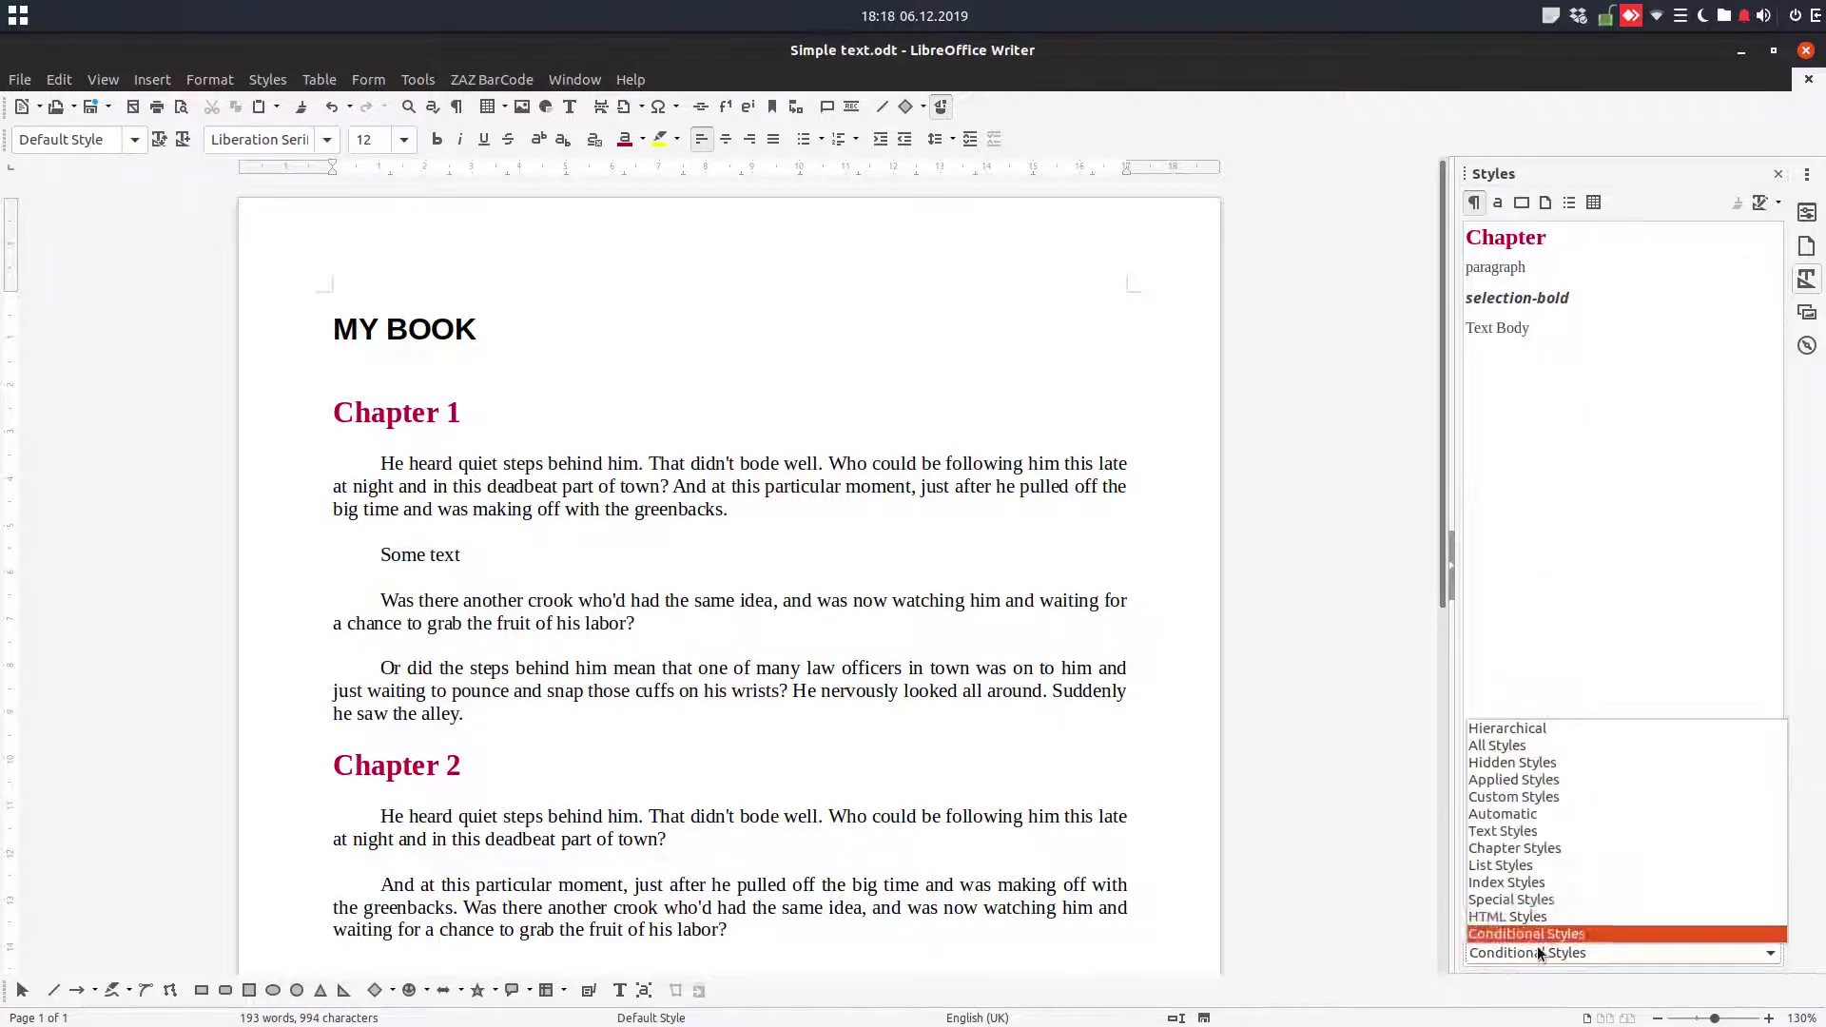
left_click(1537, 746)
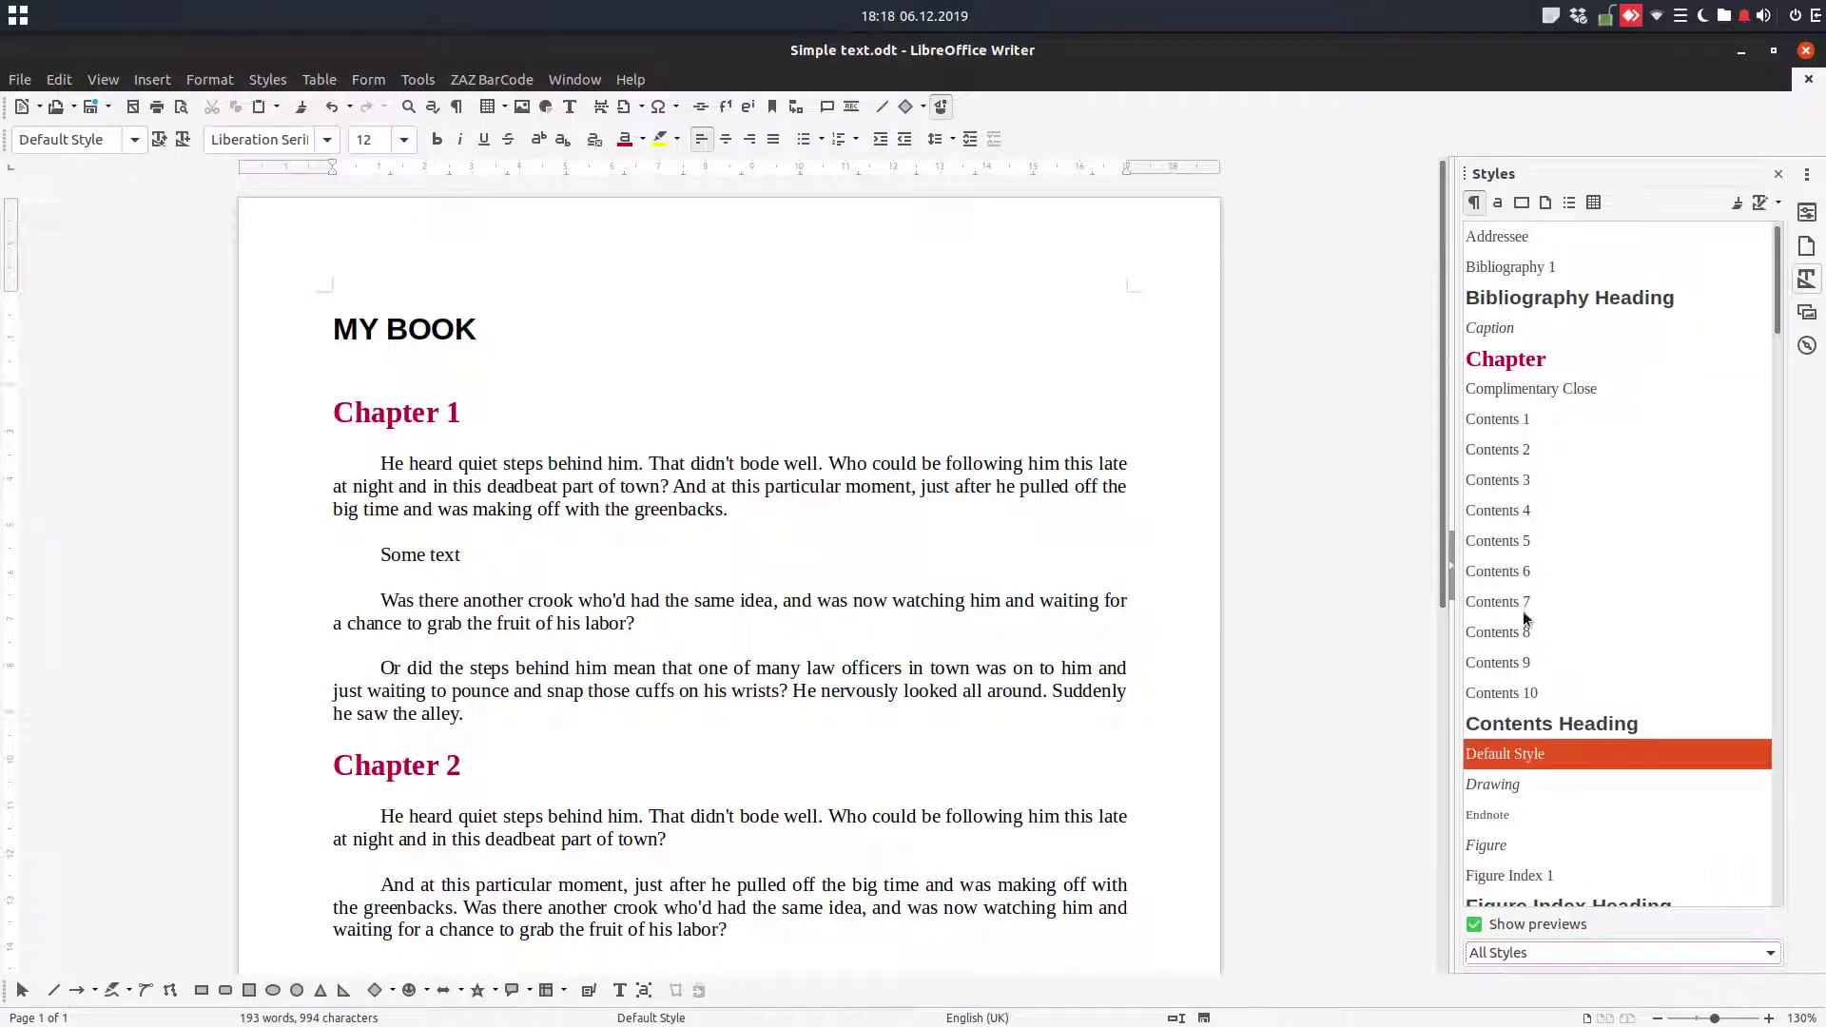
left_click(803, 513)
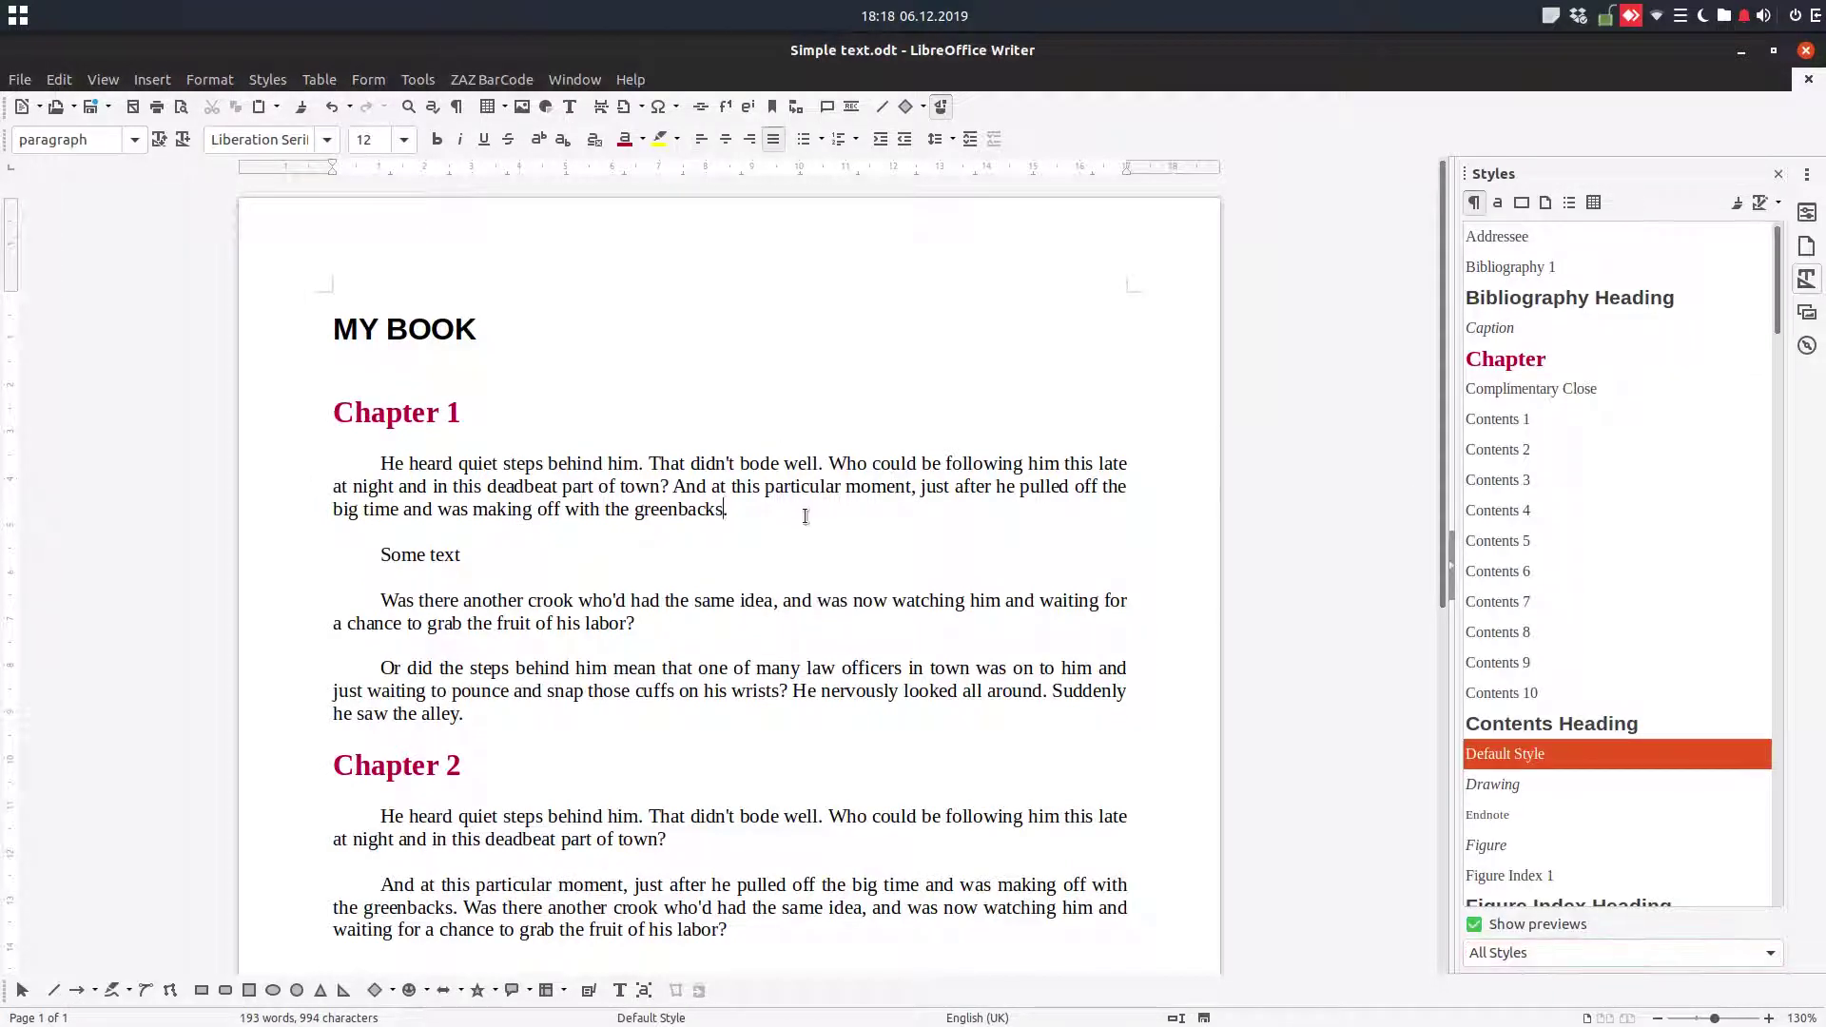